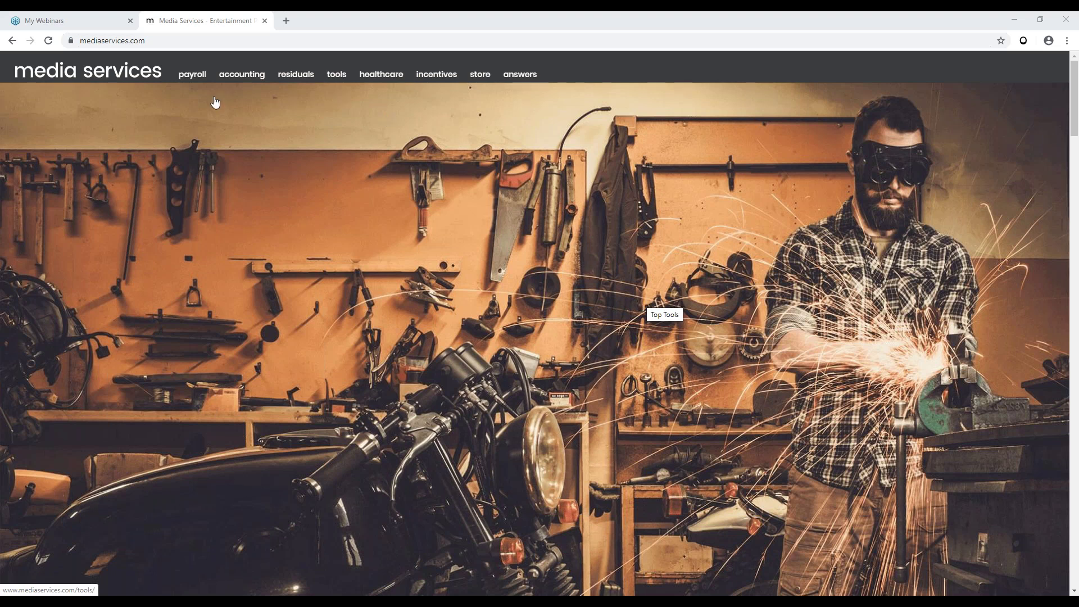
mouse_move(194, 80)
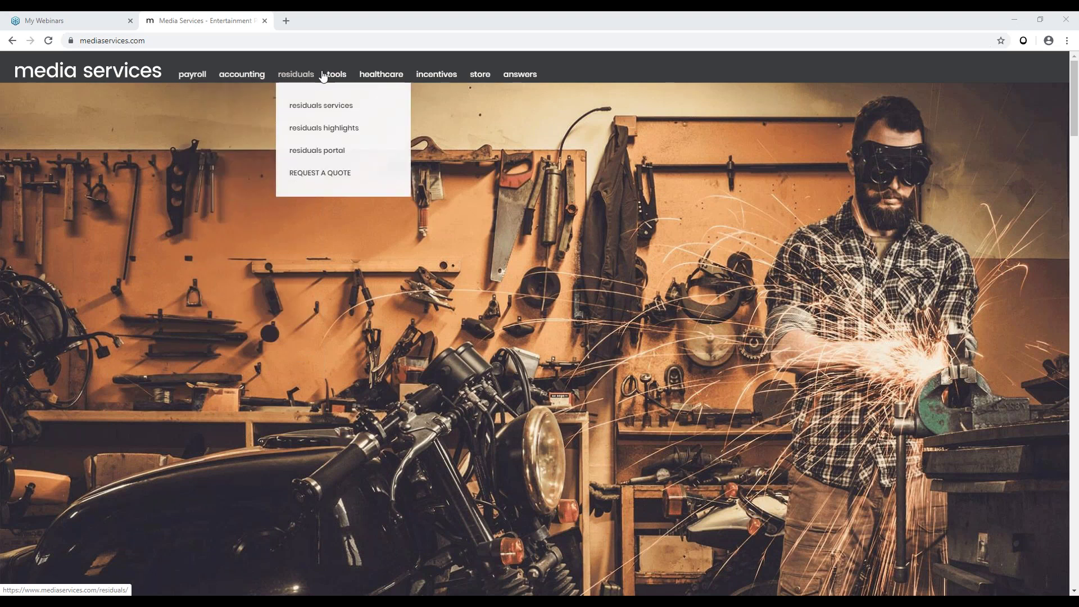
mouse_move(340, 78)
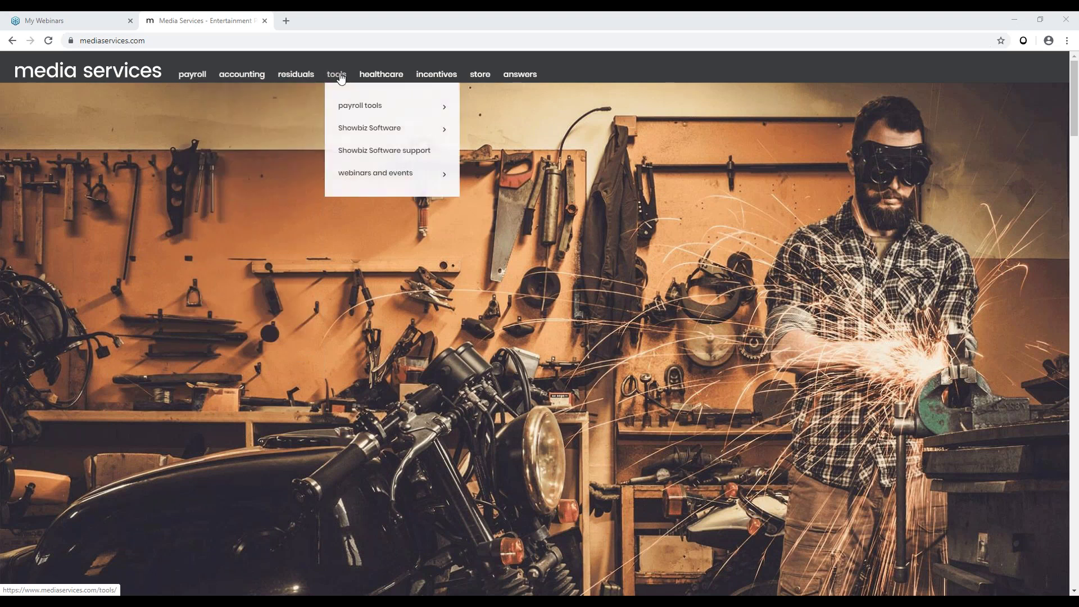
mouse_move(375, 79)
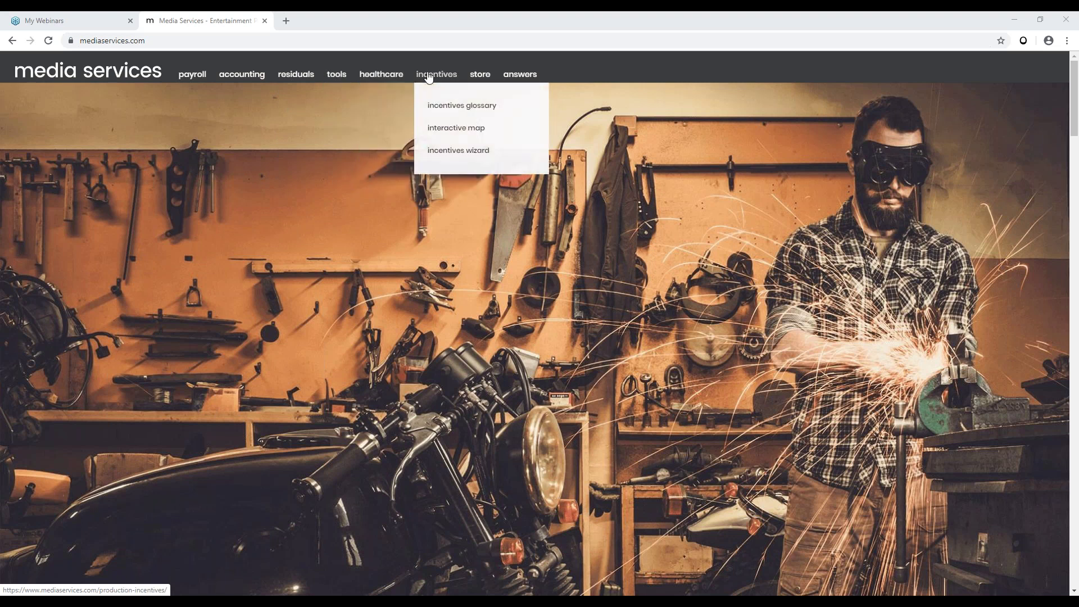
mouse_move(487, 83)
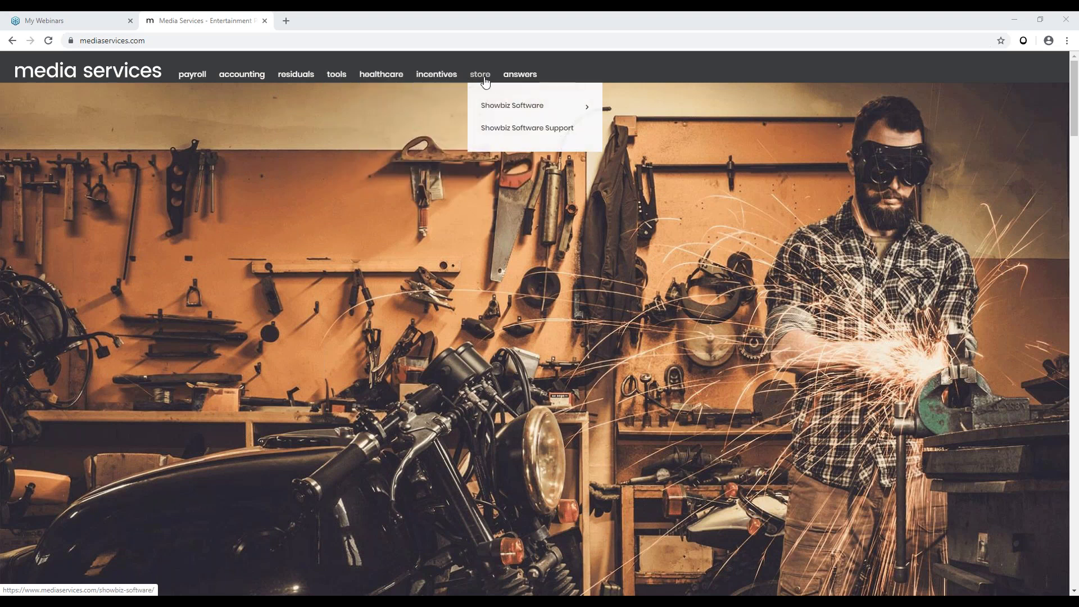
mouse_move(526, 81)
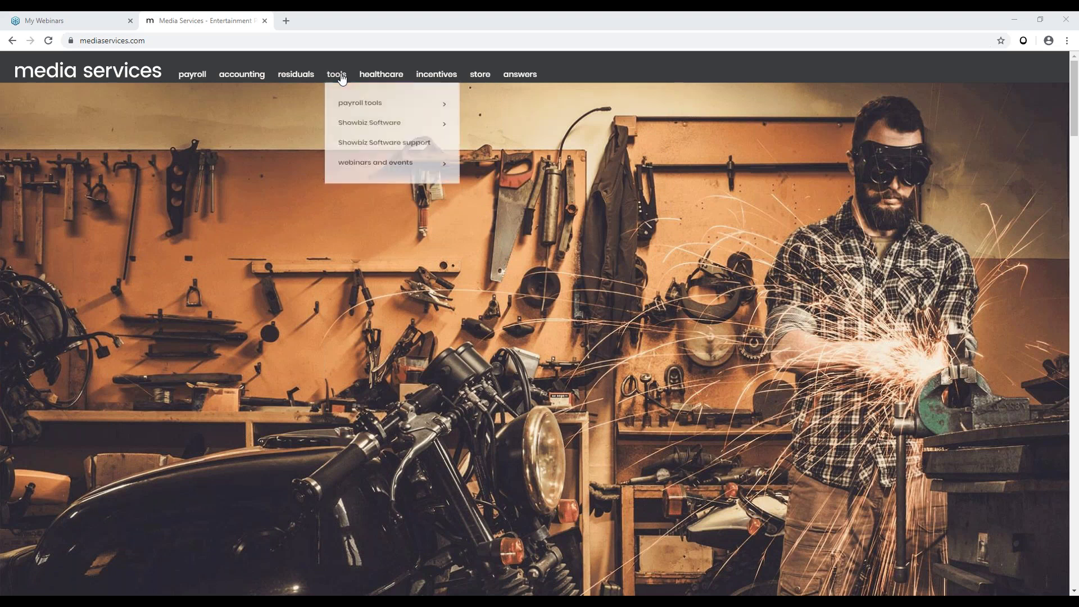
Step: Open the Showbiz Software support page and go to the video tutorials for Showbiz Timecards Film & TV Crew
mouse_move(355, 109)
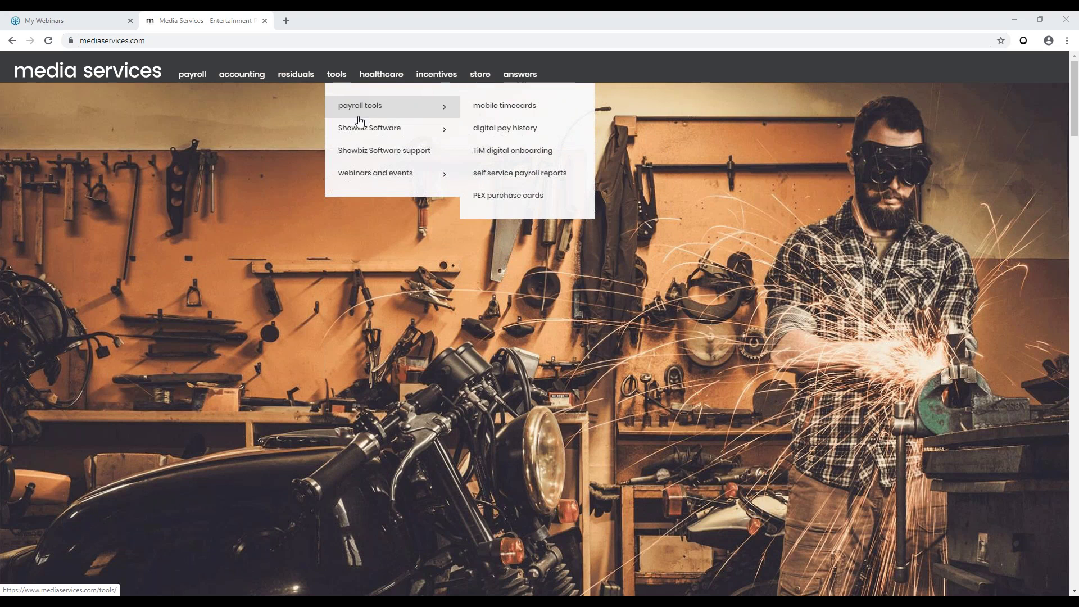
mouse_move(363, 132)
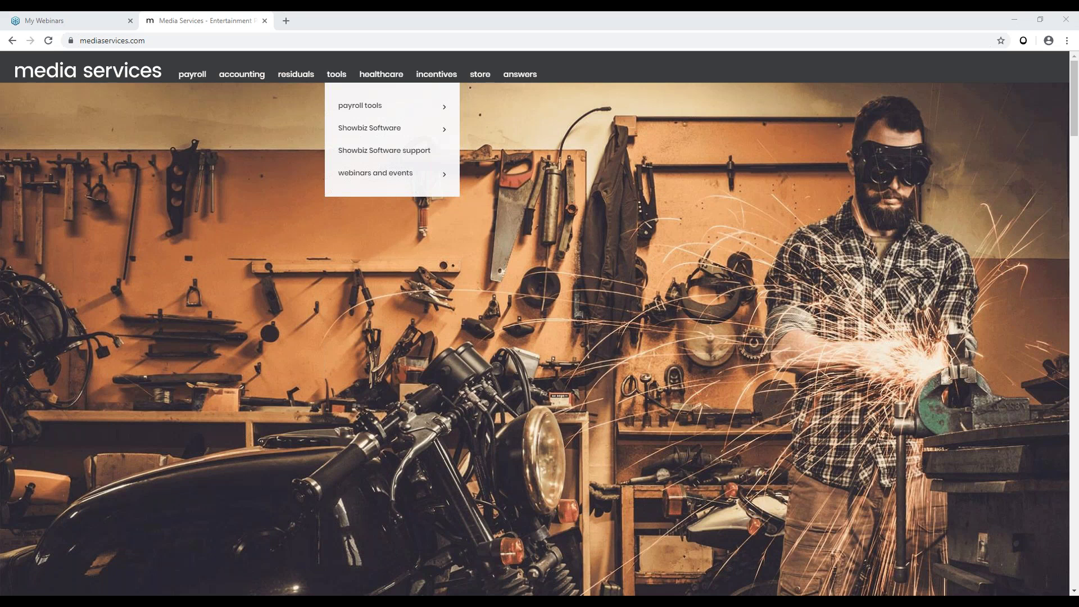
click(419, 159)
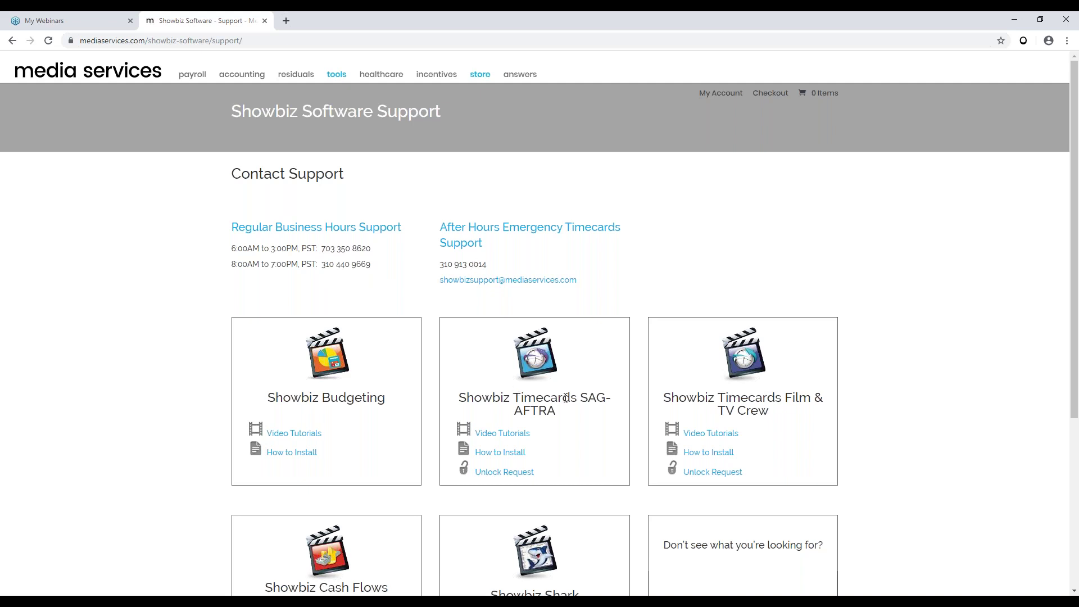
scroll(639, 402, down, 2)
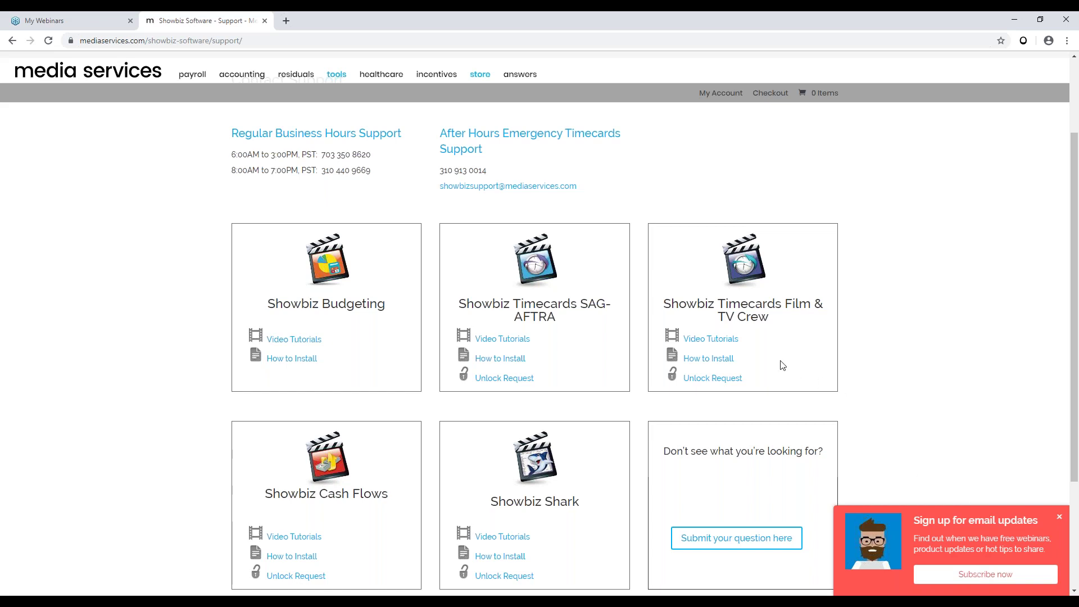
click(724, 343)
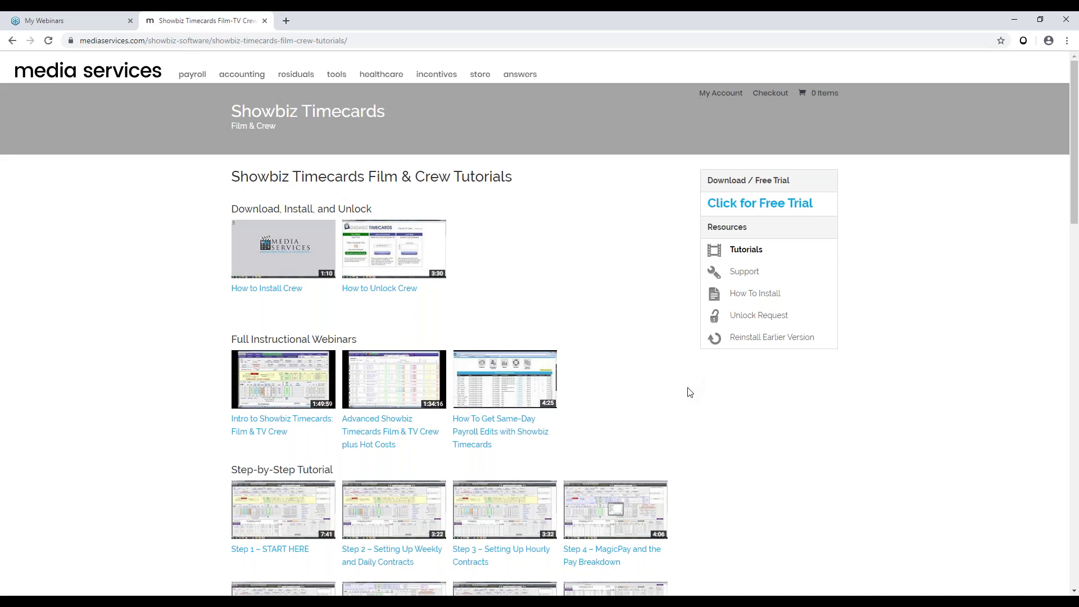
Step: Examine the Film & Crew tutorials page, from the installation videos through the step-by-step lessons to the Hot Cost Reporter section
scroll(690, 393, down, 1)
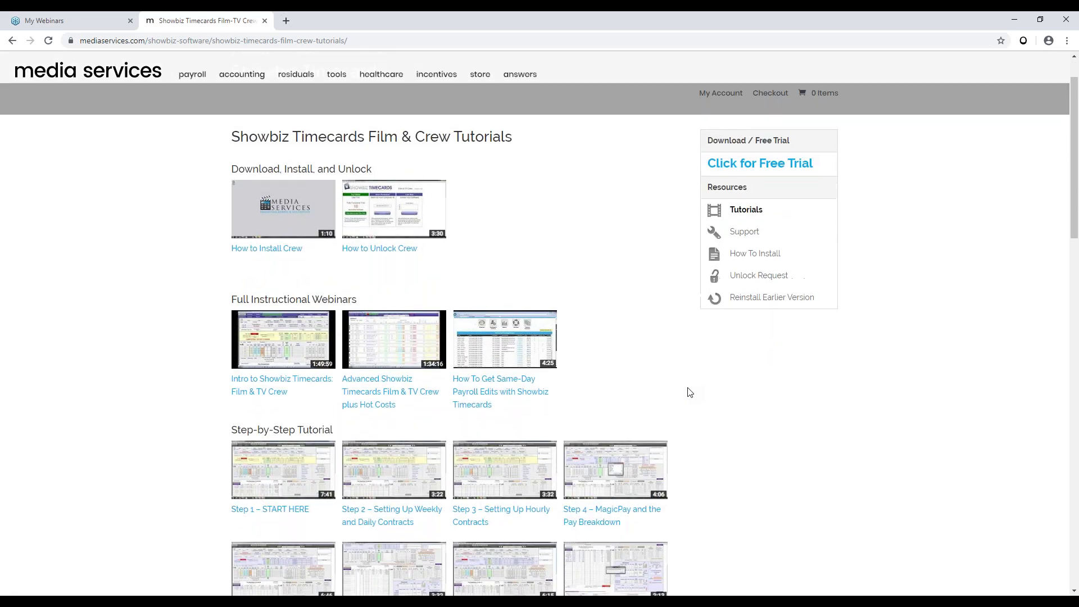
scroll(690, 393, down, 6)
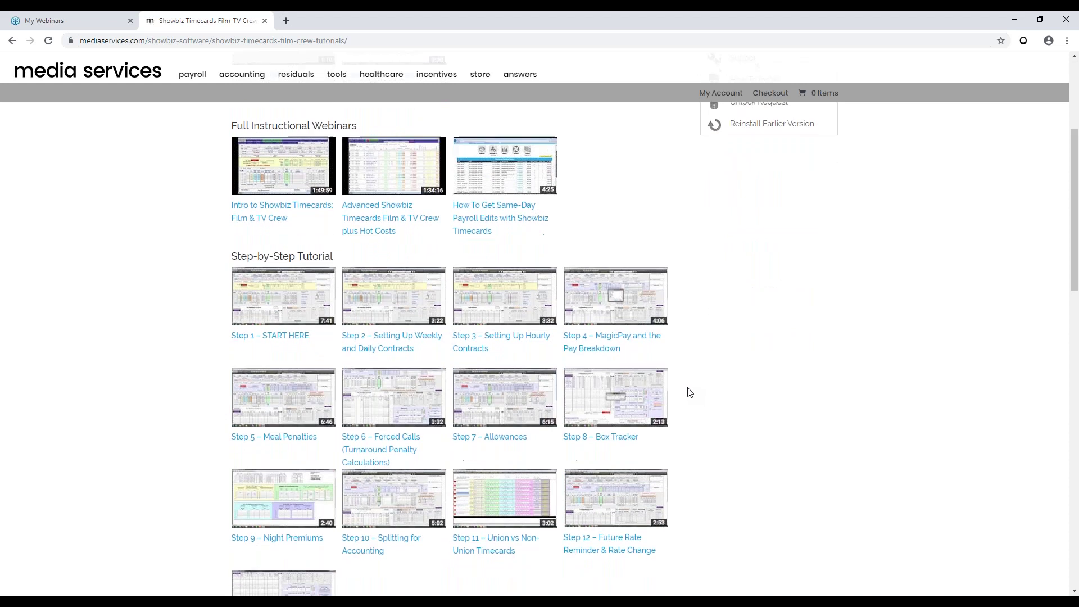
scroll(687, 390, up, 4)
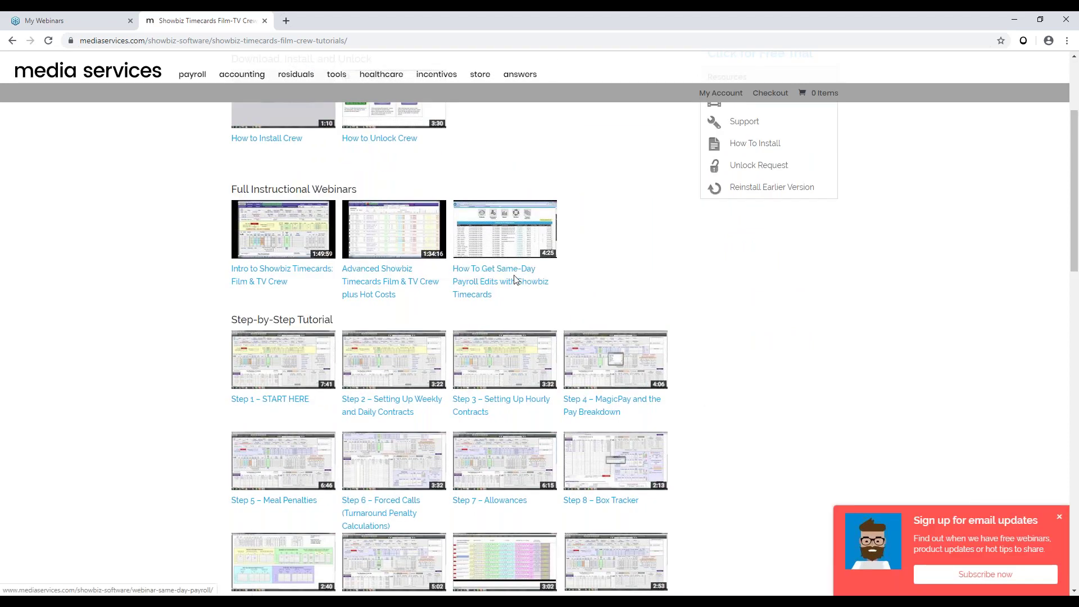
scroll(354, 333, down, 2)
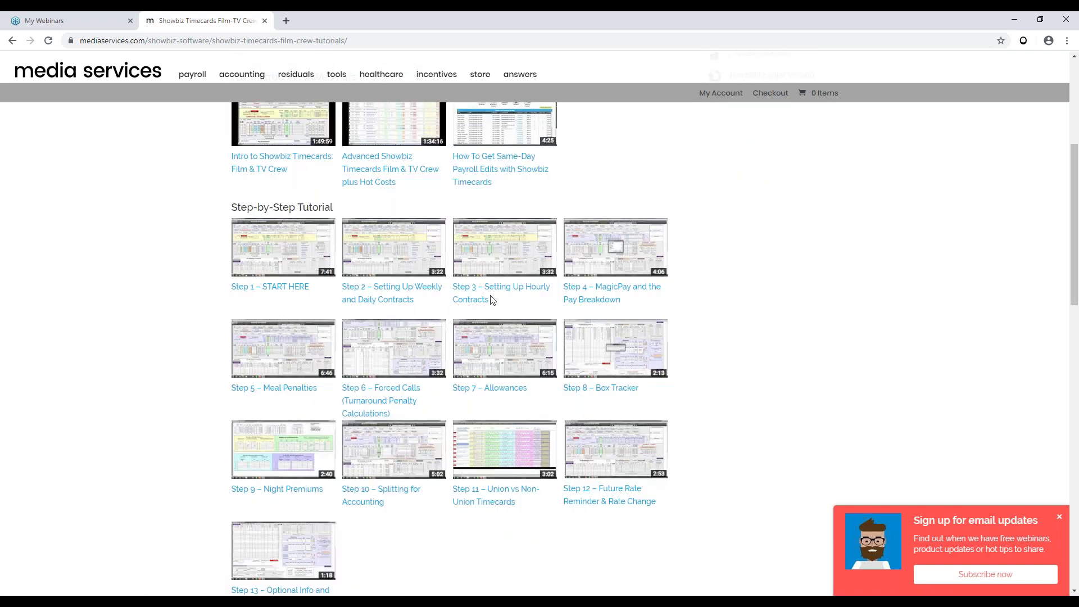
scroll(496, 318, down, 5)
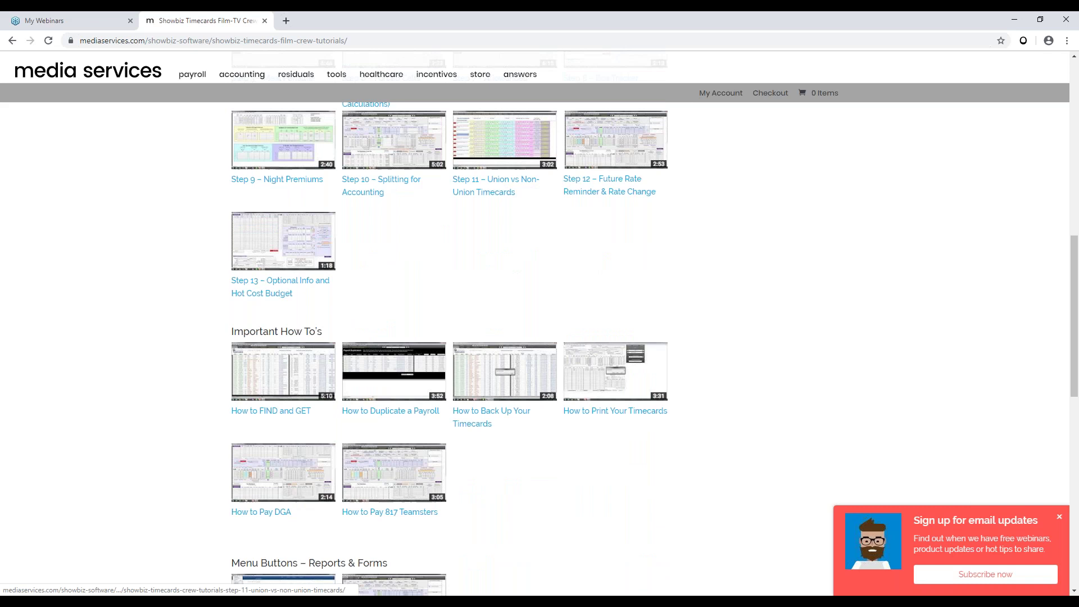
scroll(439, 356, down, 4)
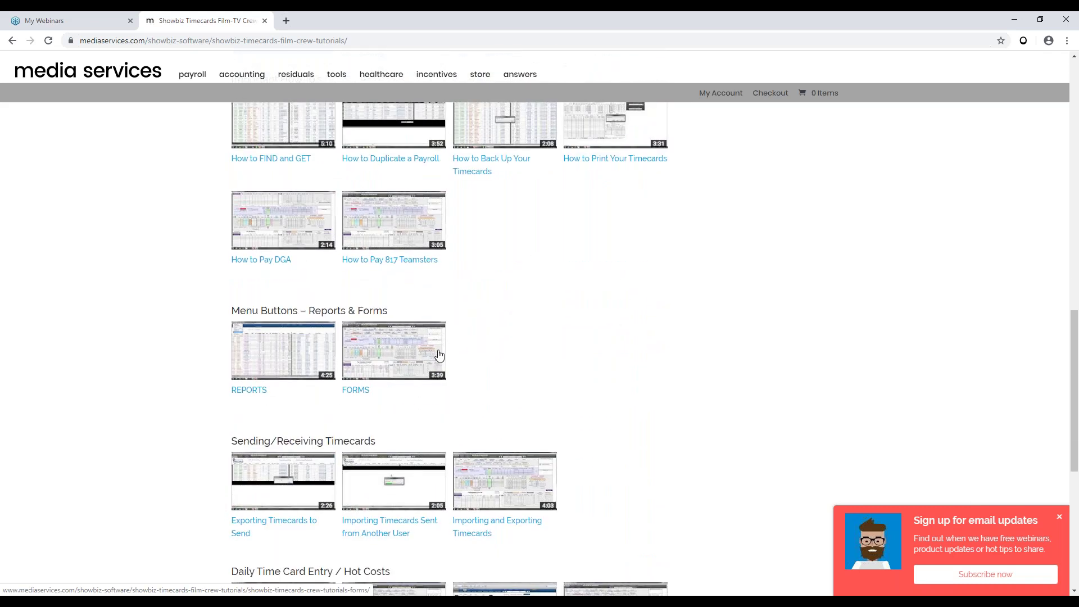
scroll(439, 355, down, 3)
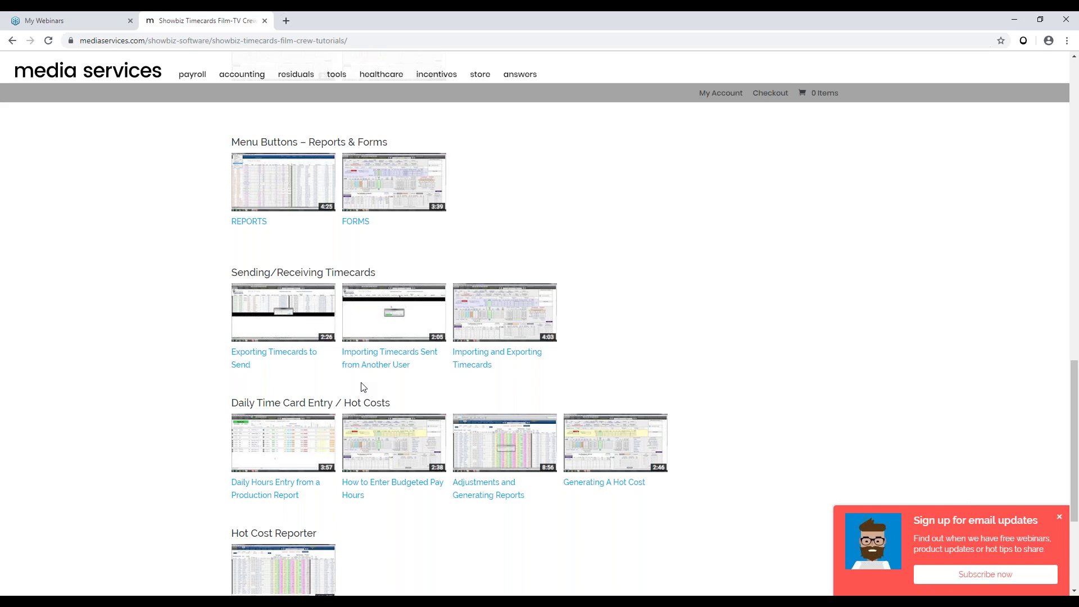
scroll(470, 378, down, 2)
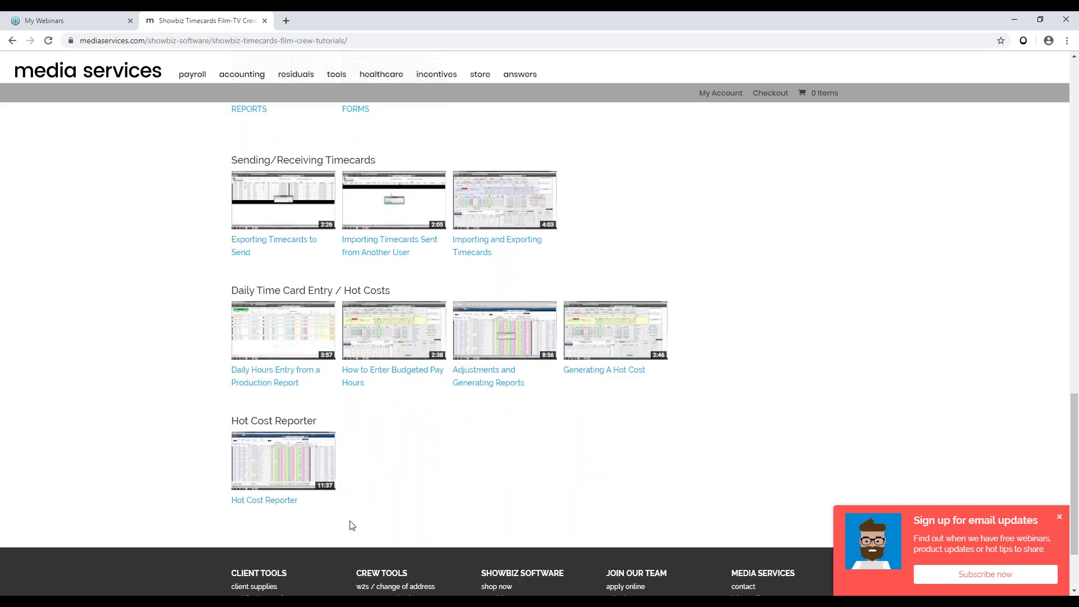
scroll(410, 475, up, 2)
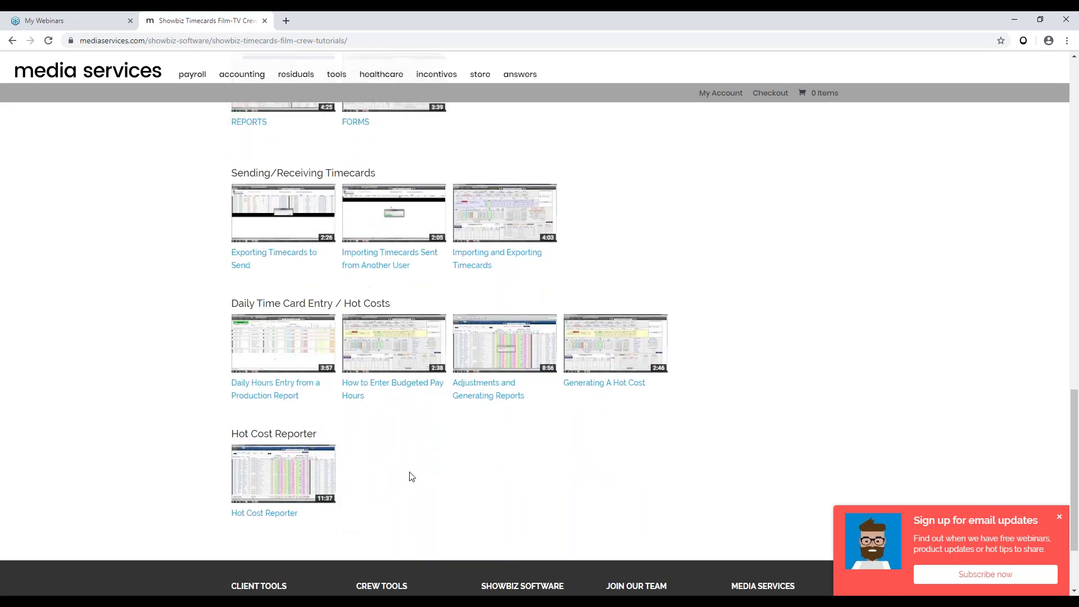
scroll(419, 477, up, 20)
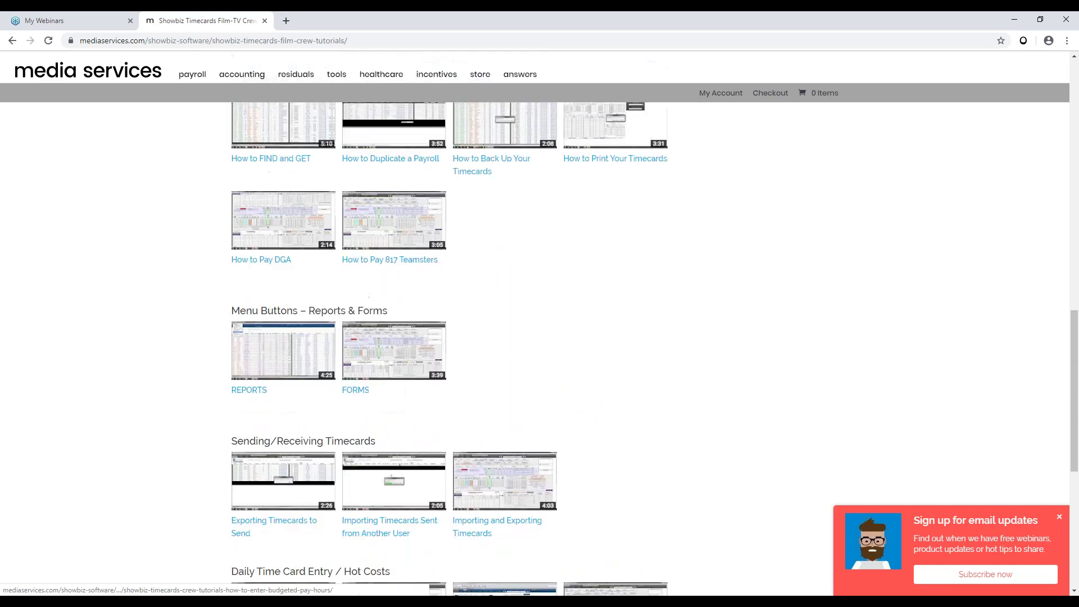
scroll(413, 466, down, 1)
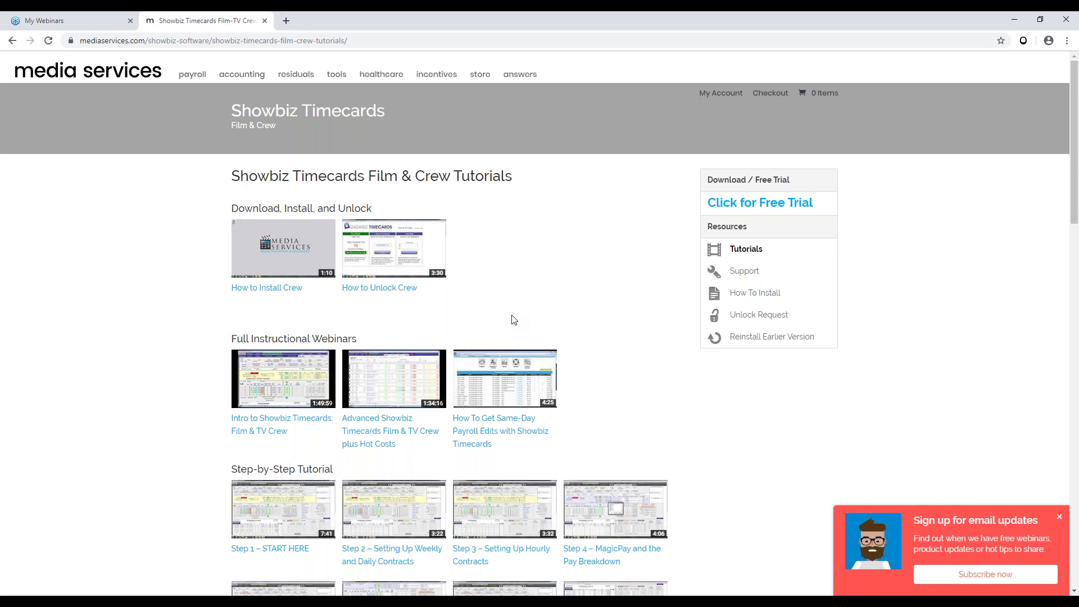
Step: Open the webinars page listed under the site's webinars and events tools
mouse_move(308, 79)
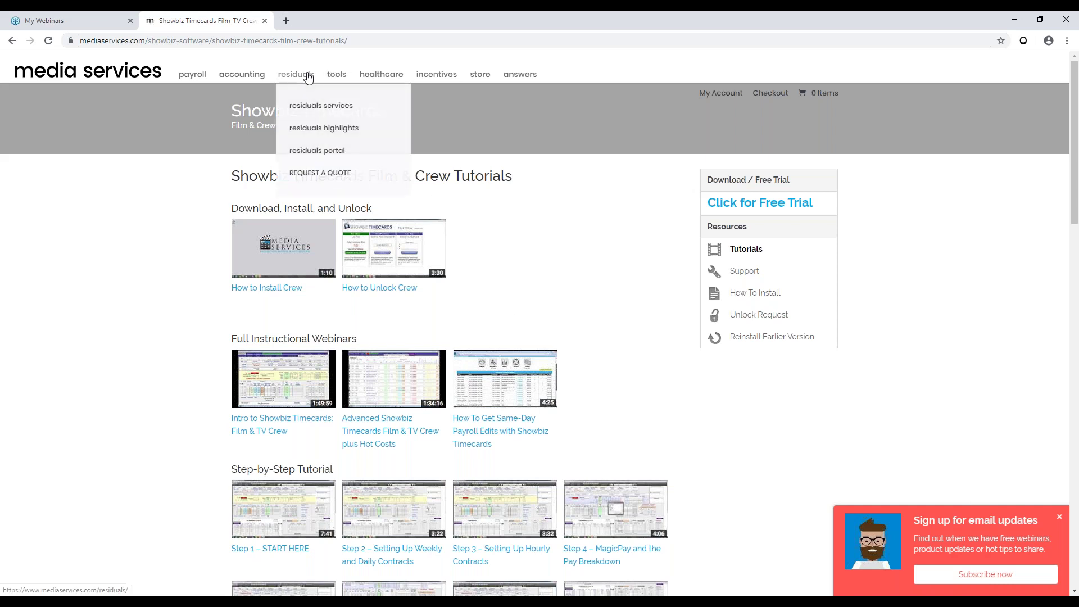
mouse_move(341, 82)
mouse_move(371, 173)
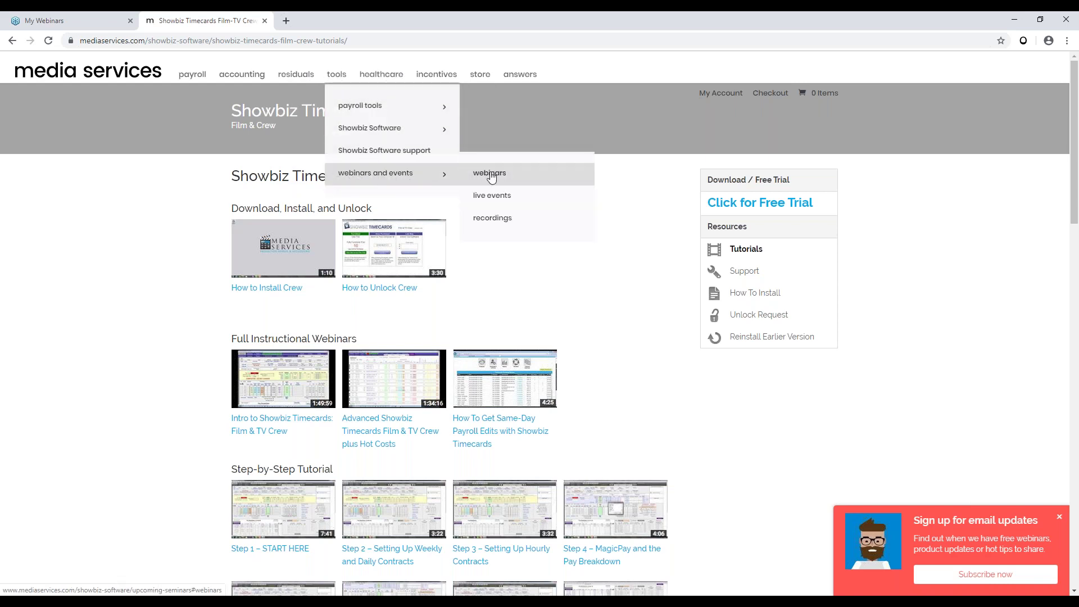
click(490, 175)
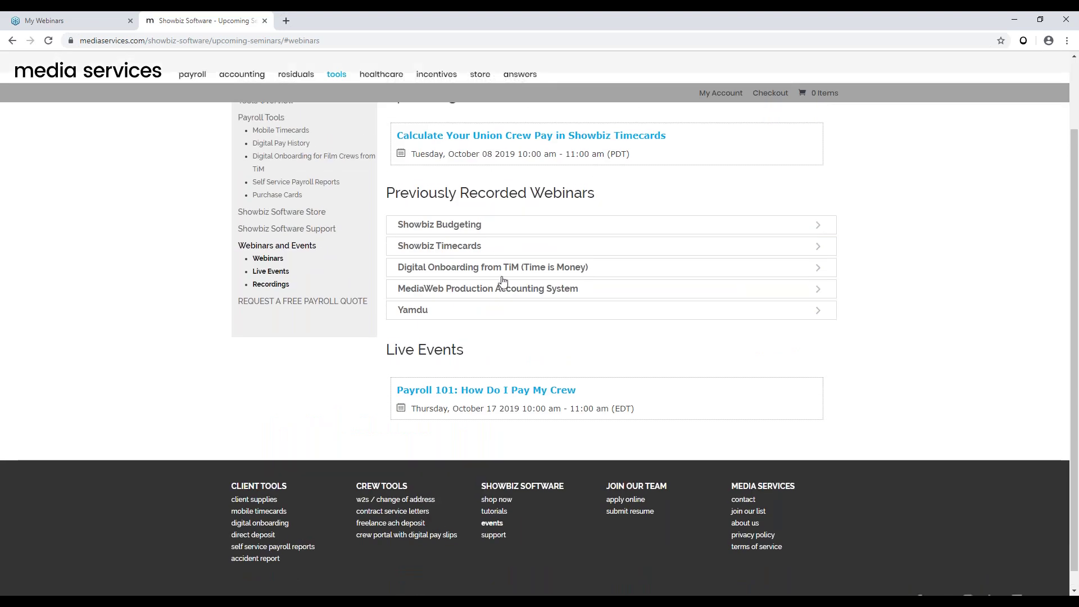
Step: Expand the recorded webinars for Showbiz Budgeting, Showbiz Timecards and Digital Onboarding from TiM, and look over the live events
click(485, 234)
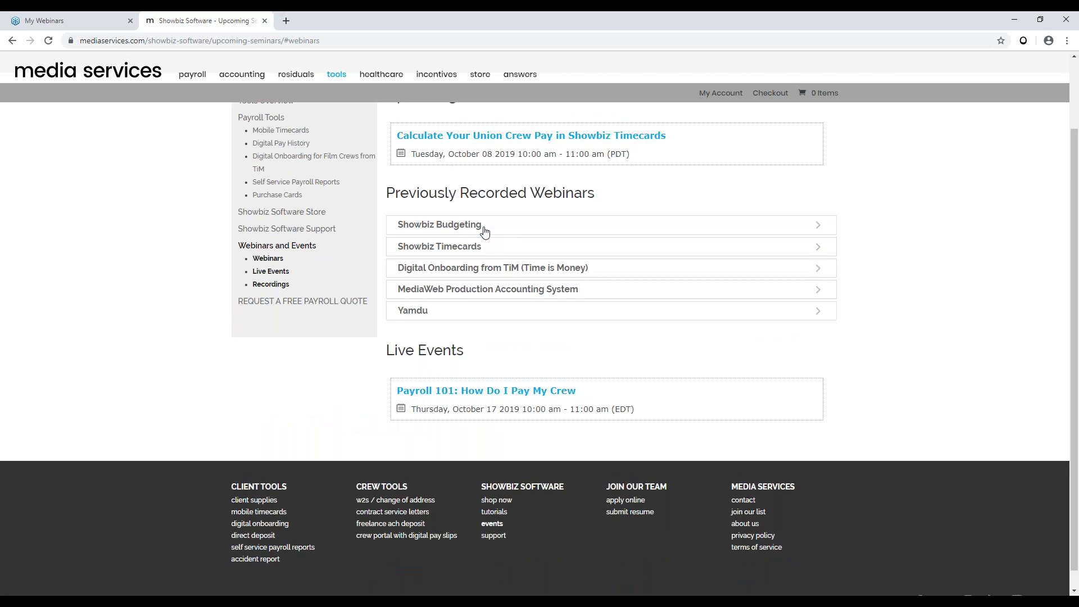
click(480, 299)
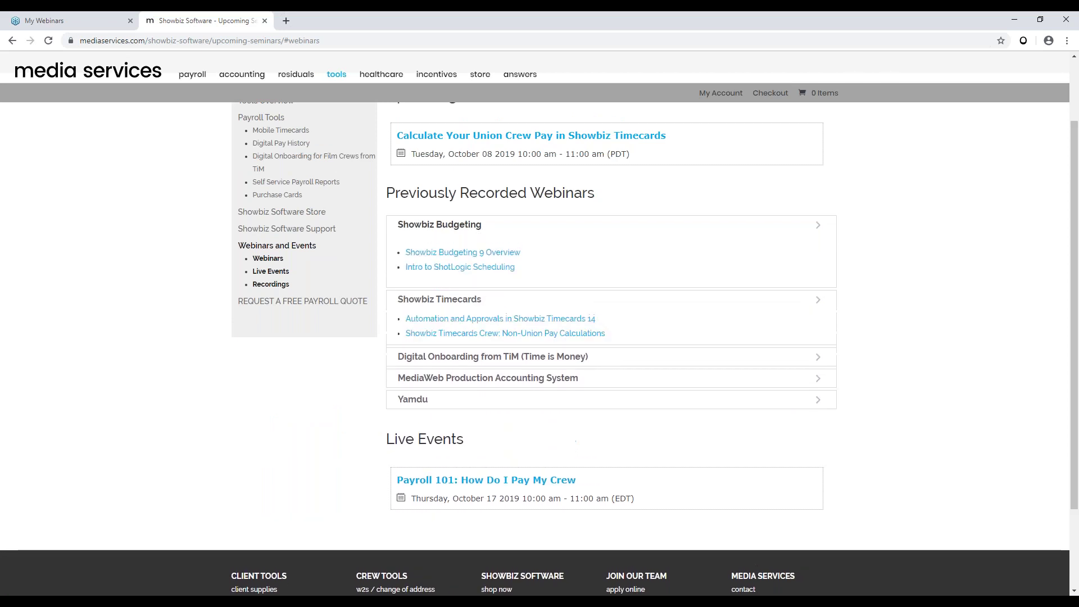
click(526, 447)
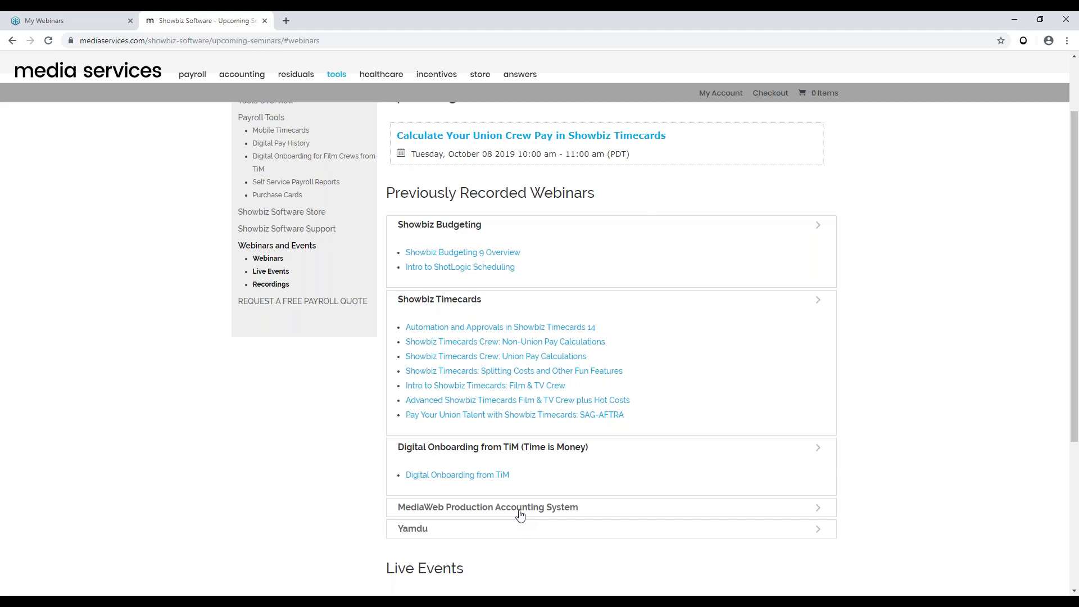
scroll(521, 509, down, 2)
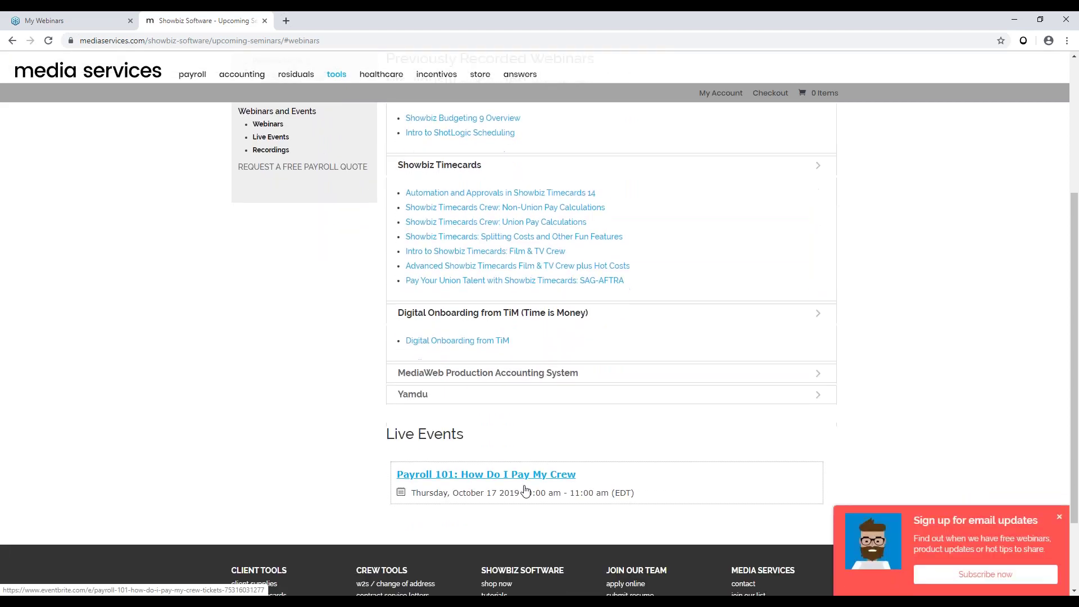
scroll(525, 490, down, 1)
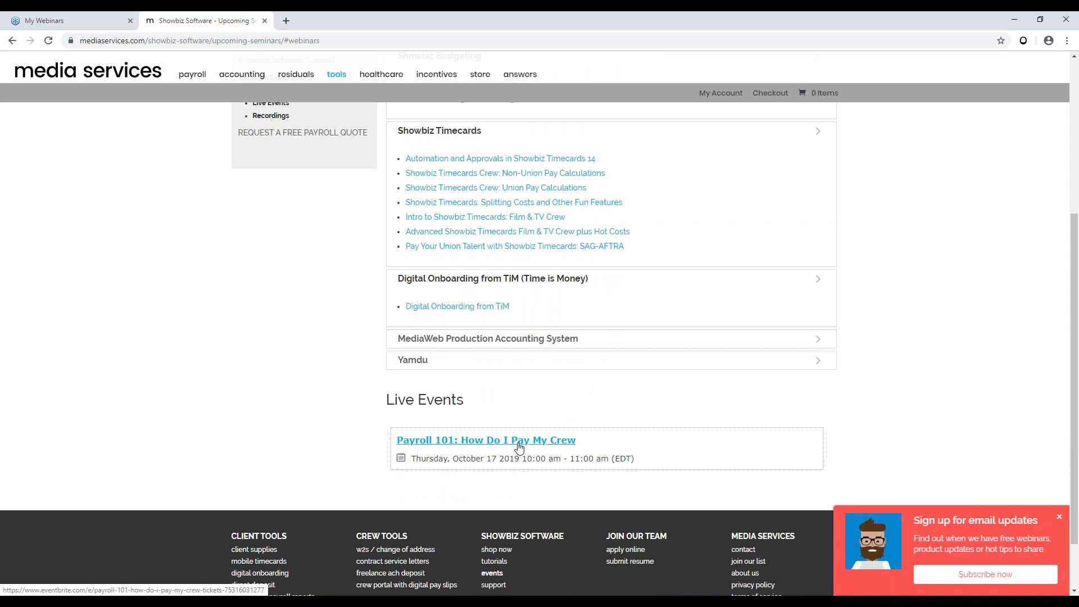
scroll(519, 448, up, 2)
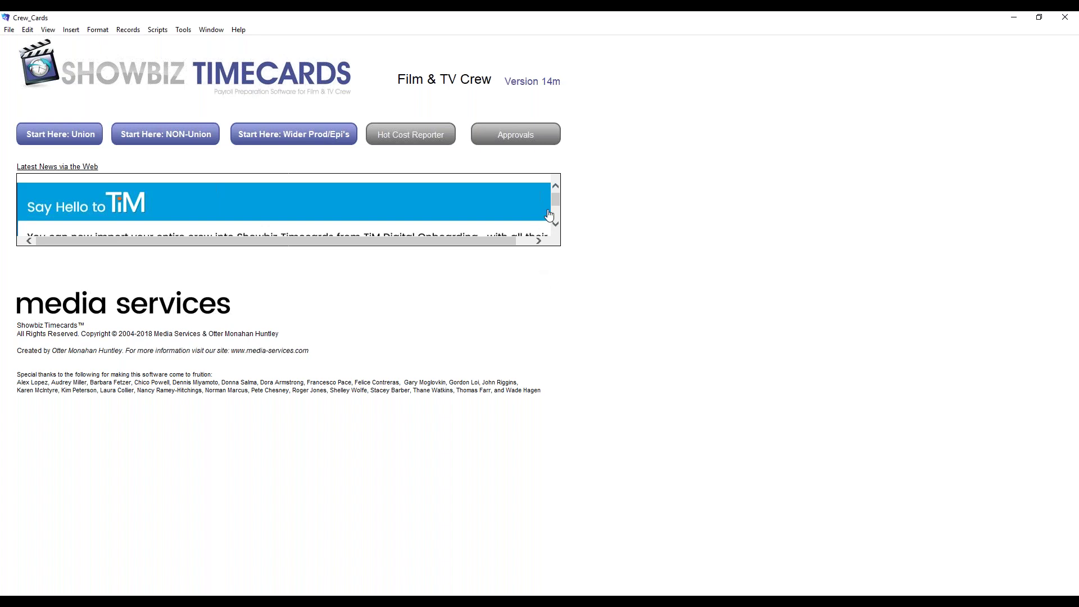
Step: Open the union crew worksheet and enlarge it one zoom level beyond its initial size
drag(557, 200, 556, 210)
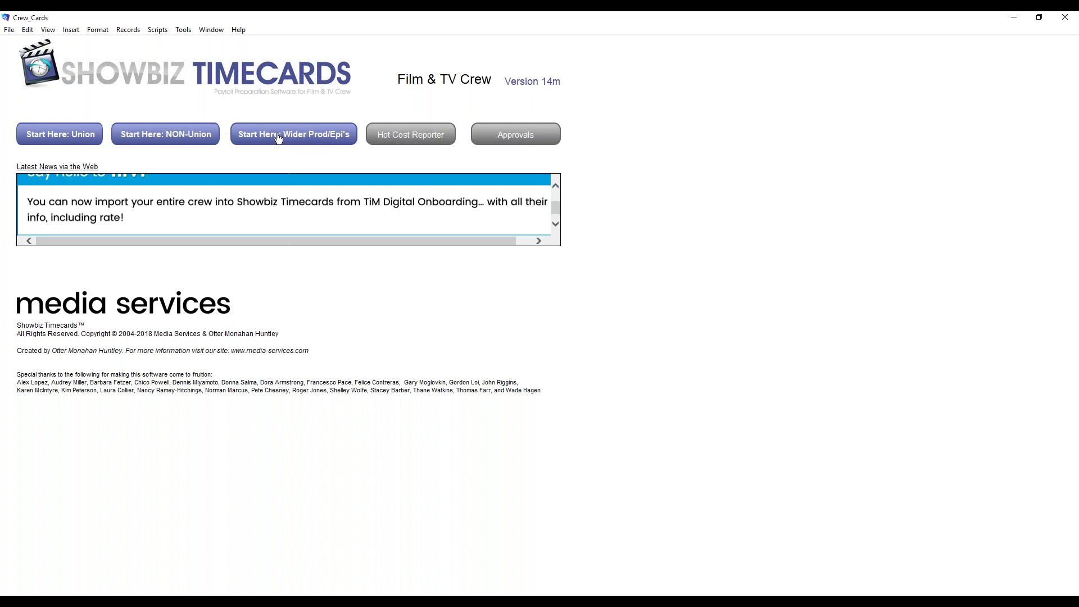
click(82, 140)
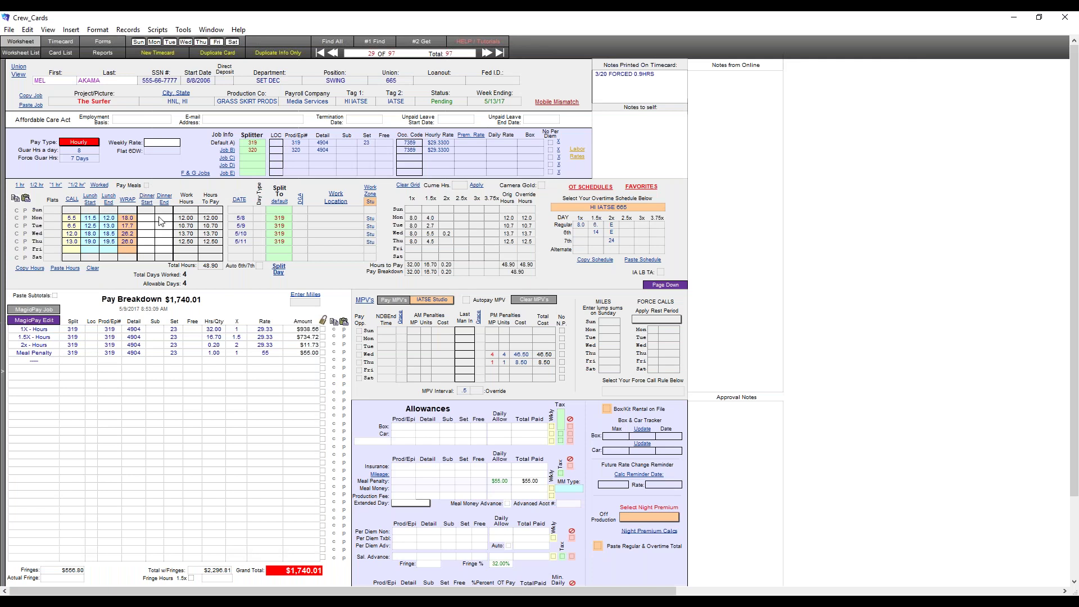
click(49, 30)
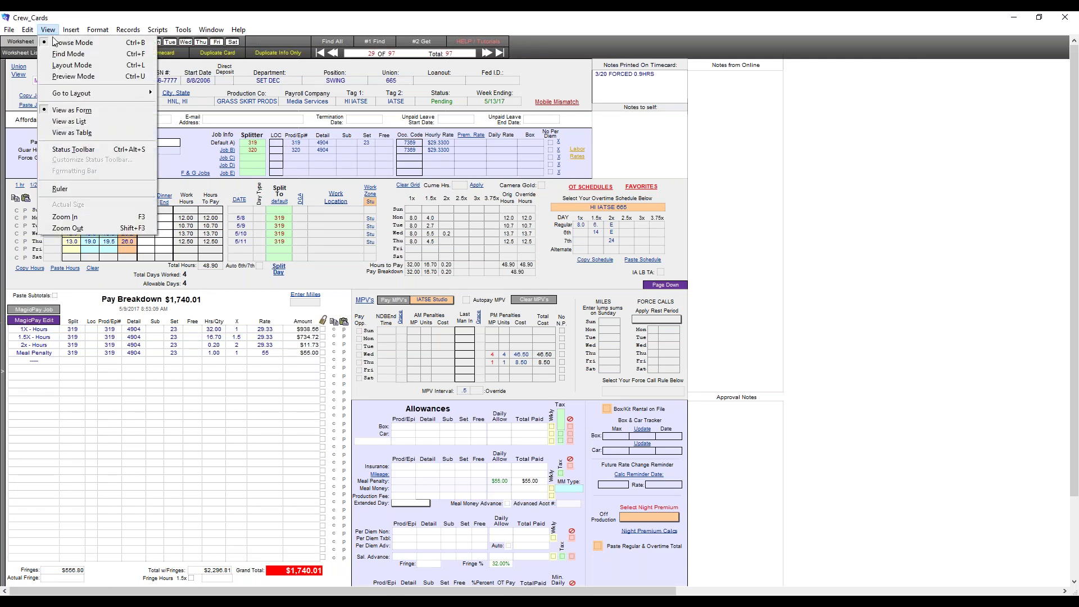
click(79, 229)
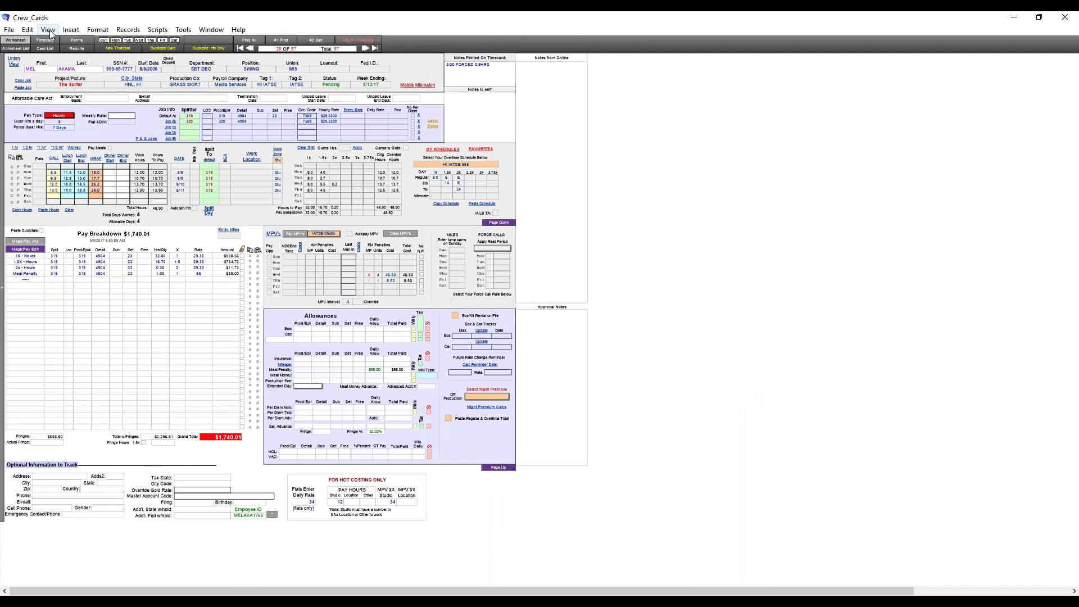
click(50, 30)
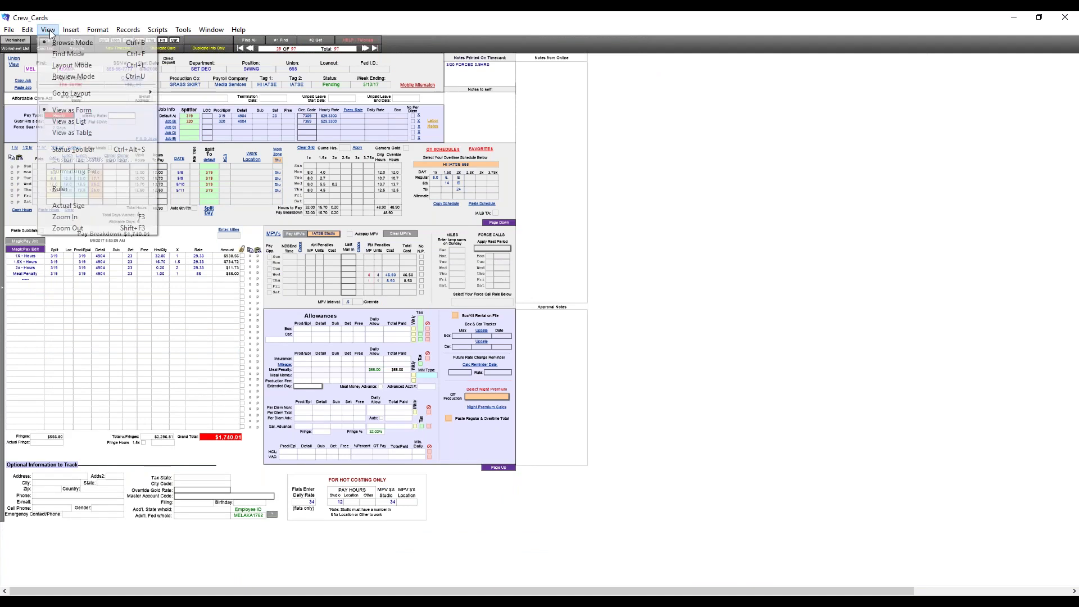
click(66, 217)
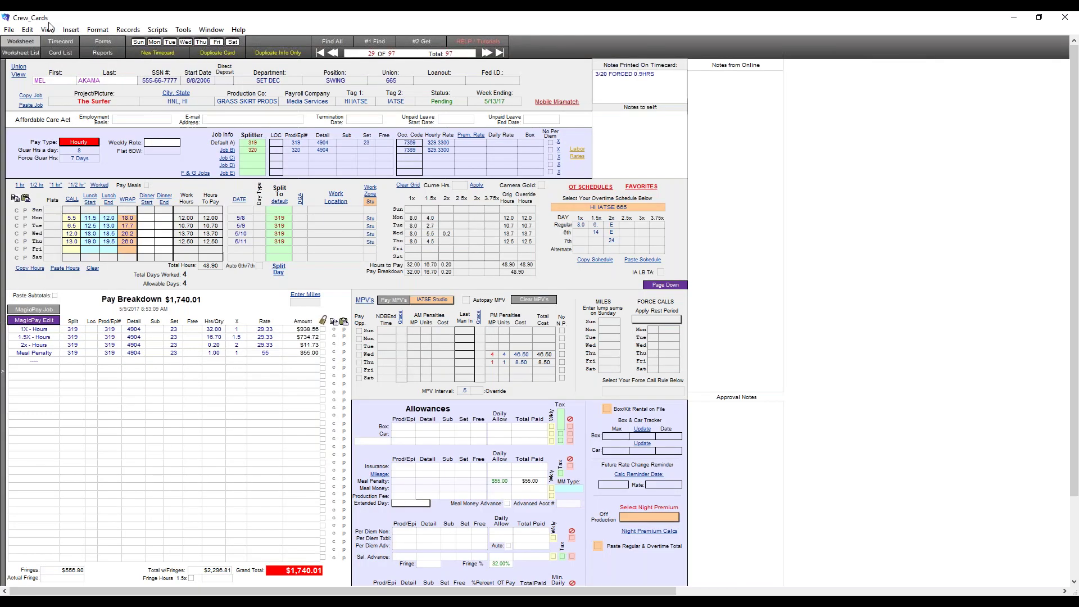
click(46, 29)
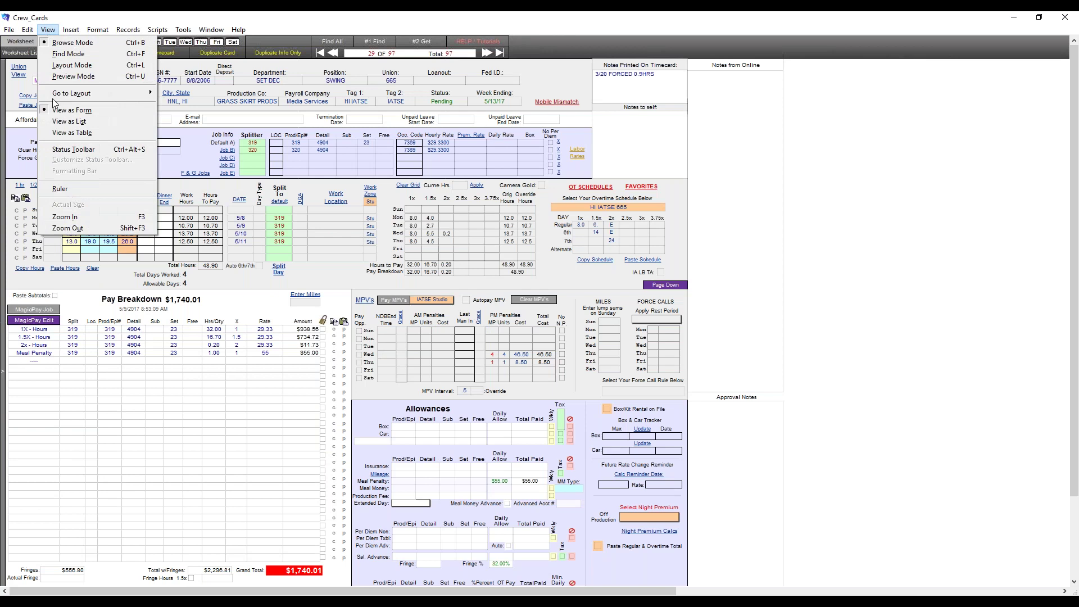
click(83, 217)
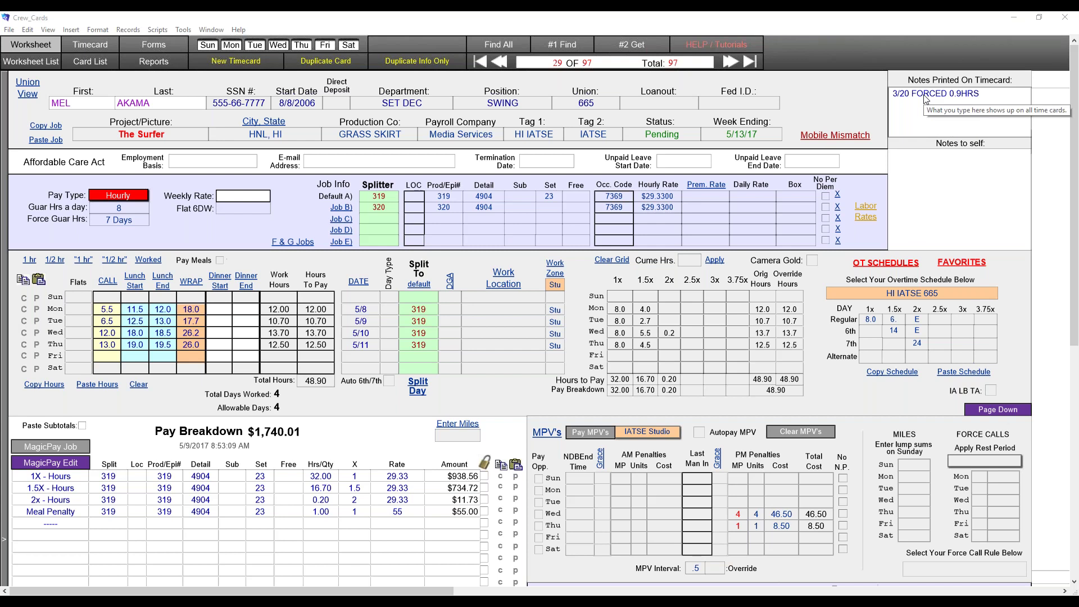
Step: Go to the worksheet's Notes to self field and look across to the Notes from Online area
click(916, 159)
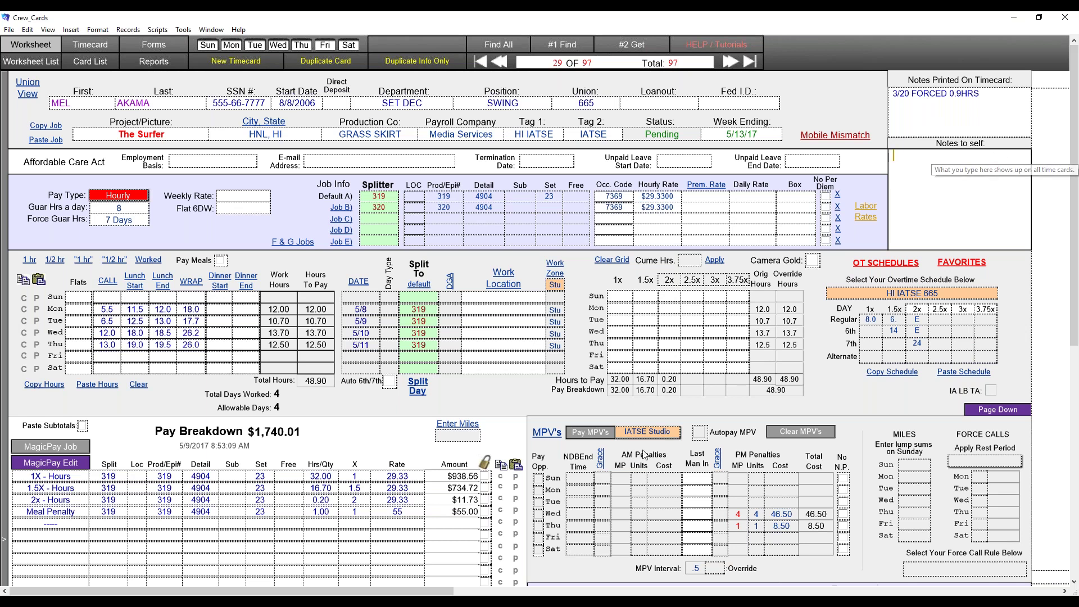
drag(434, 592, 500, 592)
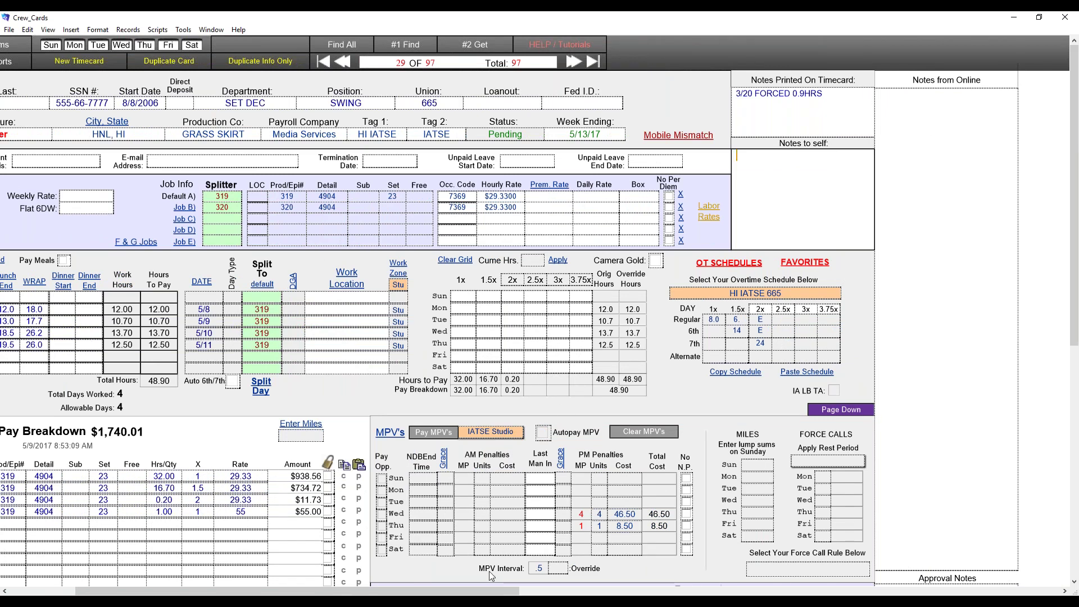
drag(474, 593, 448, 591)
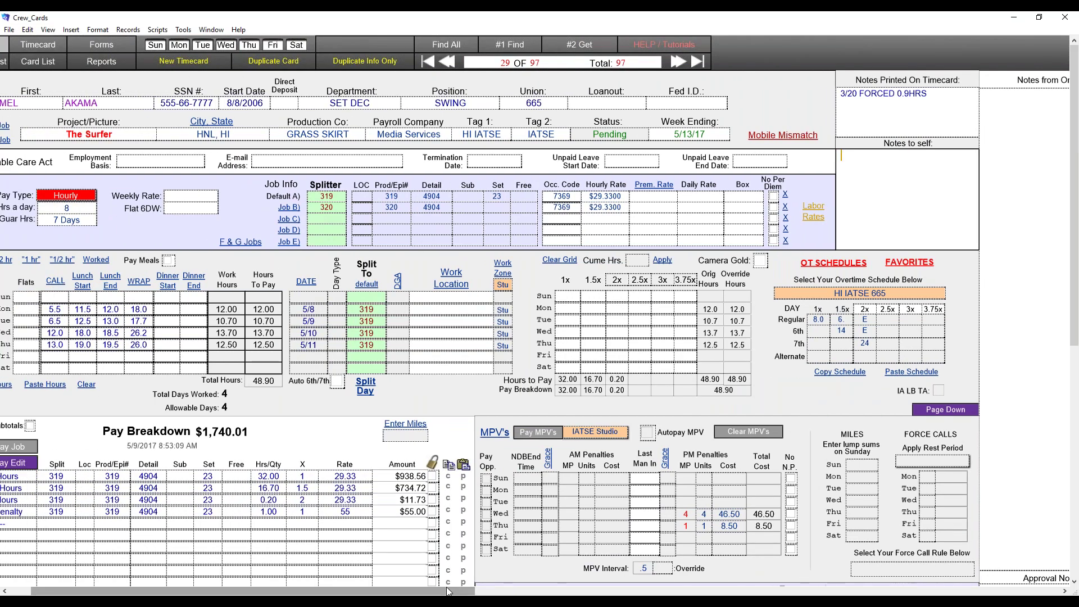
drag(448, 591, 334, 592)
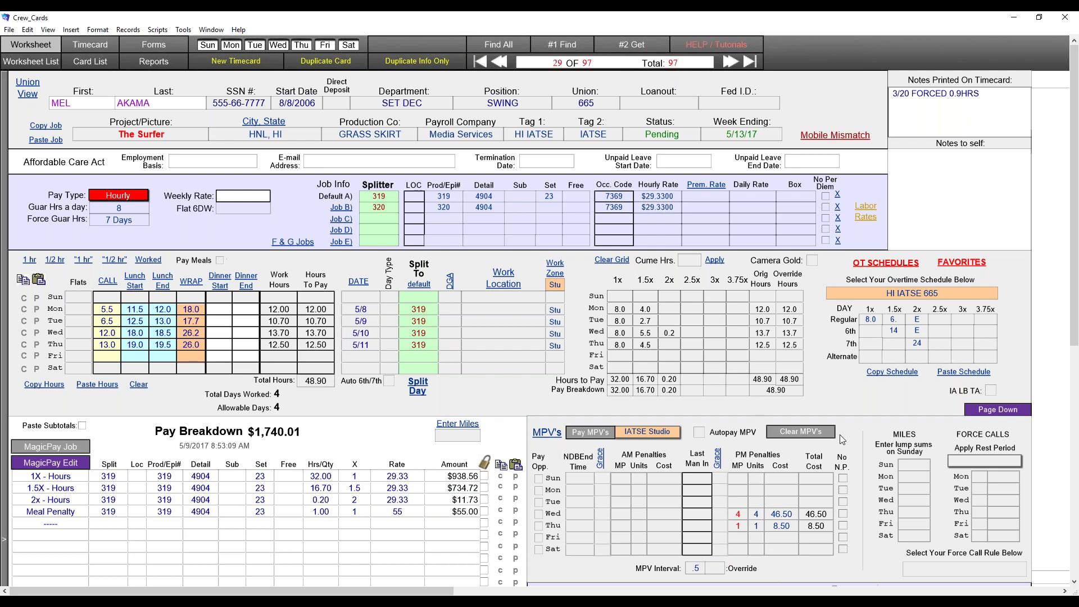
Step: Examine the whole union worksheet, from the pay breakdown and allowances down to the optional information and hot costing sections
scroll(841, 440, down, 1)
scroll(841, 439, down, 2)
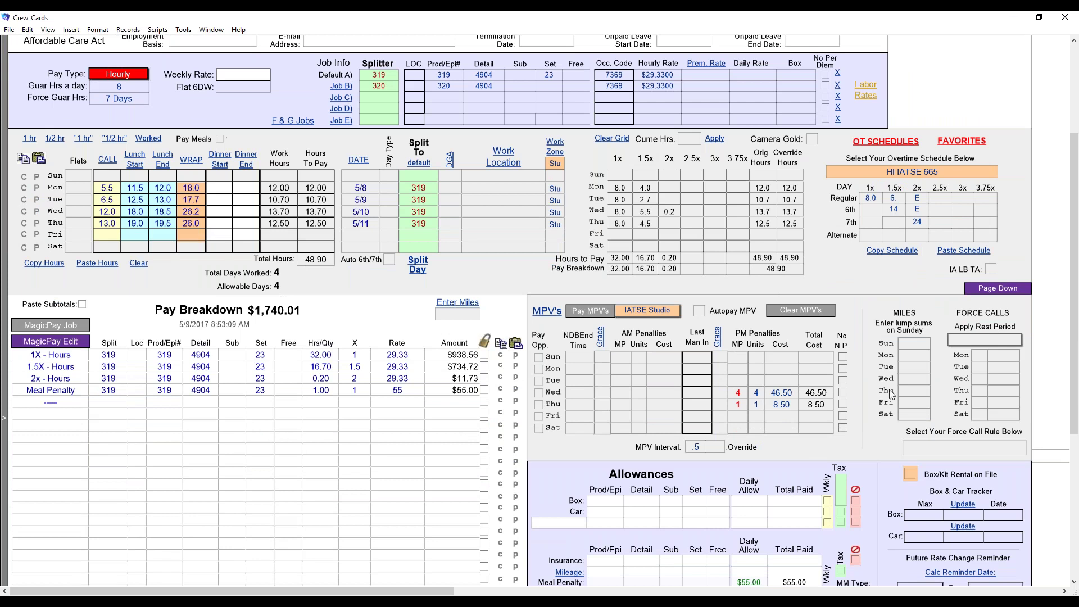
scroll(889, 389, down, 2)
scroll(750, 470, down, 4)
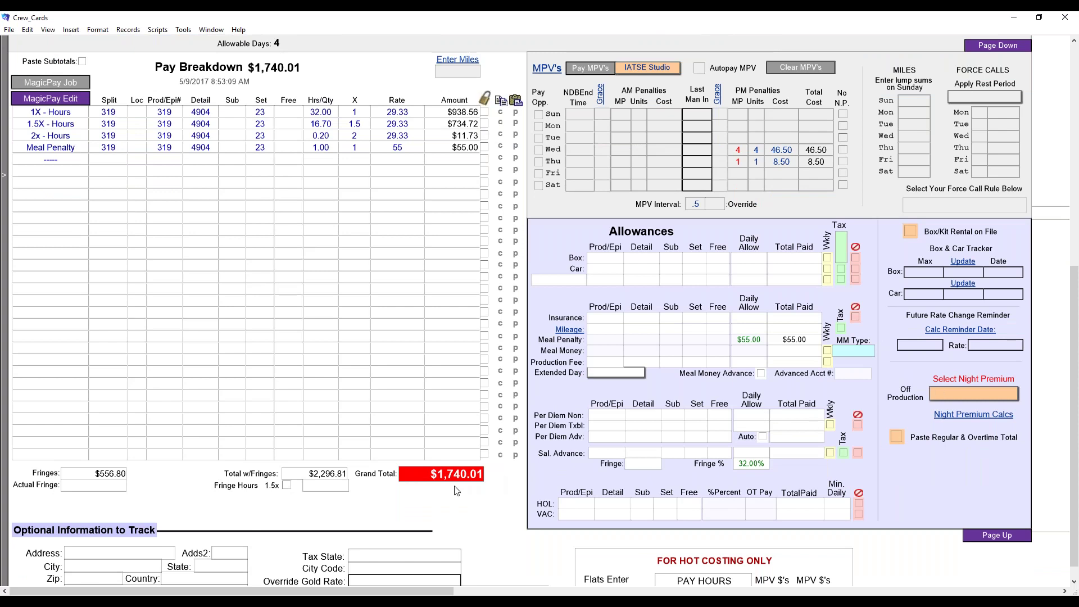
scroll(456, 494, down, 2)
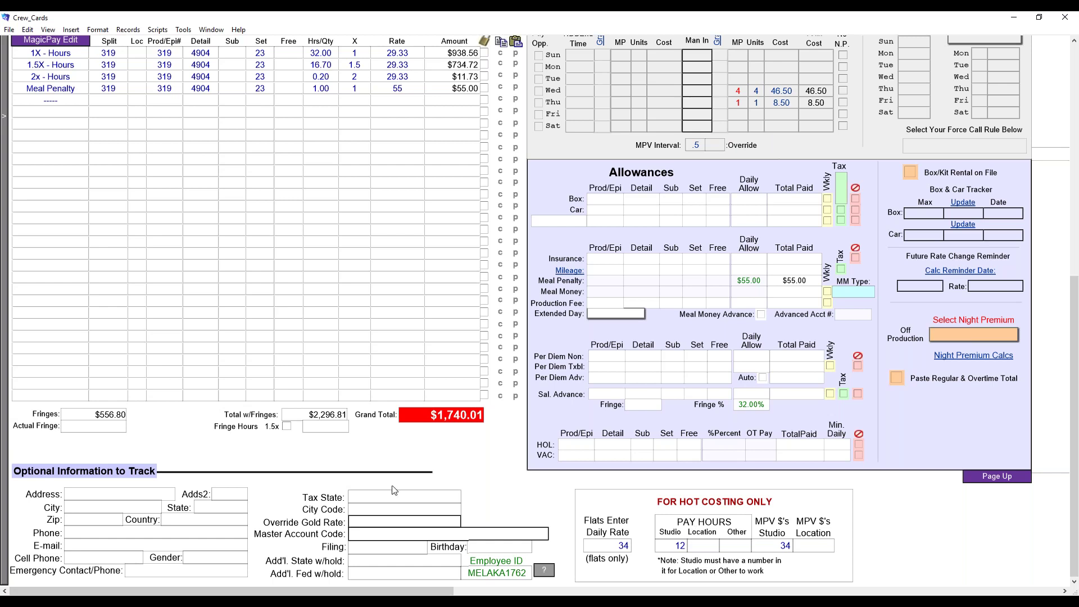
scroll(395, 489, up, 3)
scroll(395, 489, up, 5)
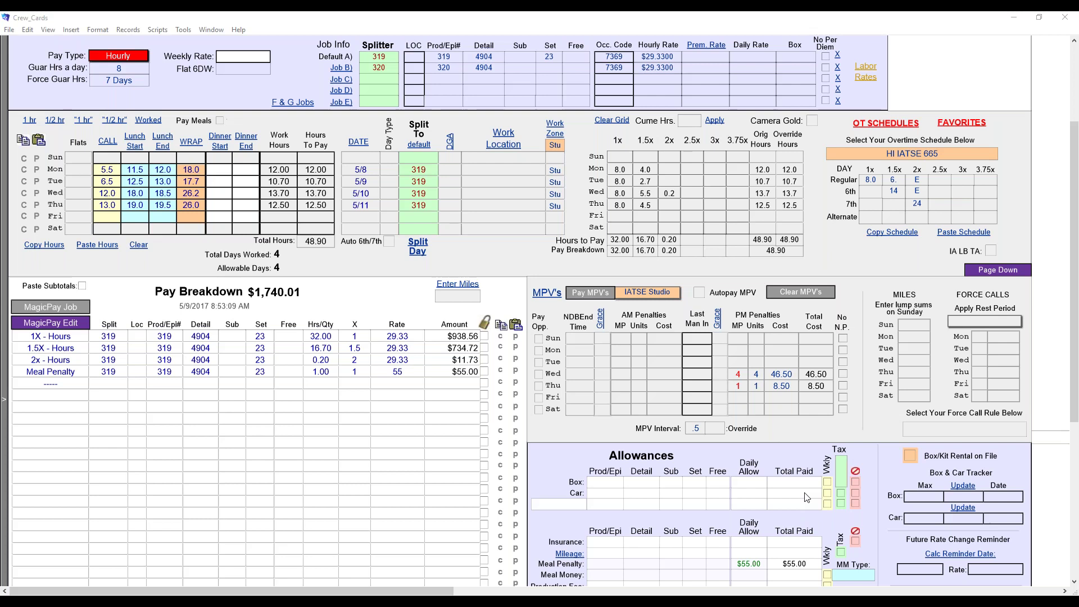
scroll(580, 249, up, 5)
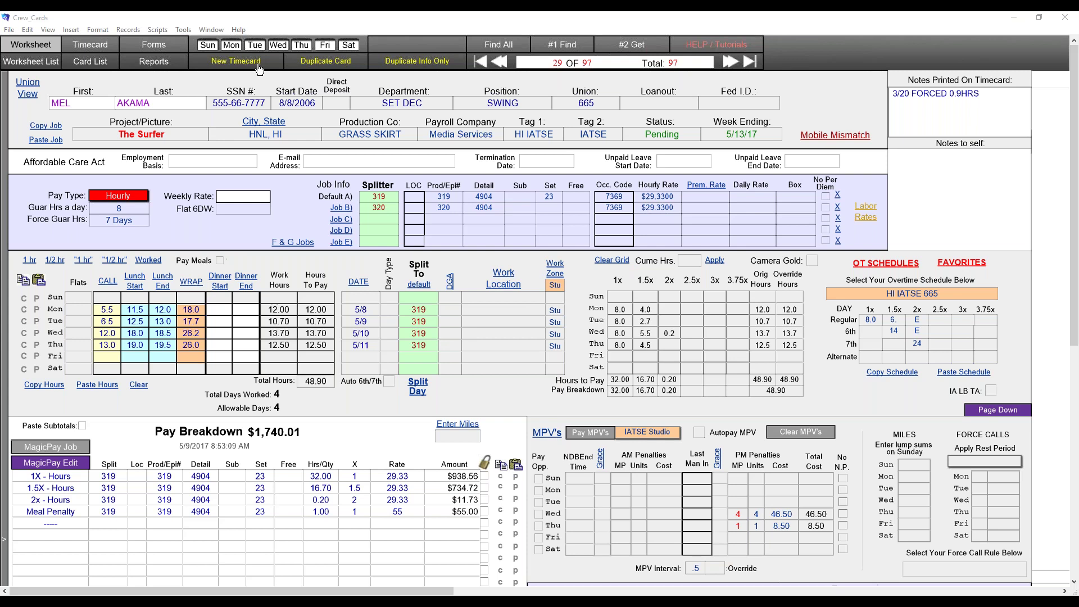
Step: Duplicate only the current card's info without keeping locked pay lines, and go to the new card's social security field
click(393, 66)
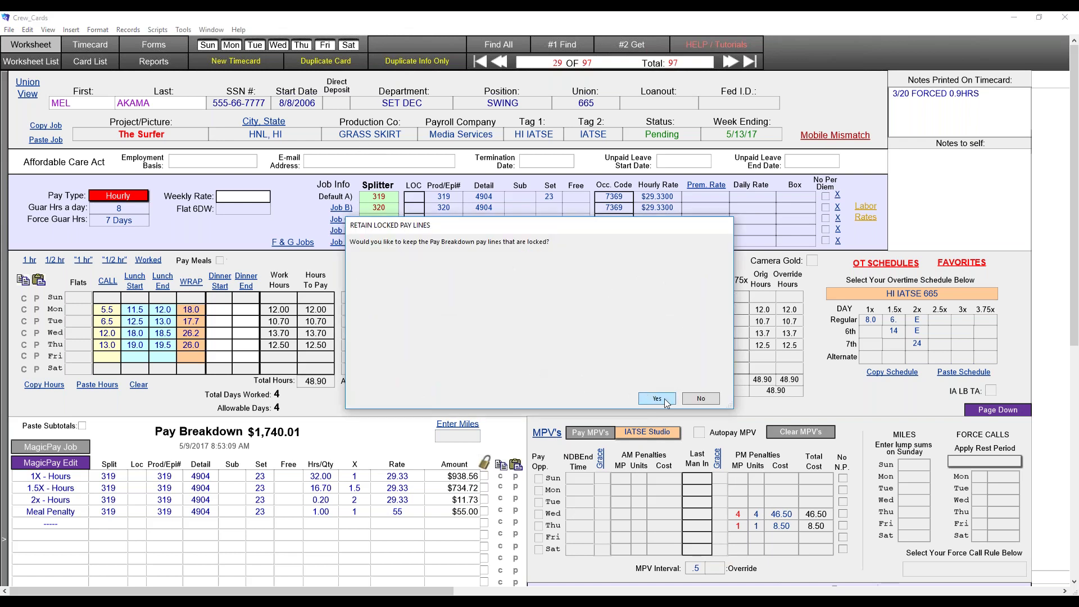
click(701, 399)
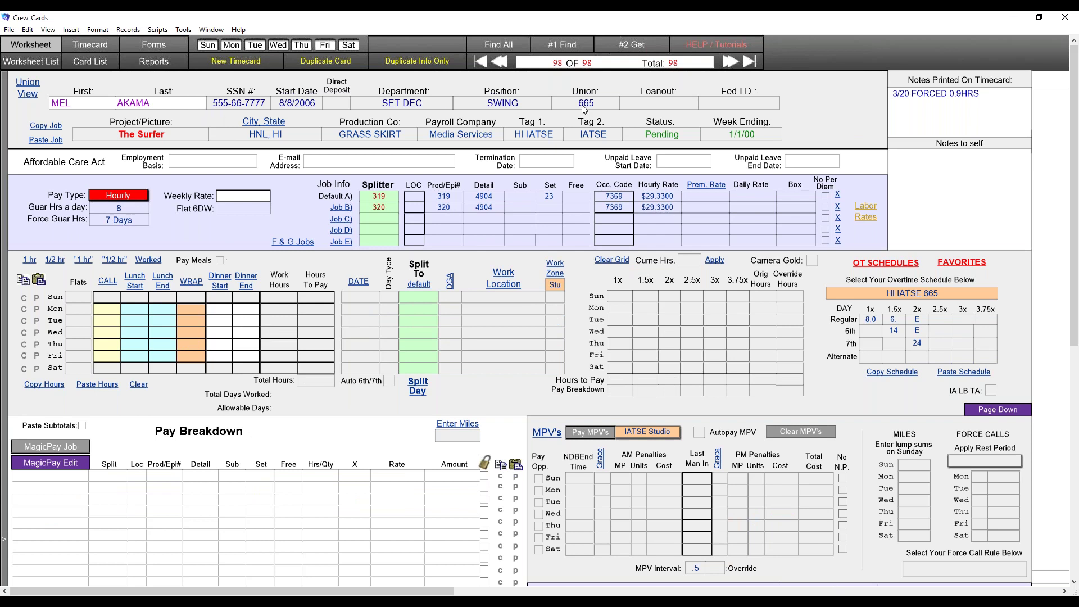
click(100, 104)
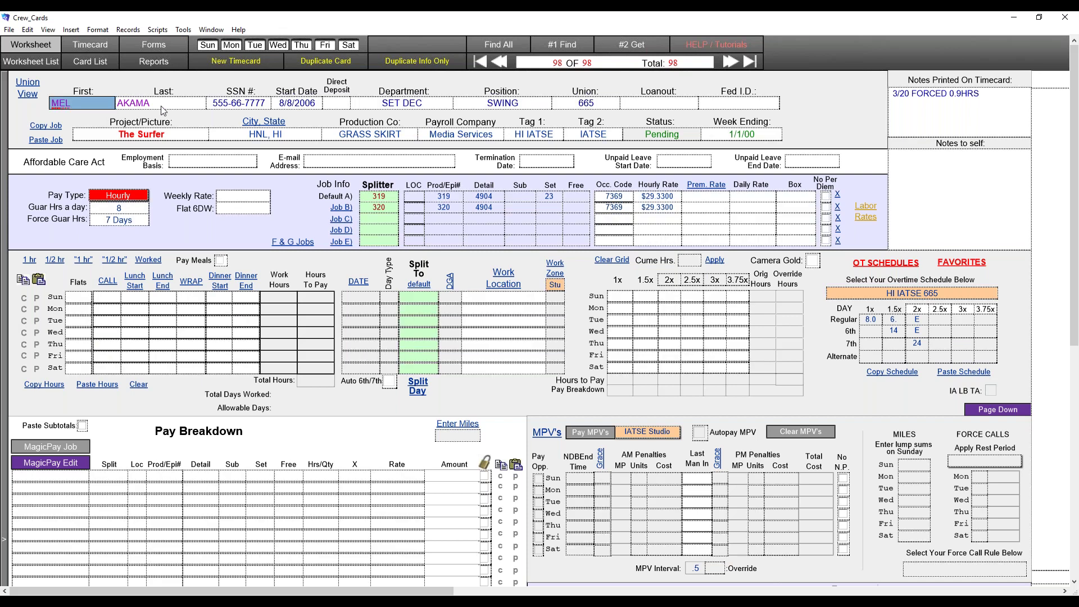
key(Tab)
key(Tab)
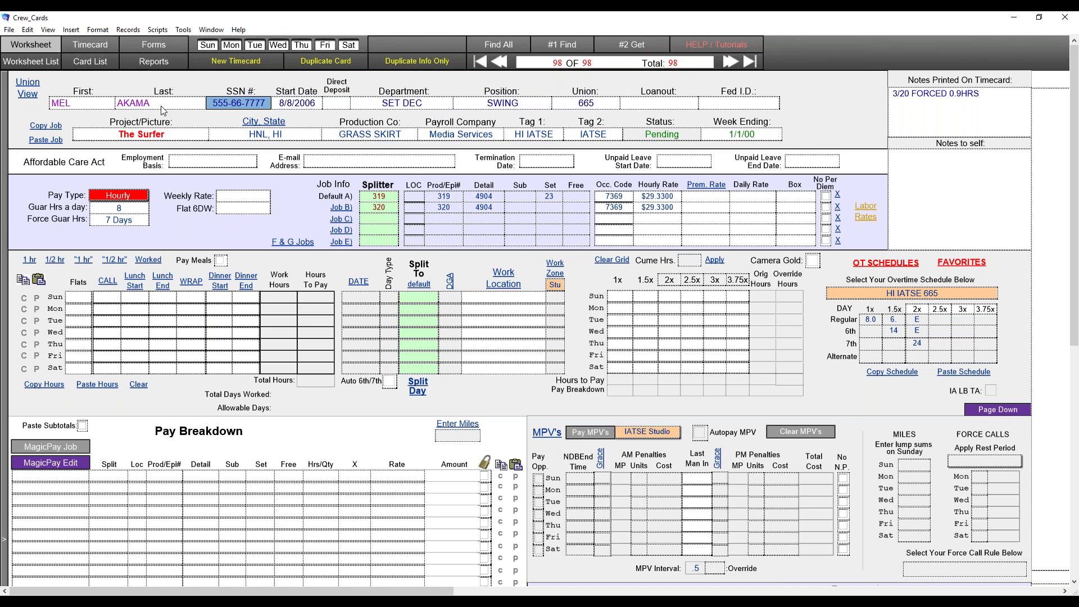
Step: View the new card's printable timecard with its Social Security Display setting, and return to the worksheet
click(149, 66)
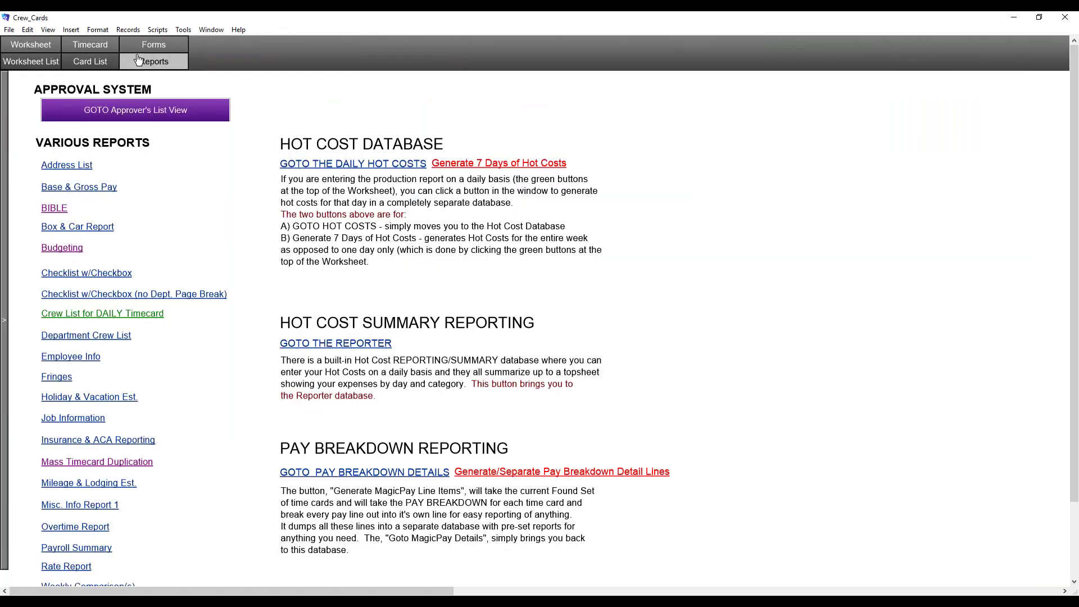
click(147, 45)
click(96, 50)
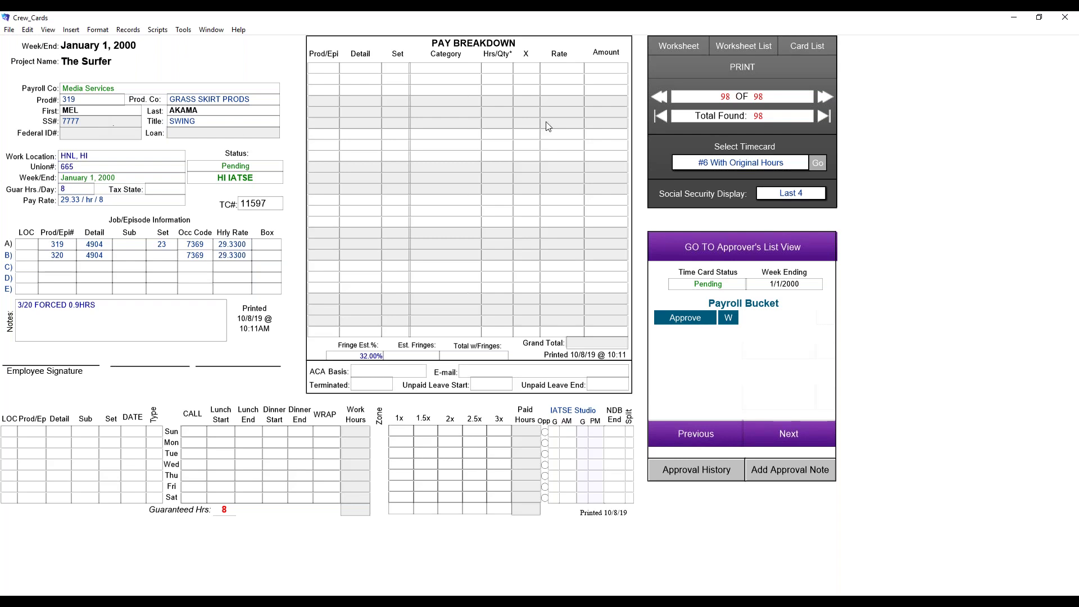
click(681, 47)
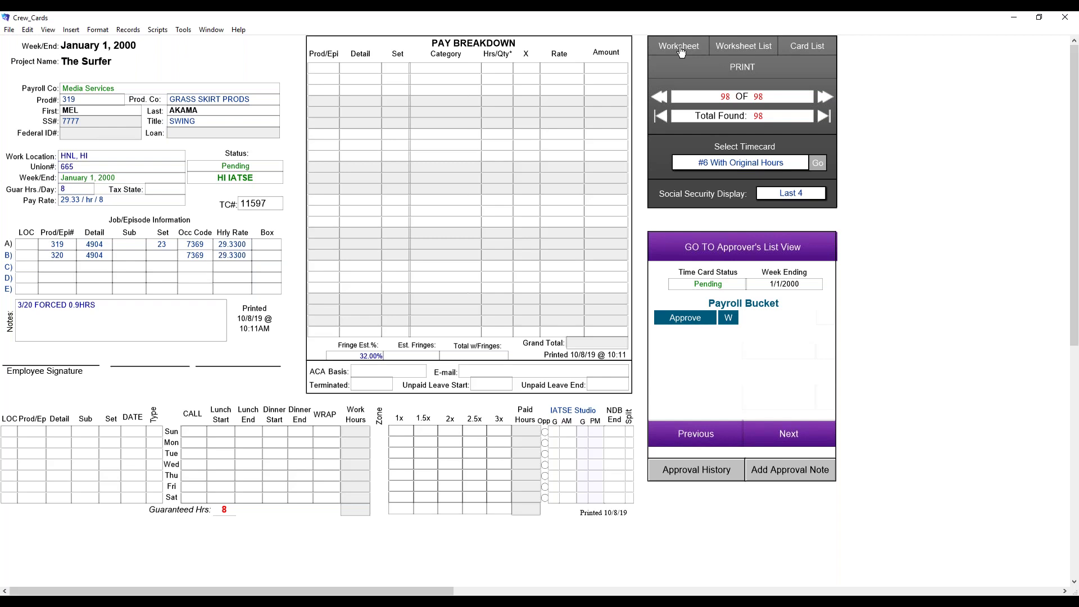
Step: Replace the worksheet's social security number with a four-digit entry and open the printable timecard
click(239, 103)
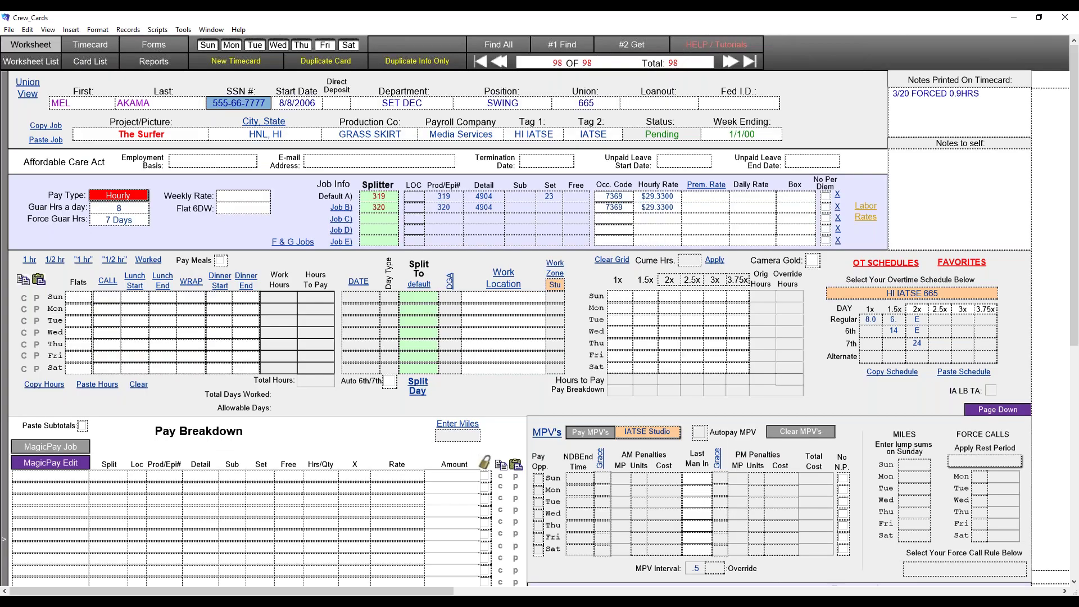
text(6789)
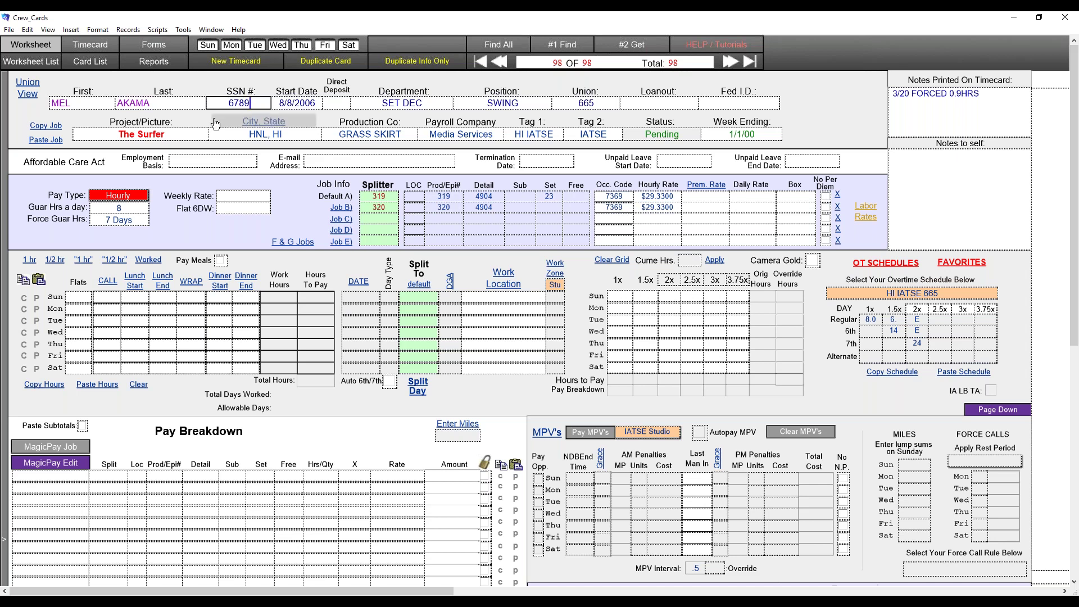
click(264, 122)
click(50, 47)
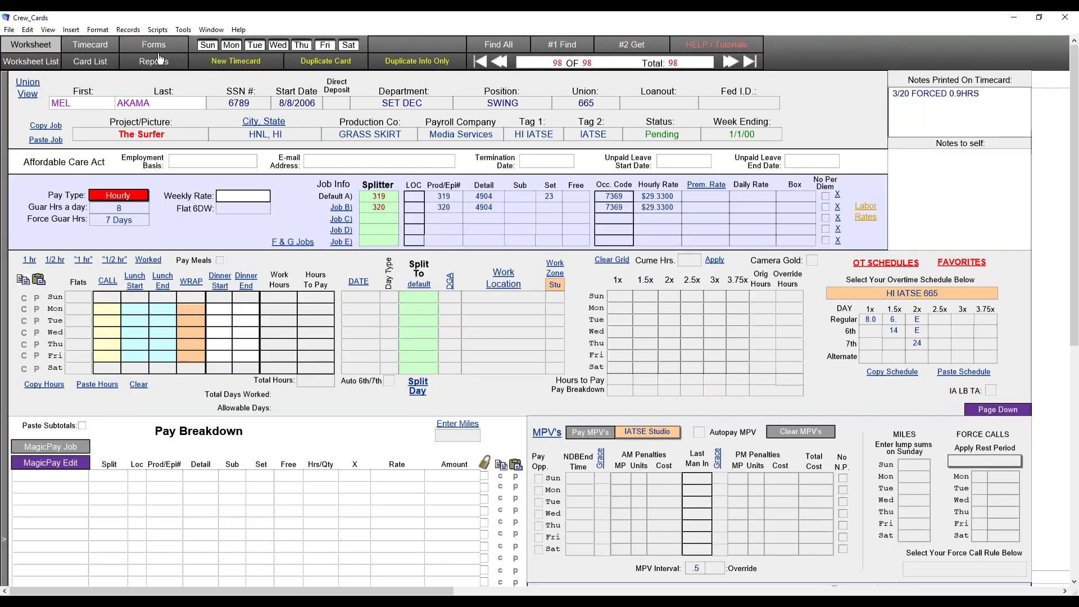
click(107, 52)
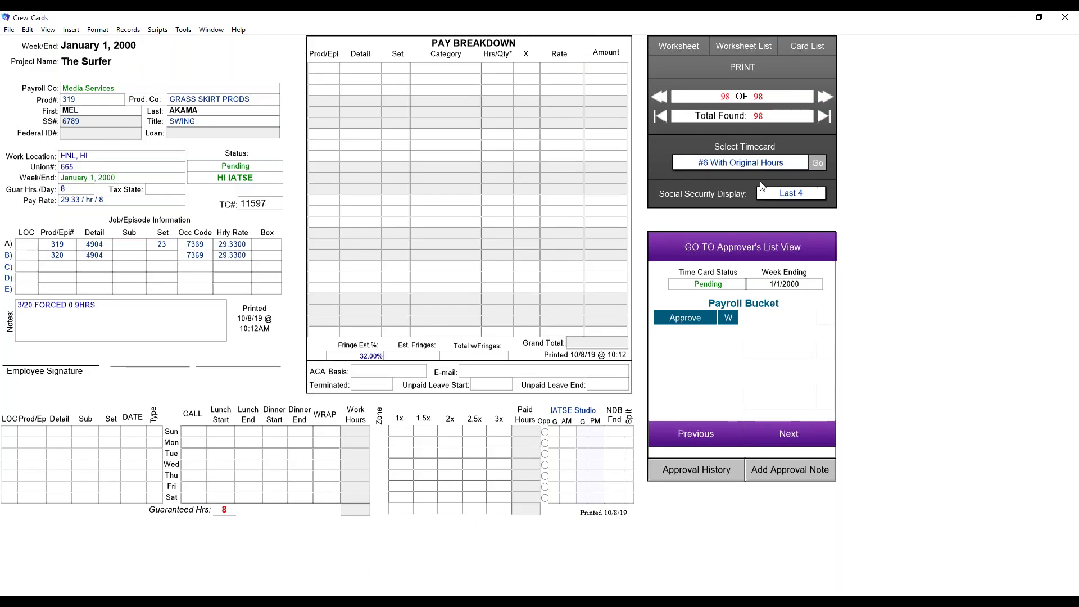
Step: Set the timecard's Social Security Display to the blank option and return to the worksheet
click(781, 196)
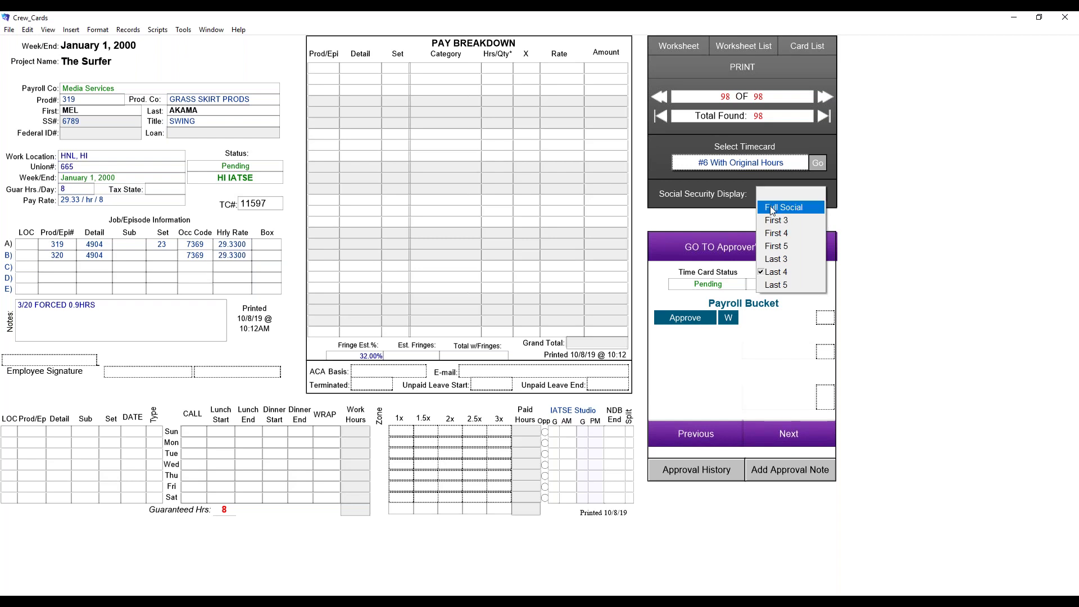
click(770, 194)
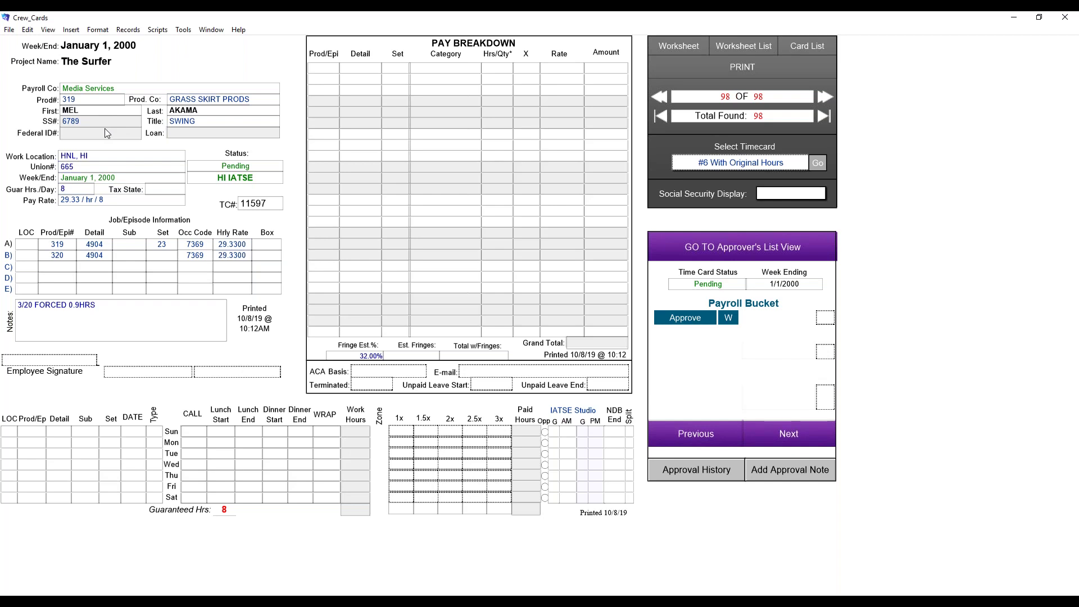
click(667, 44)
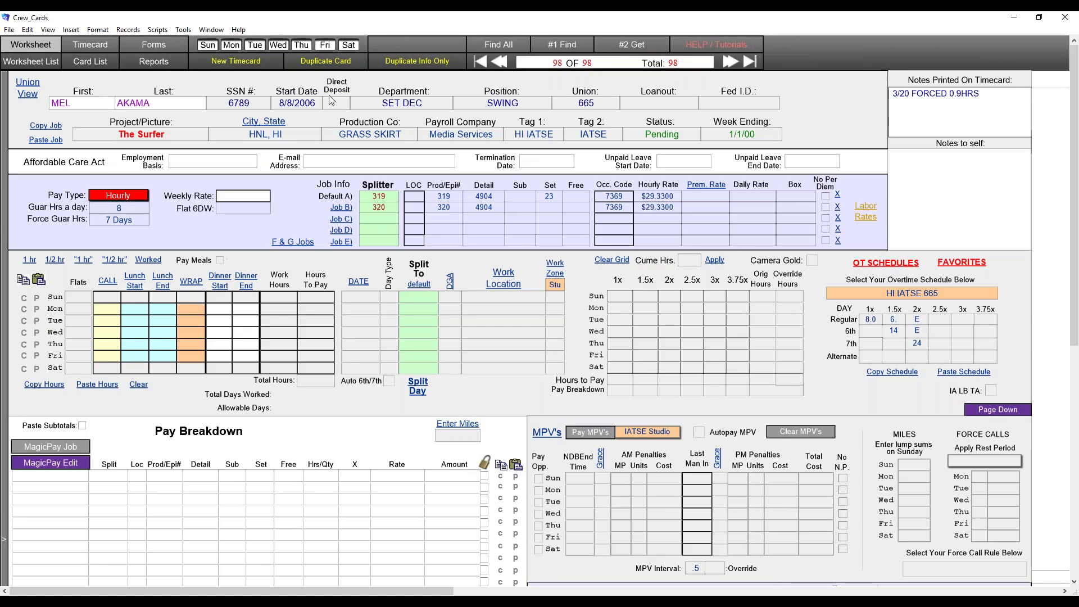
Step: Set the crew member's department to GRIPS and move on to the position field
click(380, 106)
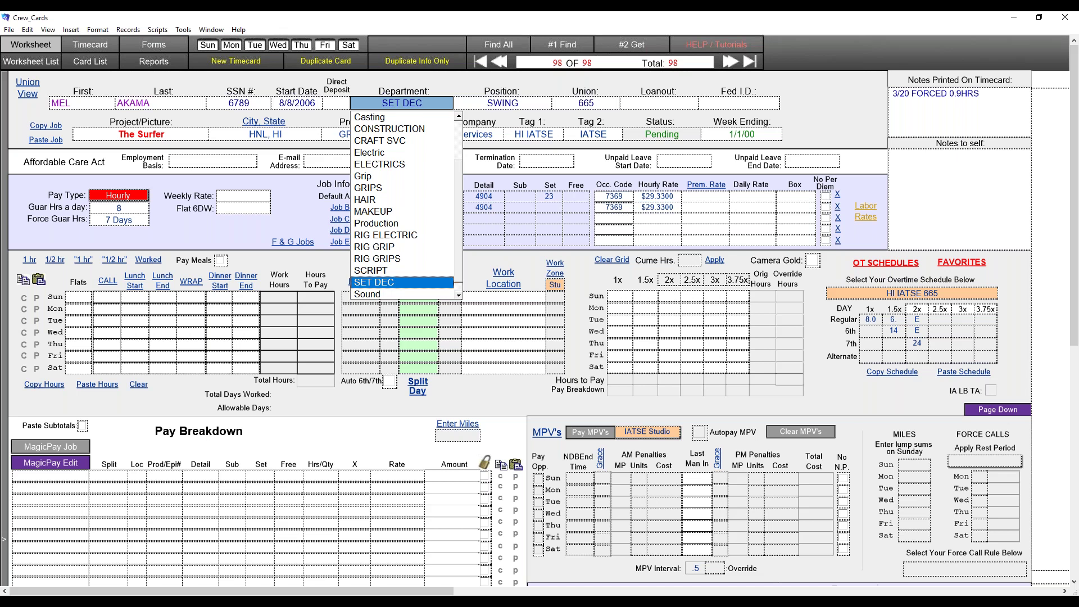
key(g)
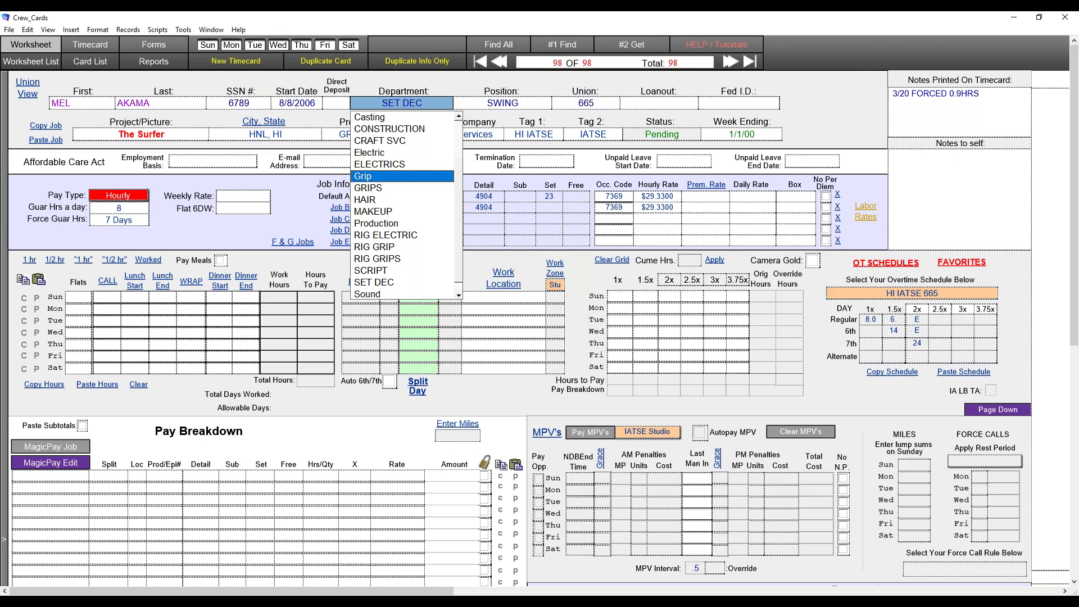
key(Down)
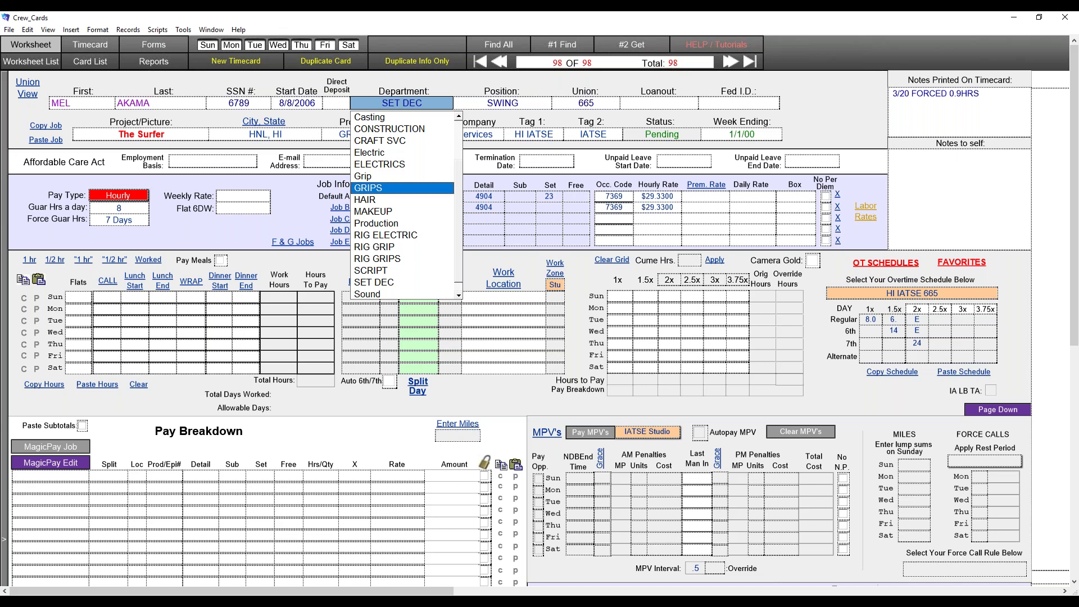
key(Tab)
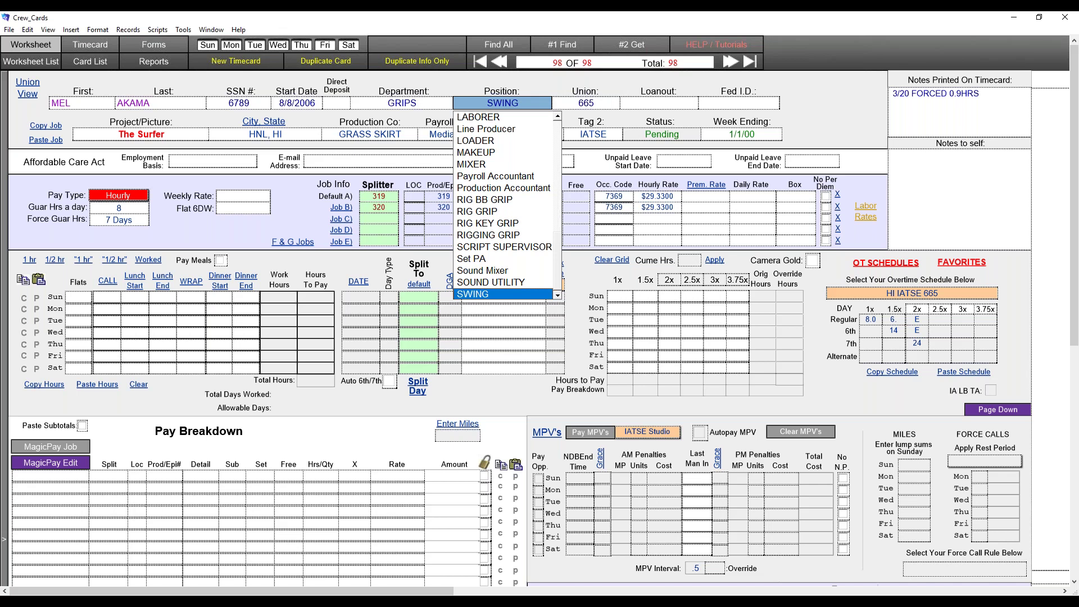
Step: Set the crew member's position to ELECTRIC
click(477, 164)
key(Tab)
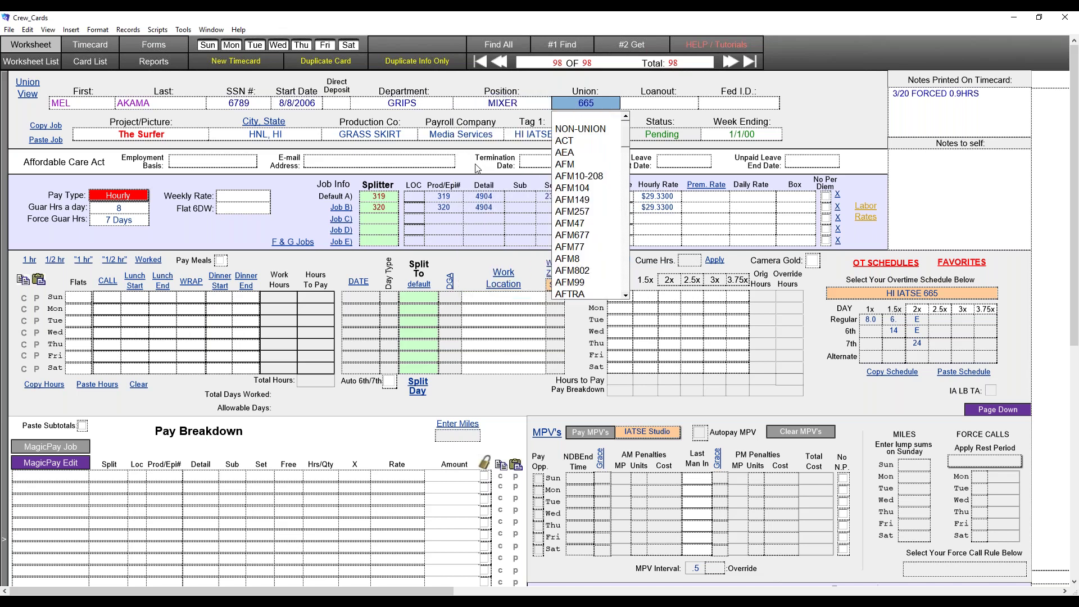
click(515, 104)
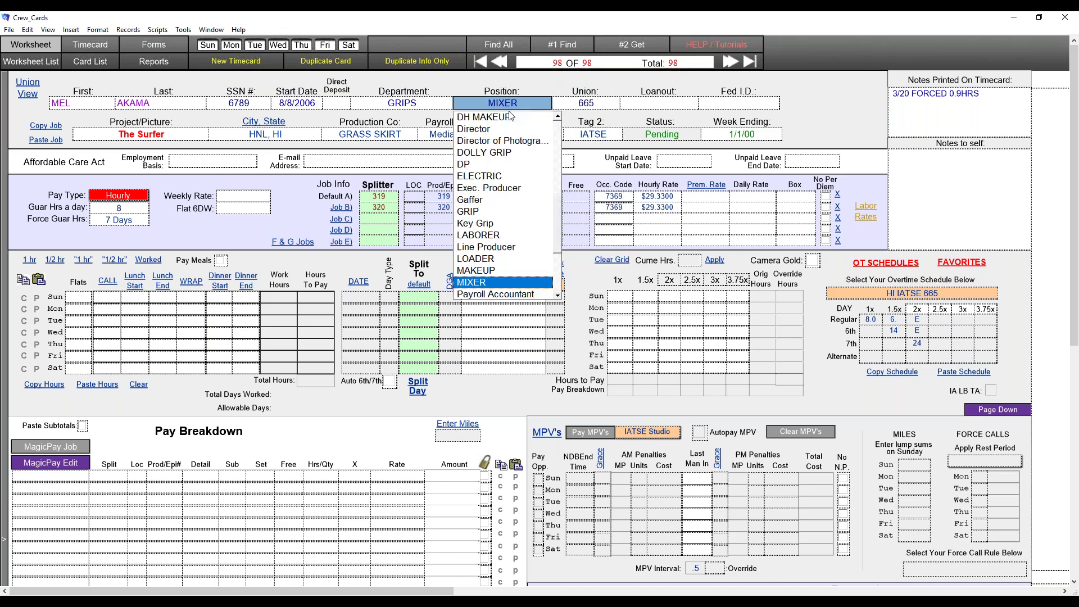
click(491, 175)
key(Tab)
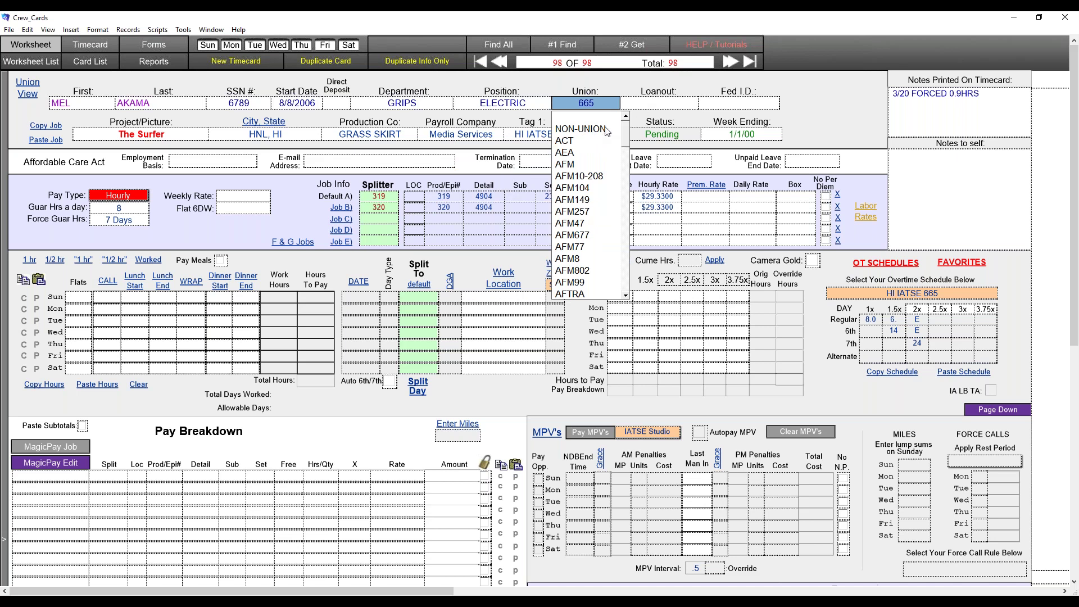
Step: Look over the loanout and Fed I.D. fields and the available project choices
click(646, 107)
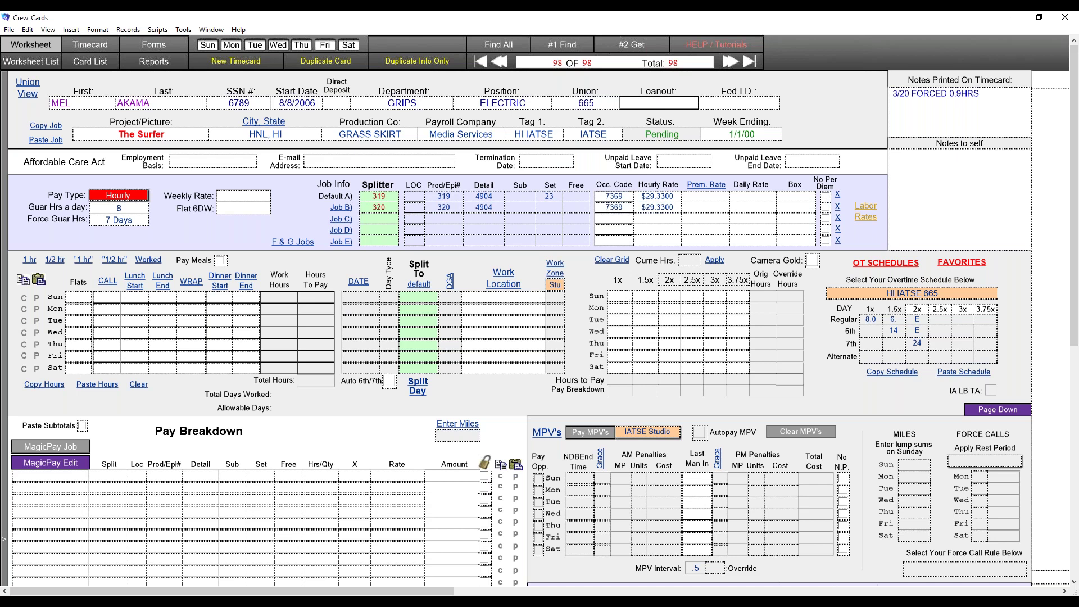
click(712, 107)
click(178, 139)
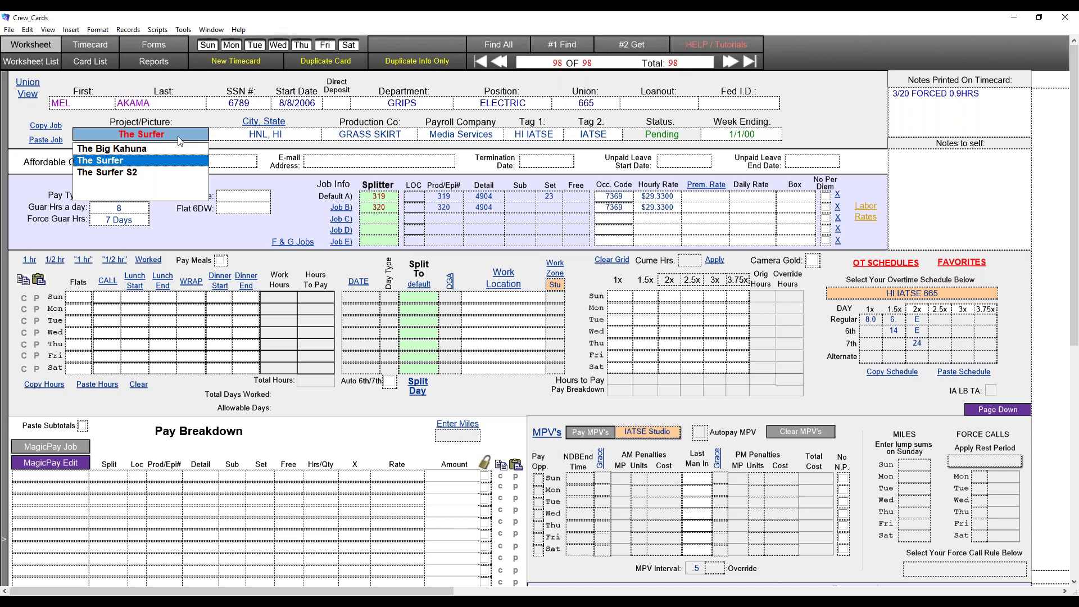
Step: Replace the project's city and state with Los Angeles, CA
click(293, 140)
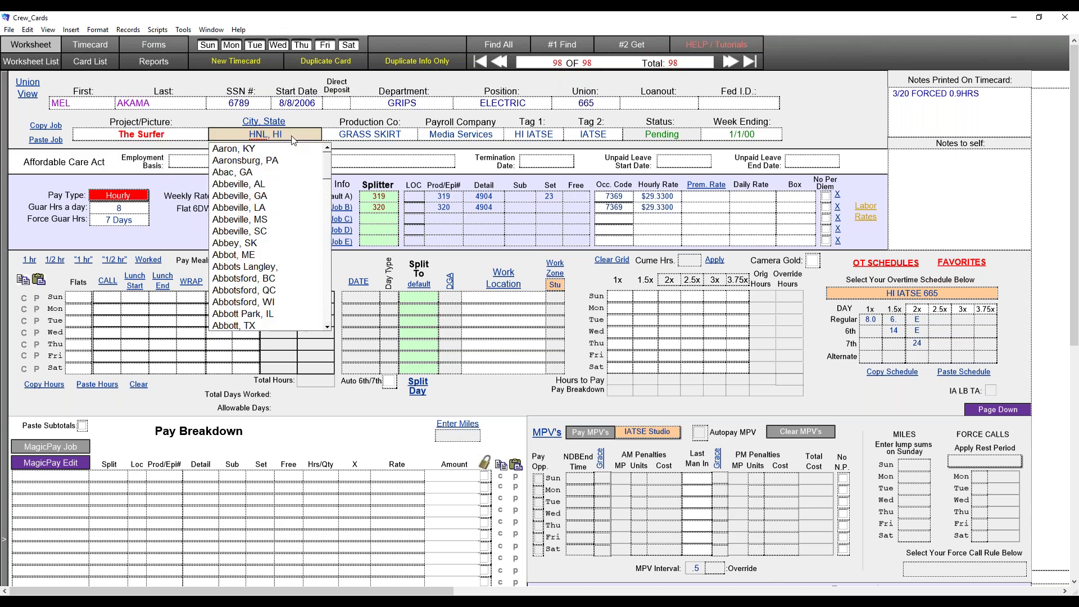
key(BackSpace)
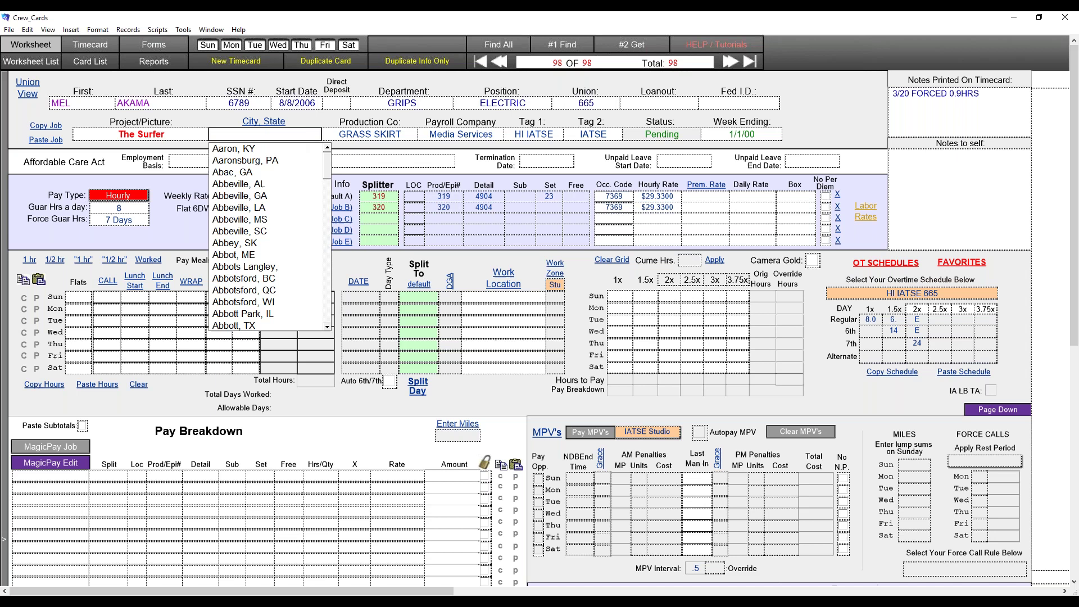
text(loa)
key(BackSpace)
text(s)
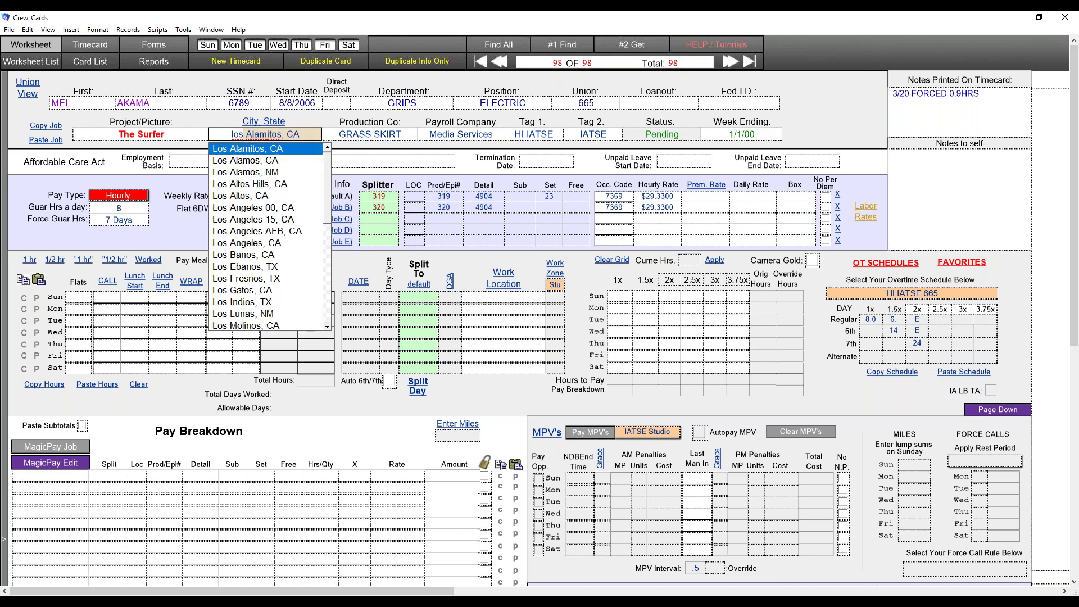
text(ngeles 00)
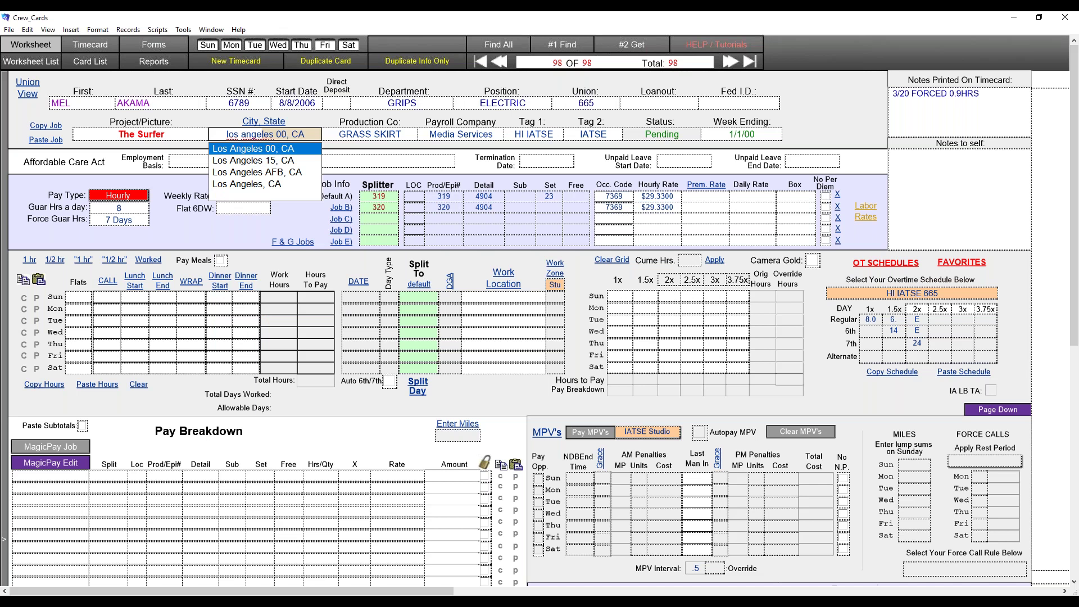
click(259, 185)
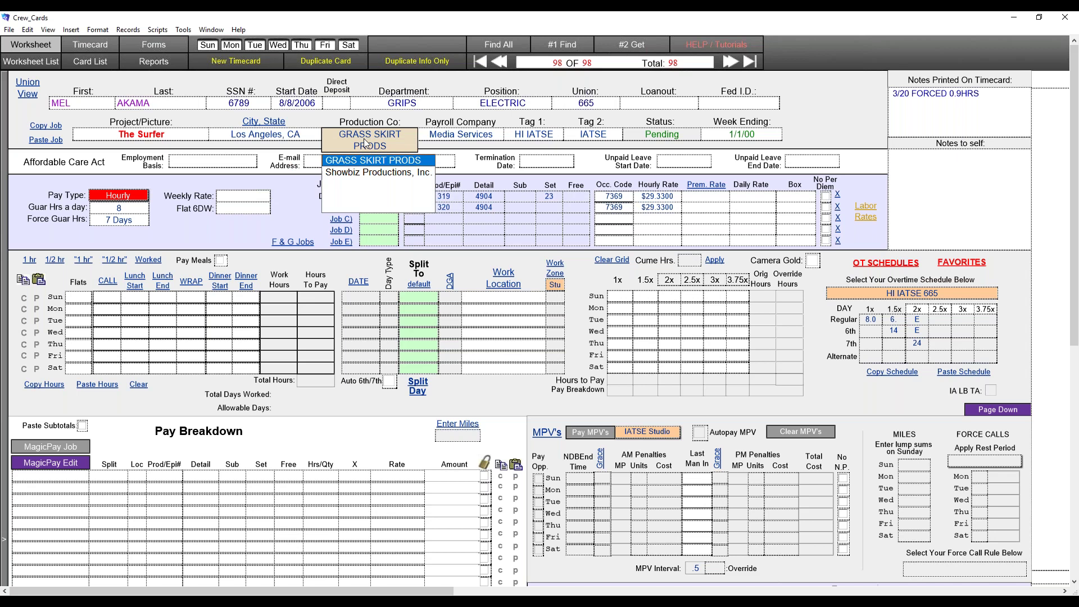
Step: Set the payroll company to Forward Processing CA, Inc. and look over the Tag 1 and Tag 2 fields
click(462, 140)
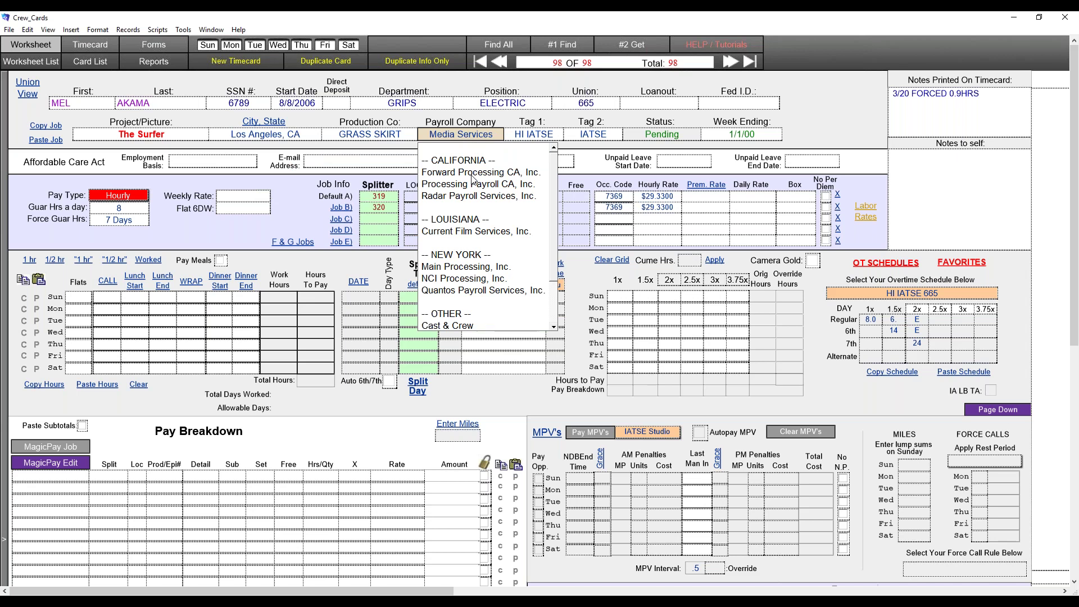
click(472, 178)
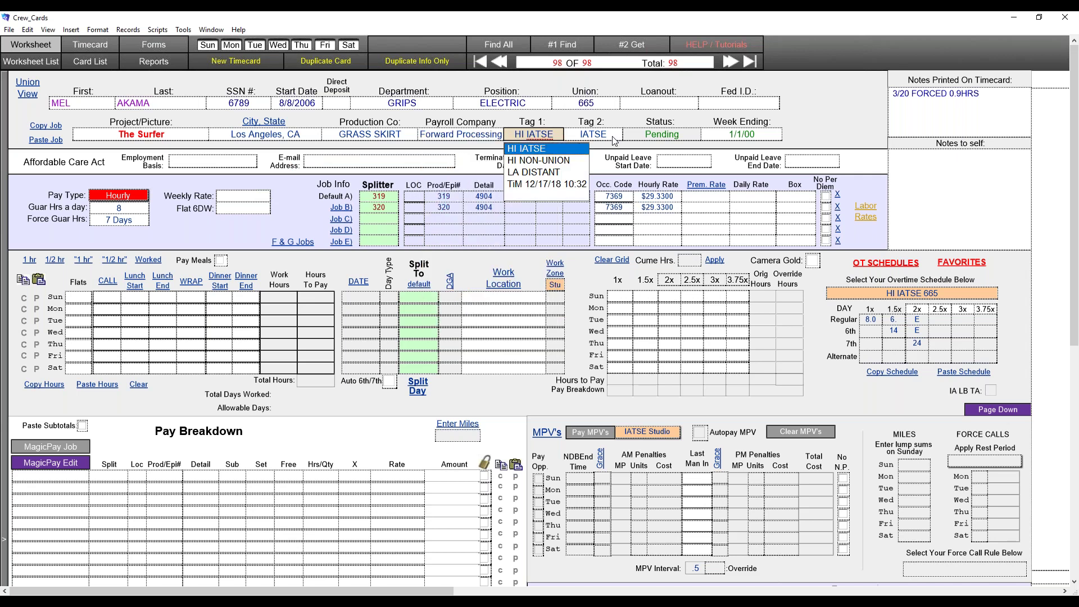
click(612, 138)
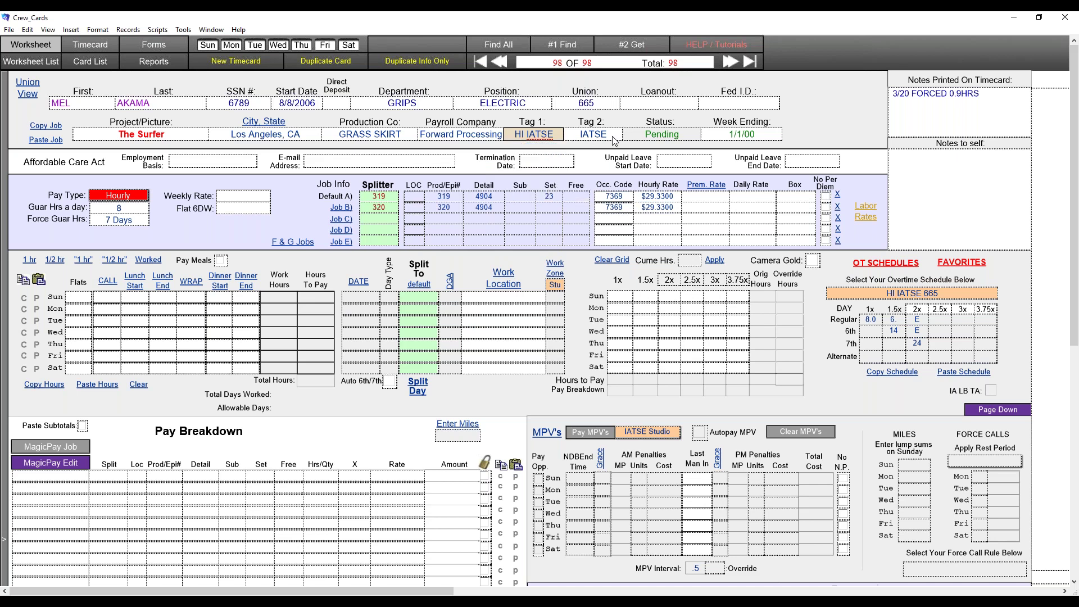
click(572, 145)
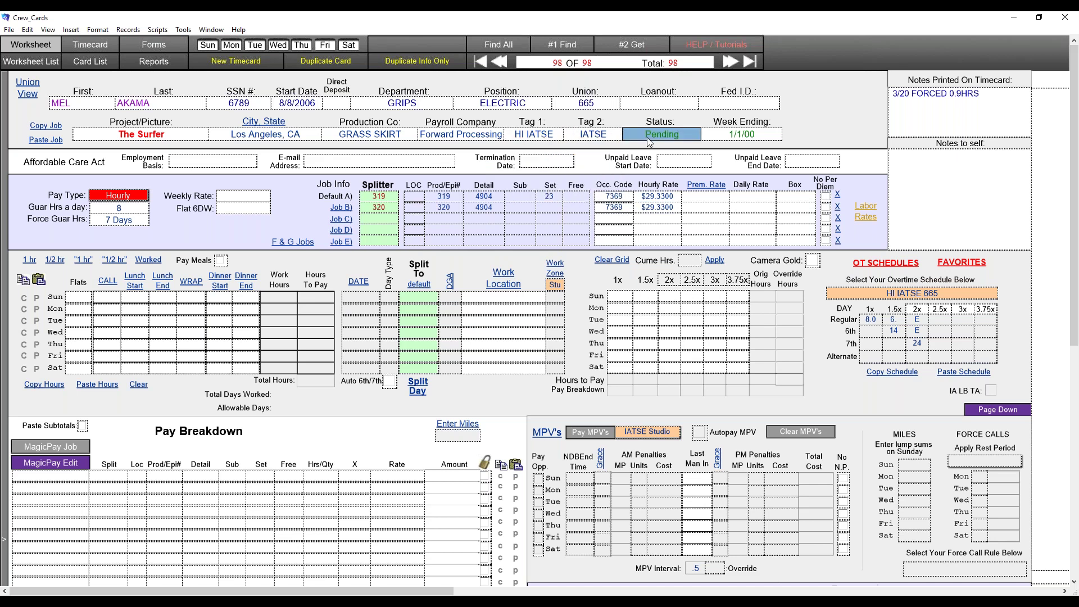
click(560, 138)
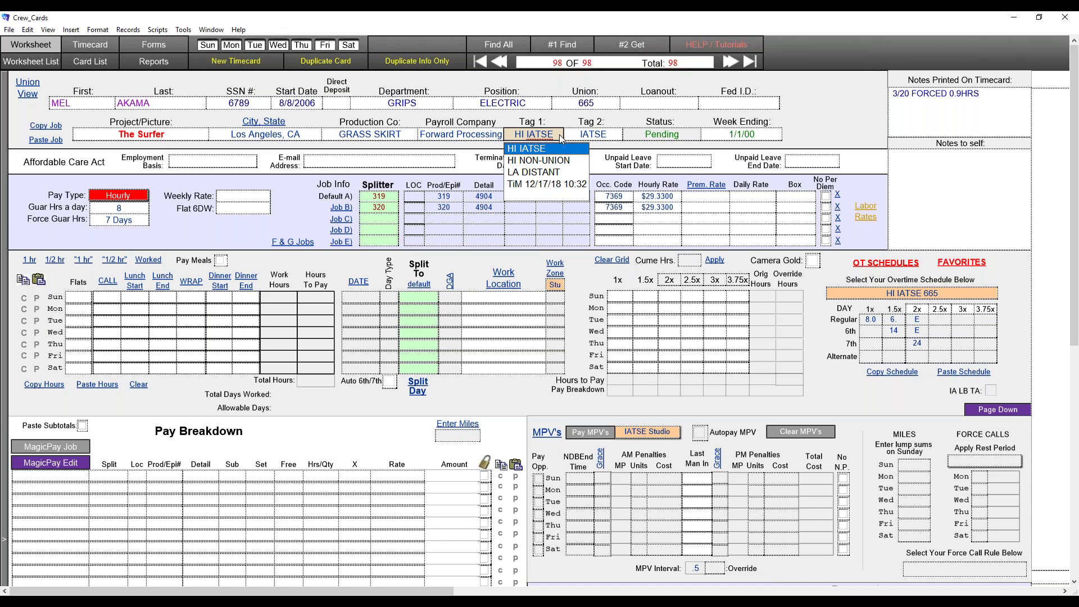
Step: Add LATE to the status value list and set the timecard's status to LATE
click(643, 136)
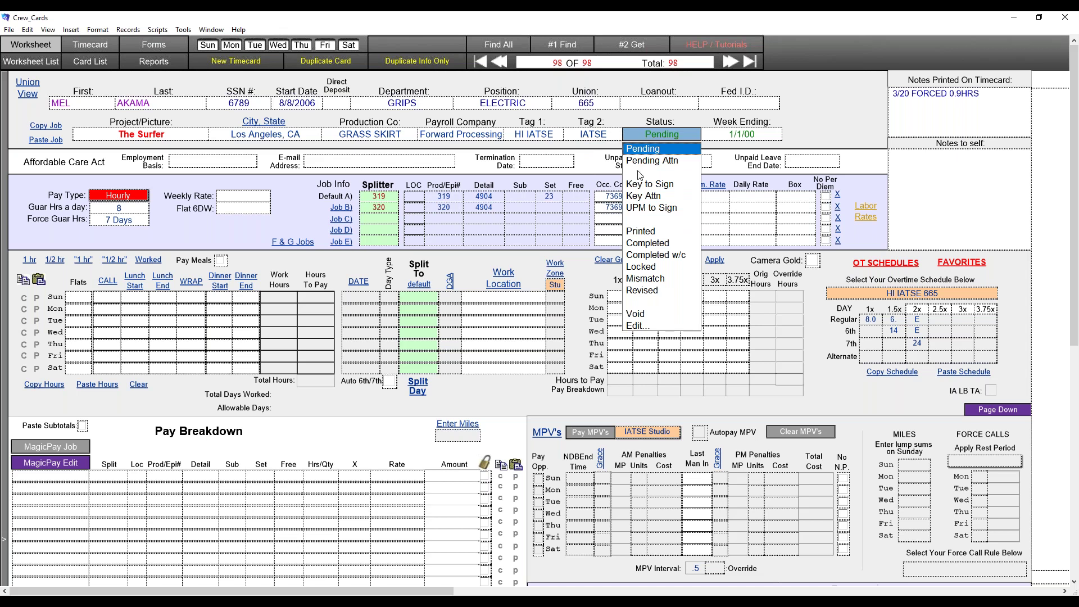
click(639, 326)
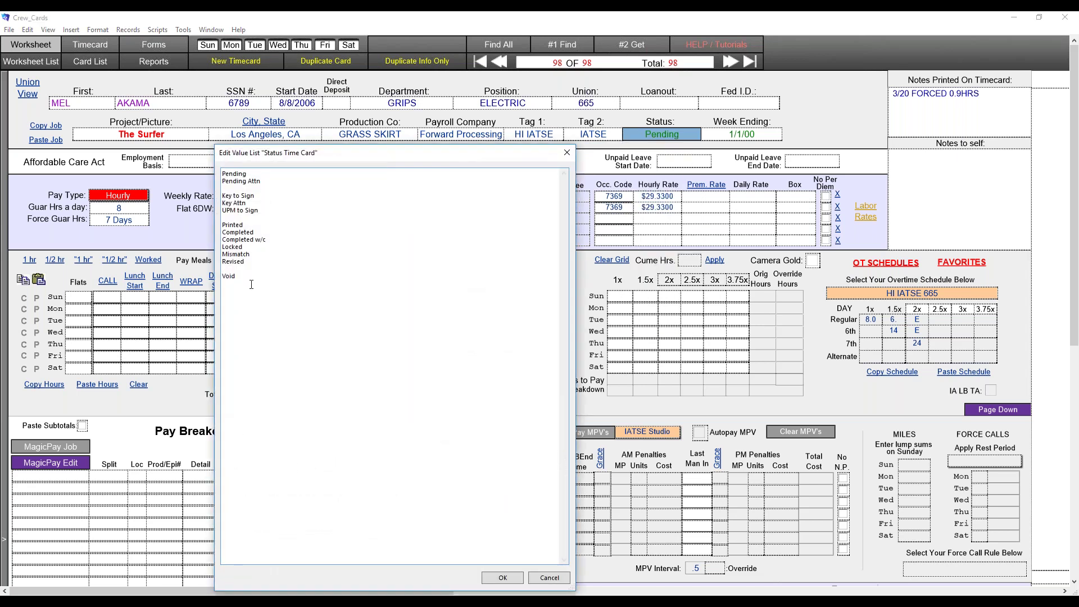
text(LATE)
click(502, 578)
click(662, 133)
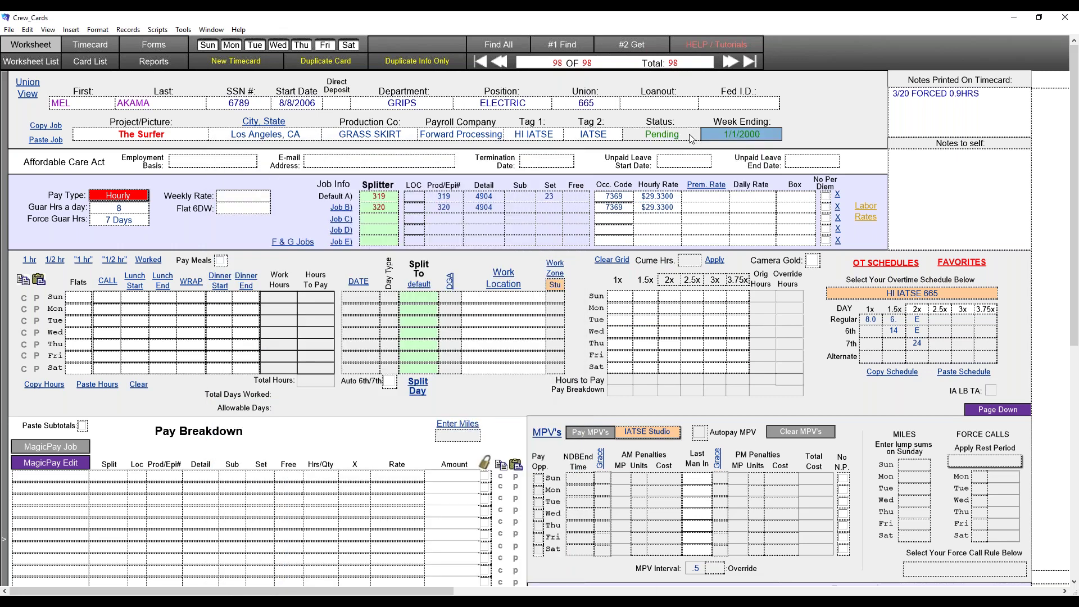
click(639, 325)
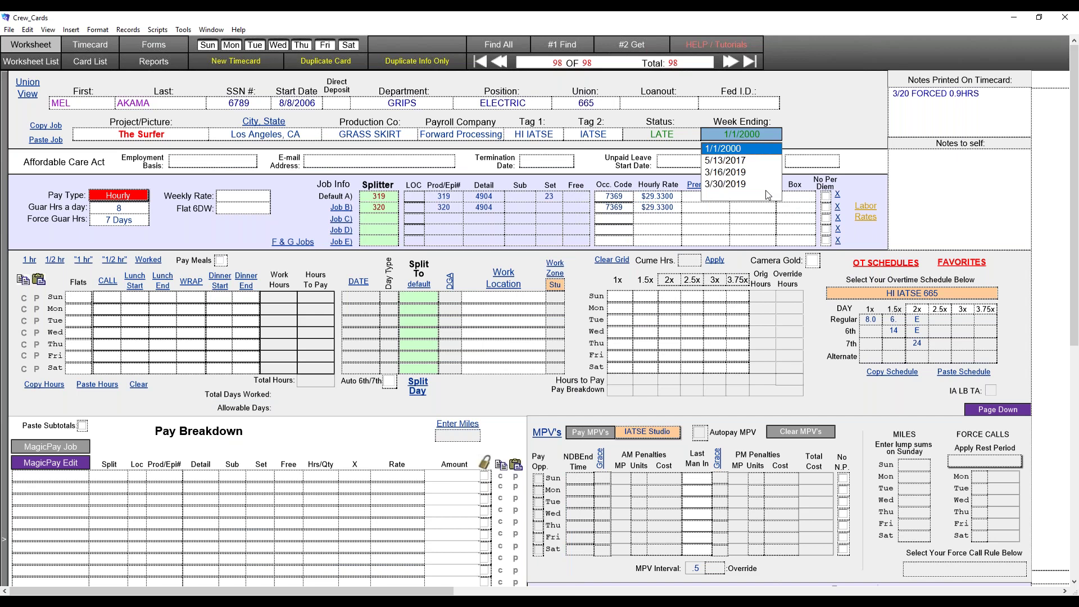
Step: Check the system calendar for the current week's Saturday and set the week-ending date to 10/12/19
click(1032, 605)
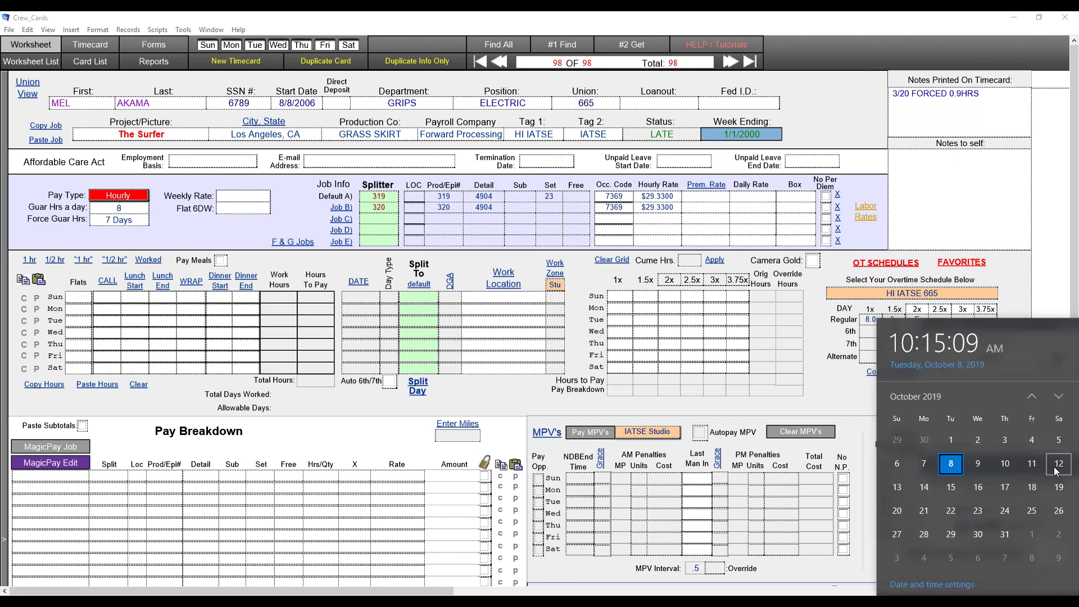
click(757, 136)
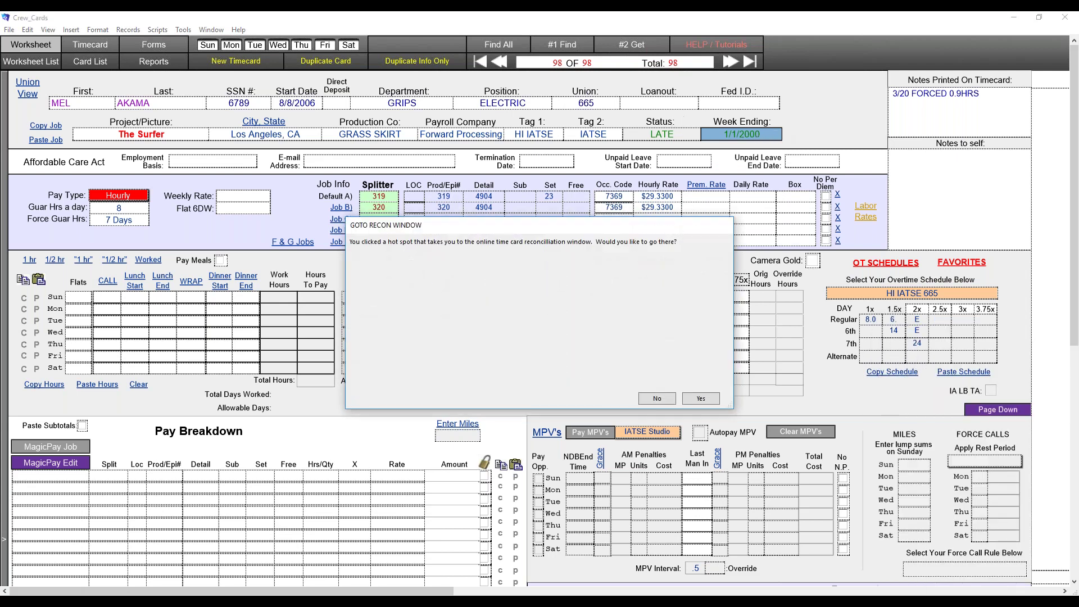
click(655, 399)
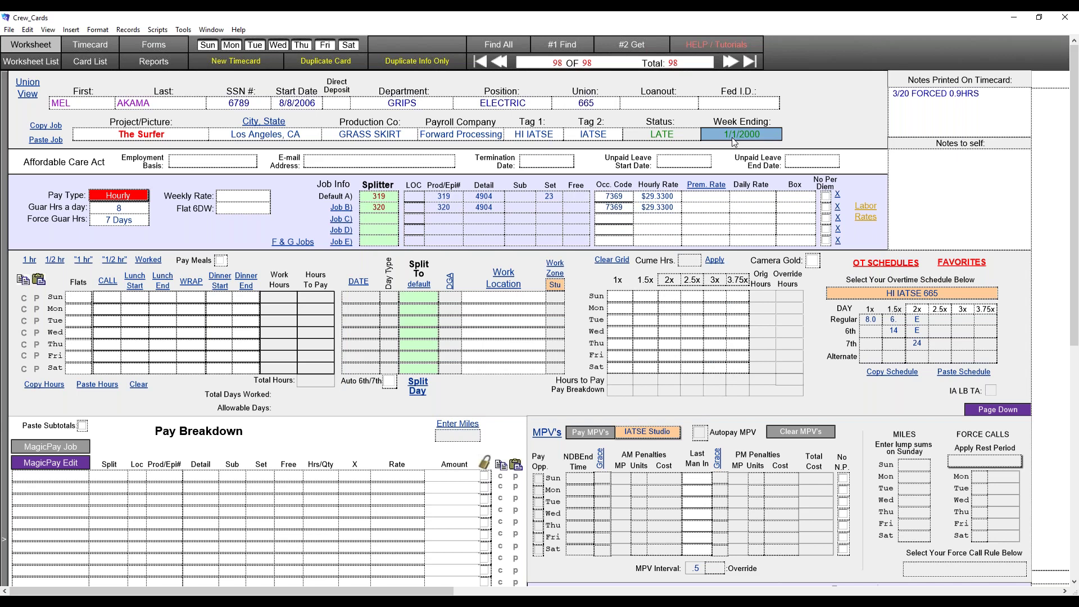
text(10/12)
key(Tab)
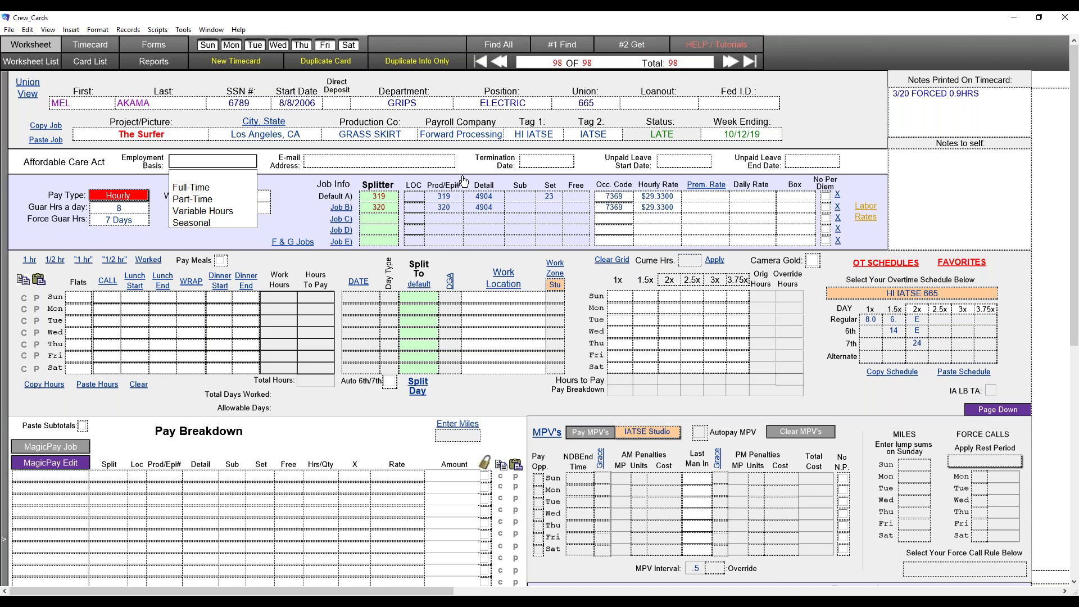
Step: Set the pay type to Weekly and clear the guaranteed hours settings
click(293, 195)
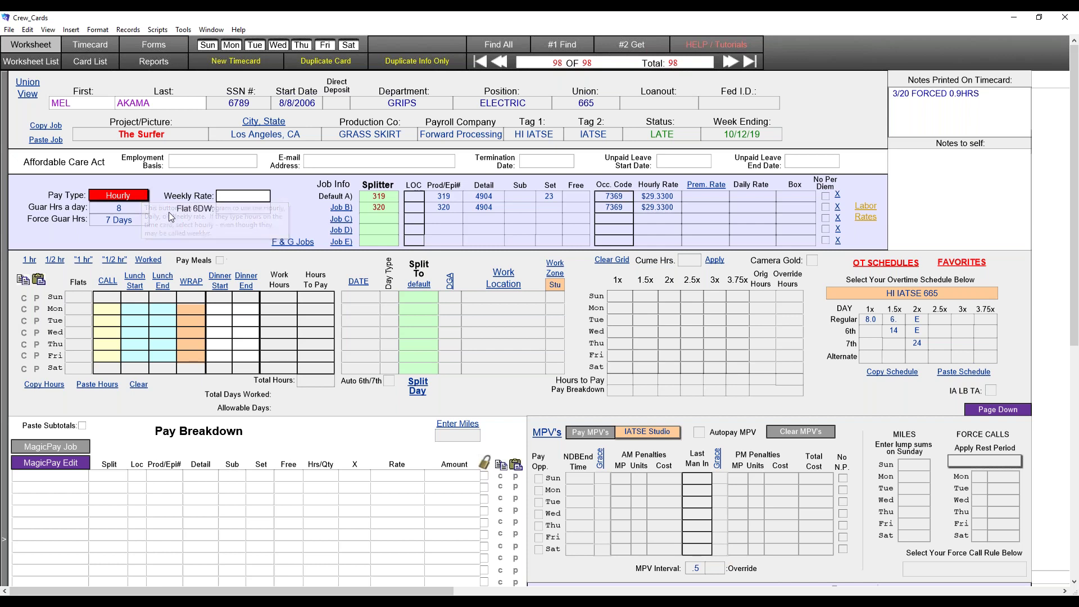
click(139, 196)
click(134, 221)
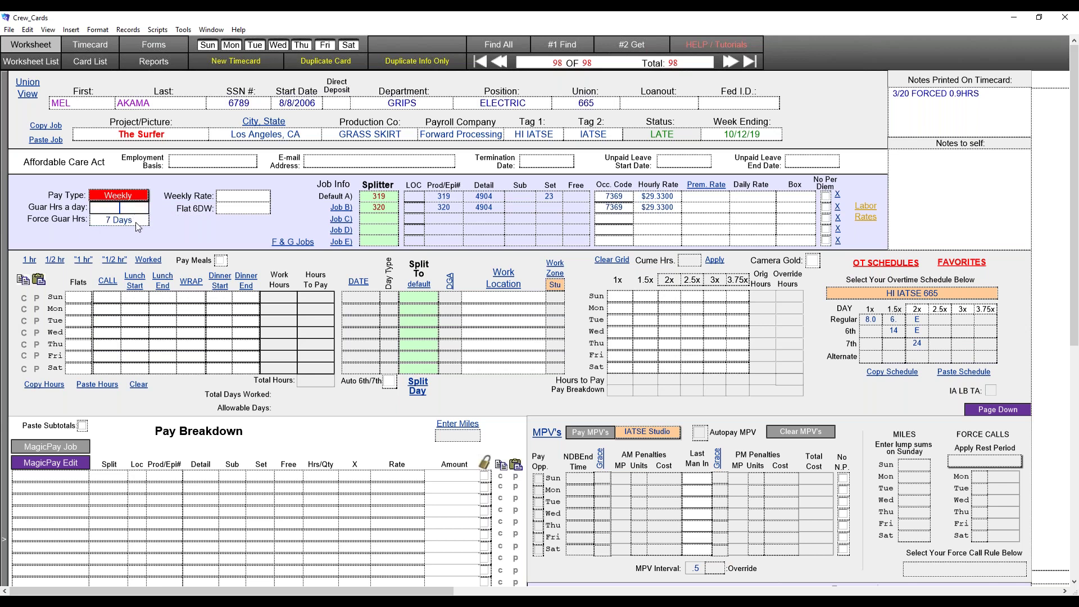
Step: Clear the hourly rates of jobs A and B and the selected overtime schedule
click(670, 196)
key(Delete)
click(671, 209)
key(Delete)
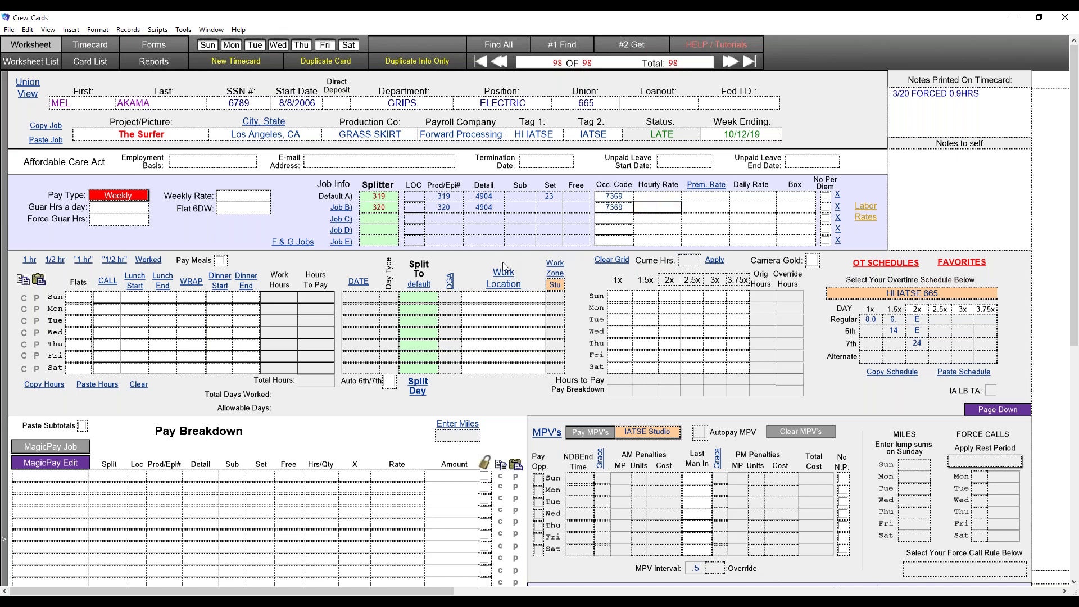
click(879, 295)
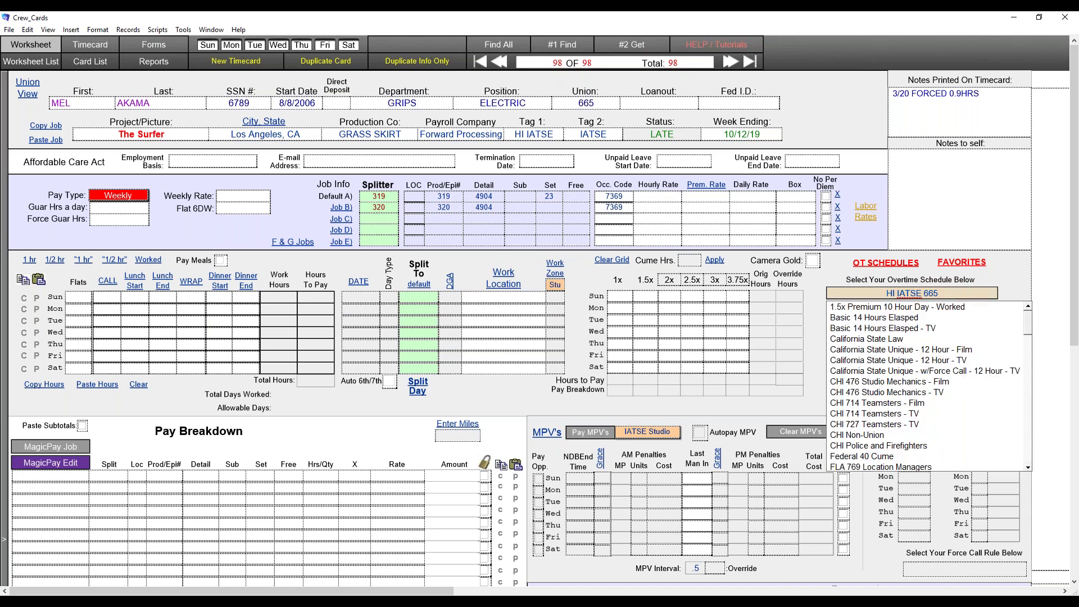
click(787, 402)
click(713, 398)
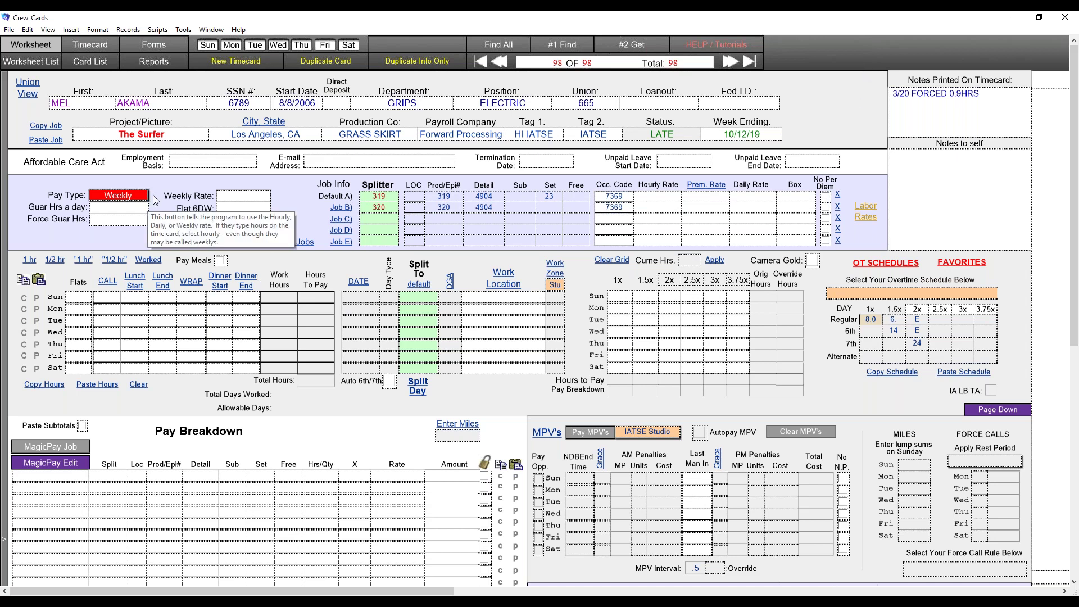
Step: Enter a weekly rate of 5000 for the crew member
click(255, 198)
text(5000)
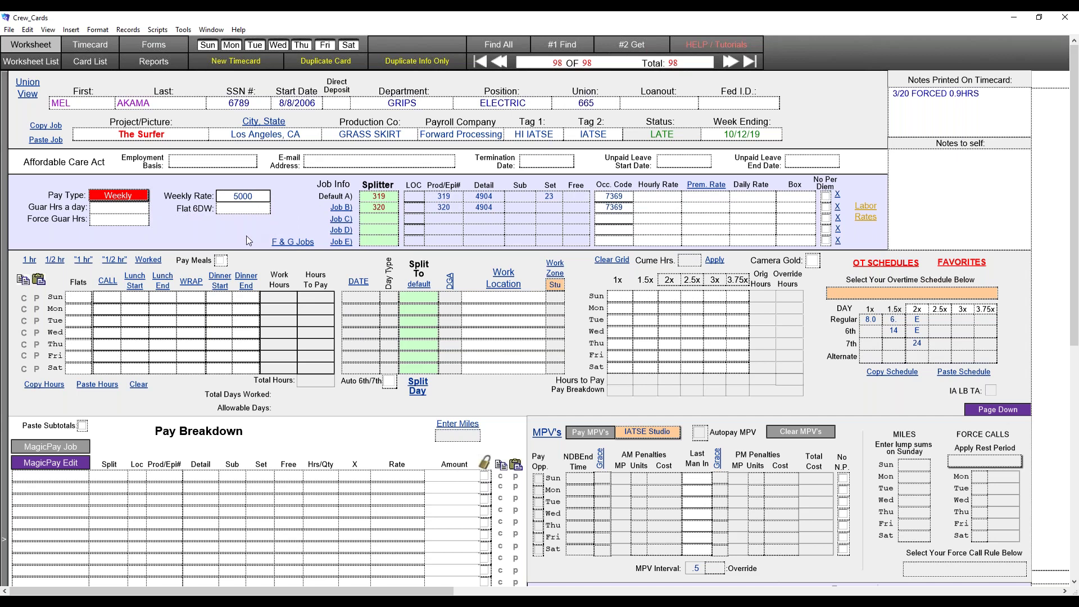
click(246, 235)
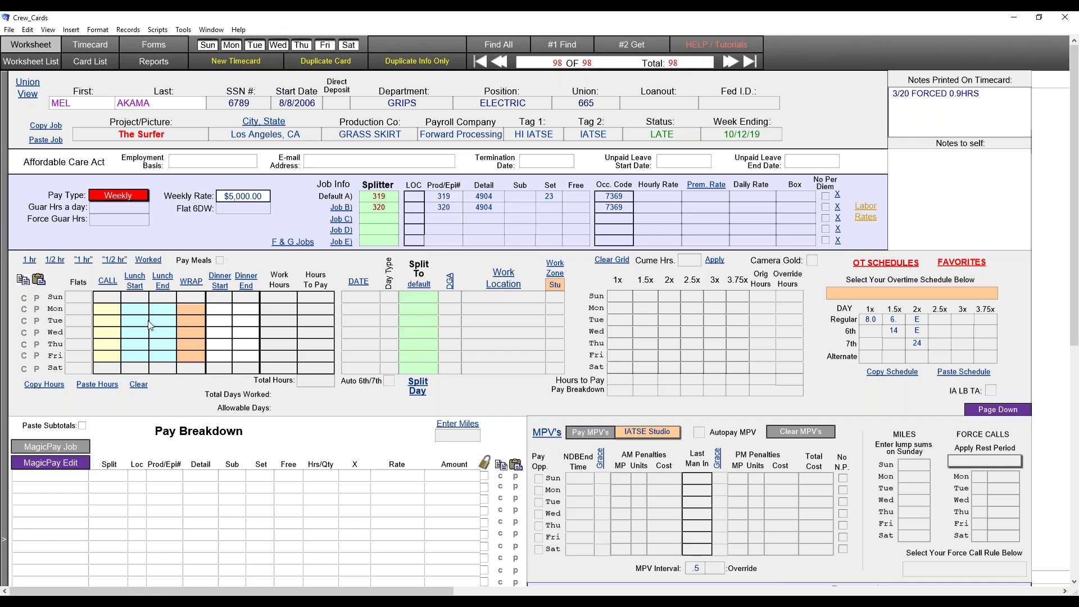
Step: Mark Monday through Saturday as Work days and calculate the pay breakdown with MagicPay Job
click(149, 260)
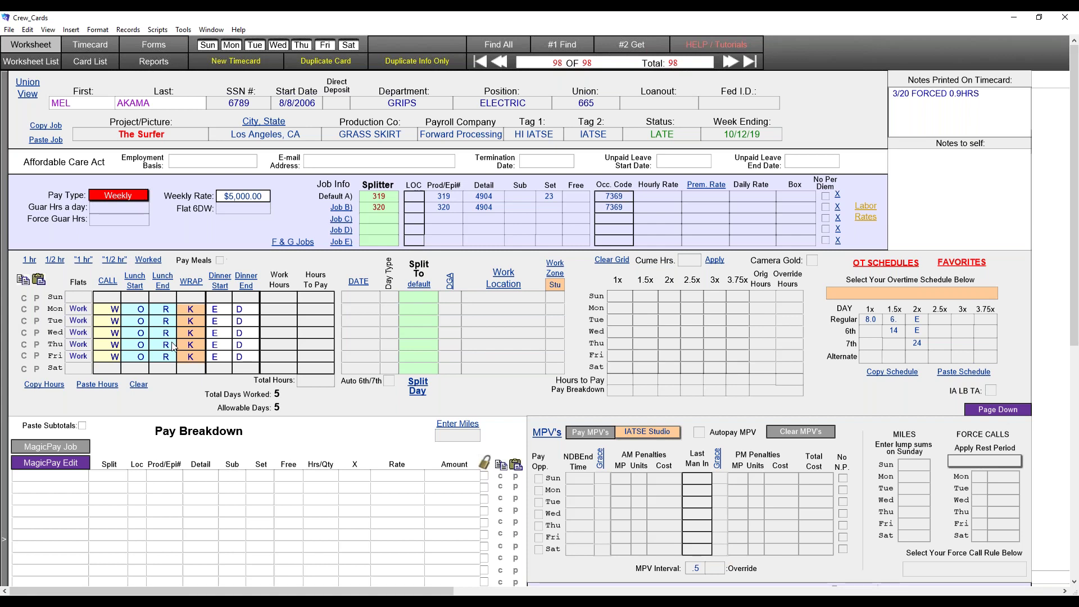
click(87, 370)
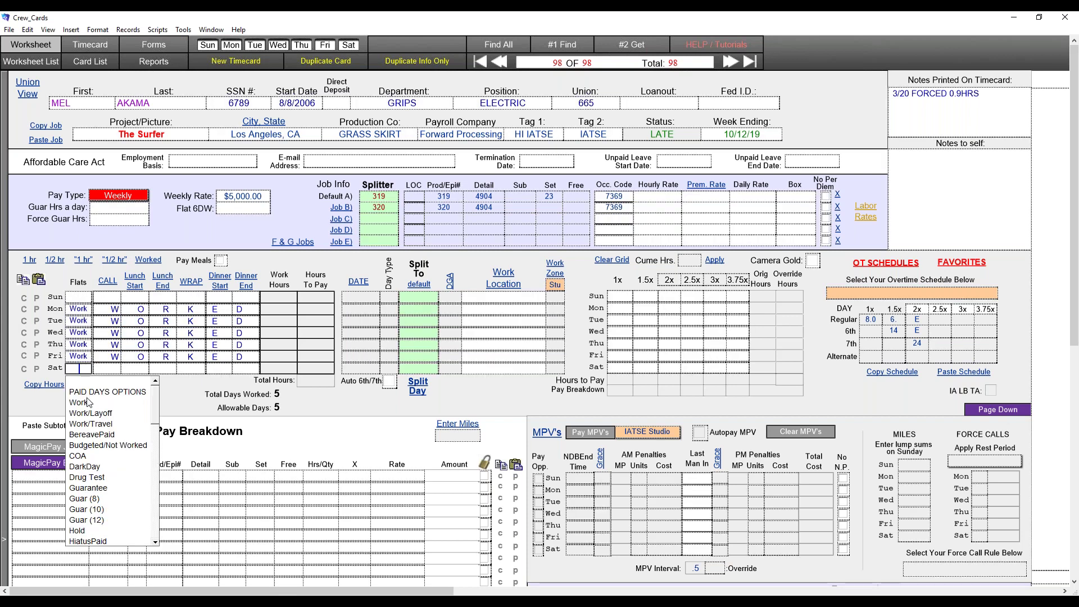
key(Return)
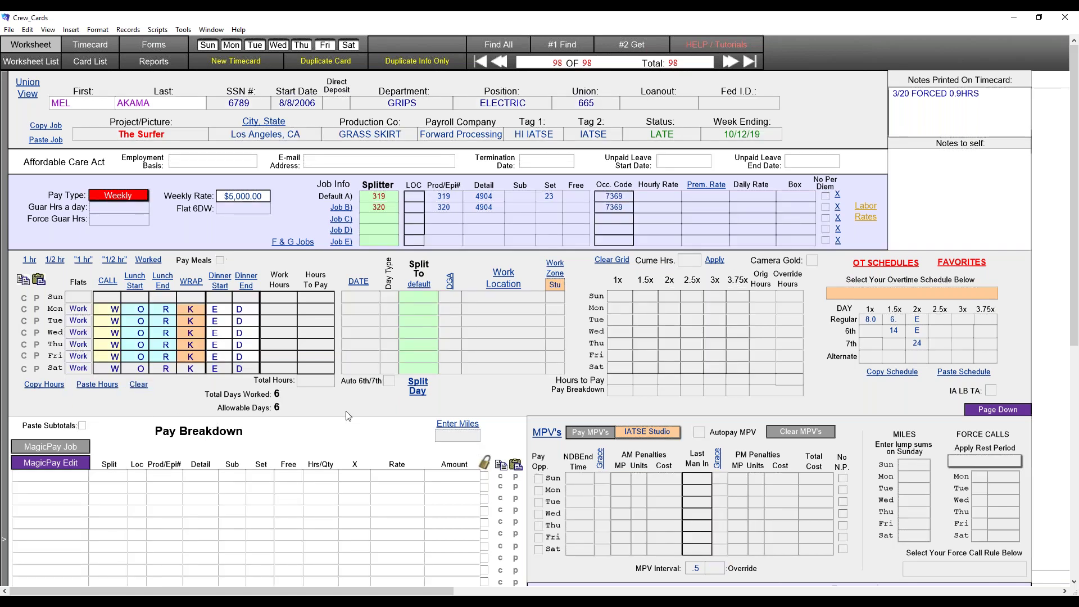
mouse_move(242, 198)
click(76, 452)
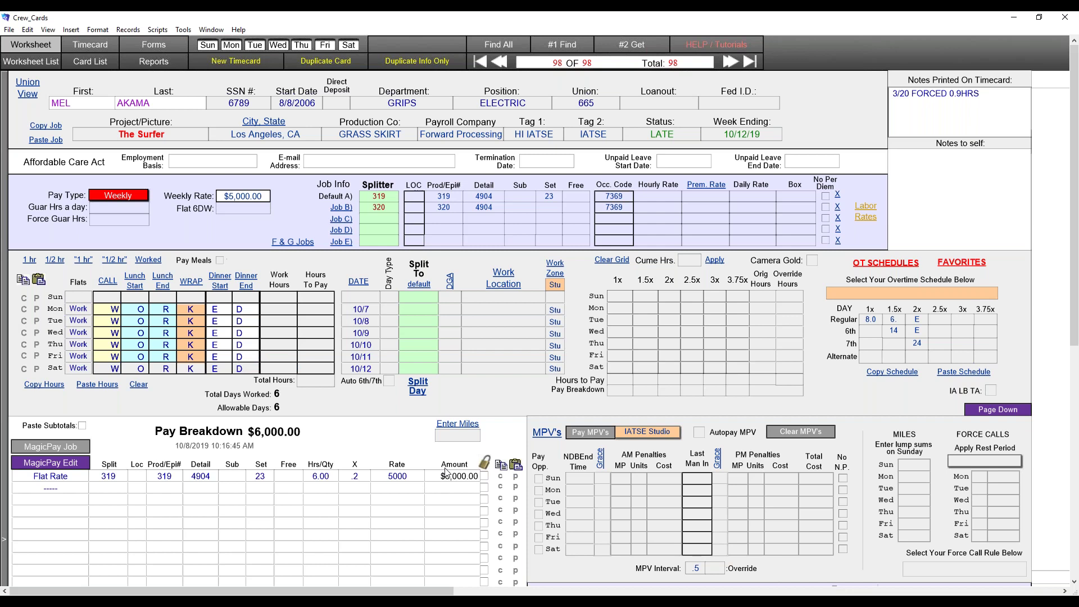
Step: Clear Saturday's Work entry from the daily hours grid
click(78, 368)
key(Delete)
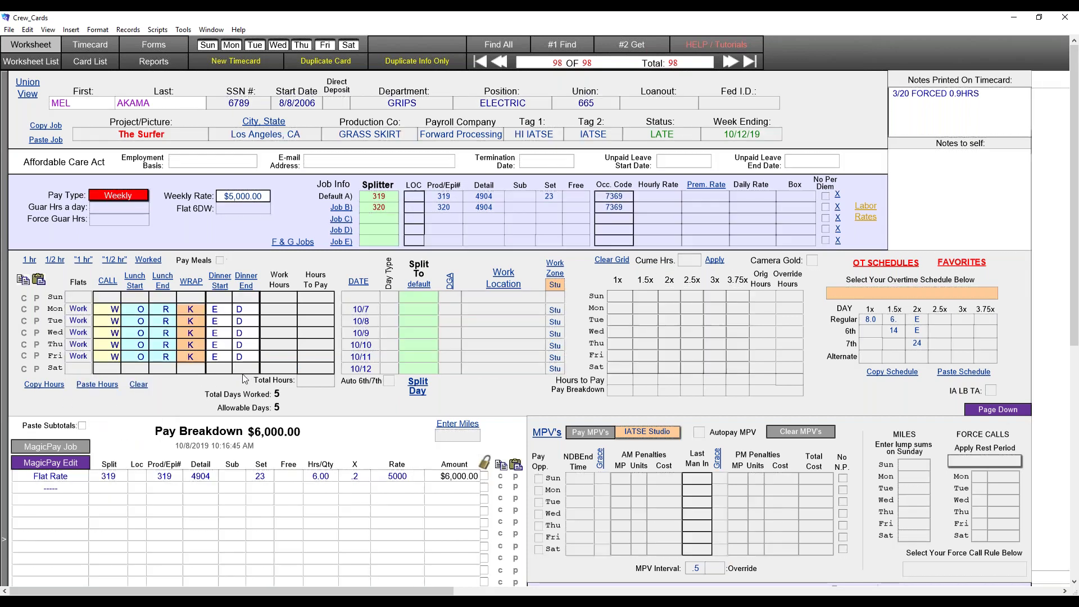
Step: Recalculate the Monday-to-Friday pay with MagicPay Job and mark Saturday as a Work day
click(50, 447)
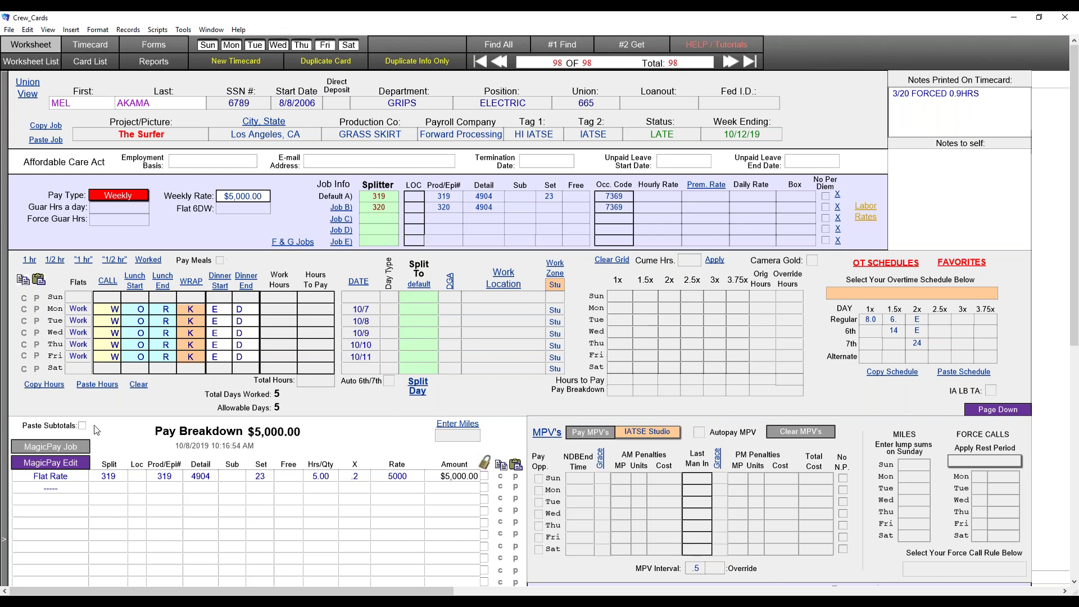
click(82, 371)
text(Work)
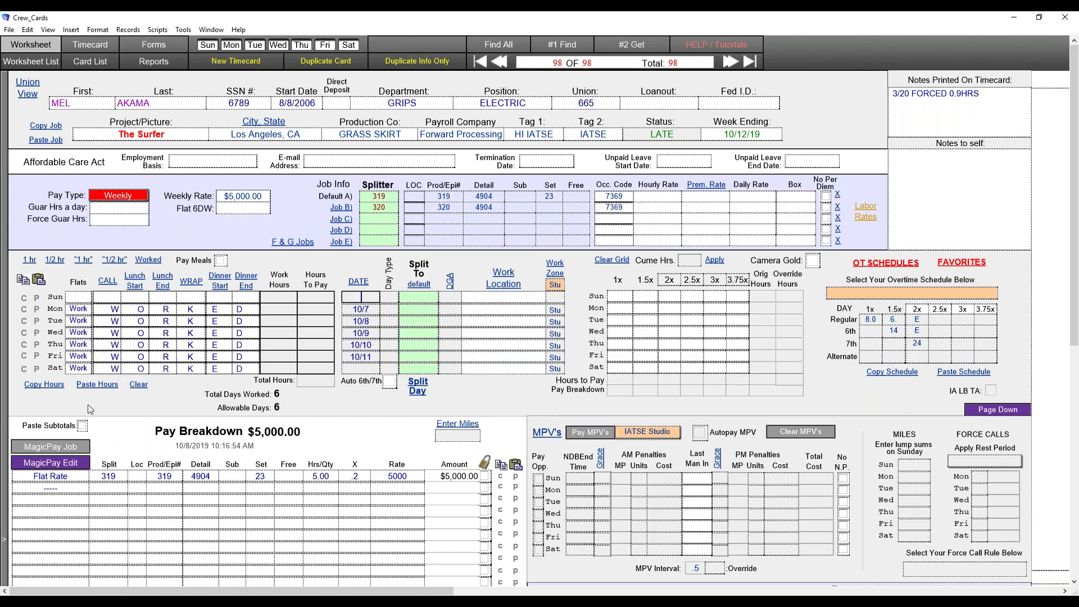
Step: Set Flat 6DW to 6 and recalculate the pay breakdown with MagicPay Job
click(247, 209)
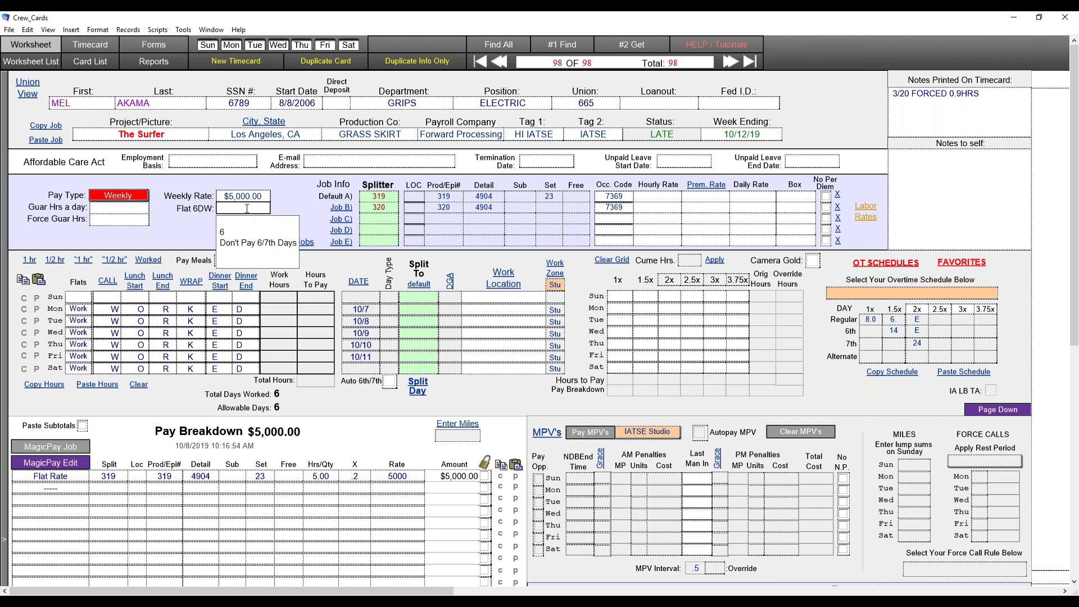
click(227, 232)
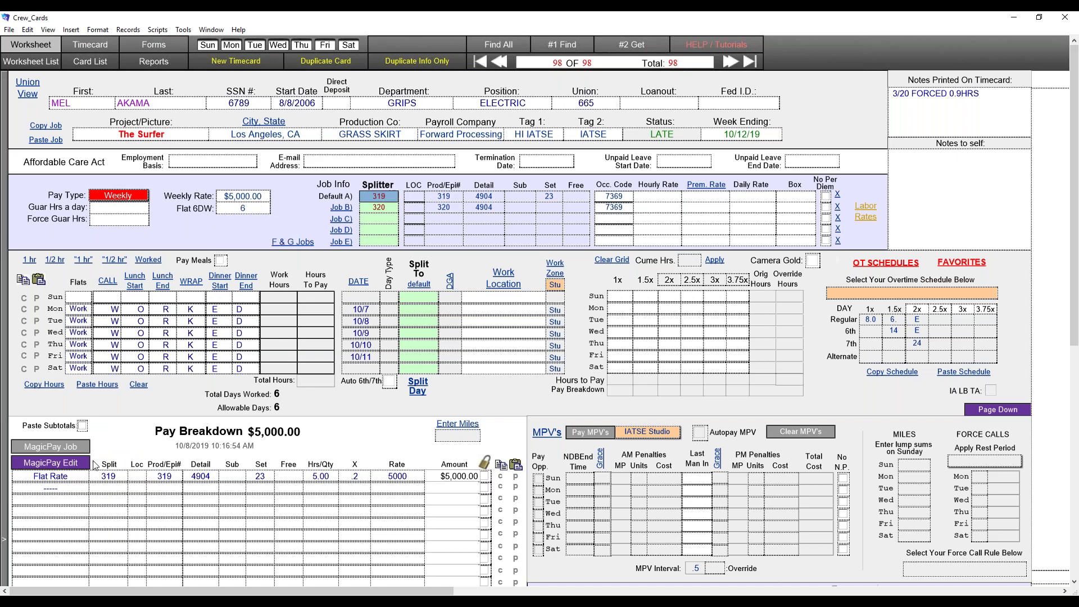
click(63, 448)
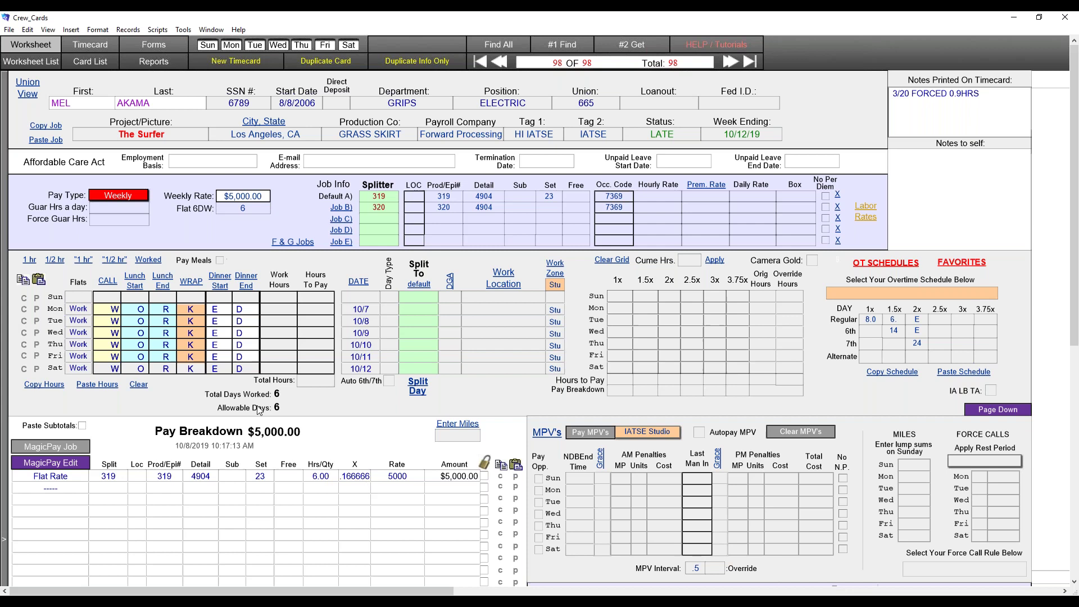
Step: Mark Sunday as a Work day and recalculate the pay breakdown for the seven-day week
click(85, 300)
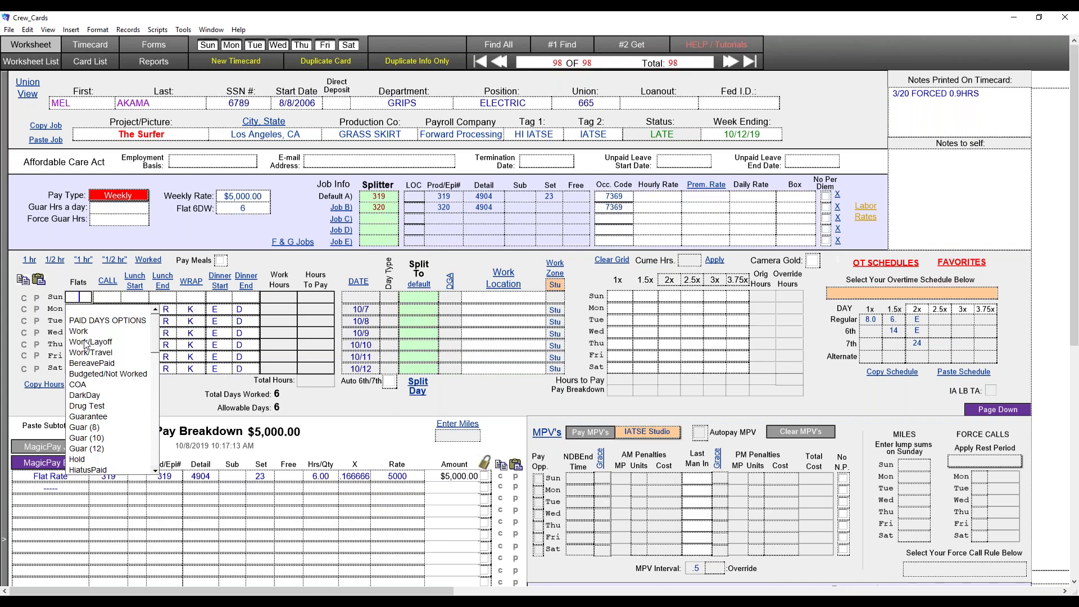
click(84, 332)
click(313, 414)
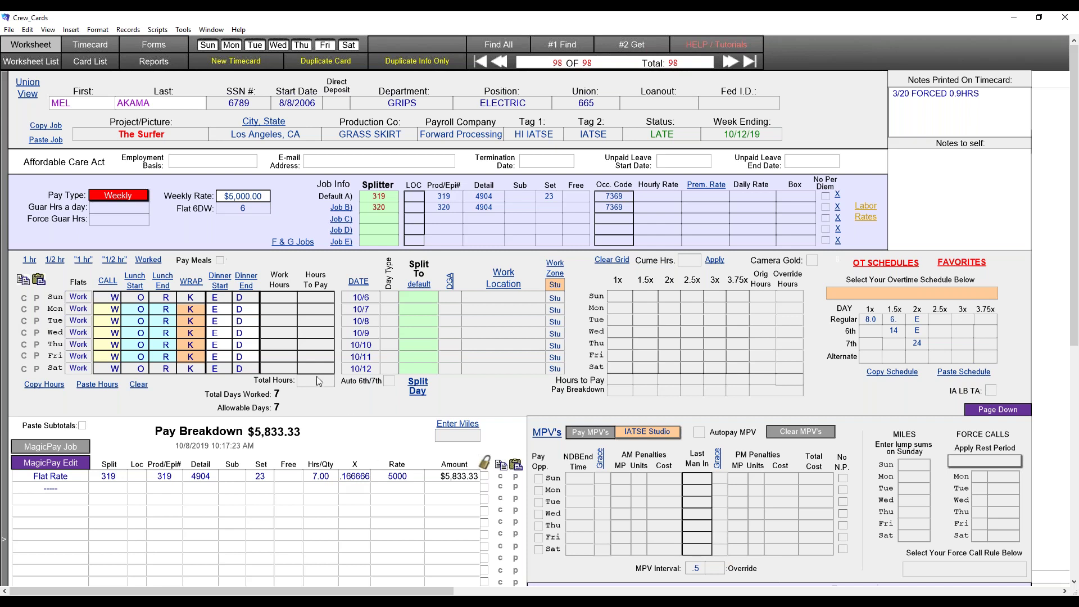
Step: Change Flat 6DW to Don't Pay 6/7th Days and recalculate the pay breakdown
scroll(328, 381, down, 5)
scroll(509, 416, up, 5)
click(255, 208)
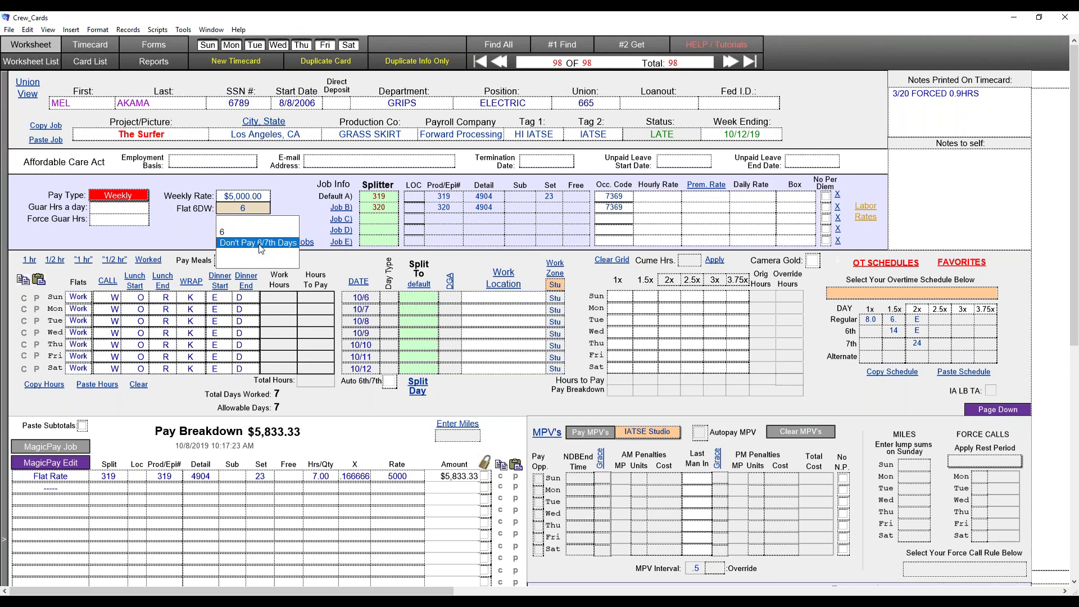
click(260, 244)
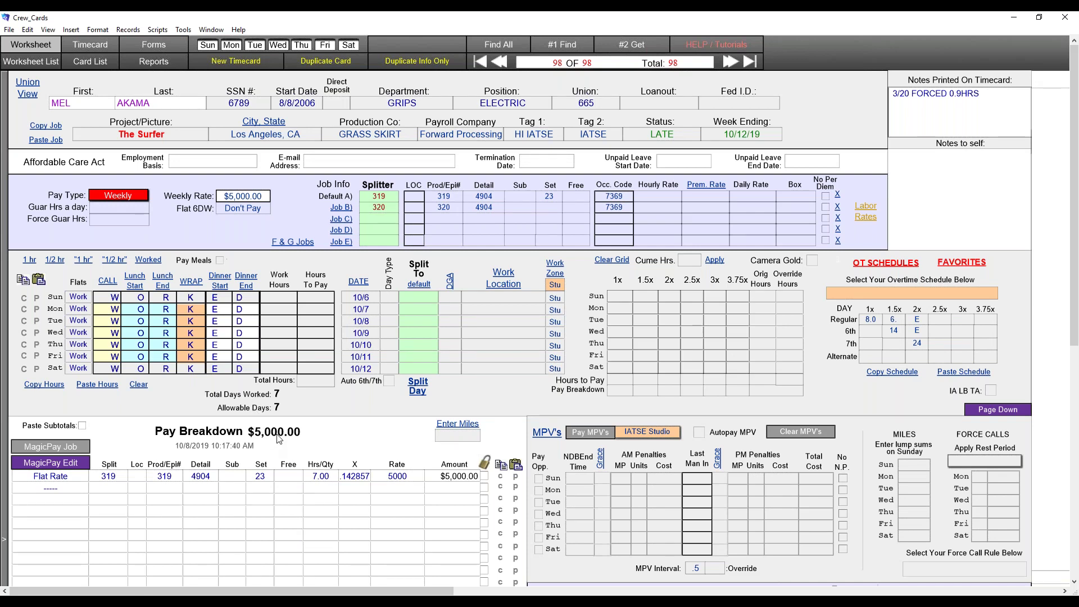
Step: Clear the Flat 6DW option and try the Auto 6th/7th setting
click(260, 211)
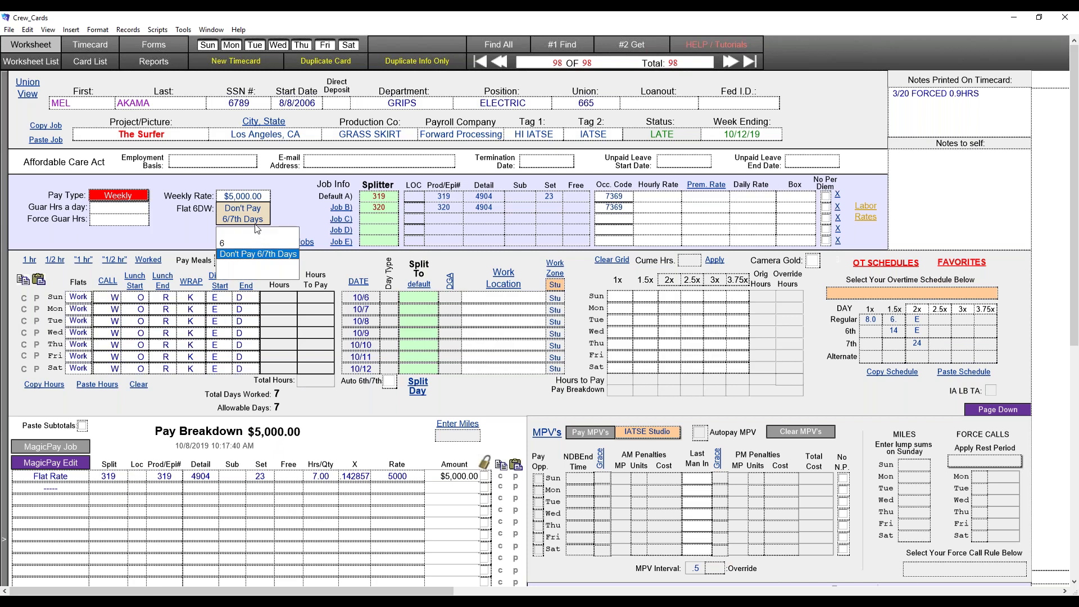
click(271, 257)
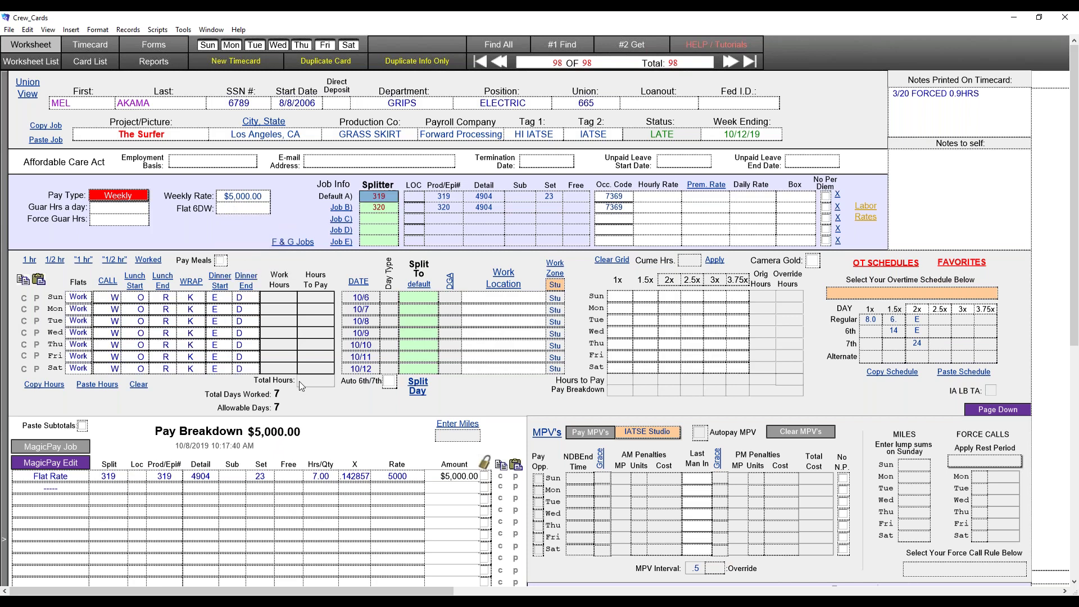
click(388, 382)
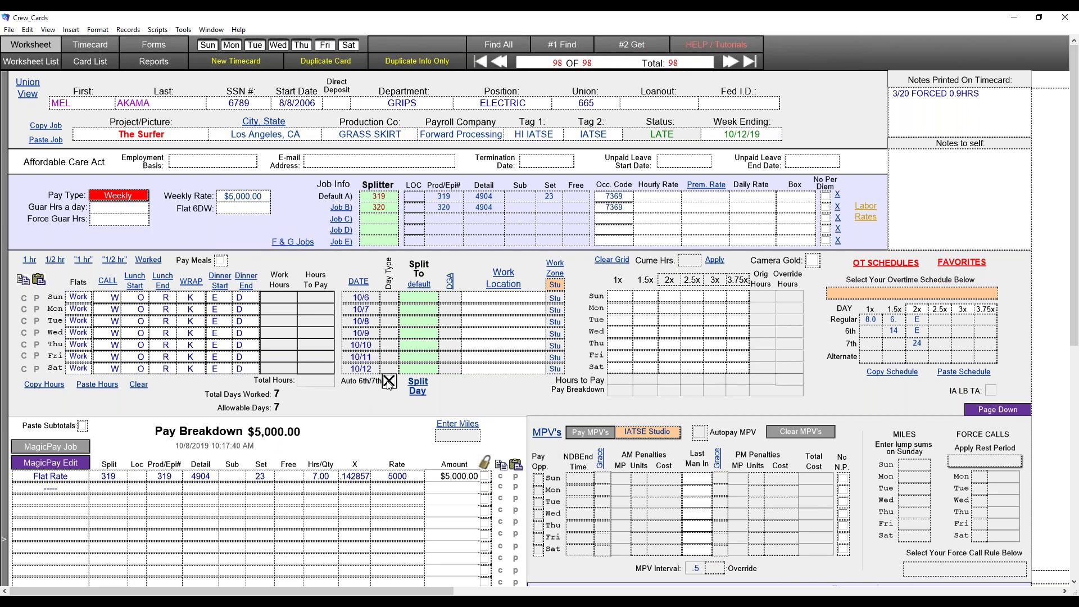
Step: Set the day type to 6th for Friday and 7th for Saturday, and recalculate the pay with MagicPay Job
click(388, 357)
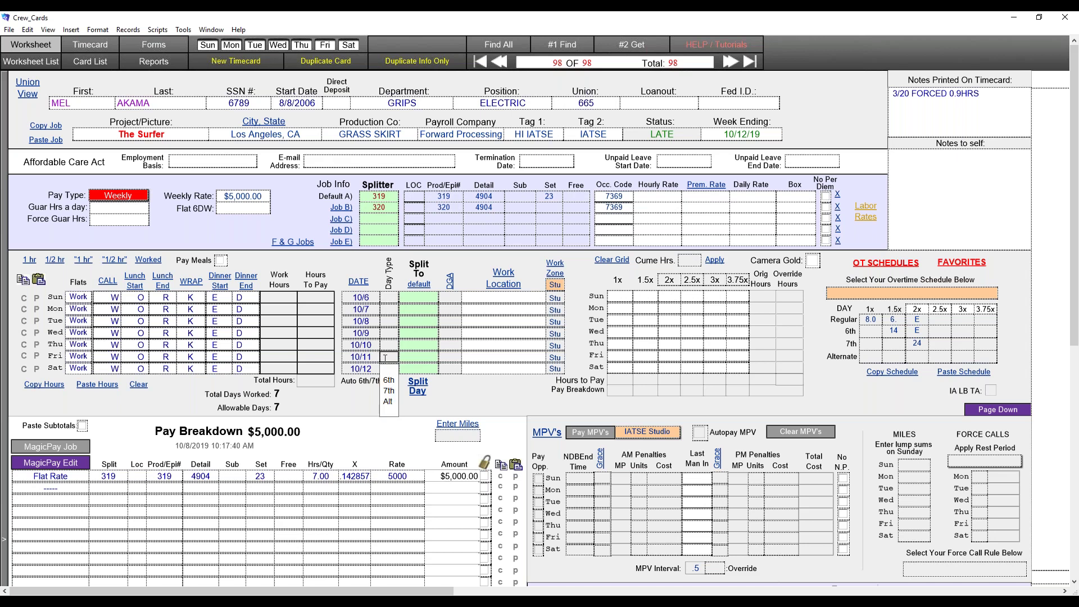
click(389, 381)
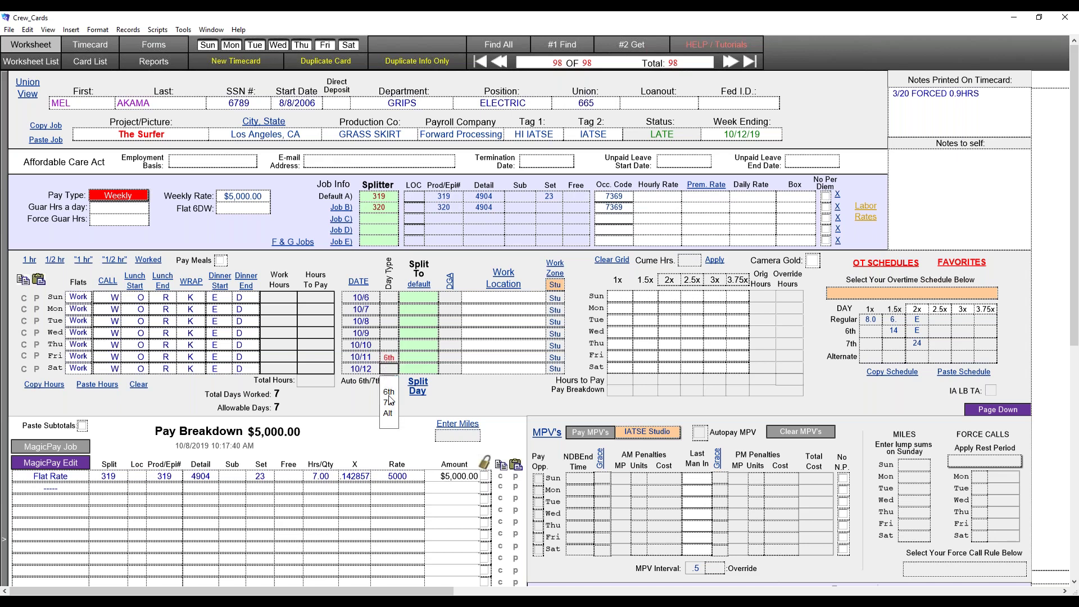
click(391, 403)
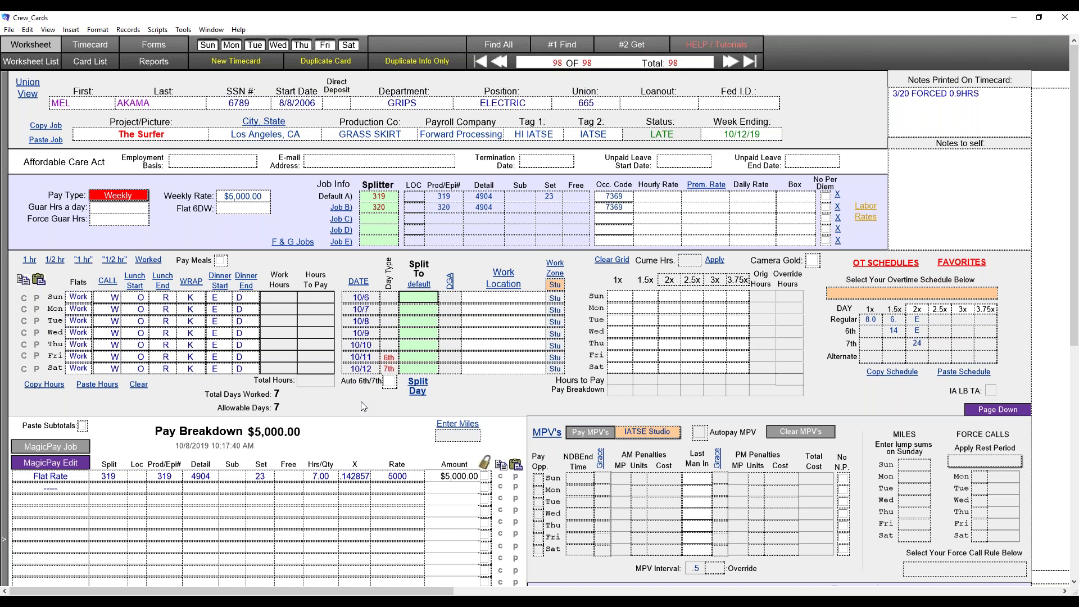
click(70, 451)
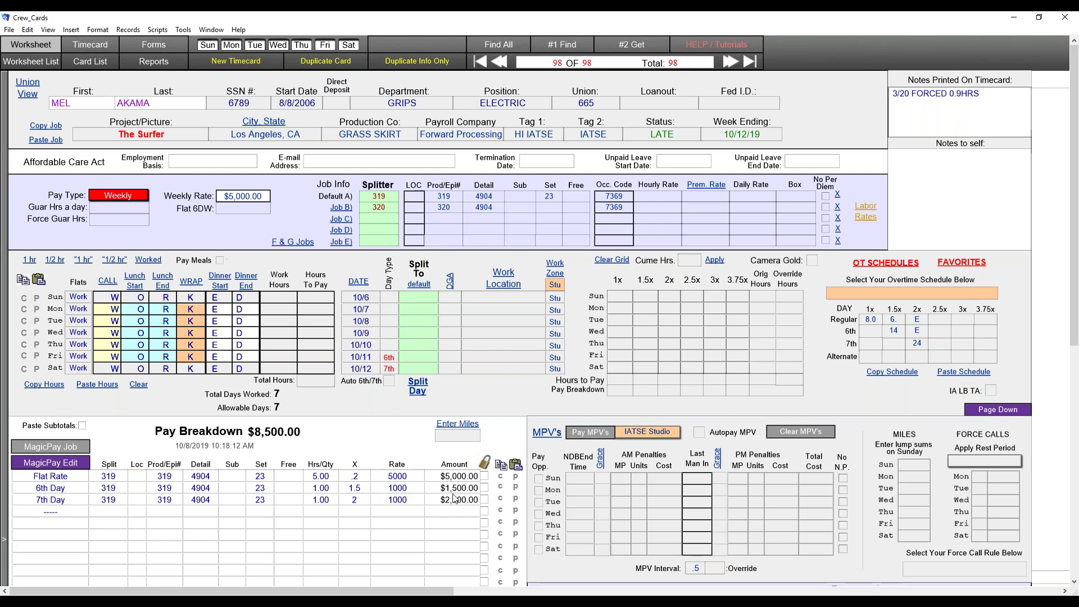
Step: Change Saturday's day type to 6th and recalculate the pay breakdown with MagicPay Job
click(391, 370)
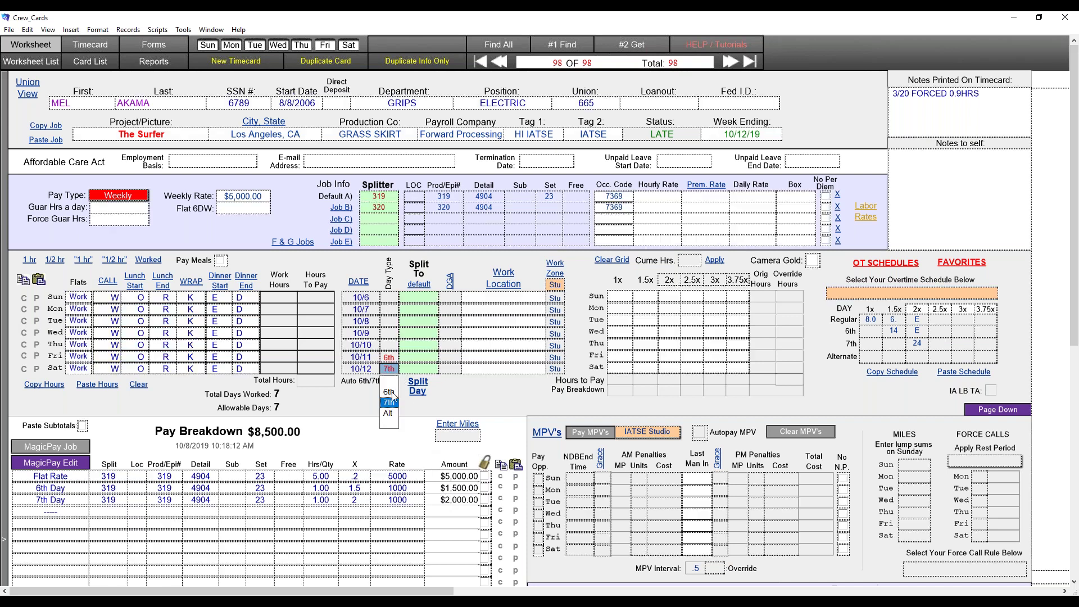
click(389, 392)
click(371, 419)
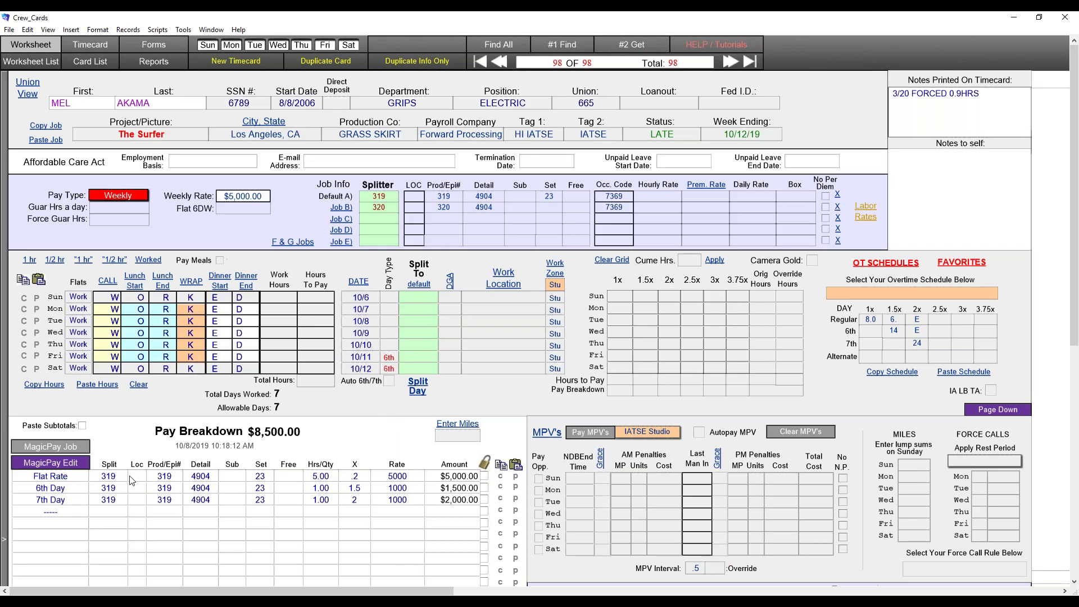
click(77, 448)
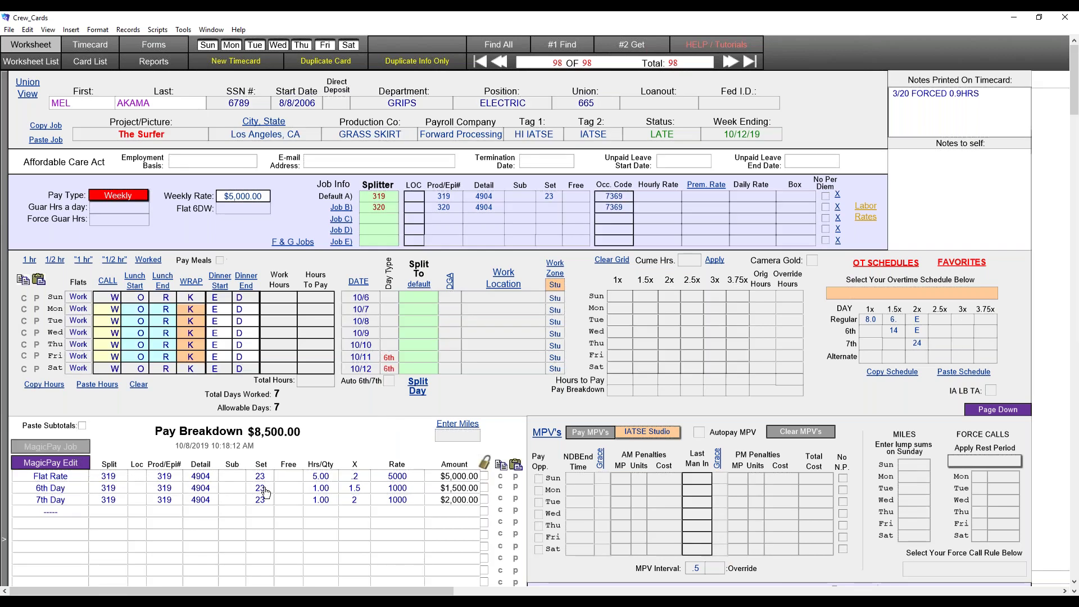
Step: Clear the day types of Friday and Saturday and remove Monday's Work entry
click(391, 371)
click(392, 380)
click(390, 360)
click(386, 381)
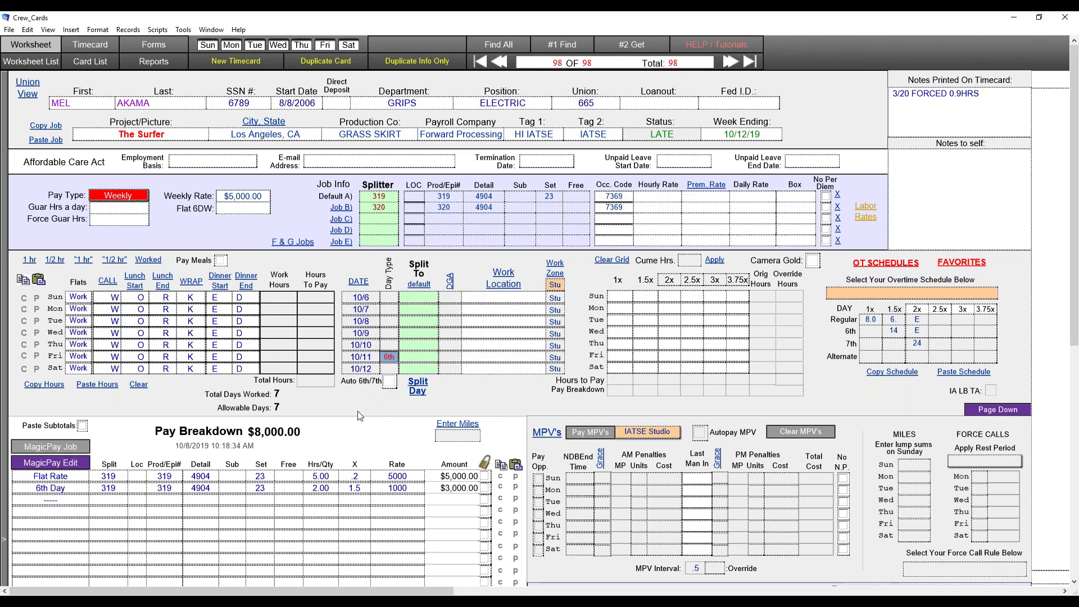
click(78, 309)
key(BackSpace)
key(Tab)
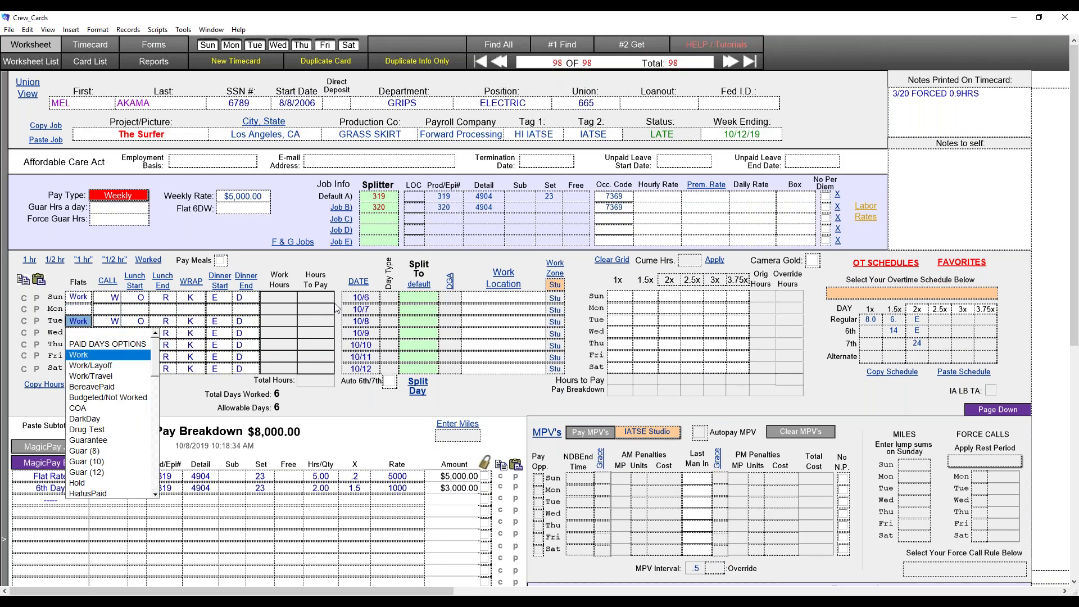
Step: Set Sunday's day type to 7th and recalculate the pay breakdown with MagicPay Job
click(388, 297)
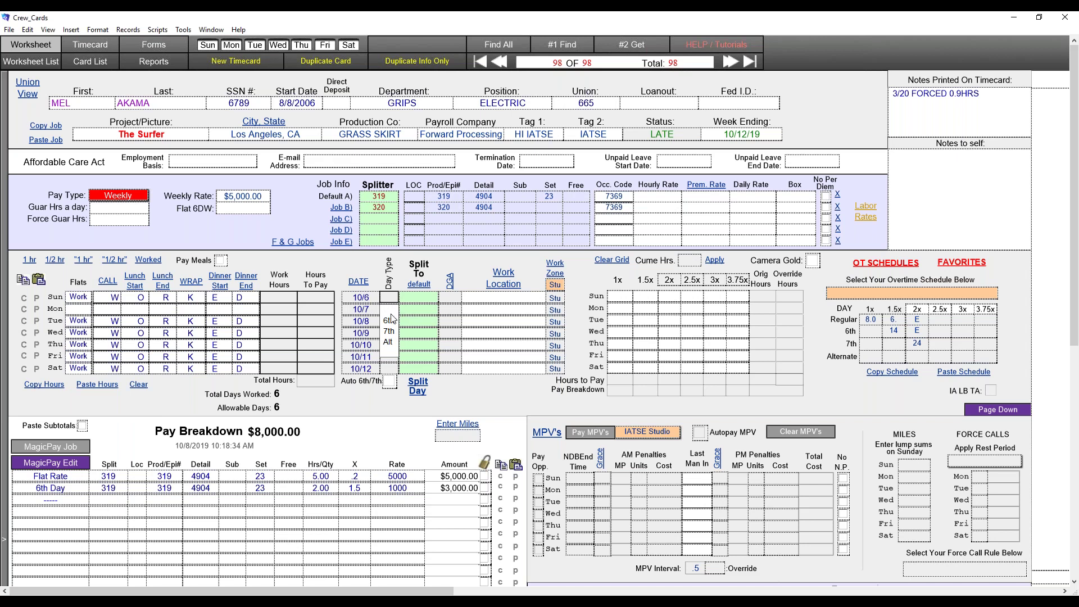
click(392, 332)
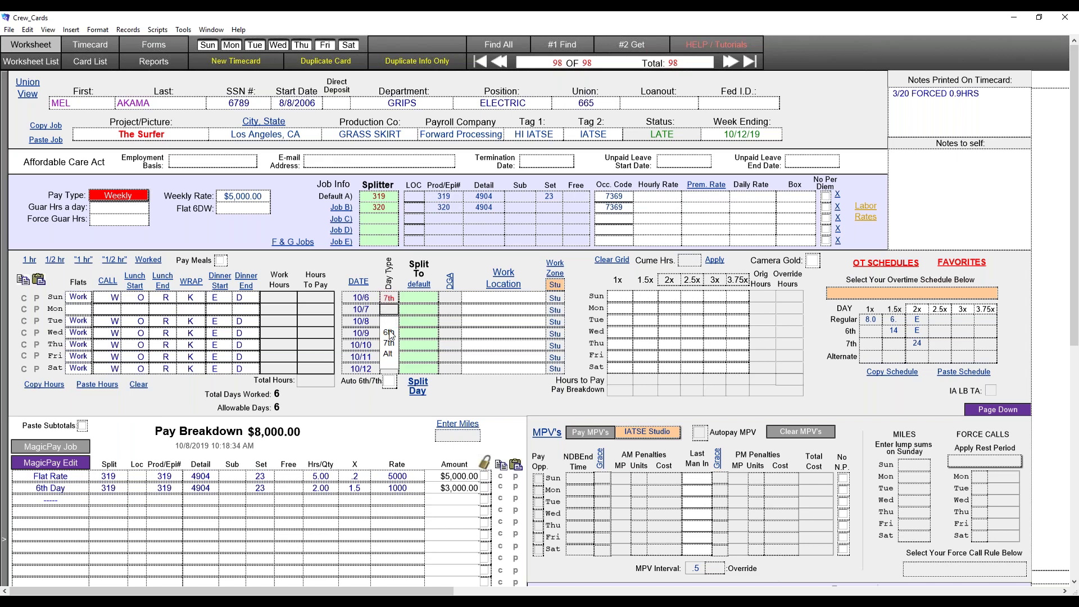
click(368, 398)
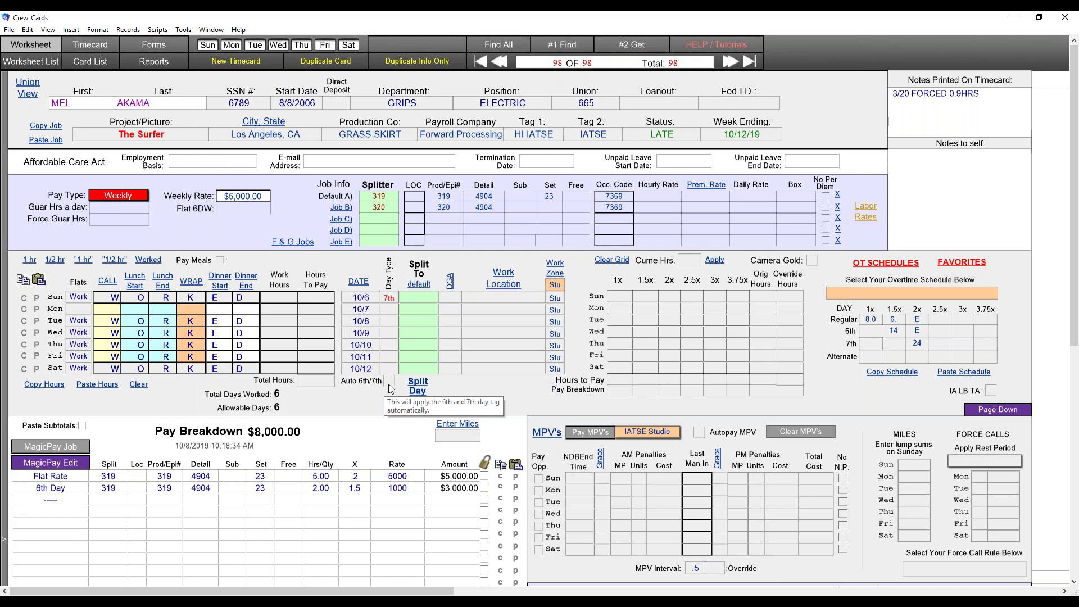
click(79, 447)
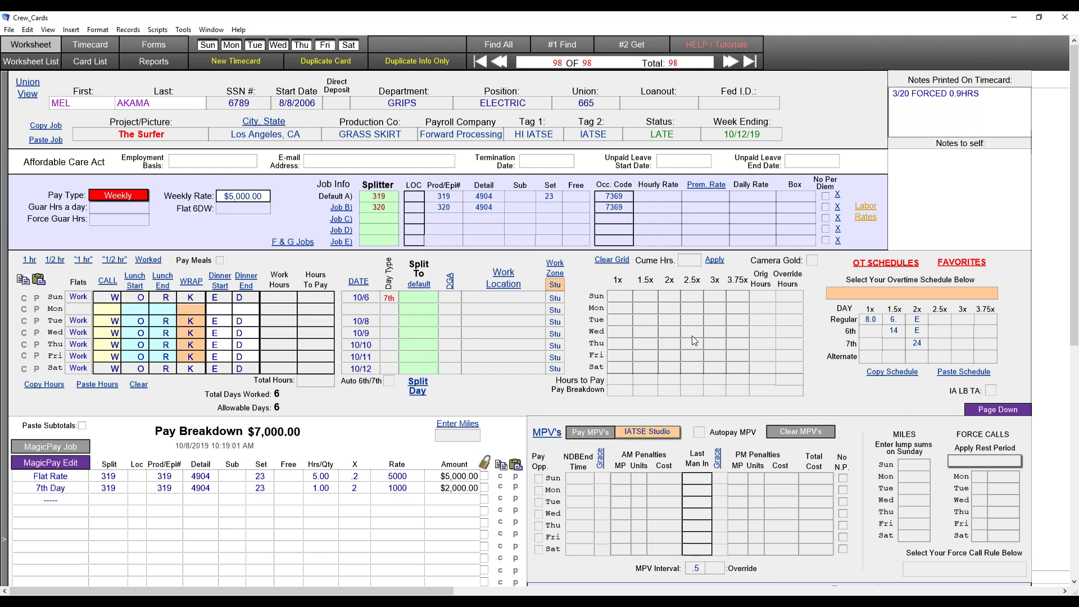
Step: Change the pay type to Daily and clear the whole daily hours grid
click(116, 197)
click(116, 207)
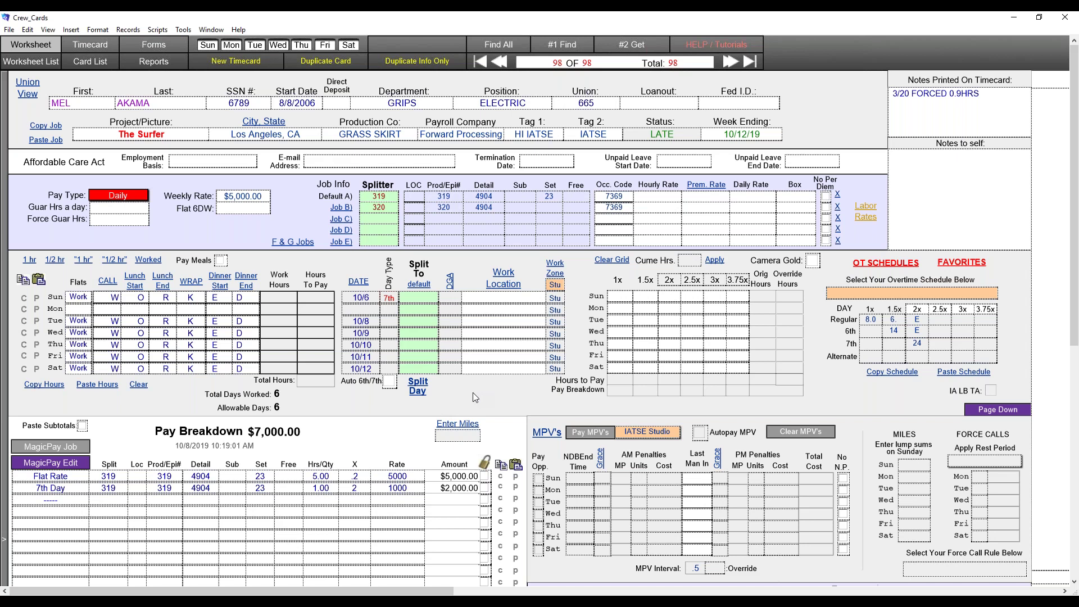
click(139, 385)
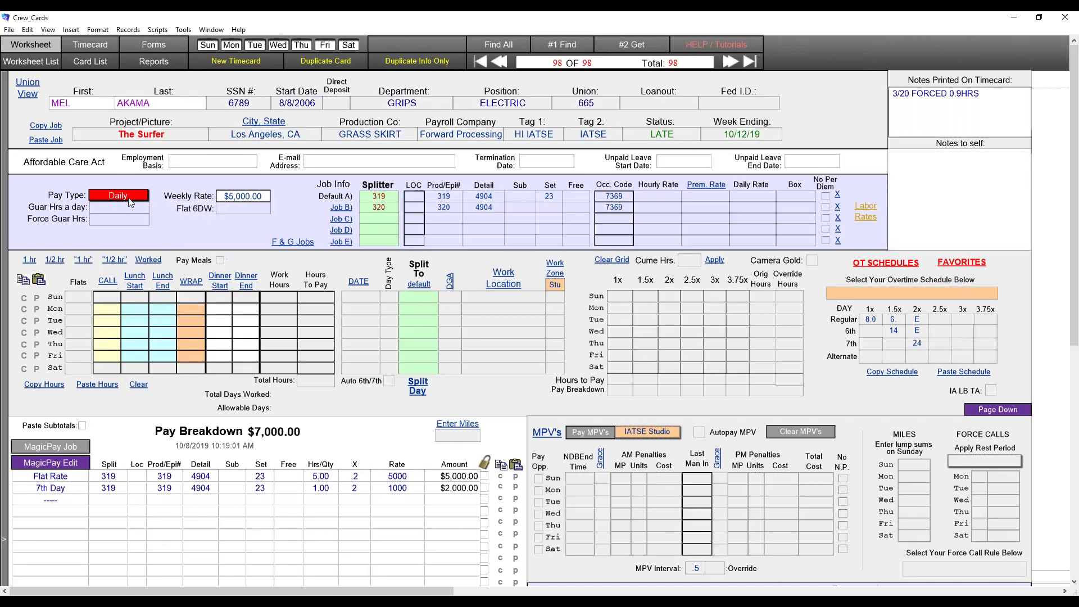
Step: Switch the pay type to Hourly and back to Weekly
click(128, 200)
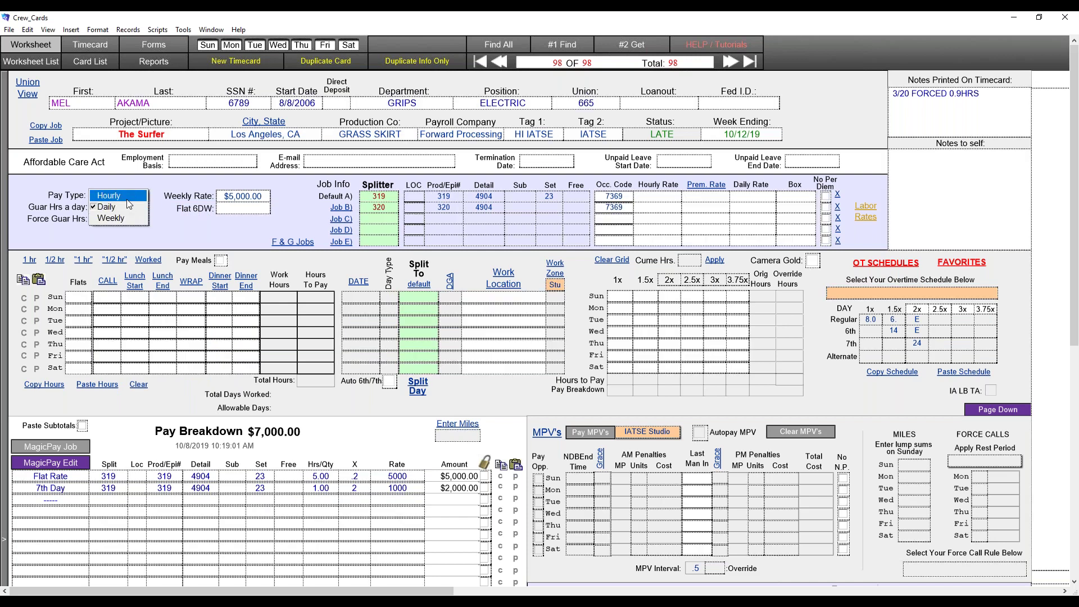
click(129, 207)
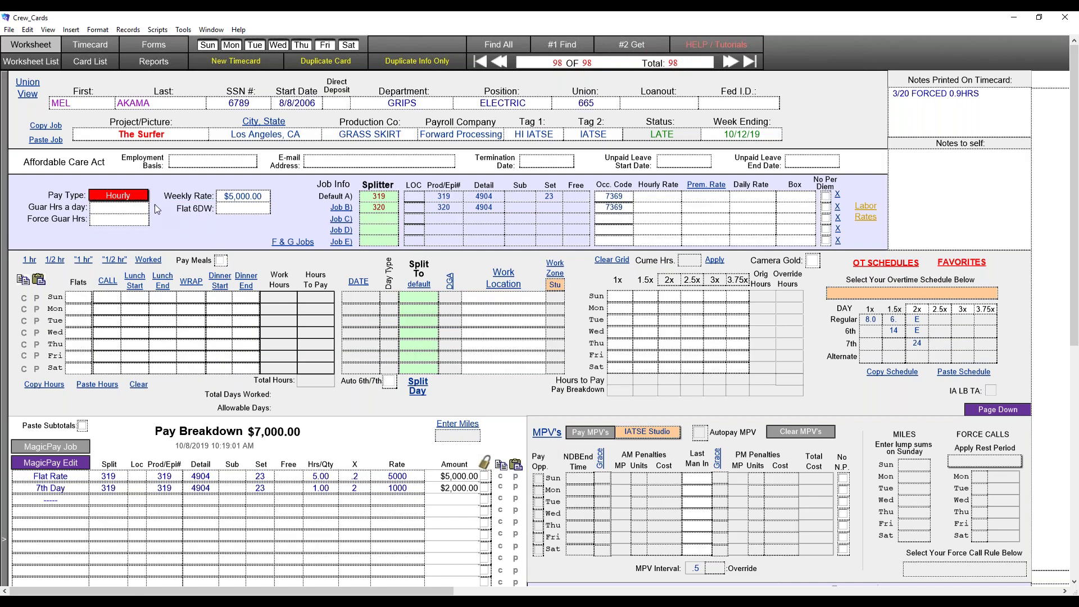
click(141, 197)
click(140, 218)
Step: Fill Monday through Friday with Work entries and calculate the pay with 8 guaranteed hours a day
click(148, 260)
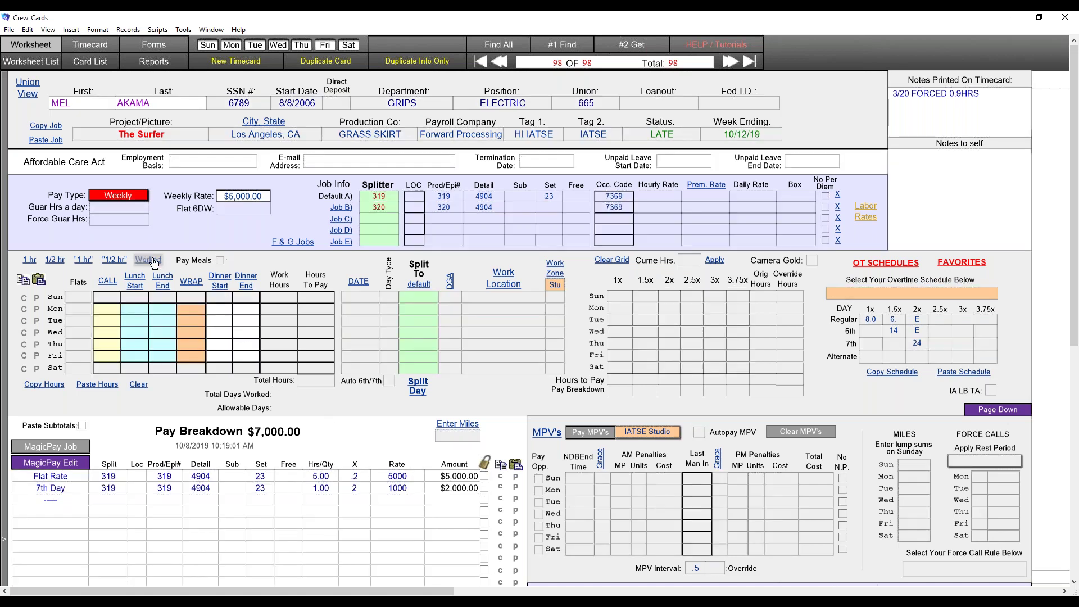
click(120, 207)
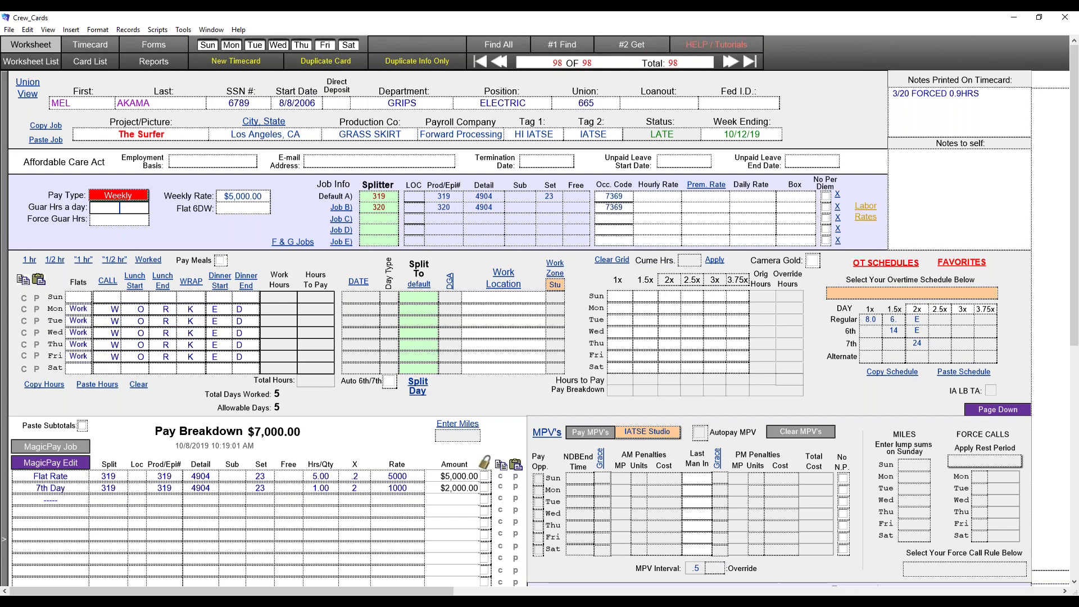
text(8)
click(177, 229)
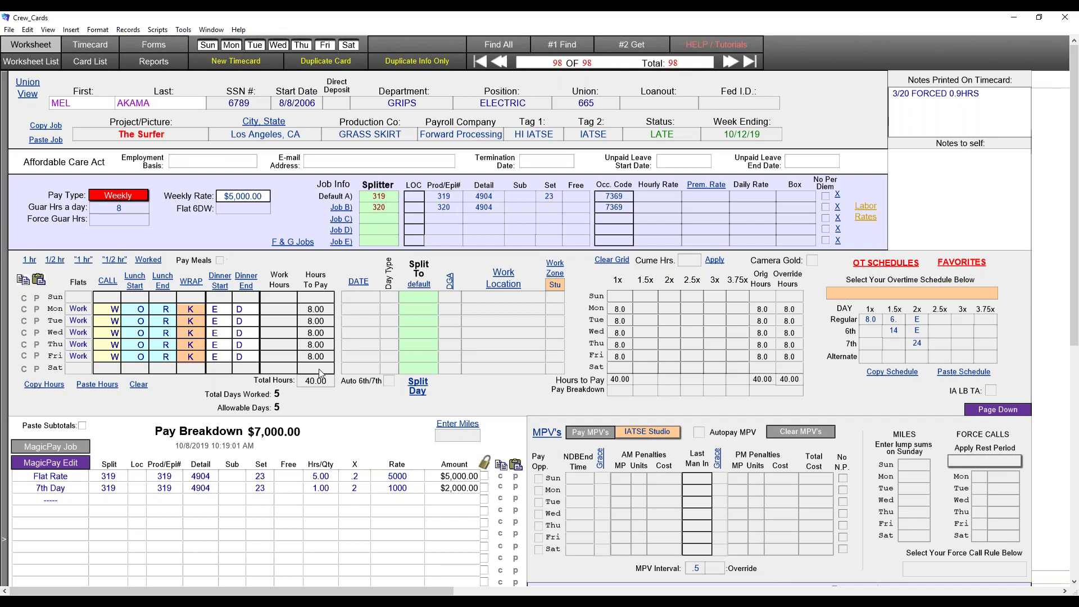
click(77, 447)
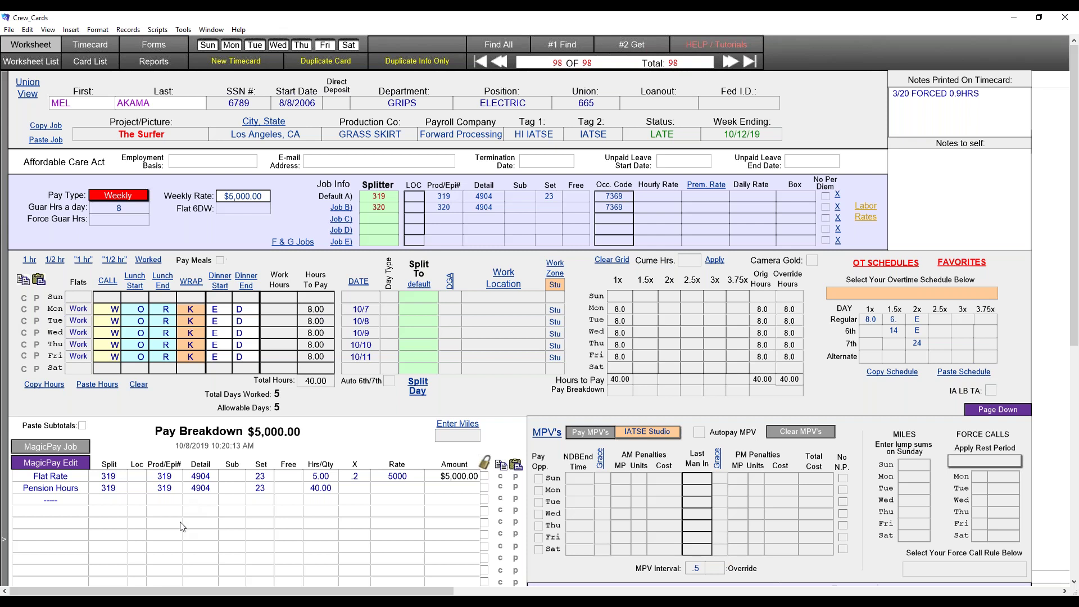
Step: Clear the guaranteed hours a day and change the pay type to Hourly
click(134, 210)
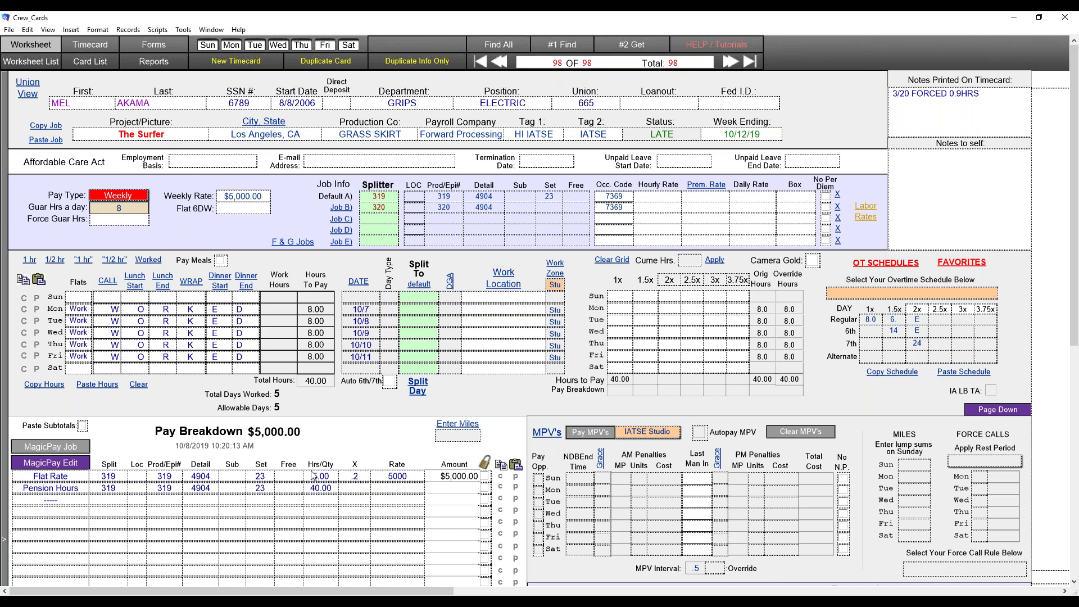
click(128, 213)
key(BackSpace)
click(128, 197)
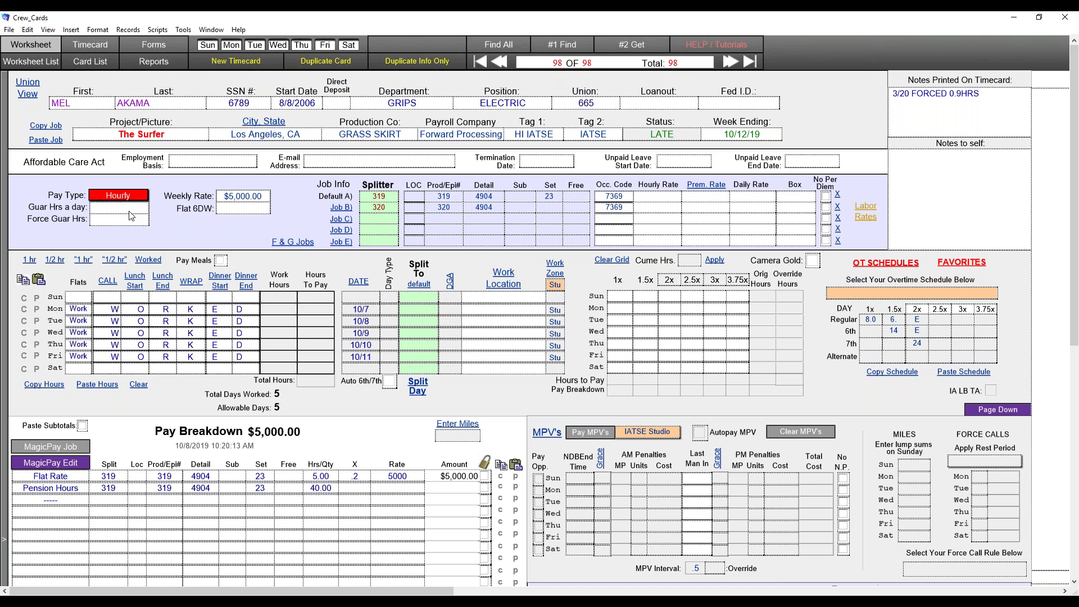
Step: Replace the weekly rate with a daily rate of 45.45 for the default job and clear the daily hours grid
click(256, 201)
key(BackSpace)
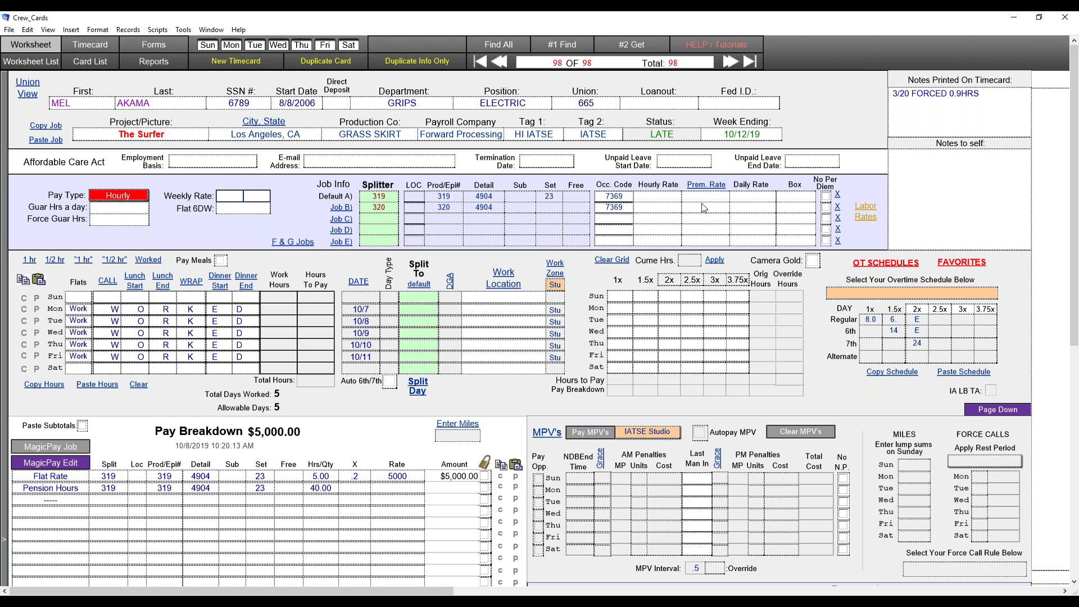
click(748, 196)
text(45.45)
click(138, 384)
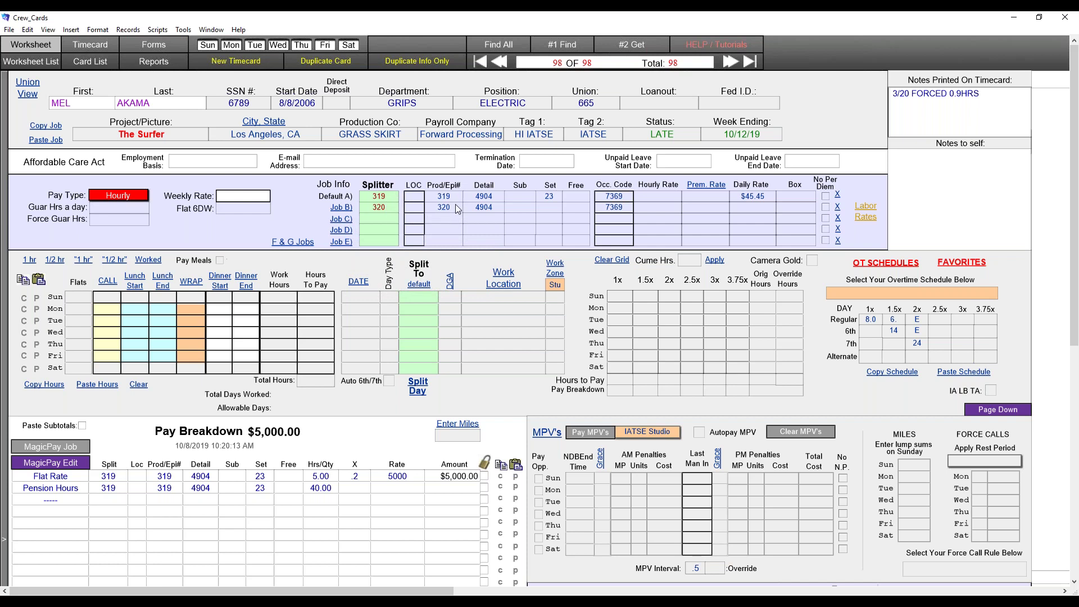
Step: Copy the default job's details to Job B and add Job C as 321 with the same details
click(343, 208)
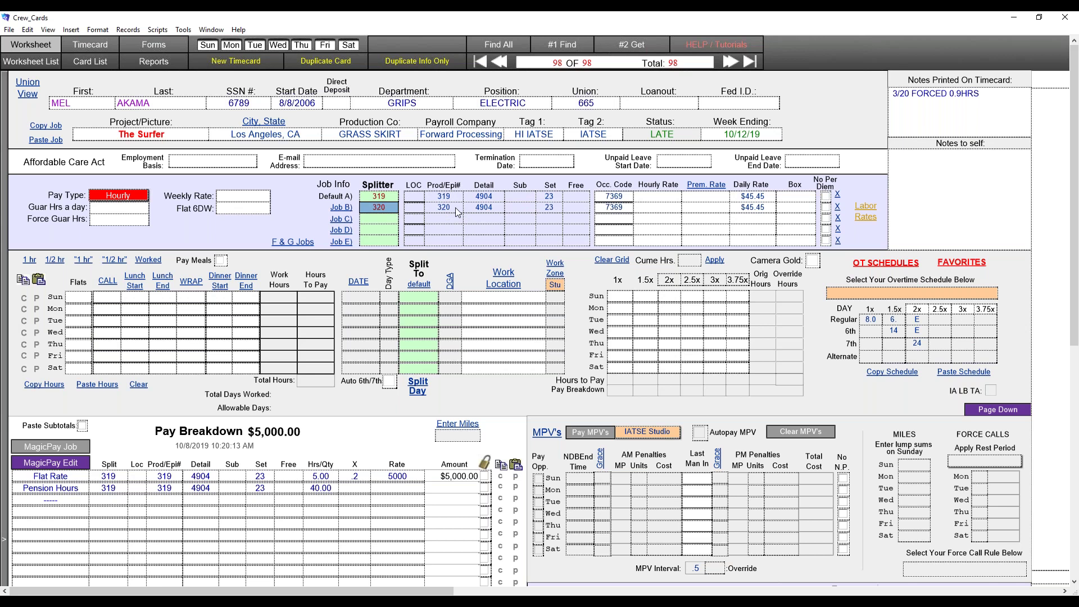
click(379, 219)
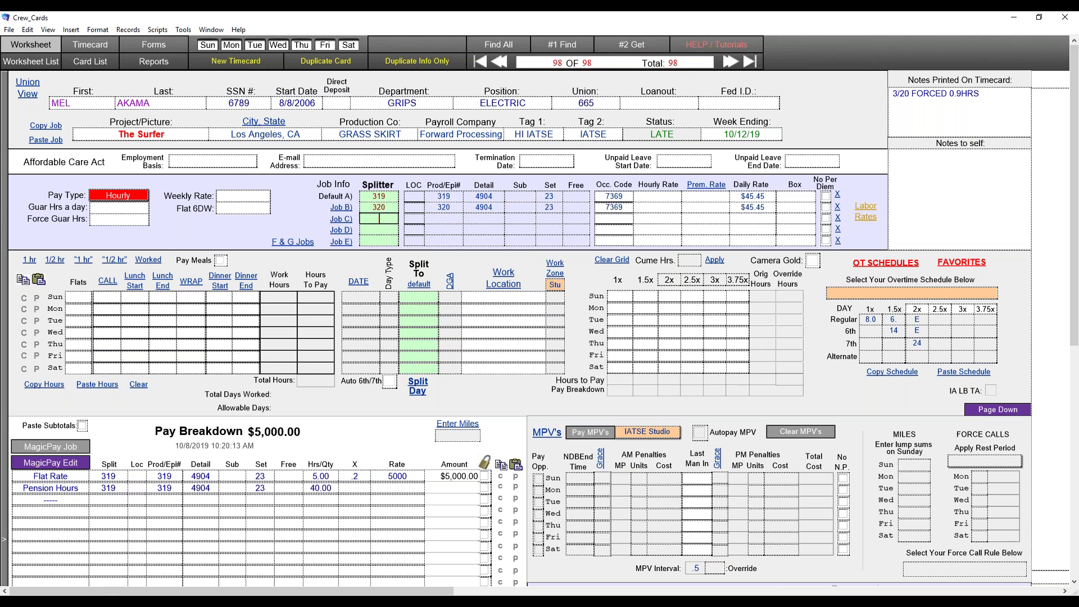
text(321)
click(443, 219)
text(321)
click(344, 221)
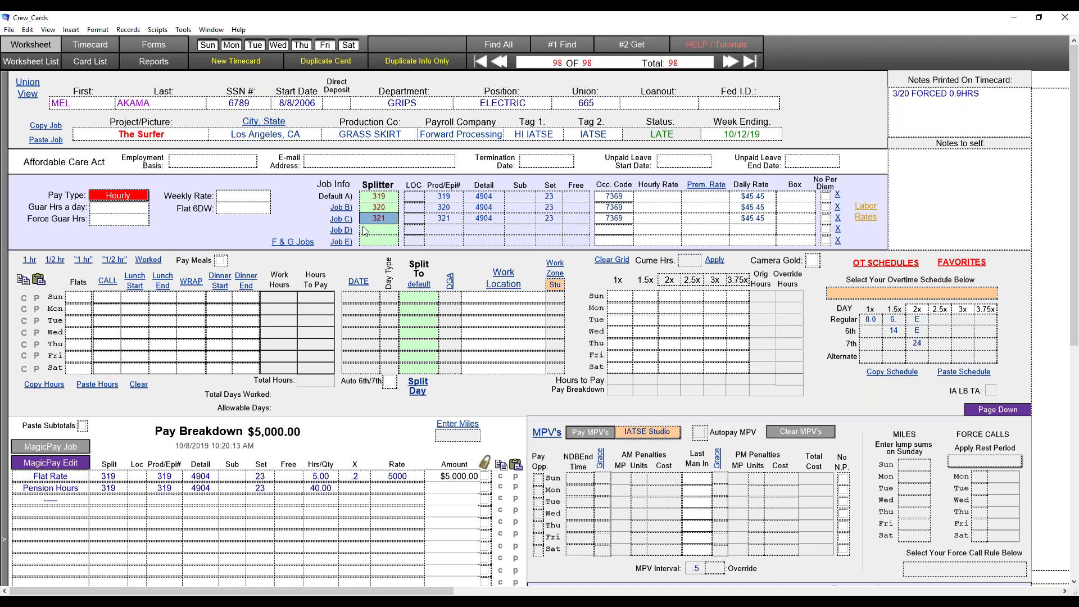
Step: Enter Monday's times: call 8, lunch 14 to 15, wrap 21
click(118, 309)
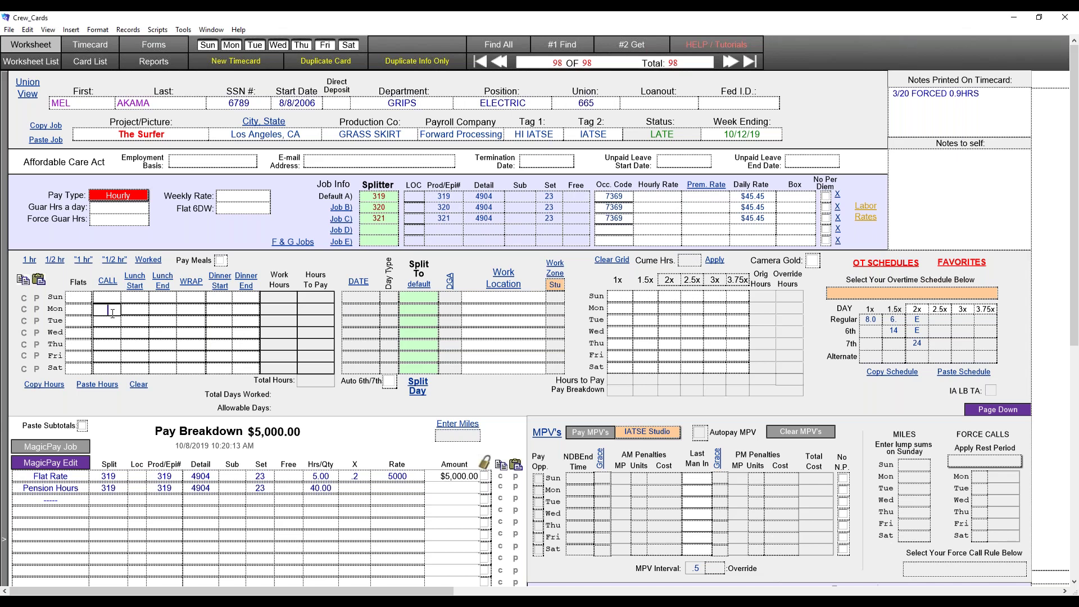
text(8)
key(Tab)
text(14)
key(Tab)
text(15)
key(Tab)
text(21)
key(Tab)
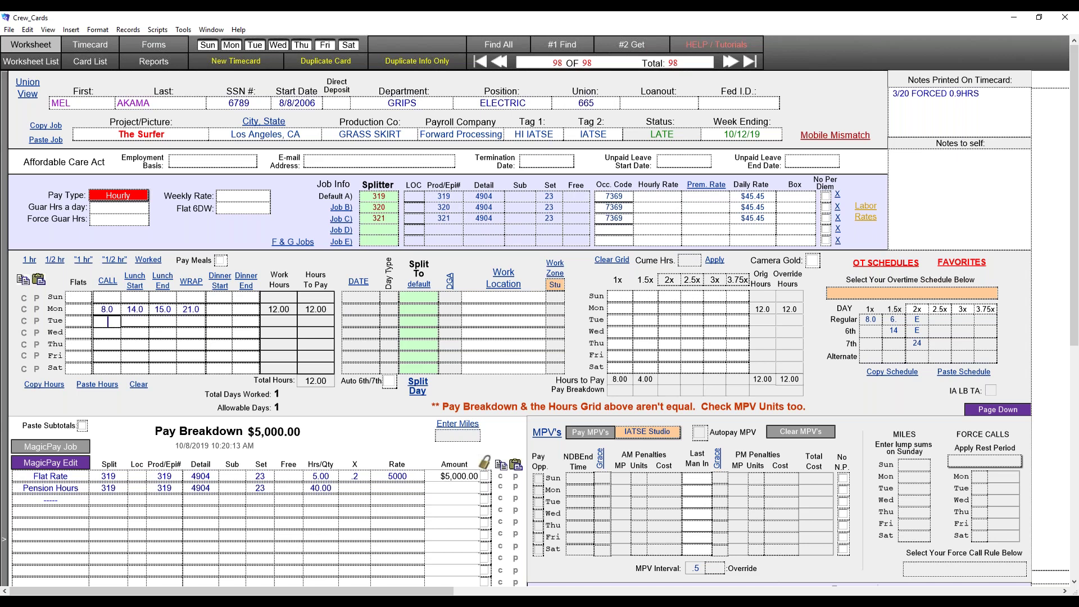
Step: Copy Monday's times to Tuesday through Friday
click(24, 321)
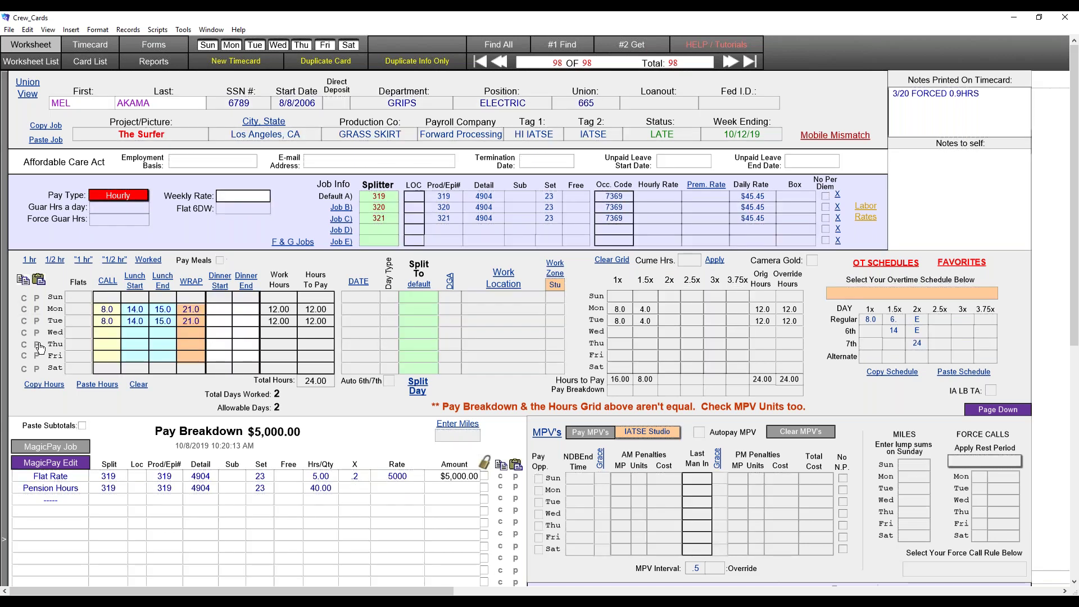
click(37, 332)
click(37, 344)
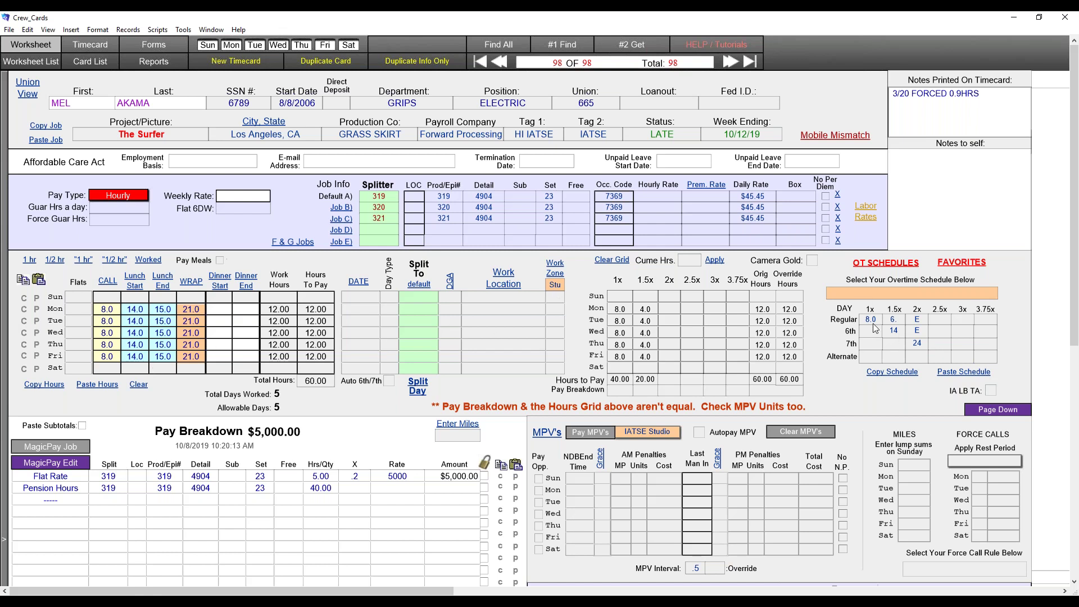
click(882, 294)
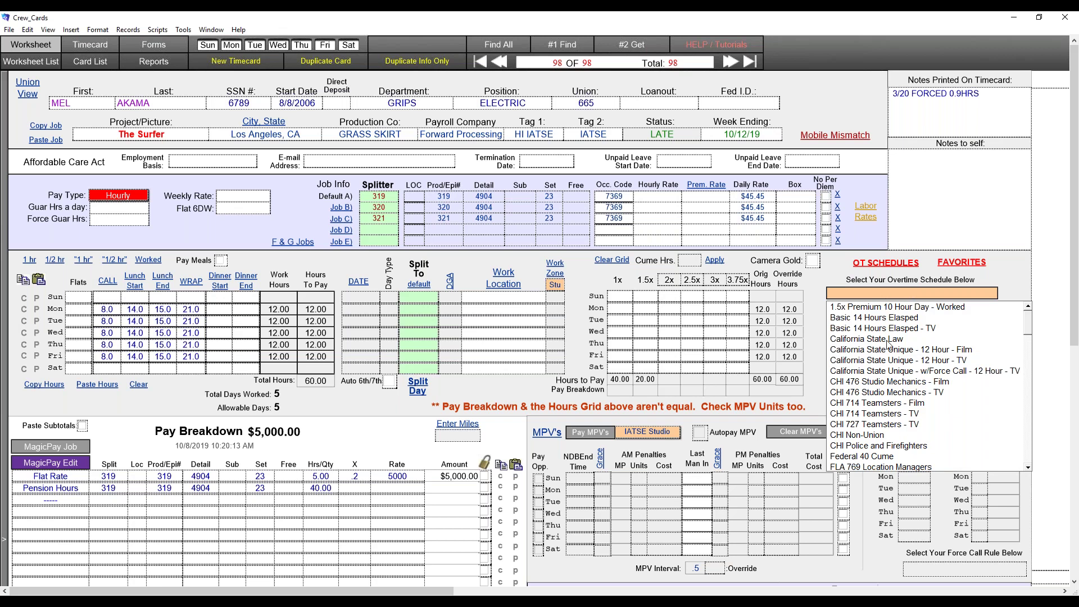
scroll(889, 344, down, 10)
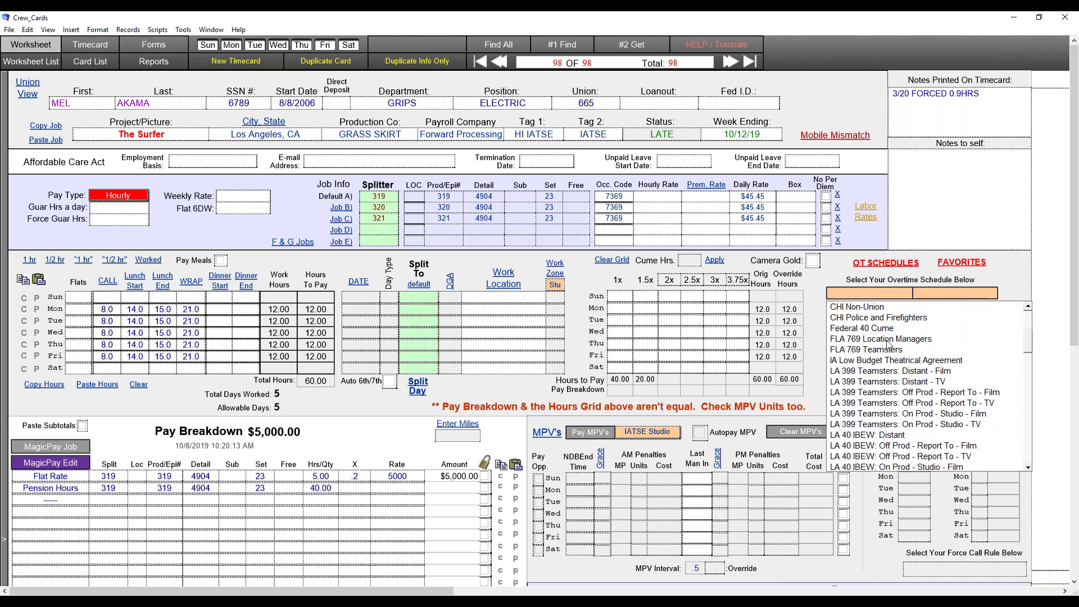
scroll(889, 344, up, 8)
scroll(889, 344, up, 2)
scroll(889, 344, down, 4)
scroll(888, 337, up, 4)
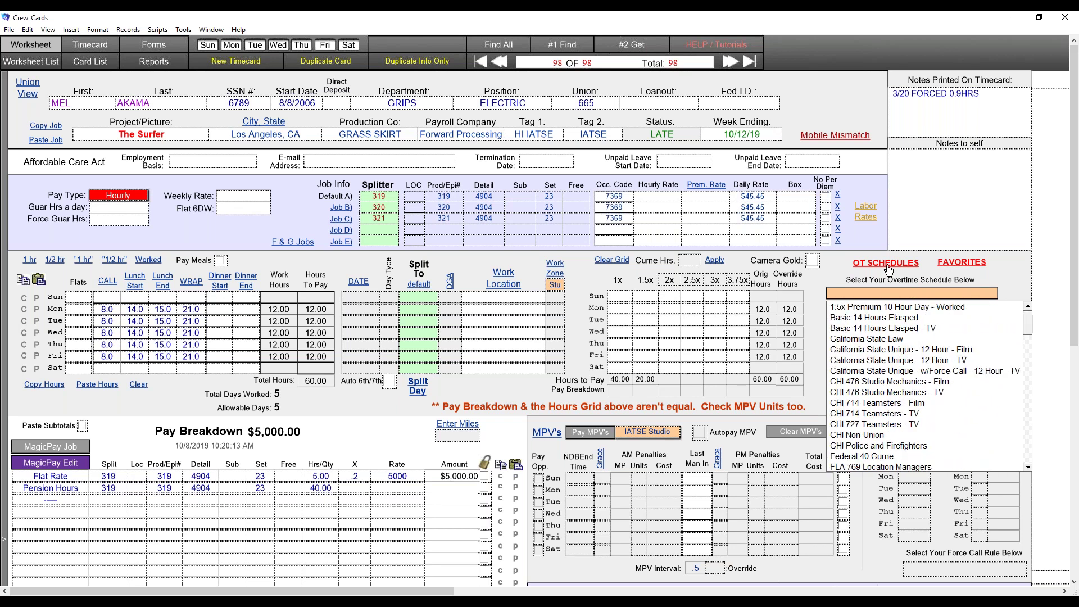
Step: Search the overtime schedules for "grip", apply LA 80 Grips: On Prod - Studio - TV to the timecard and calculate the pay
click(888, 268)
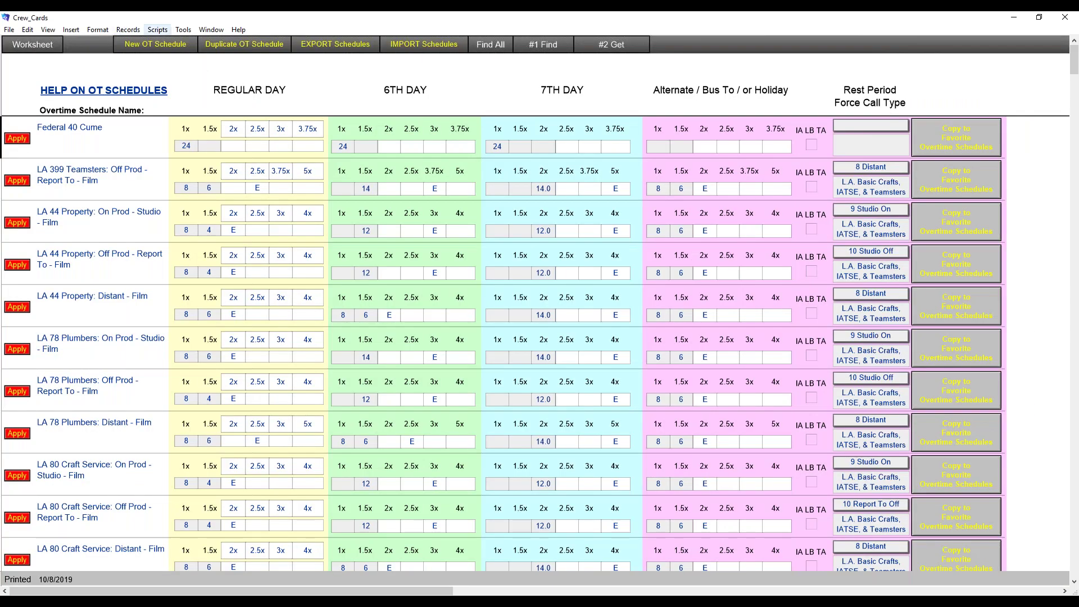
click(548, 50)
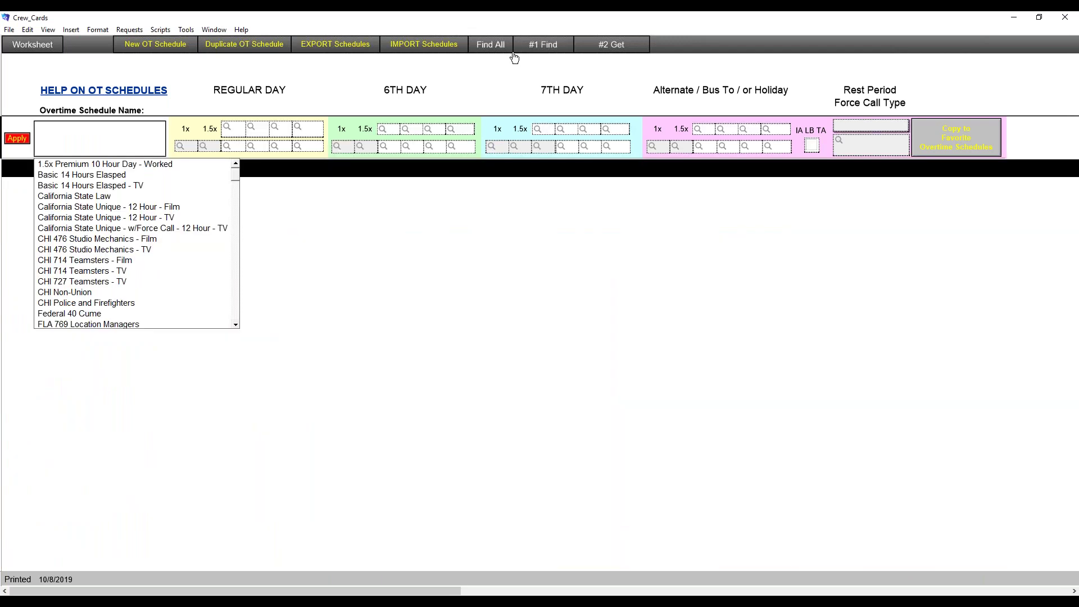
click(70, 136)
text(grip)
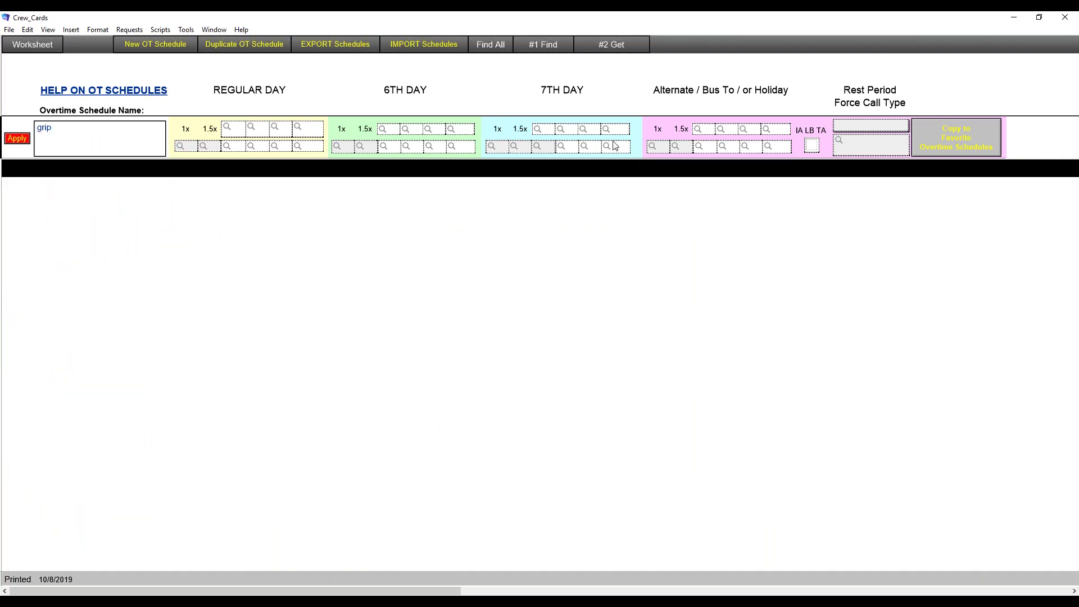
click(621, 52)
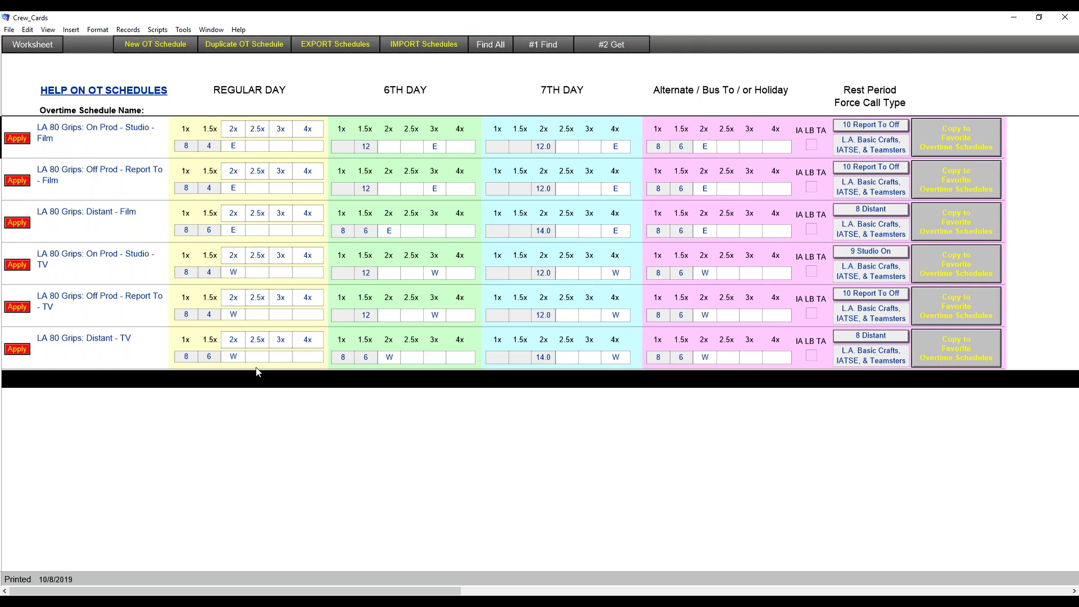
click(26, 272)
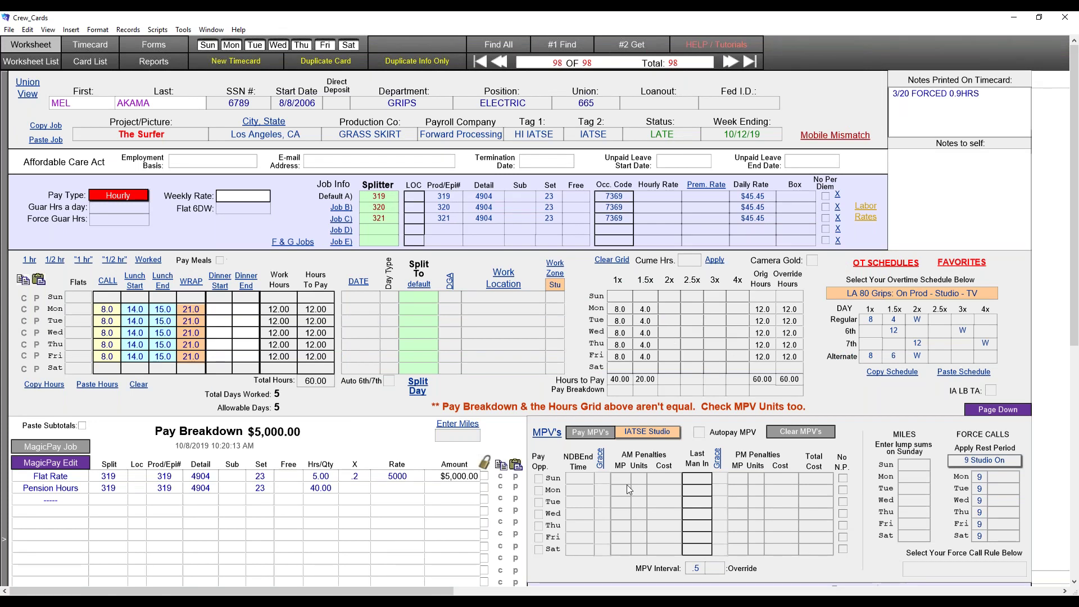
click(81, 453)
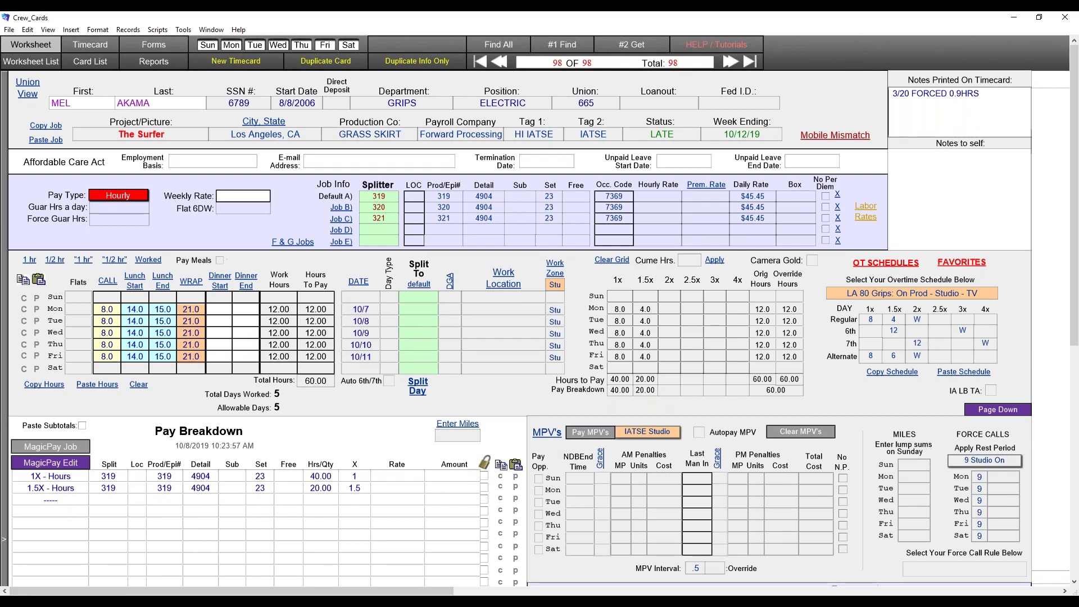
Step: Move the 45.45 rate from daily to hourly for Jobs A, B and C and recalculate the pay
click(752, 196)
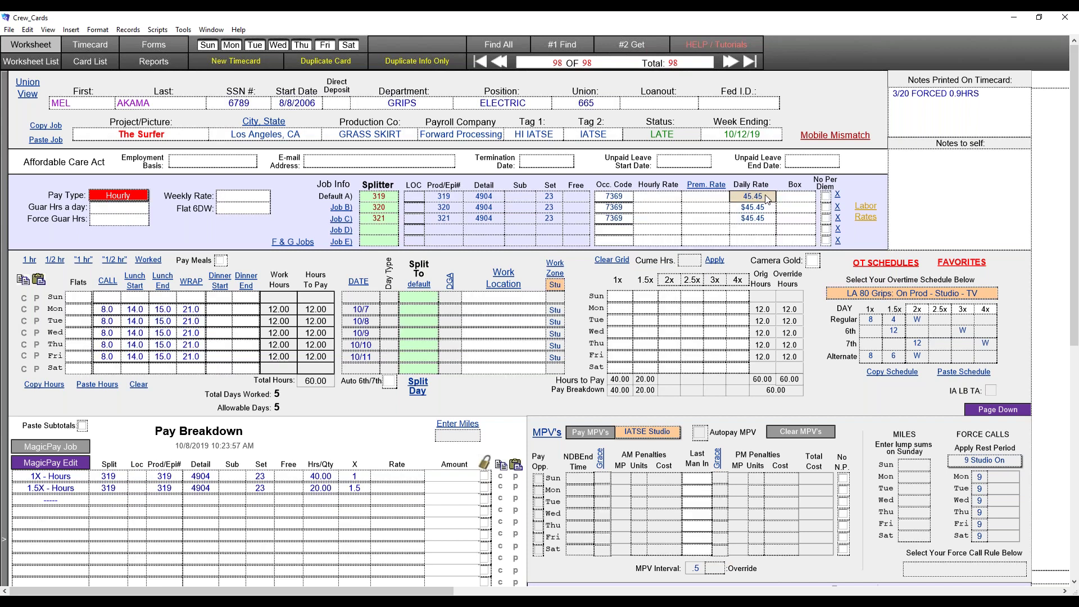
click(673, 197)
drag(673, 199, 674, 200)
key(BackSpace)
click(749, 208)
key(BackSpace)
click(749, 219)
key(BackSpace)
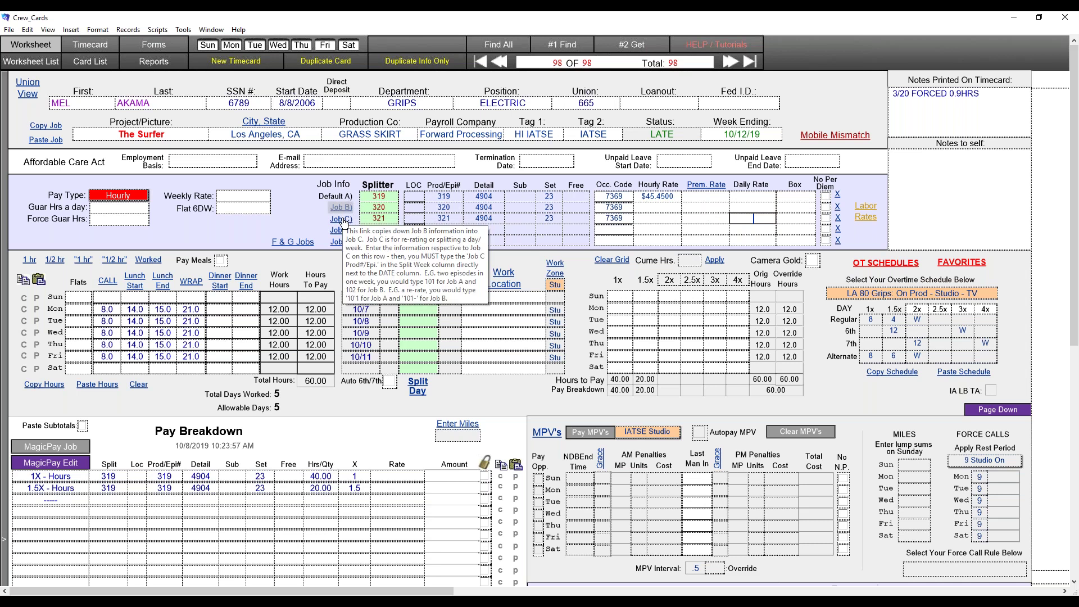
click(379, 218)
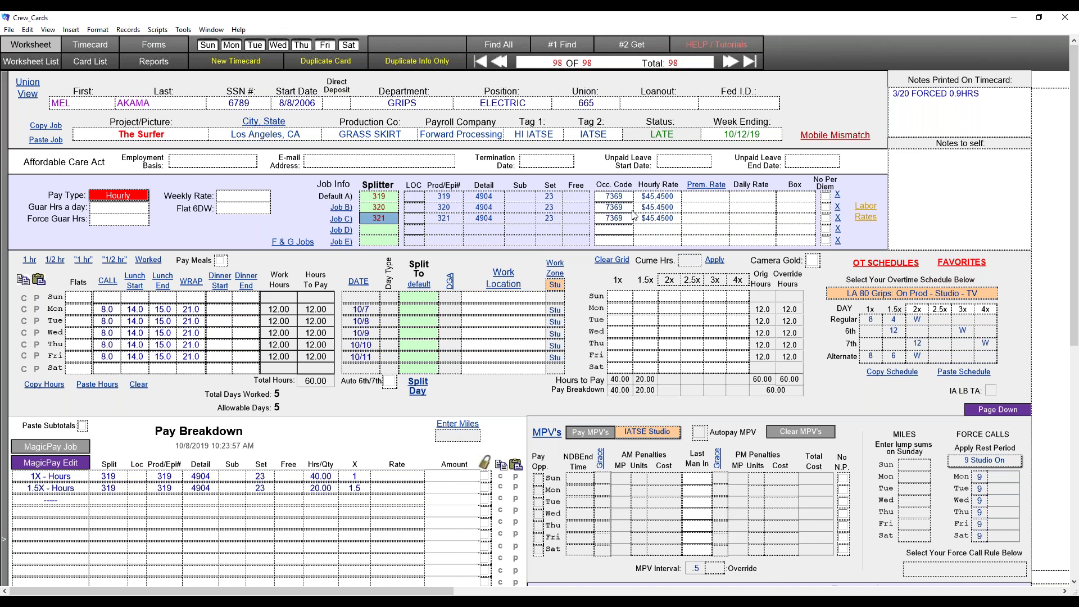
click(70, 447)
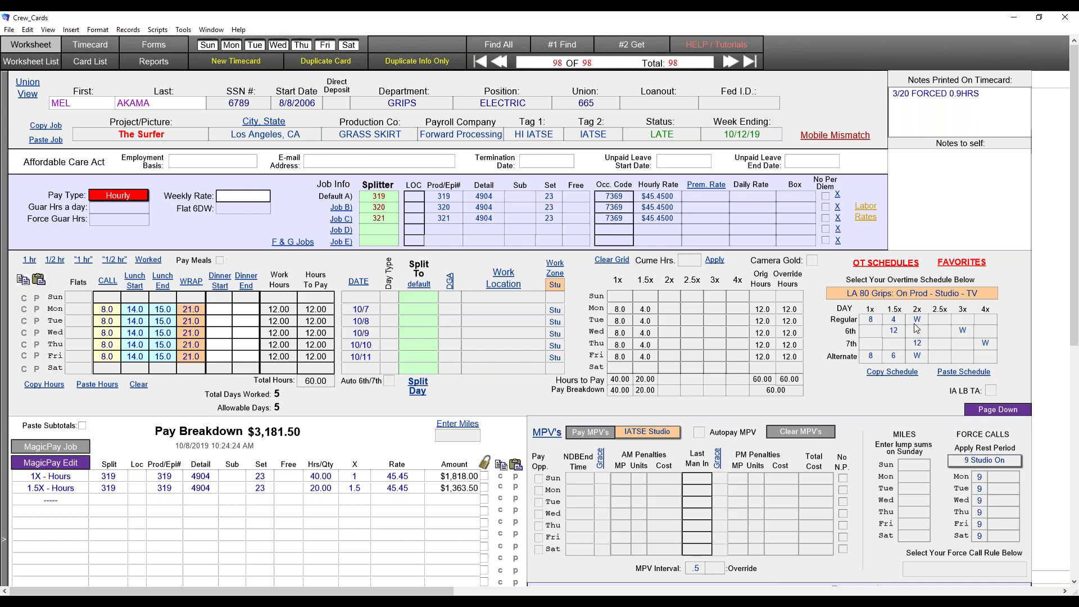
Step: Duplicate the LA 80 Grips: Off Prod - Report To - Film overtime schedule
click(885, 263)
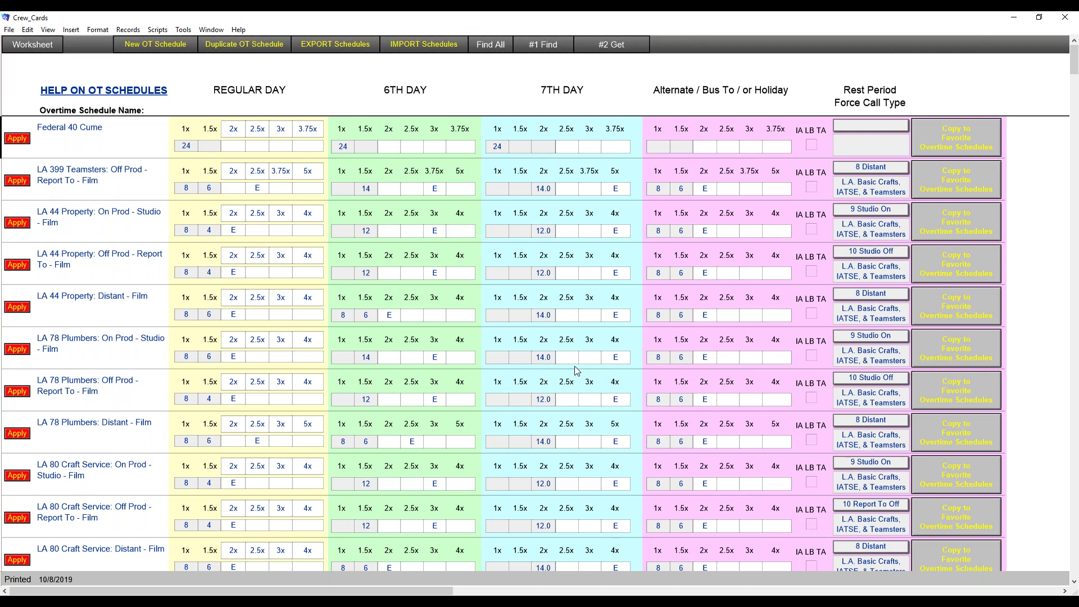
scroll(301, 372, down, 6)
scroll(301, 376, down, 2)
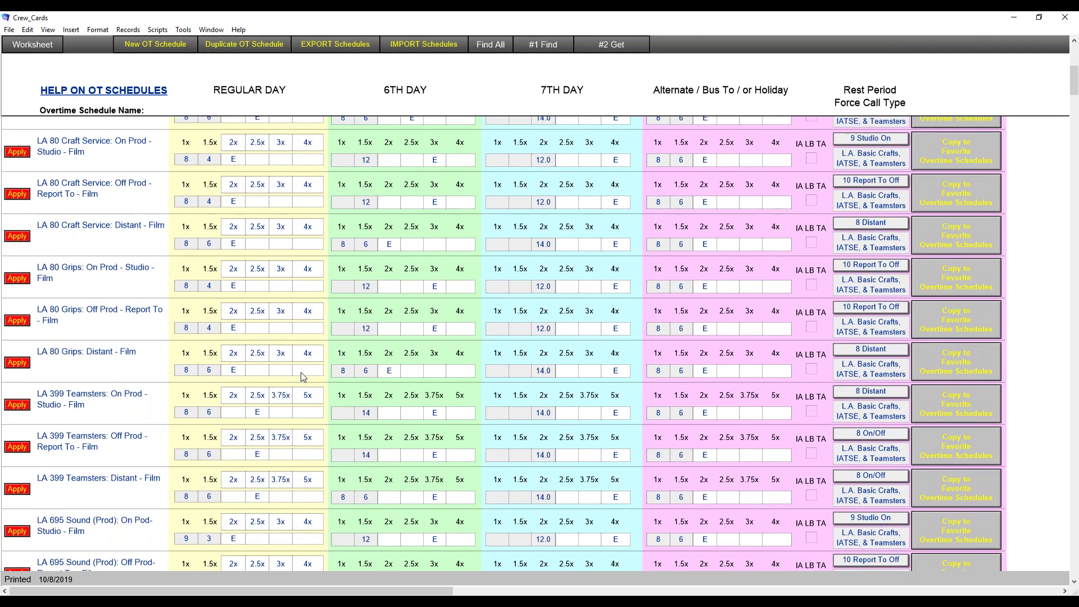
scroll(302, 376, down, 2)
scroll(301, 376, down, 2)
scroll(292, 366, up, 2)
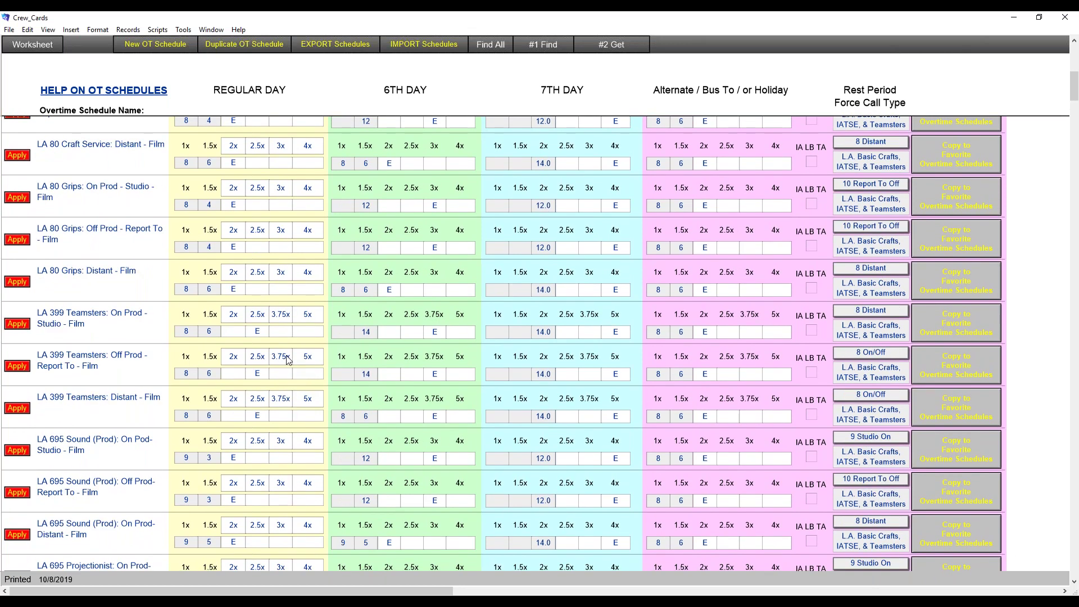
scroll(195, 304, up, 1)
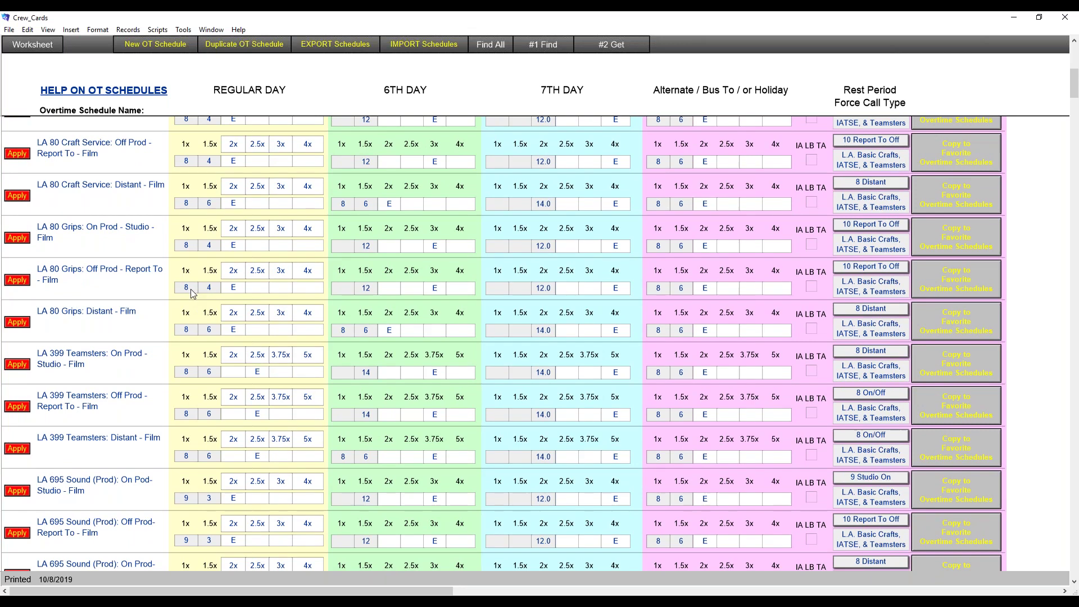
click(95, 292)
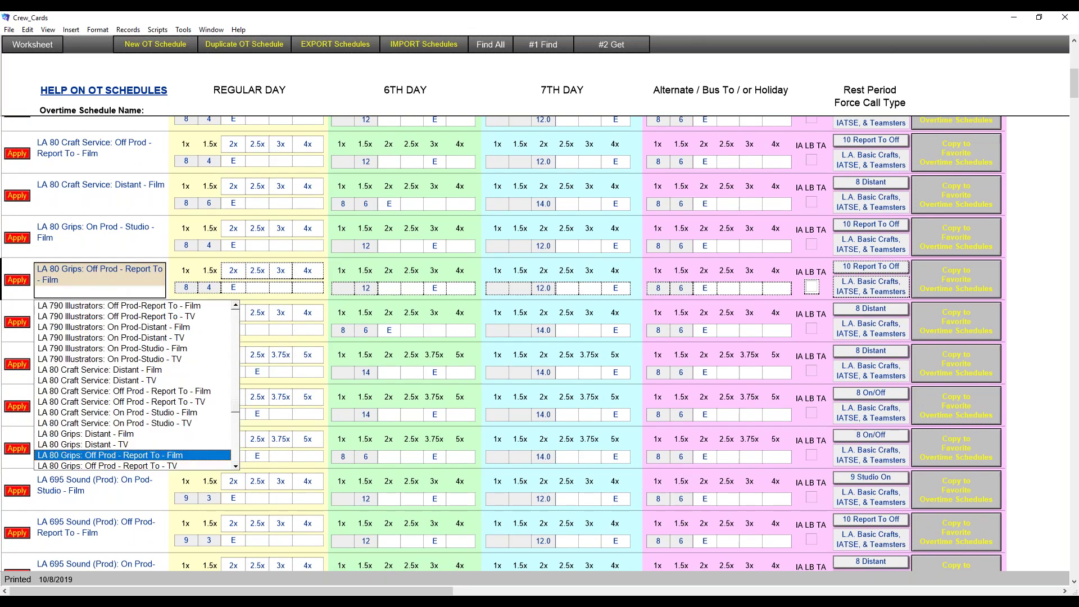
click(259, 46)
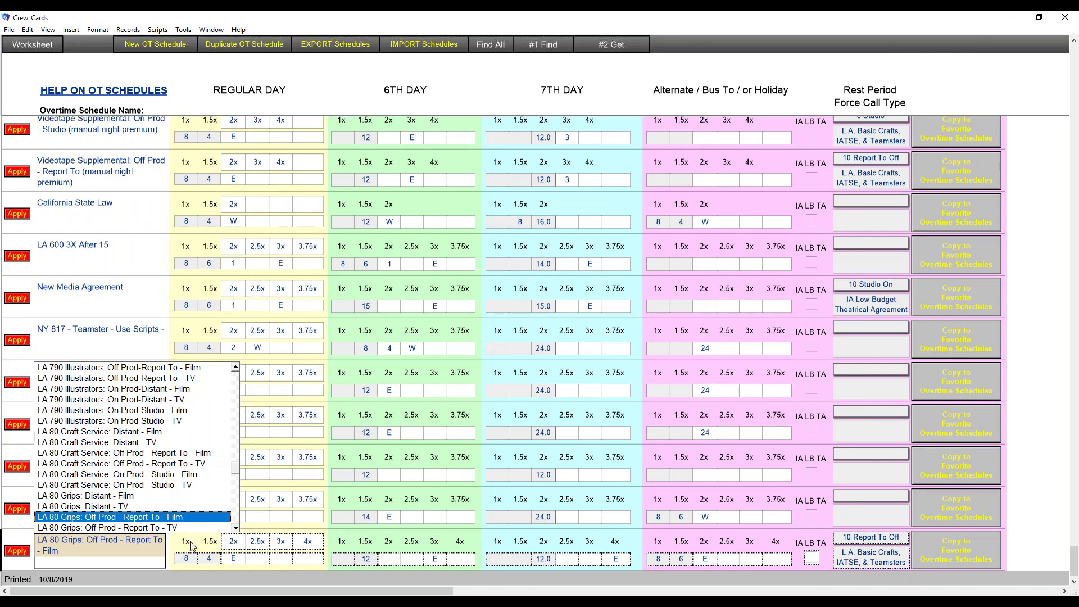
Step: Rename the duplicated schedule with the owner's first name followed by "OT Sched" and apply it to the timecard
key(BackSpace)
text(Rog)
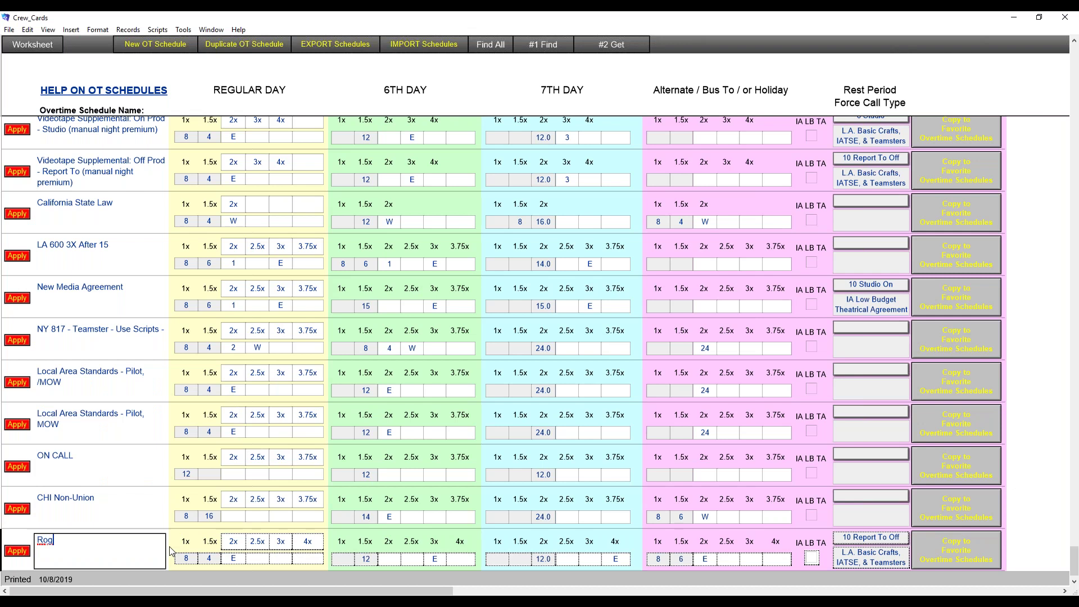
text(er's)
text(OT Sched)
click(17, 551)
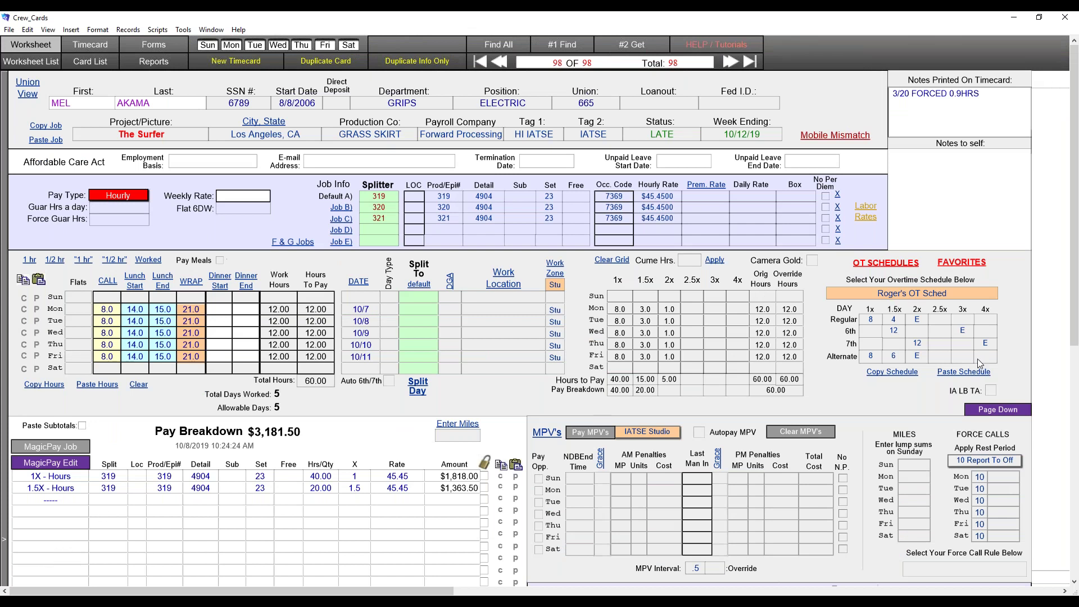
Step: Search the overtime schedules for the custom schedule by its owner's first name
click(963, 331)
click(883, 262)
scroll(283, 450, down, 15)
scroll(691, 270, down, 10)
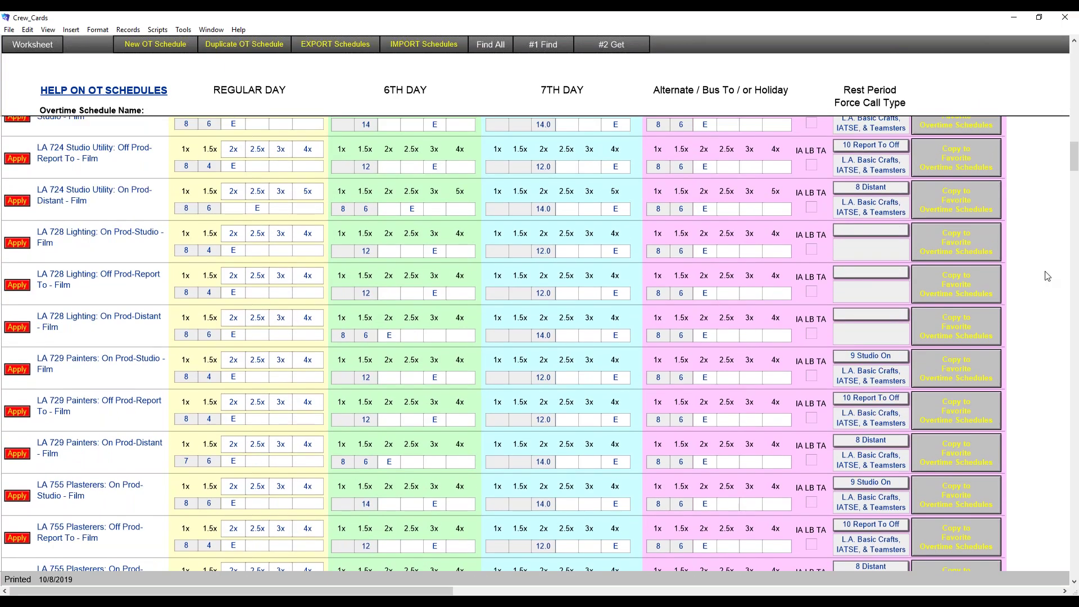
click(543, 45)
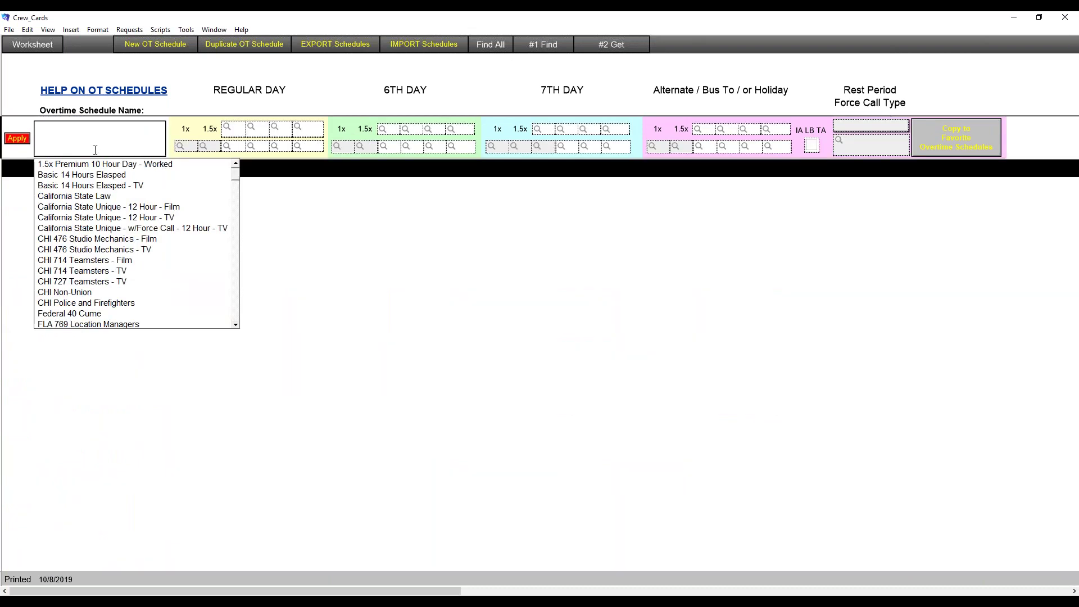
text(roger)
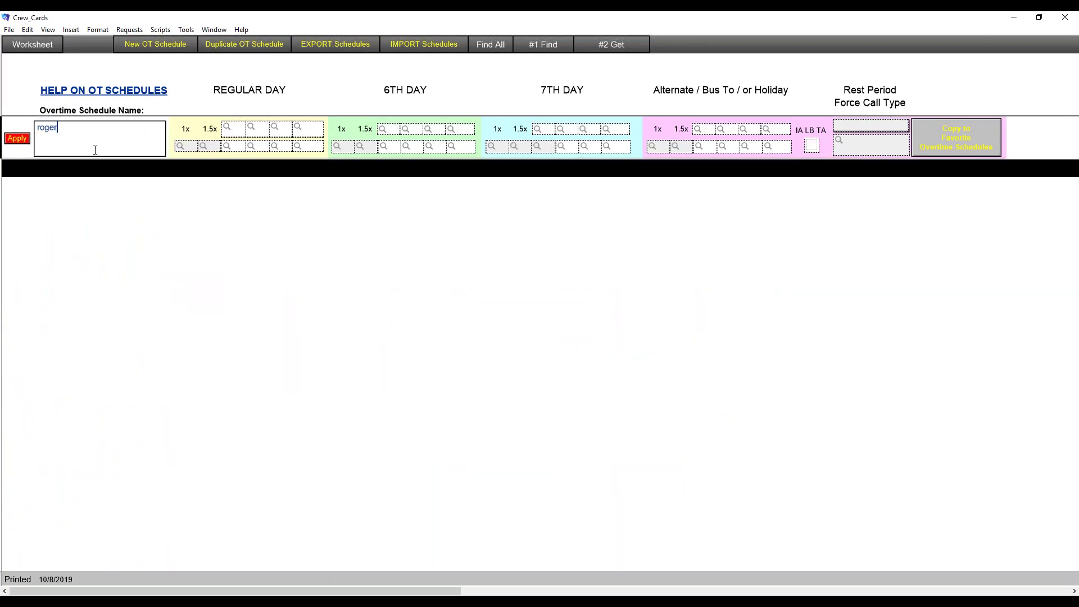
click(610, 45)
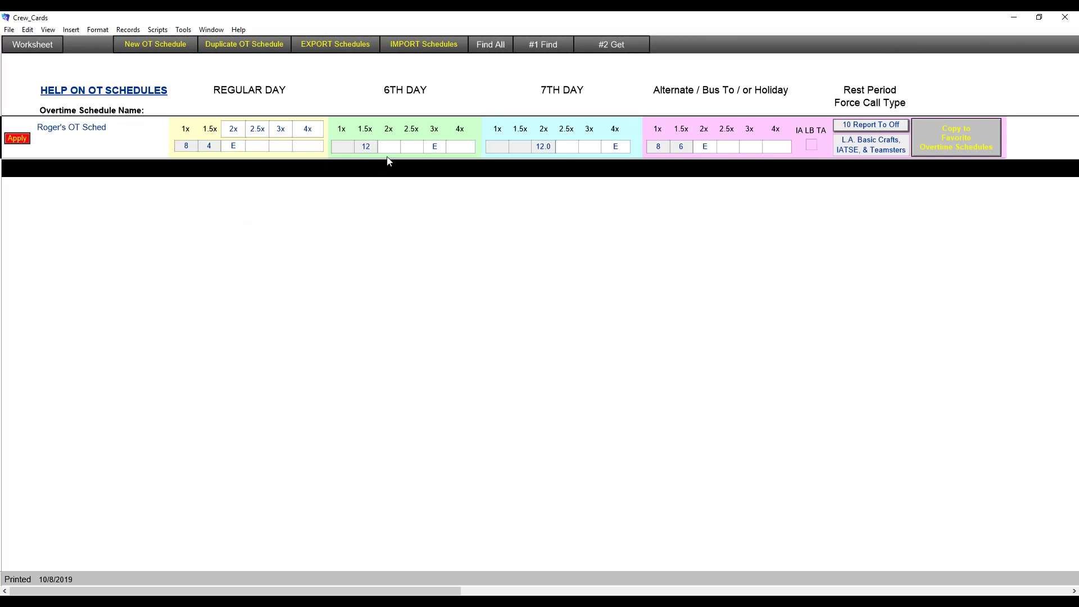
Step: Move the custom schedule's E to 2x for the 6th day and 3x for the 7th day, and apply it to the timecard
click(435, 148)
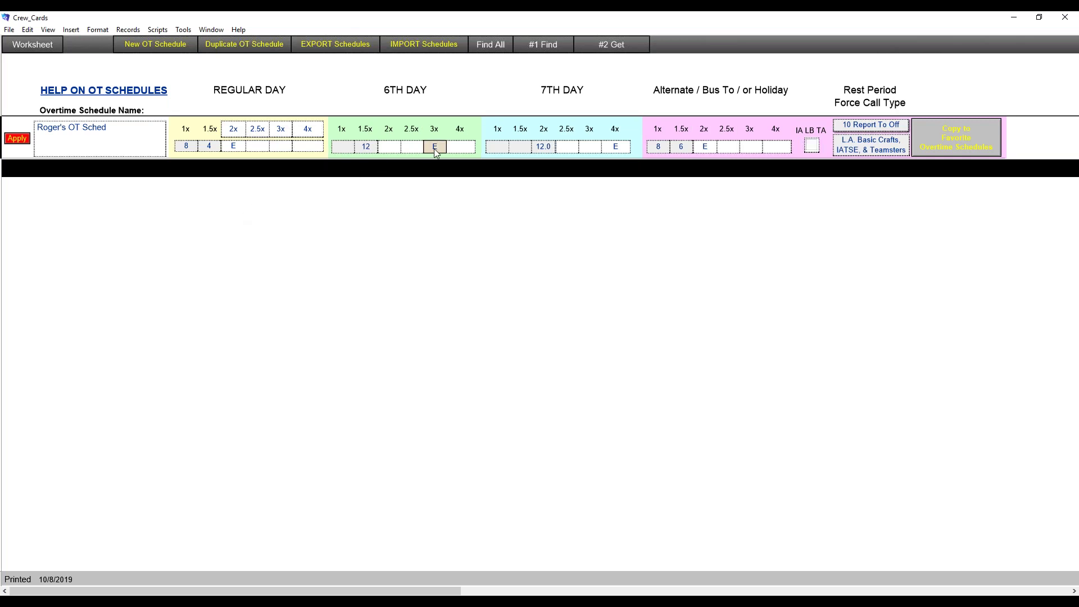
drag(433, 149, 393, 149)
key(BackSpace)
click(550, 149)
click(618, 148)
drag(618, 150, 594, 150)
key(BackSpace)
click(639, 170)
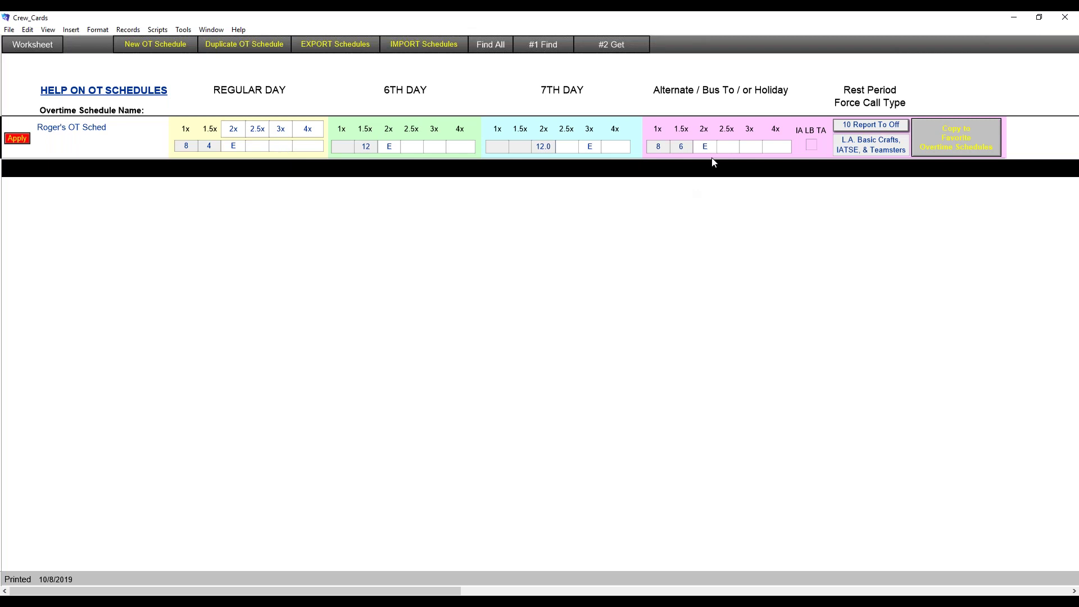
click(16, 142)
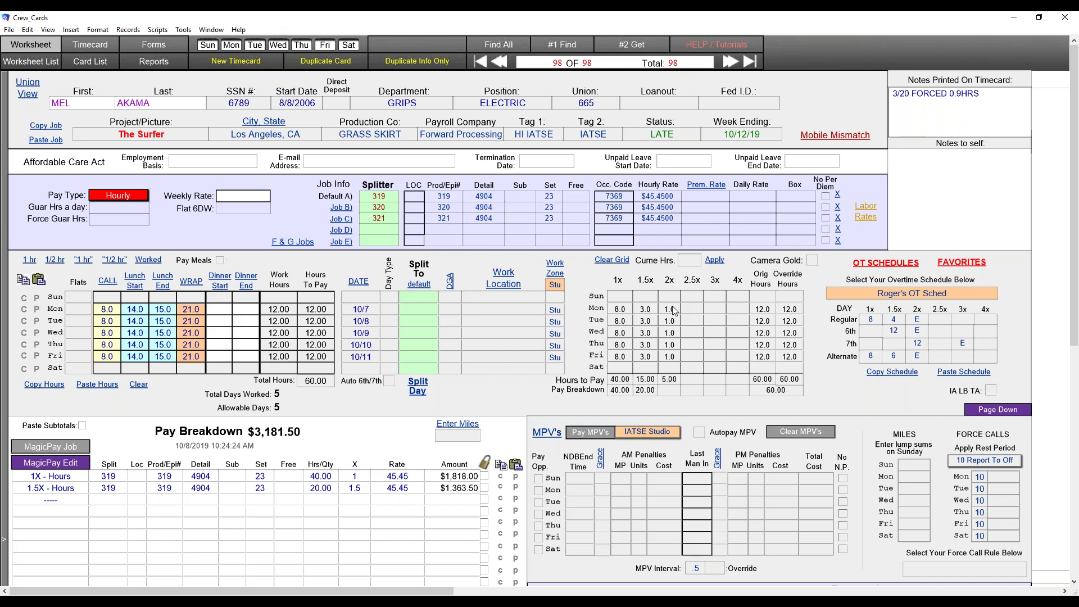
Step: Try W as the regular day's 2x value in the timecard's overtime schedule and set it back to E
click(644, 311)
click(918, 321)
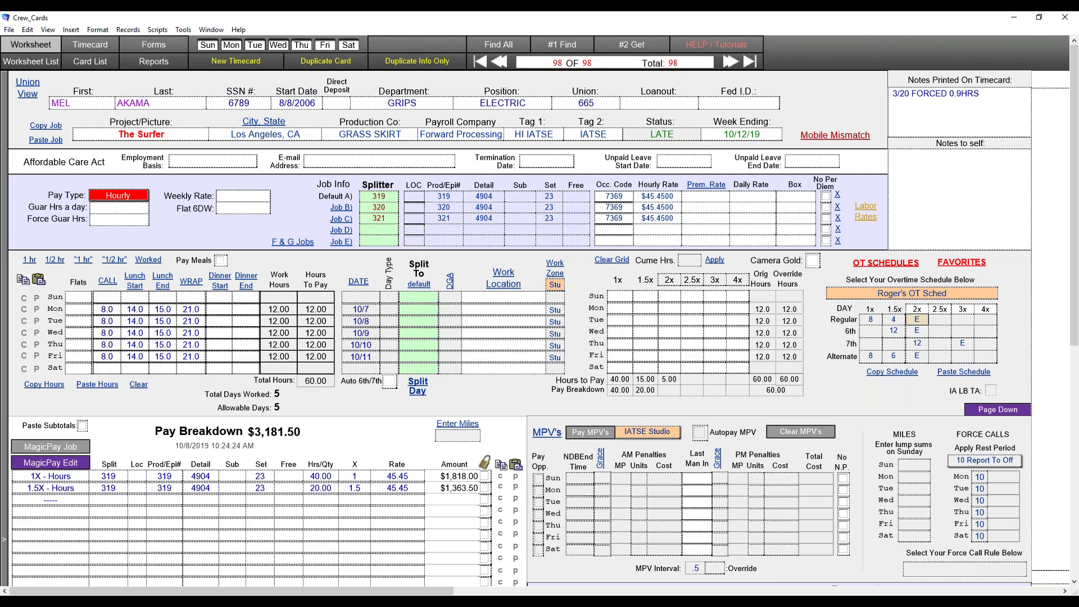
text(W)
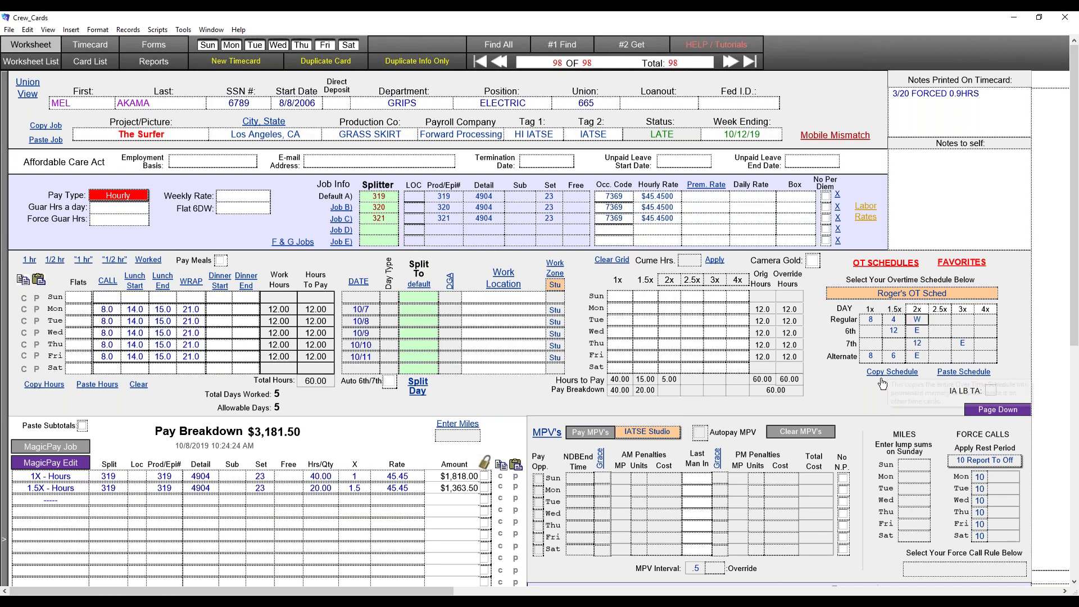
click(854, 399)
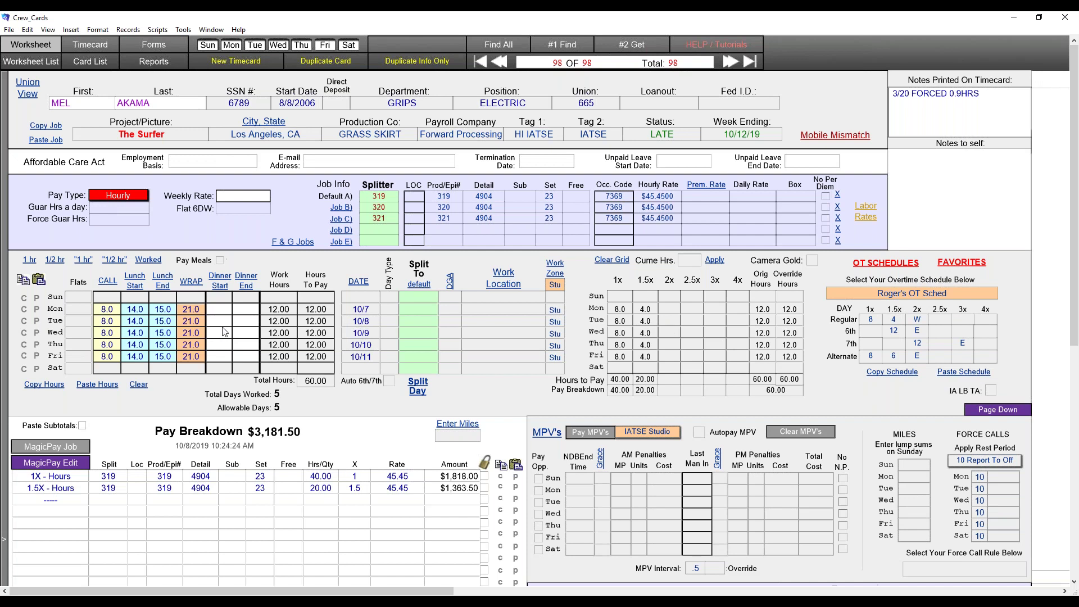
click(918, 320)
text(E)
click(841, 402)
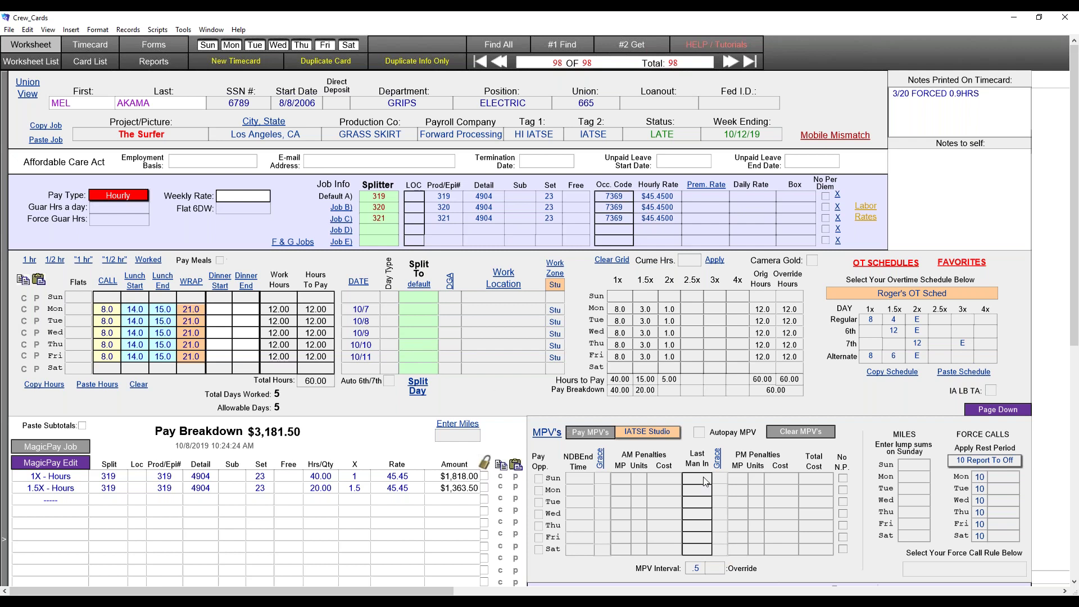
Step: Set Monday's lunch start to 14.1 and lunch end to 15.1
scroll(704, 468, down, 2)
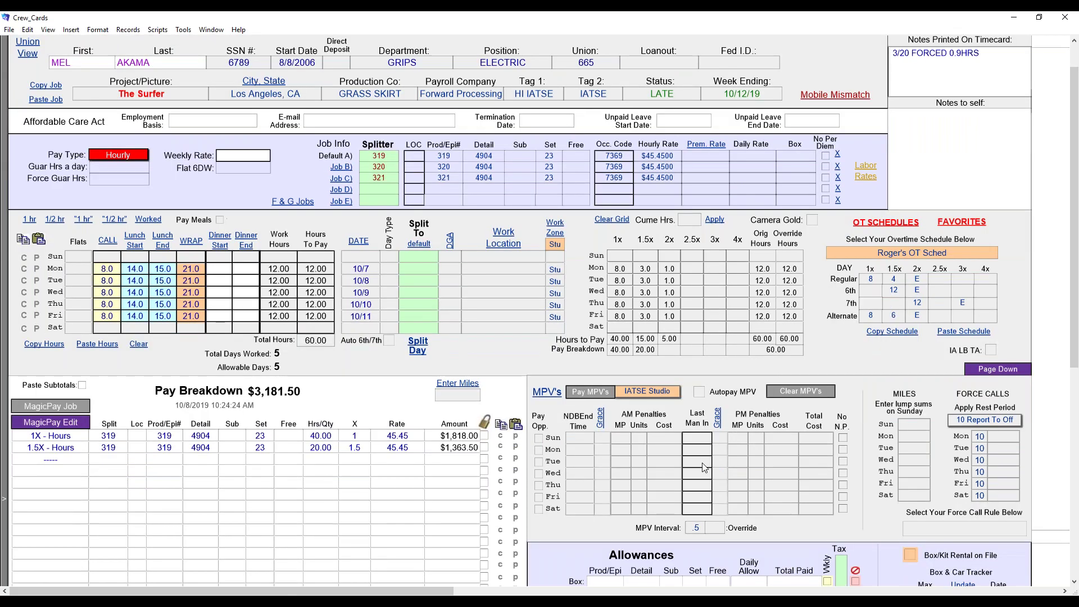
scroll(704, 468, down, 2)
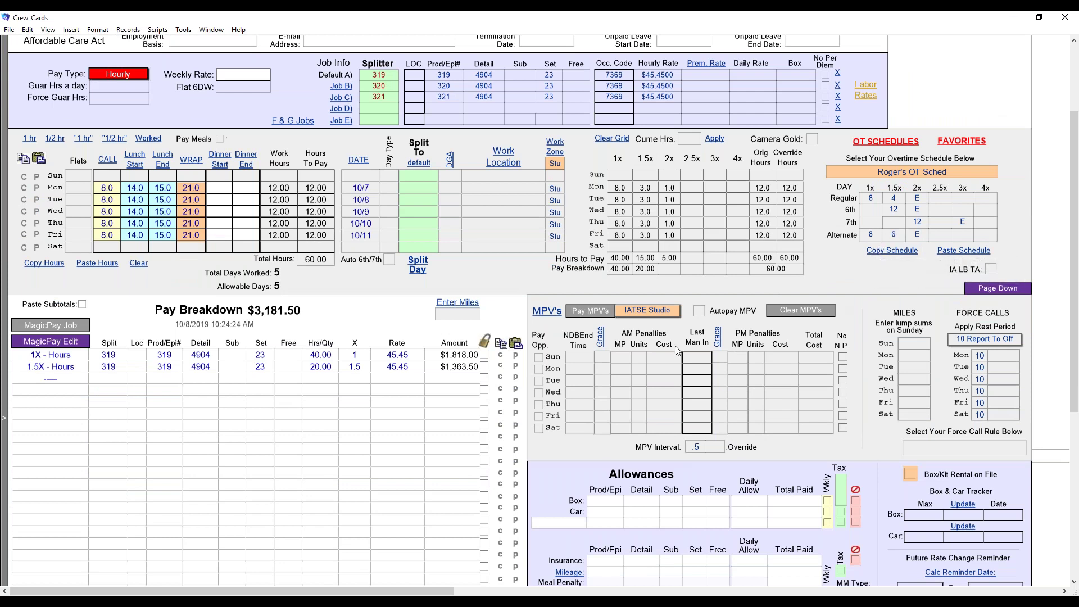
click(145, 191)
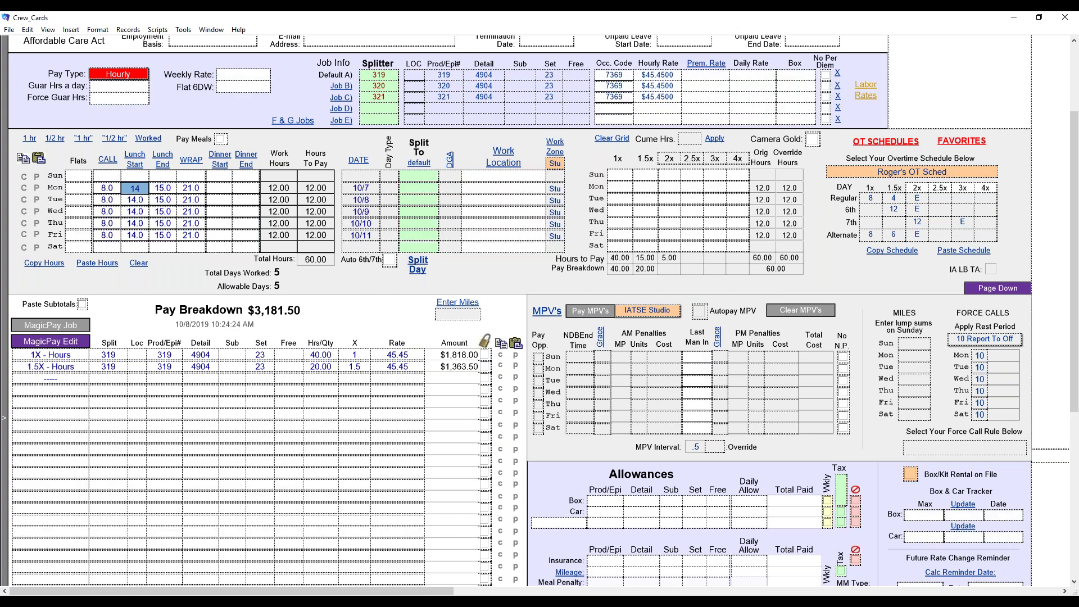
text(14.1)
key(Tab)
text(15.1)
key(Tab)
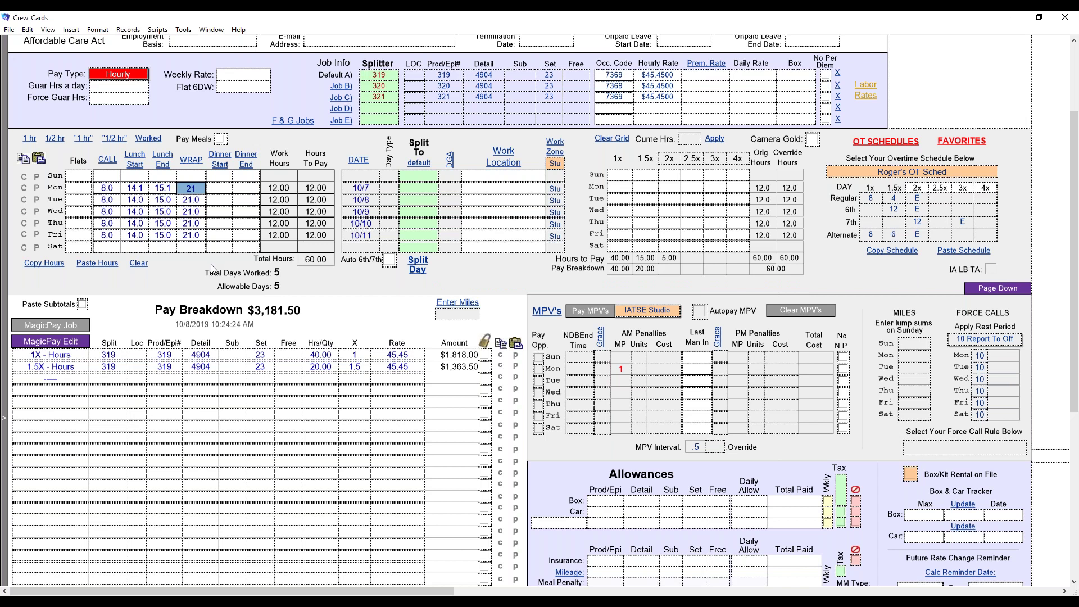
Step: Try a grace of 12 on Monday's AM meal penalty and clear the value again
click(603, 369)
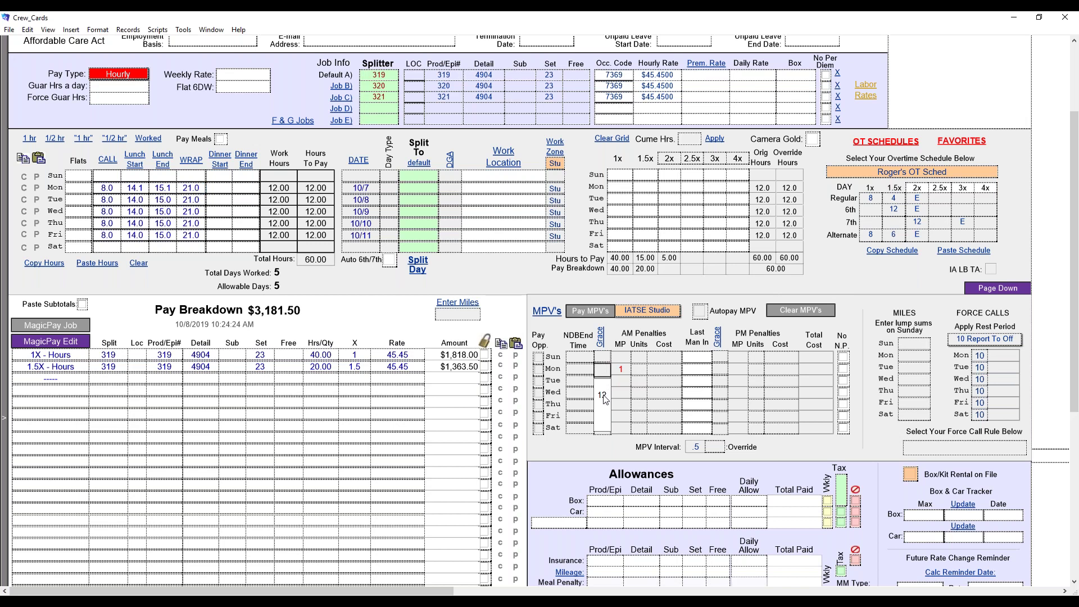
click(603, 396)
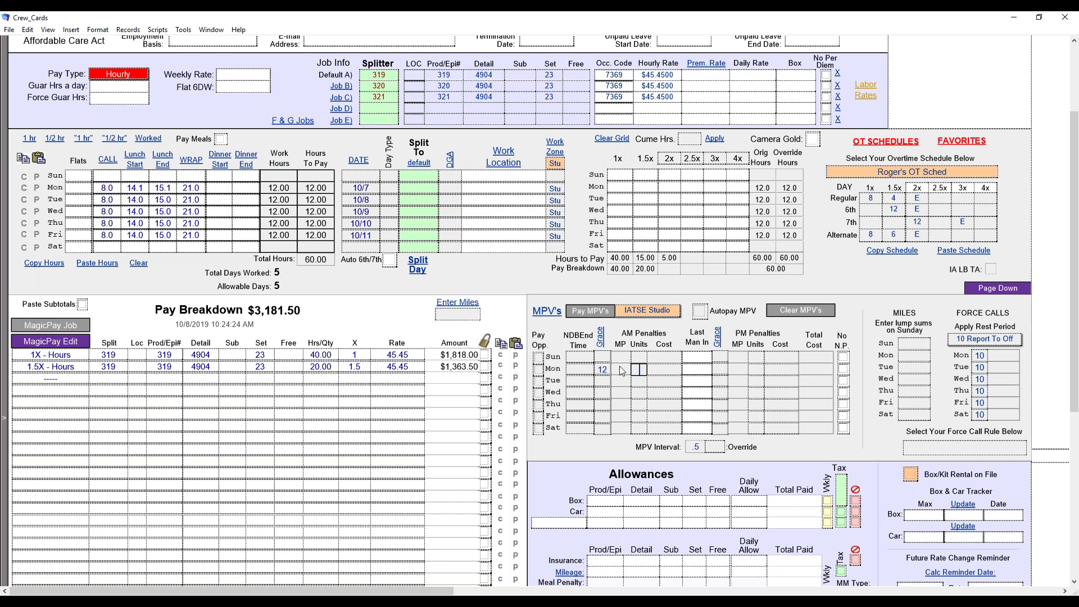
click(606, 371)
key(BackSpace)
key(BackSpace)
click(605, 442)
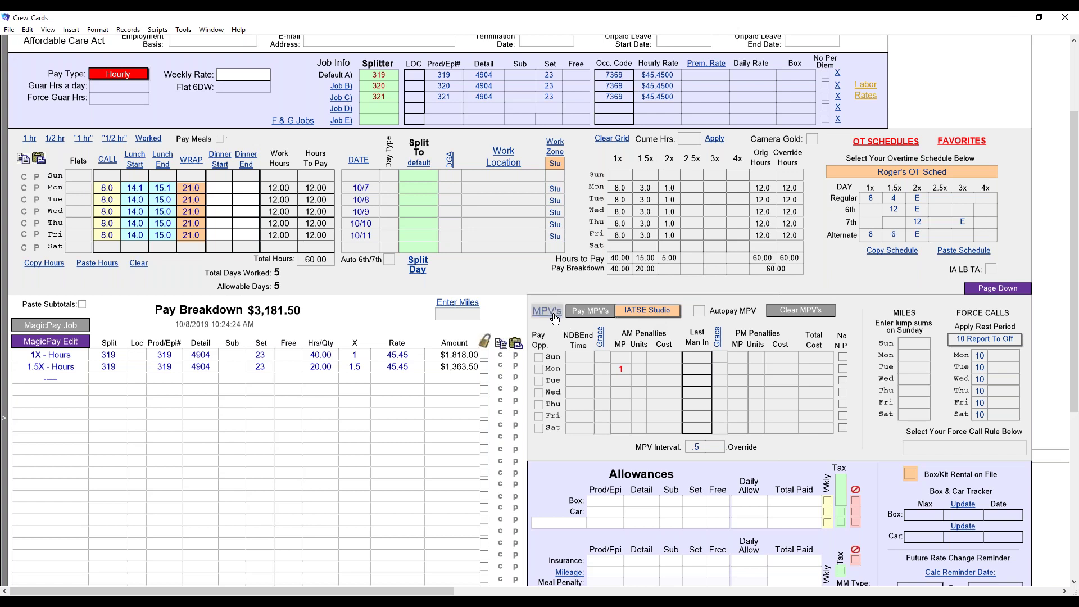
Step: Open the meal penalty details and reset the default meal penalties
scroll(537, 488, down, 2)
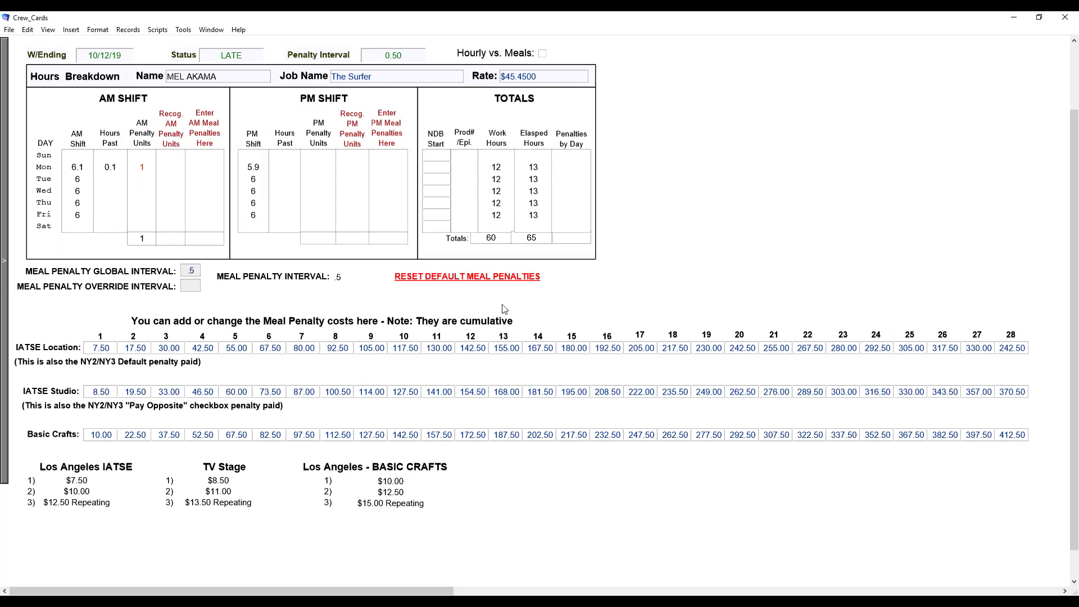
click(502, 279)
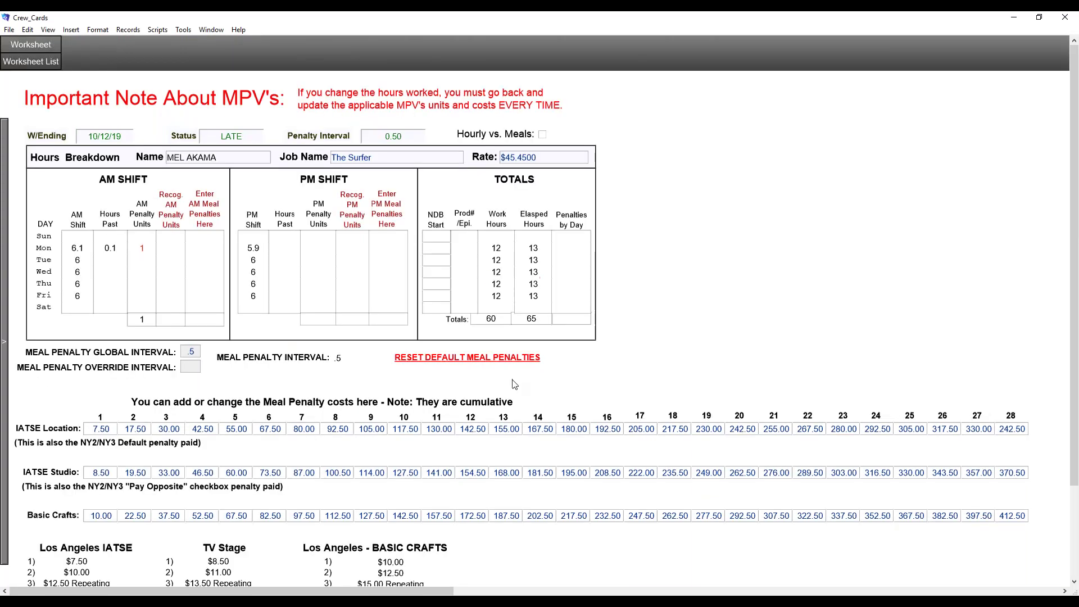
scroll(549, 448, down, 1)
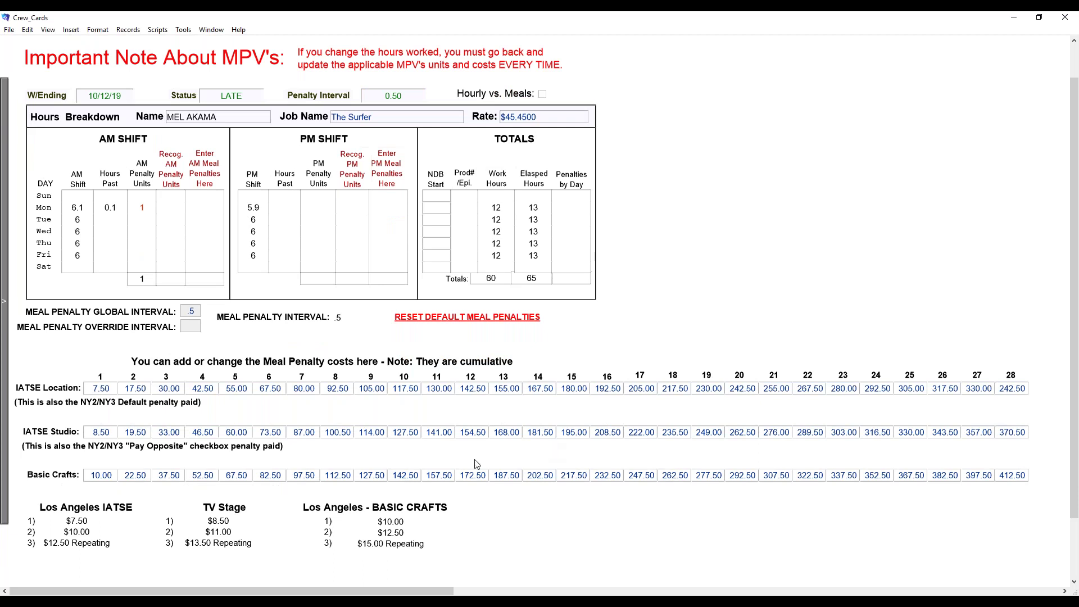
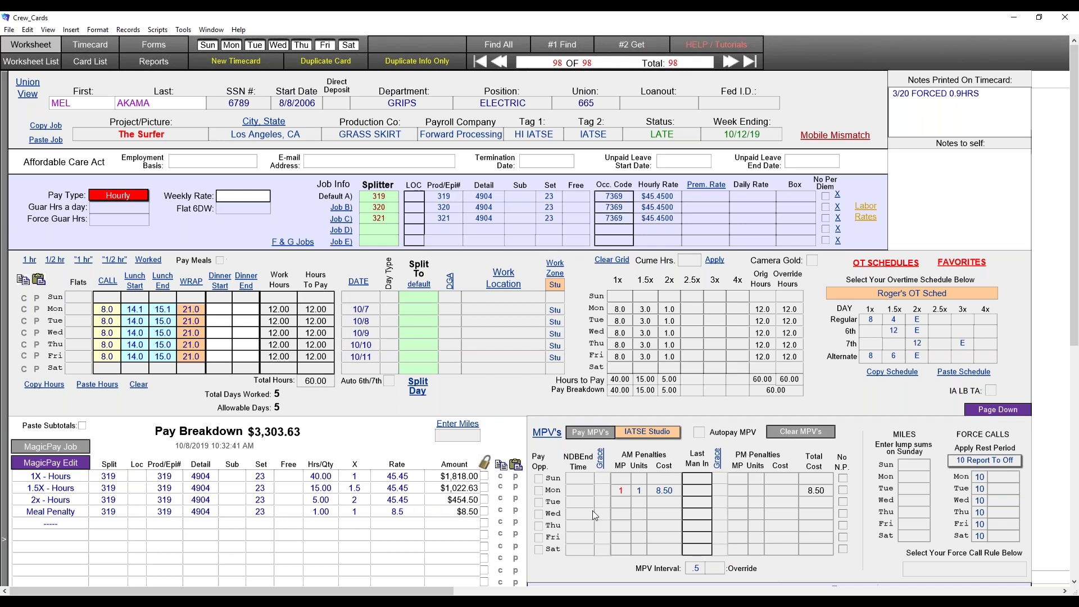
Step: Enter a grace of 12 for Monday's AM meal penalty and clear all MPV data
click(599, 494)
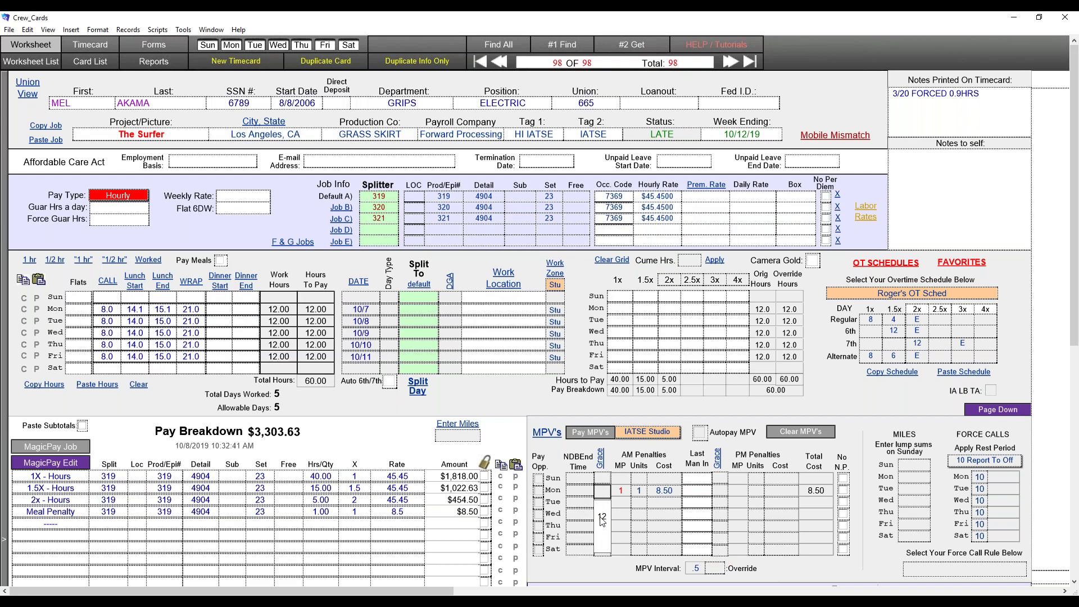
click(602, 518)
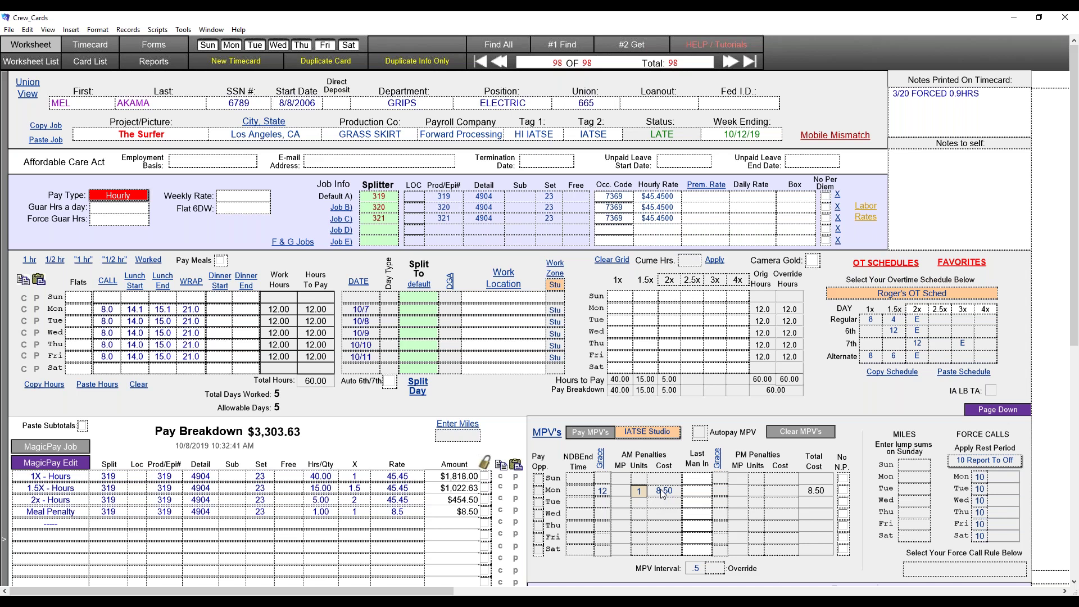
click(790, 432)
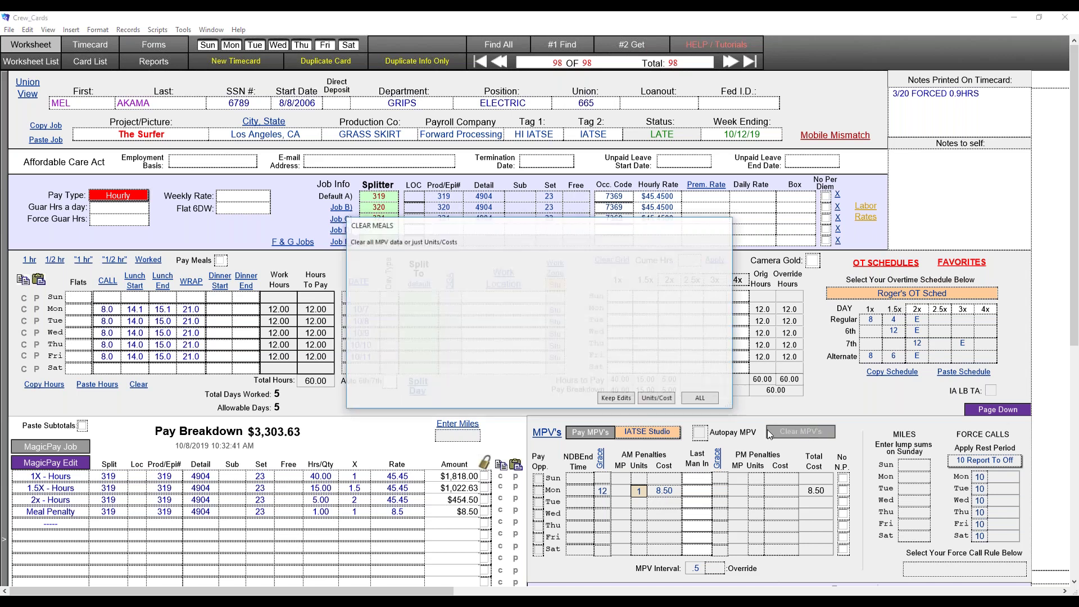
click(694, 395)
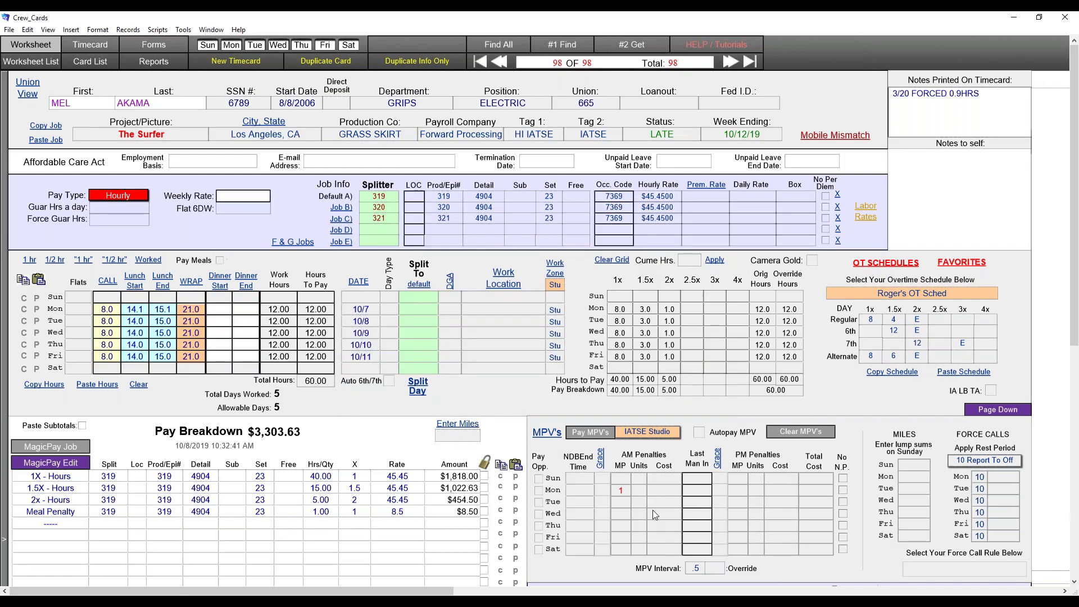
Step: Set Monday's AM meal penalty grace to 12, pay the MPVs and recalculate the pay breakdown
click(603, 491)
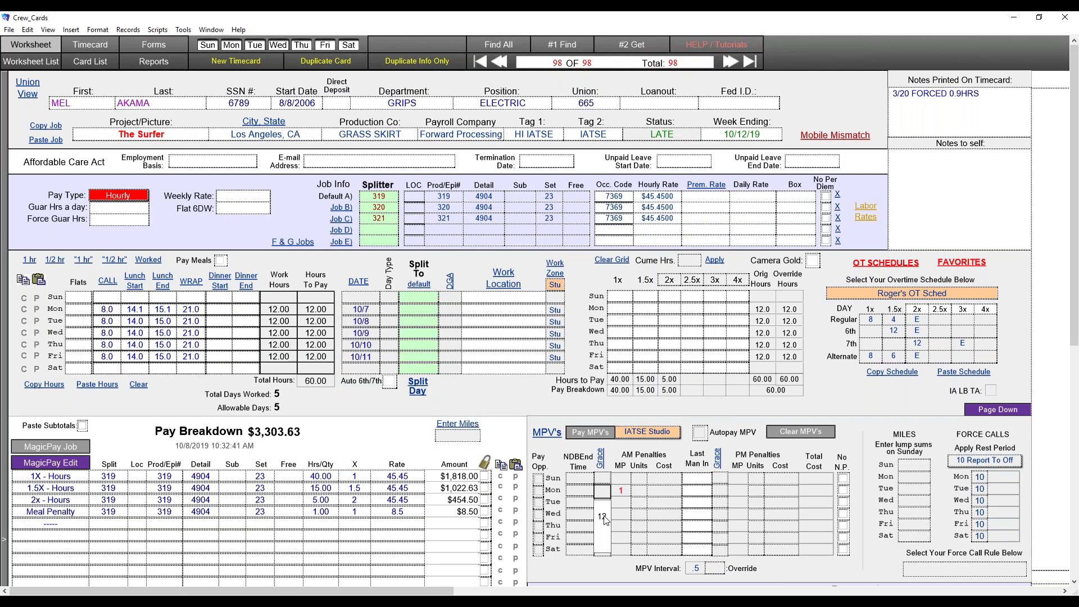
click(614, 555)
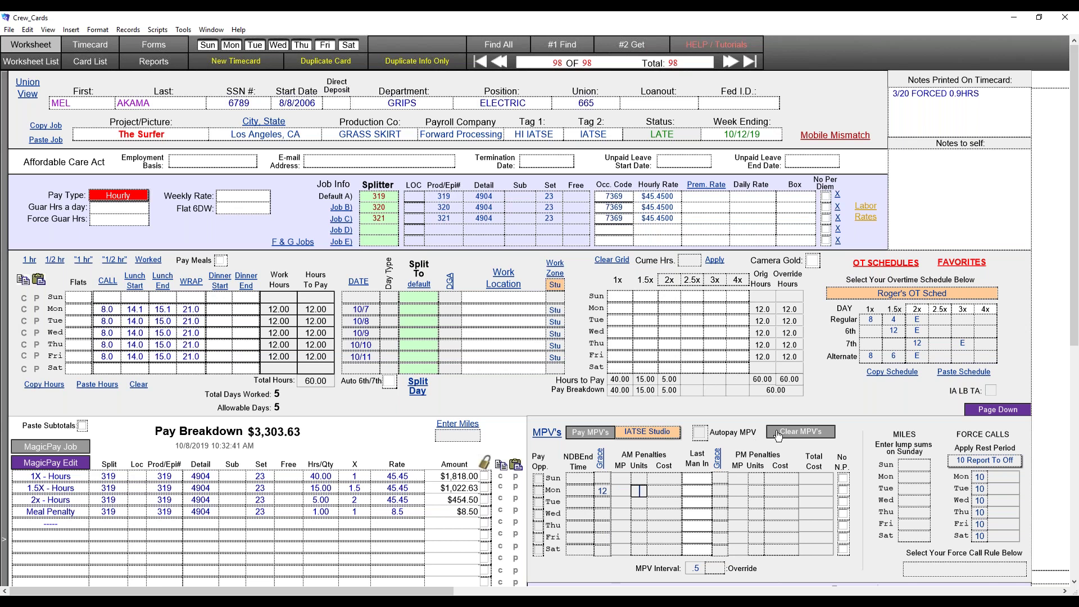
click(605, 437)
click(61, 452)
Step: Set Monday's NDB end time to 10.0 in the meal penalty grid
click(583, 491)
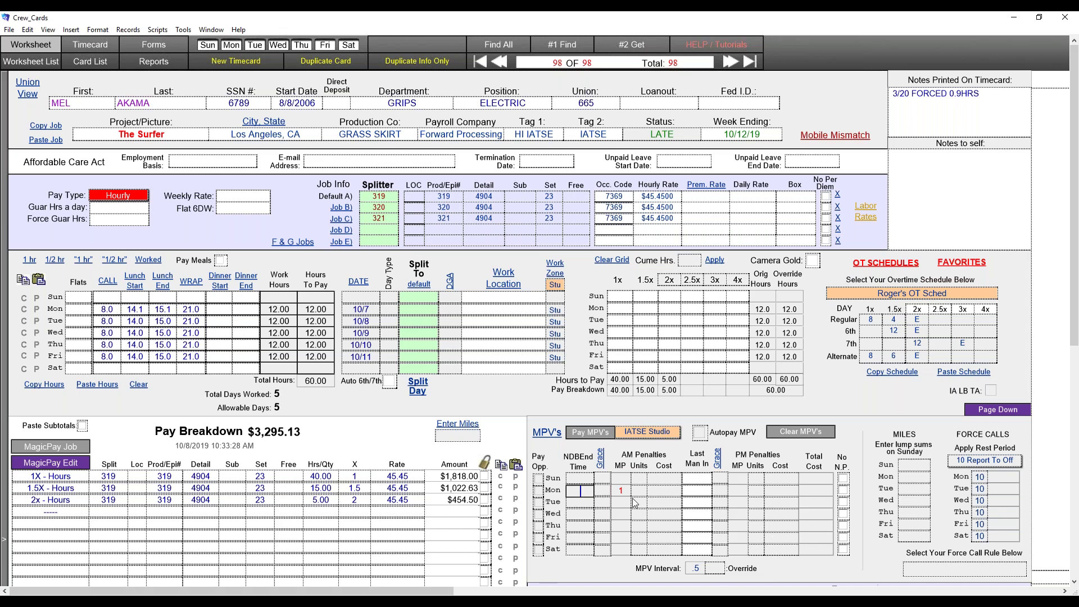
text(10)
click(603, 579)
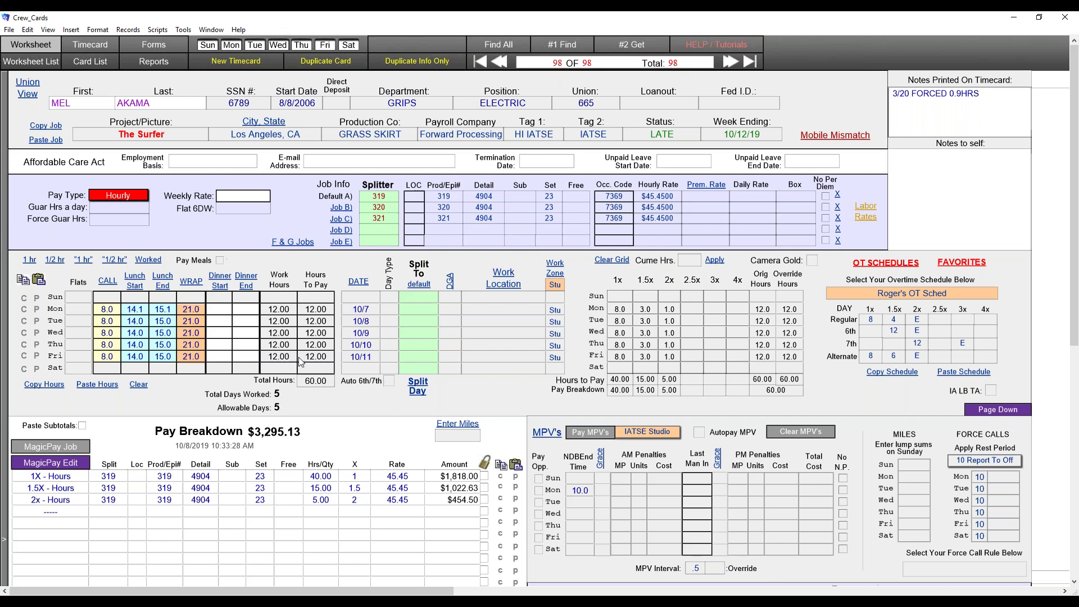
Step: Set Friday's wrap time to 25.0
click(116, 360)
click(189, 361)
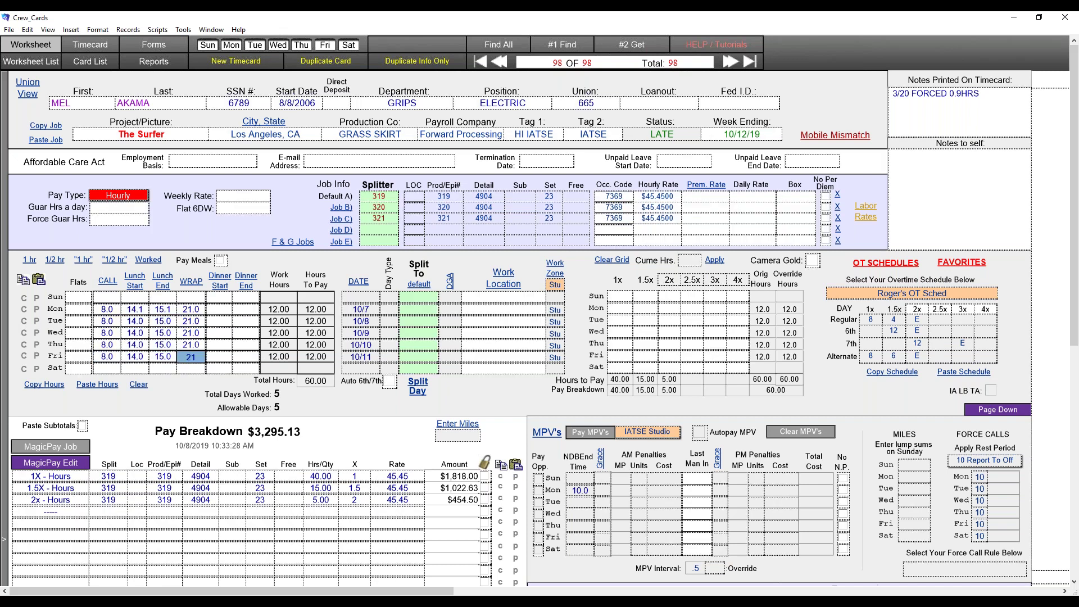
text(25)
click(190, 388)
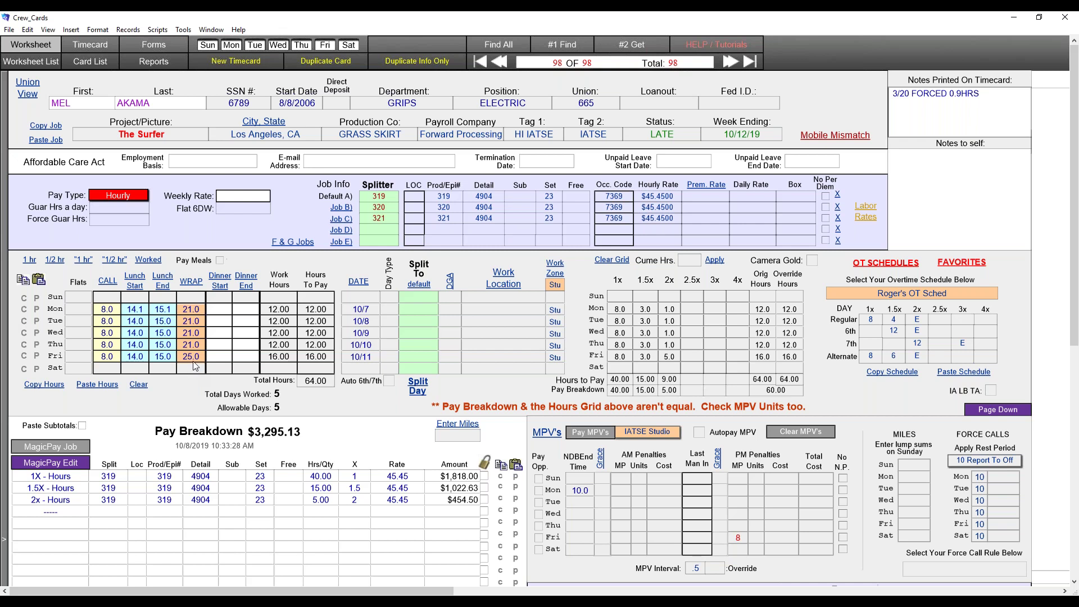
Step: Try a wrap time of 1.0 for Friday and set it back to 25.0
click(194, 362)
text(1)
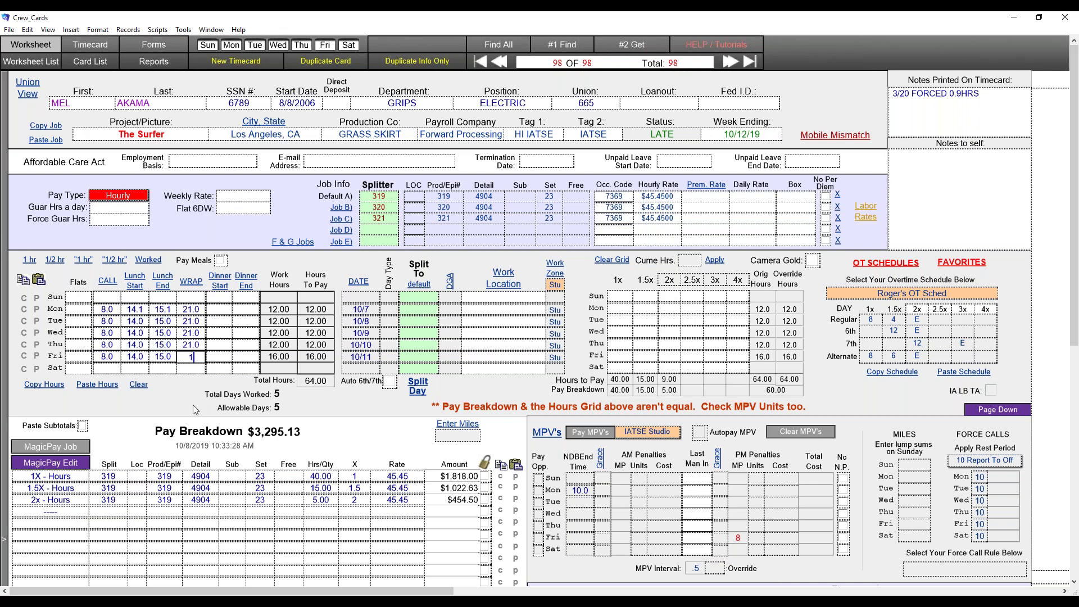
click(194, 405)
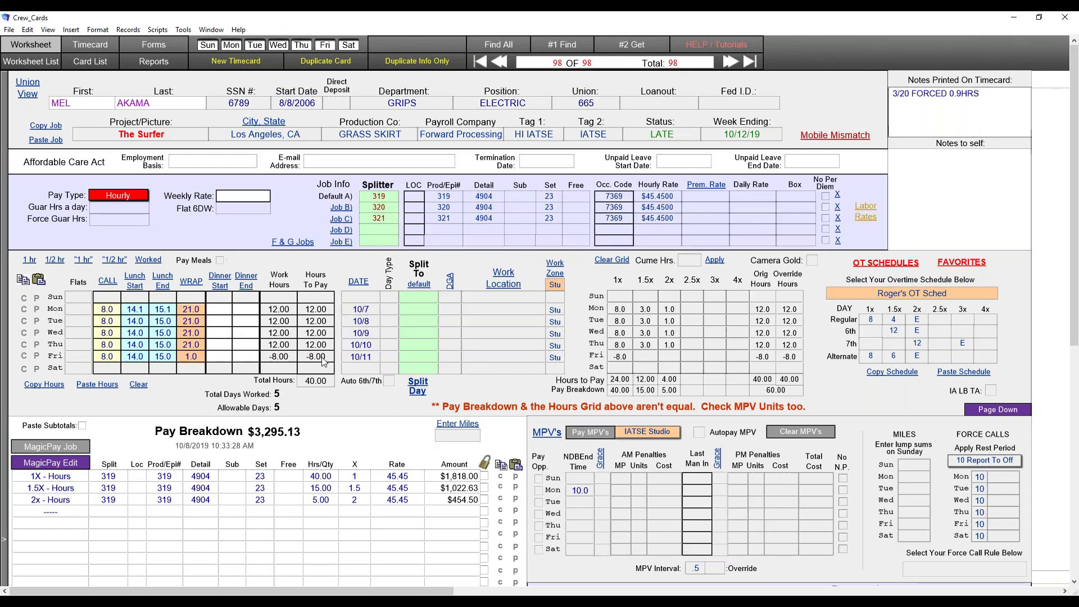
click(201, 362)
text(25)
click(201, 396)
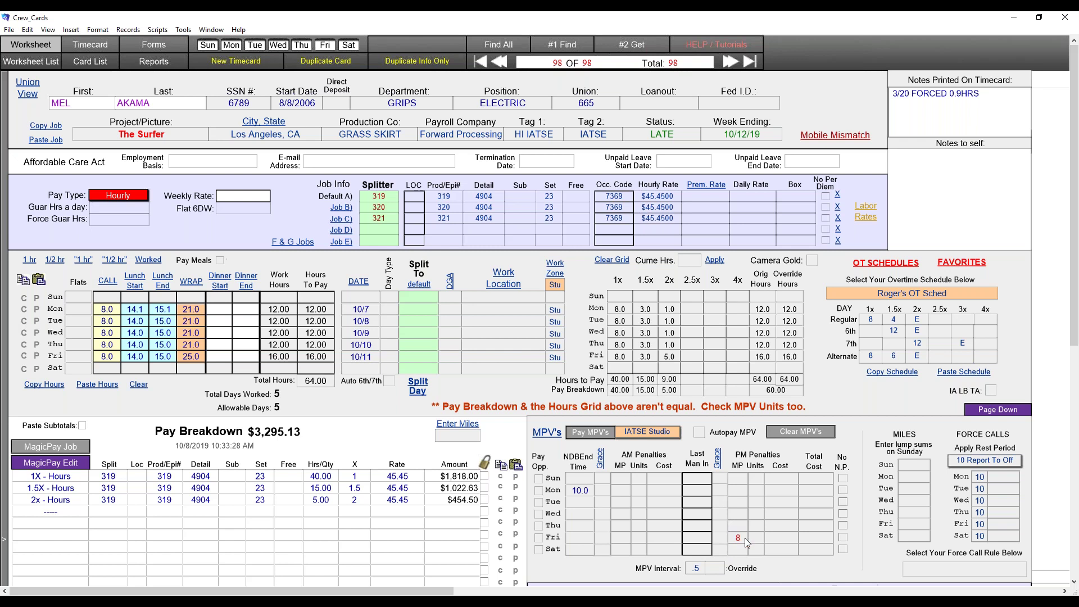
Step: Pay the meal penalty violations under the IATSE Studio rule and recalculate the pay breakdown
click(598, 440)
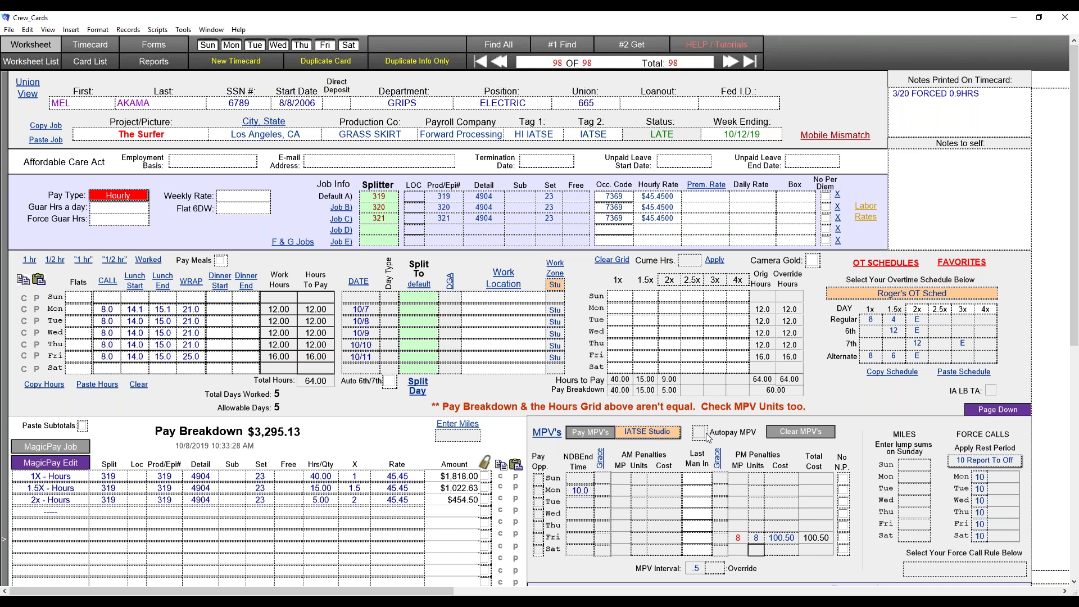
click(53, 453)
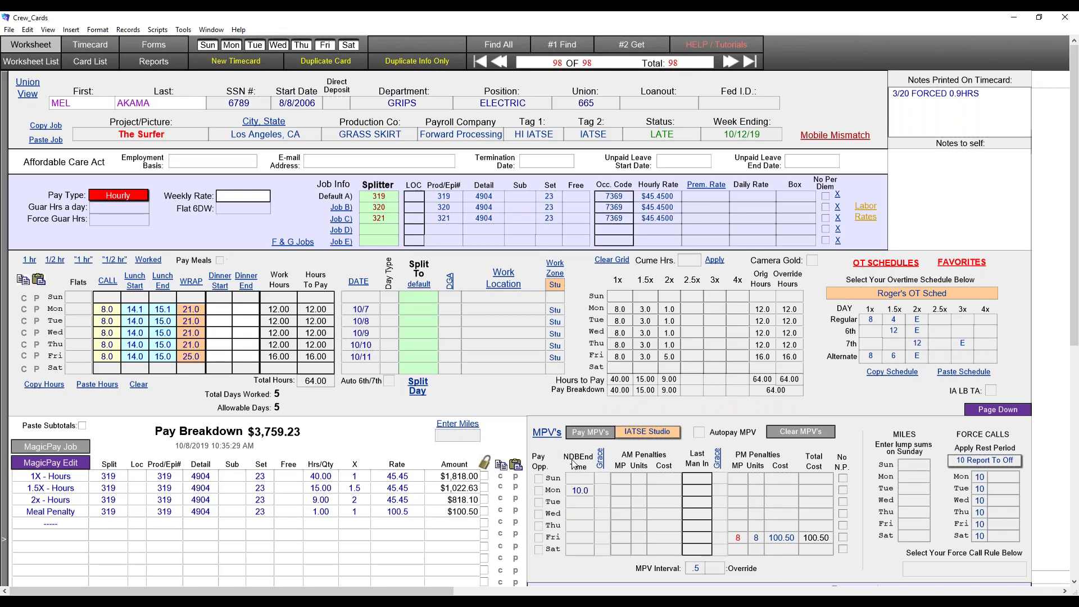
Step: Look at the available meal money types in the Allowances section without choosing one
scroll(611, 469, down, 6)
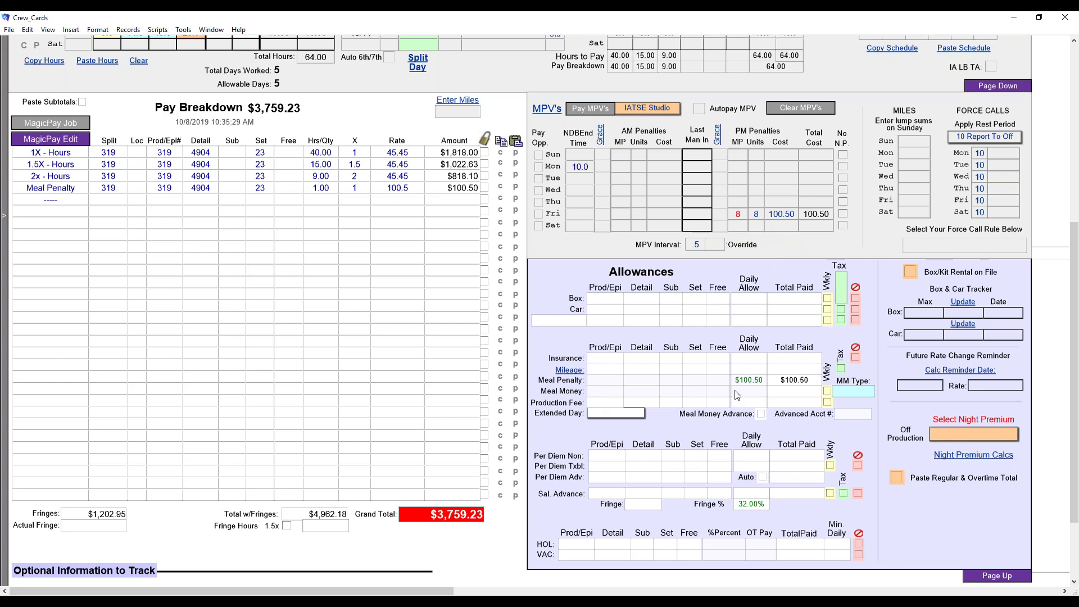
click(866, 394)
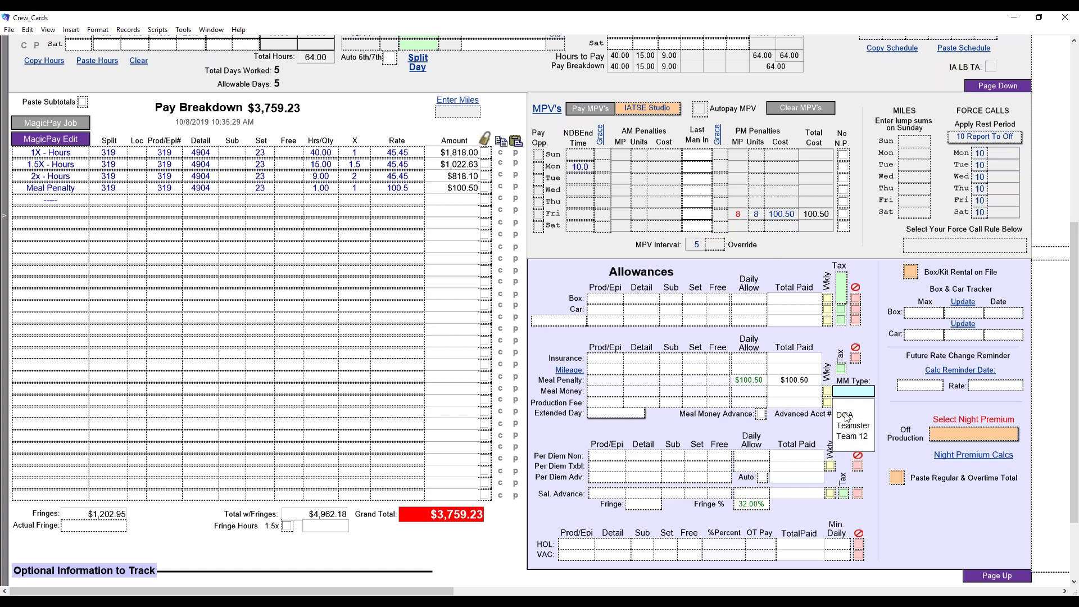
click(788, 423)
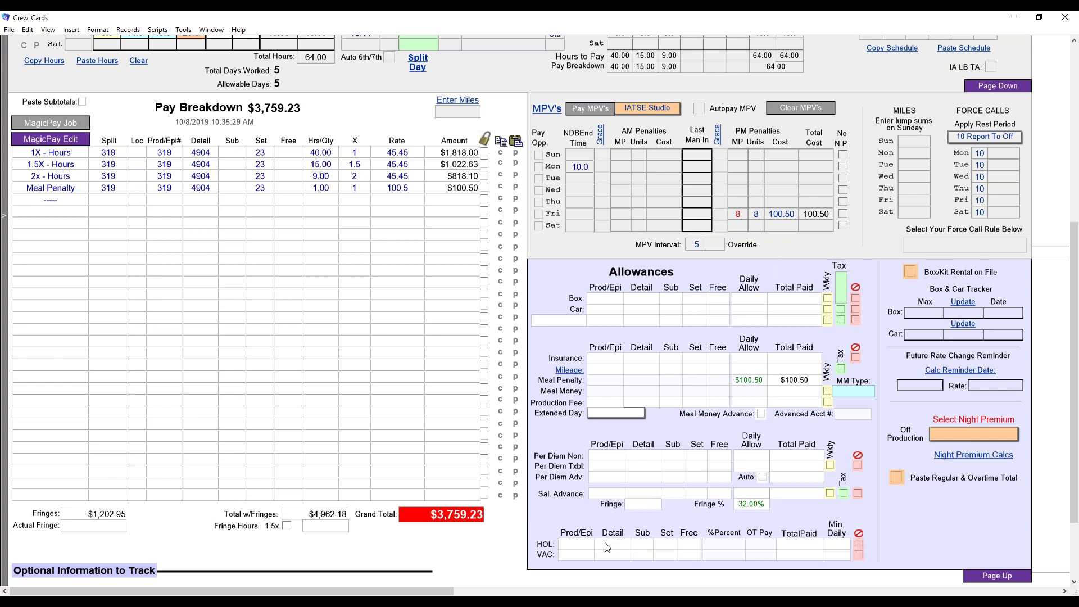
Step: Code the box allowance with Prod/Epi 888, Detail 8888, Sub 88, Set 88 and Free 88
click(617, 300)
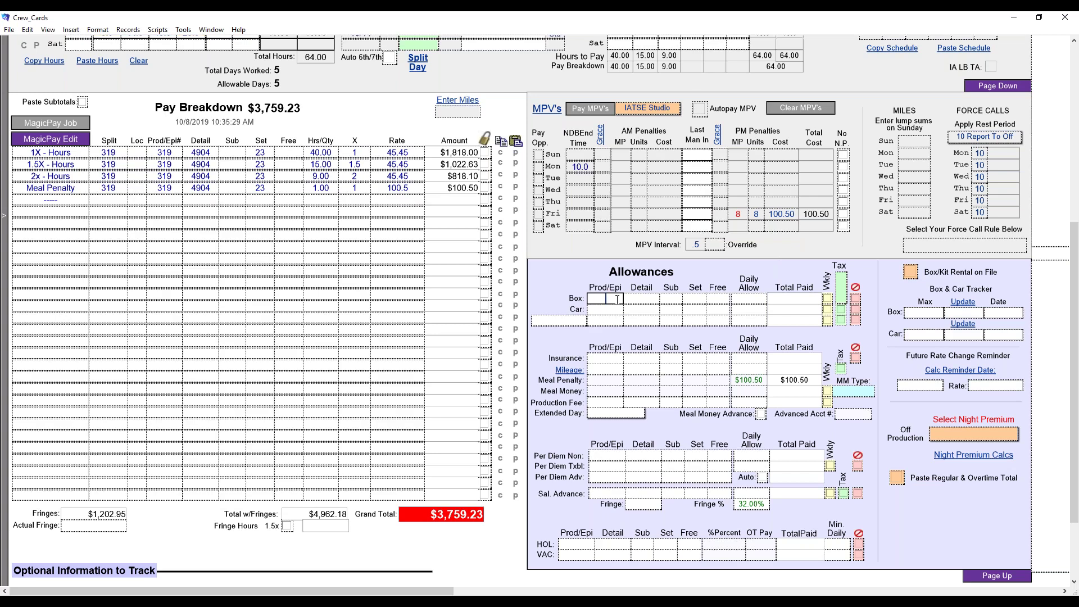
text(888)
key(Tab)
text(8888)
key(Tab)
text(88)
key(Tab)
key(Tab)
key(shift+Tab)
text(88)
key(Tab)
text(88)
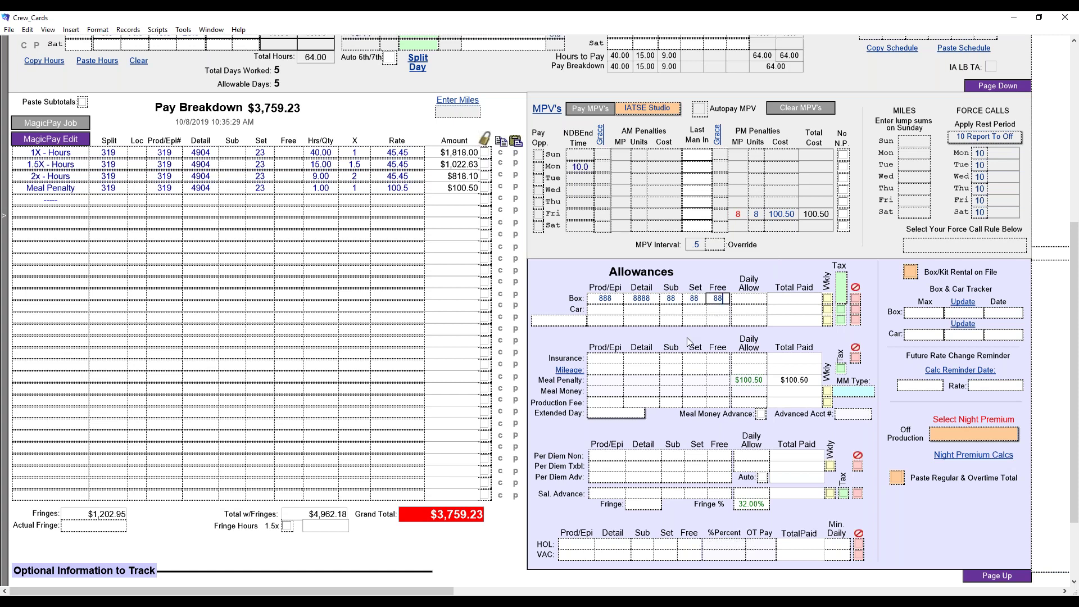
Step: Set the box rental's daily allowance to $10 and recalculate the pay breakdown
click(756, 300)
text(10)
click(29, 125)
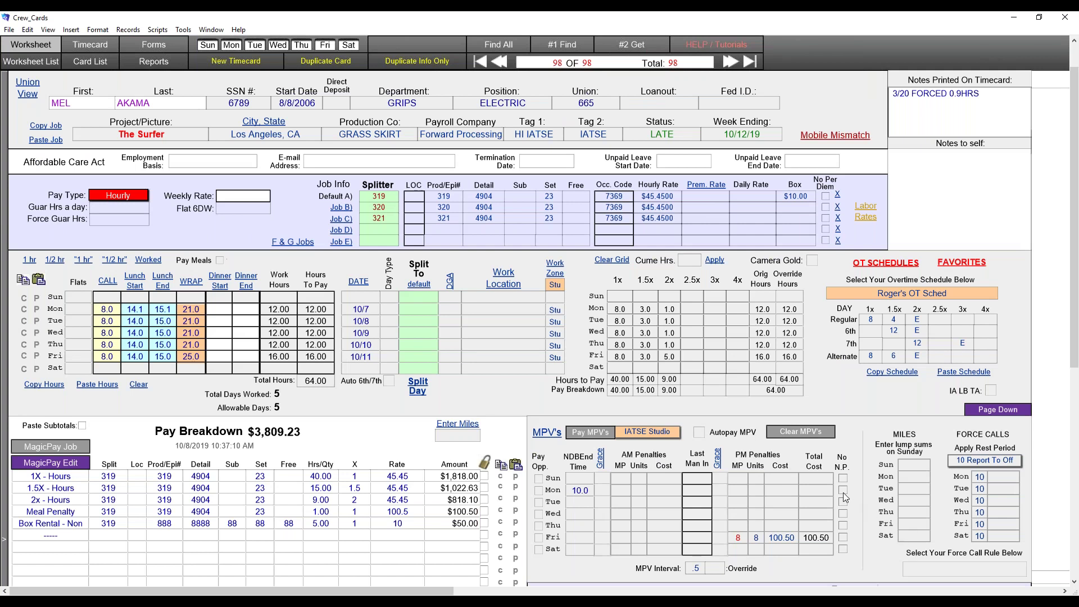
Step: Make the box rental a weekly allowance of $40 and recalculate the pay breakdown
scroll(843, 492, down, 5)
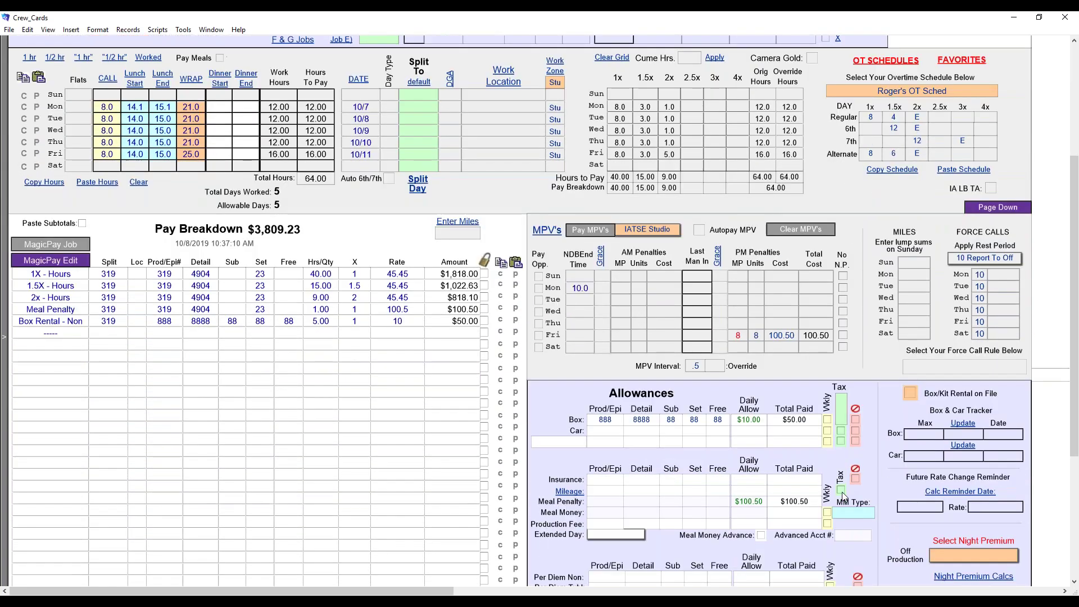
click(828, 423)
click(764, 426)
text(40)
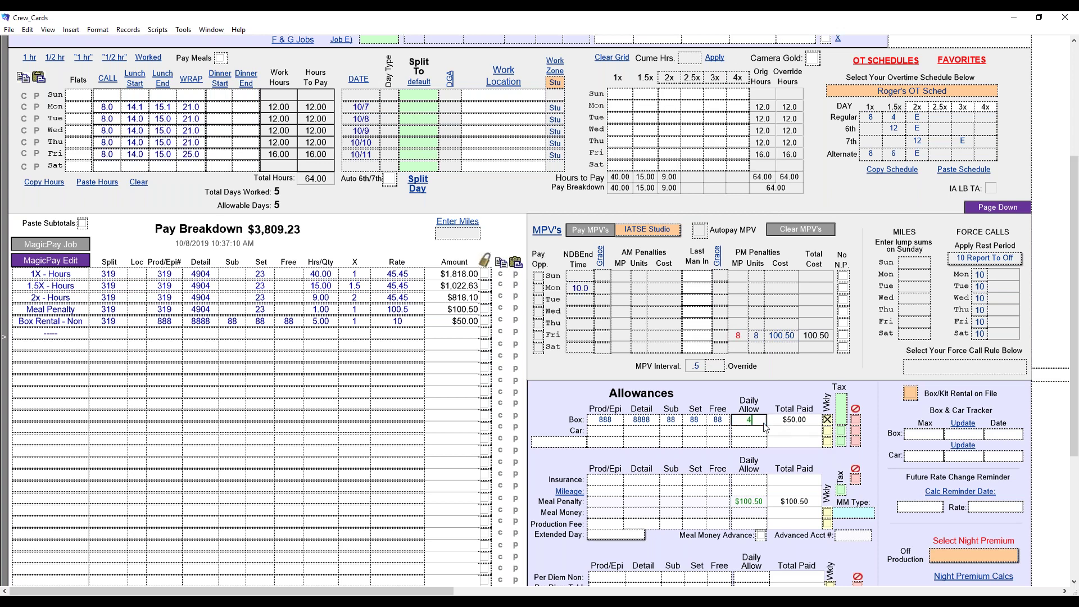
click(718, 455)
click(52, 245)
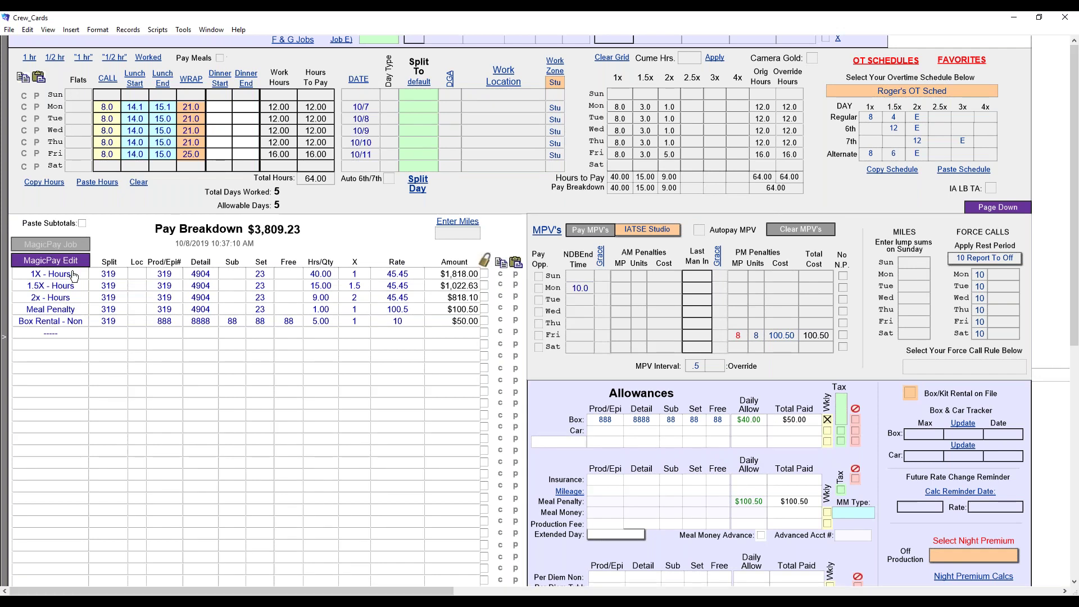
Step: Code the holiday allowance with Prod/Epi 999 and Detail 9999, and set its percentage to 10
scroll(939, 419, down, 9)
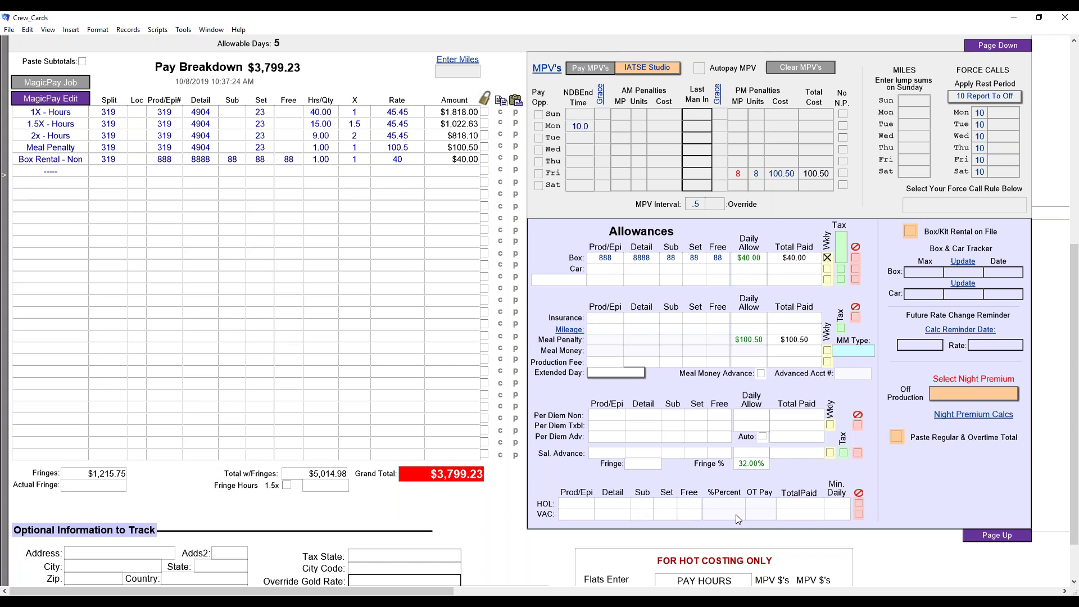
click(585, 509)
text(999)
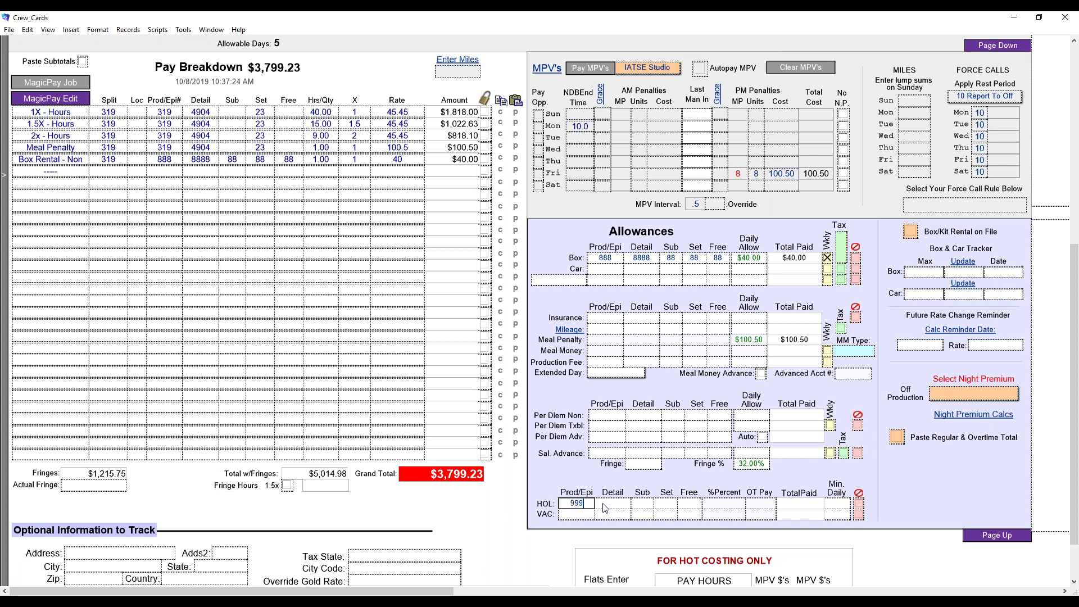
click(607, 507)
text(9999)
click(718, 504)
text(10)
key(Tab)
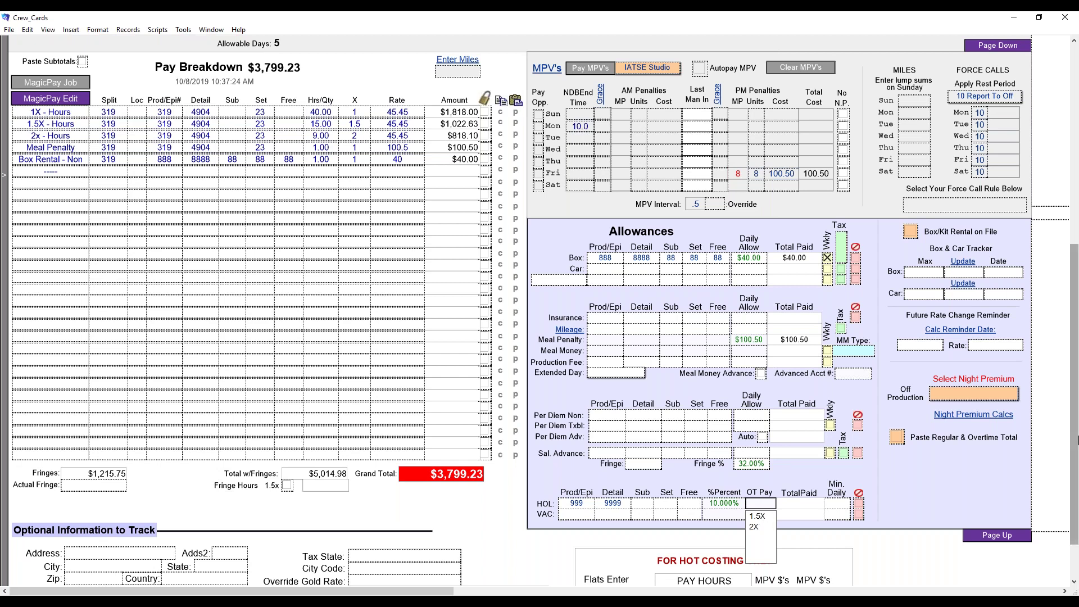
Step: Check the holiday overtime pay options, leave that field blank and recalculate the pay breakdown
drag(1077, 437, 1077, 364)
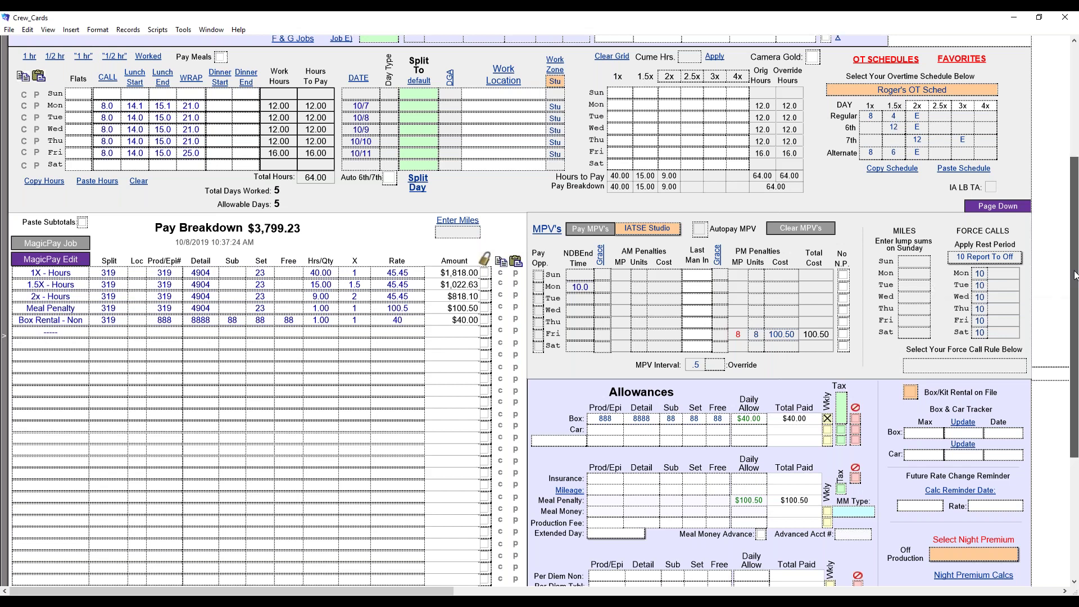
scroll(1075, 275, down, 3)
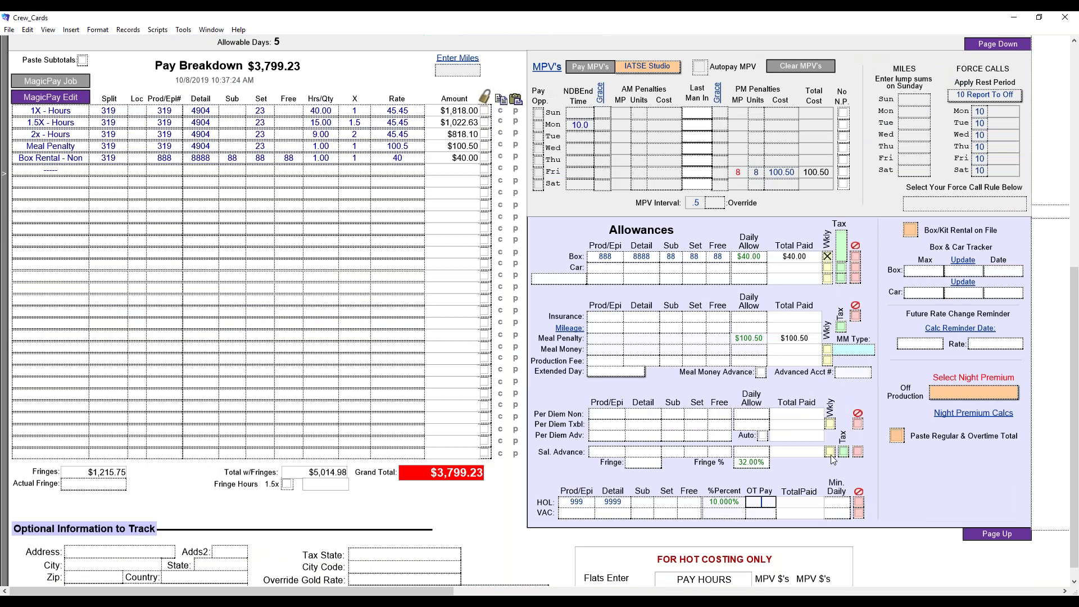
scroll(832, 460, down, 1)
click(760, 446)
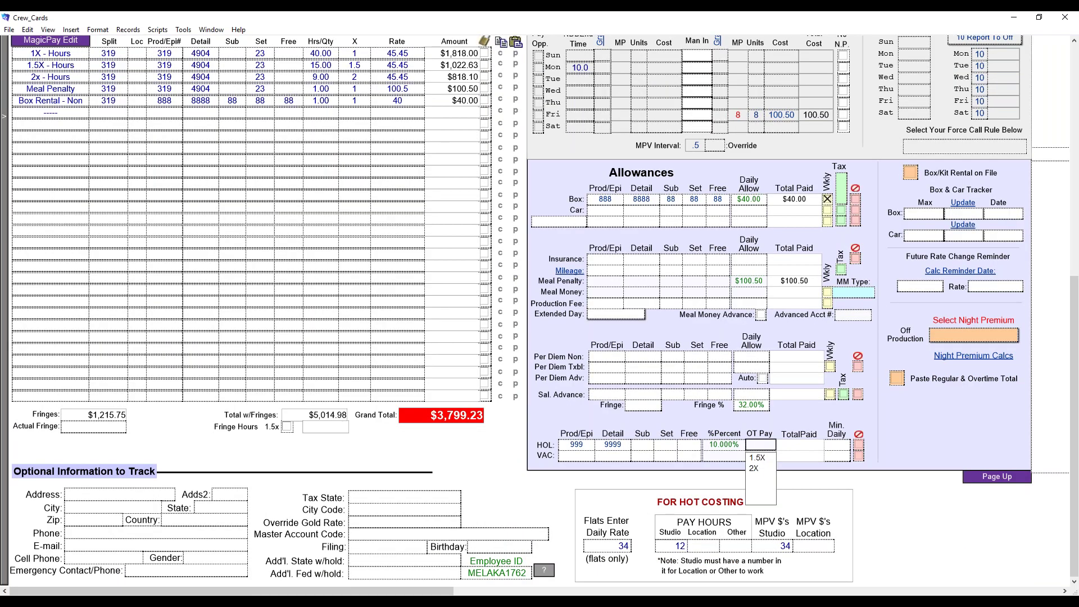
click(868, 513)
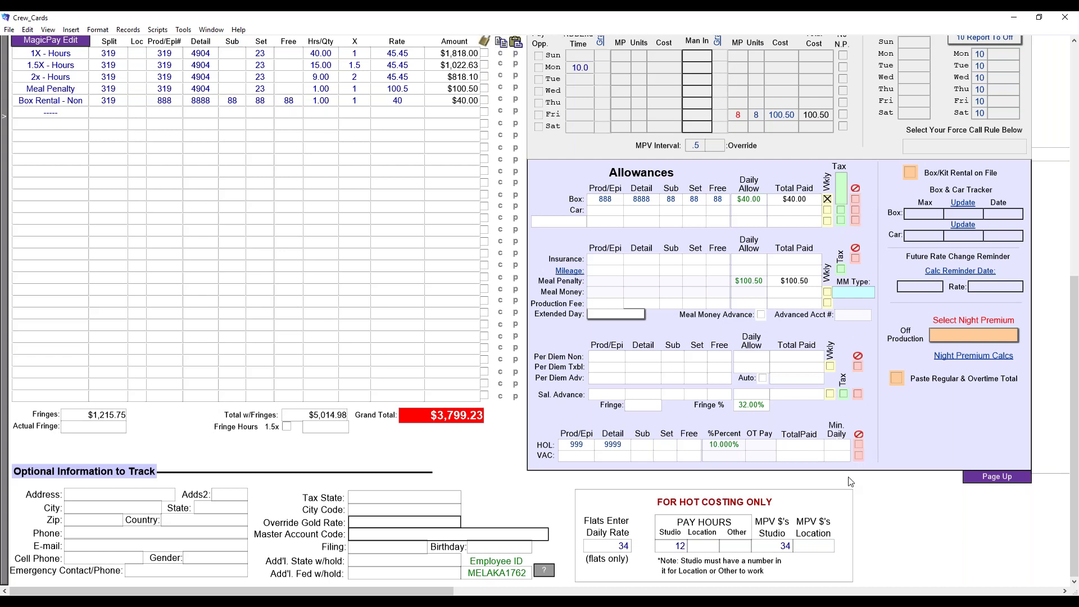
scroll(913, 512, up, 4)
scroll(912, 506, up, 3)
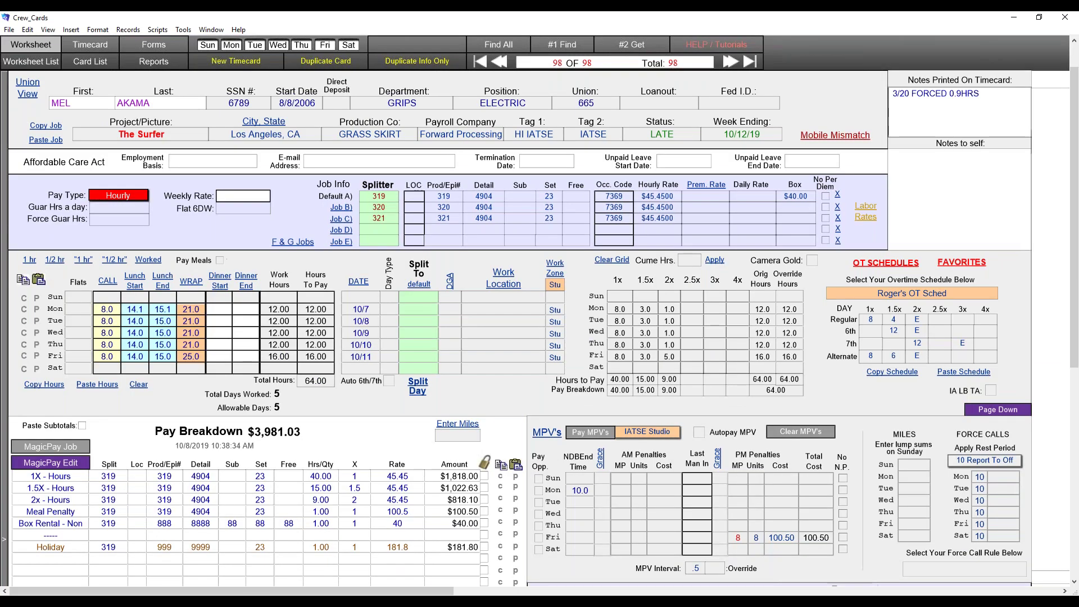
Step: Set the night premium to IATSE Default and open the night premium calculations
scroll(251, 338, down, 2)
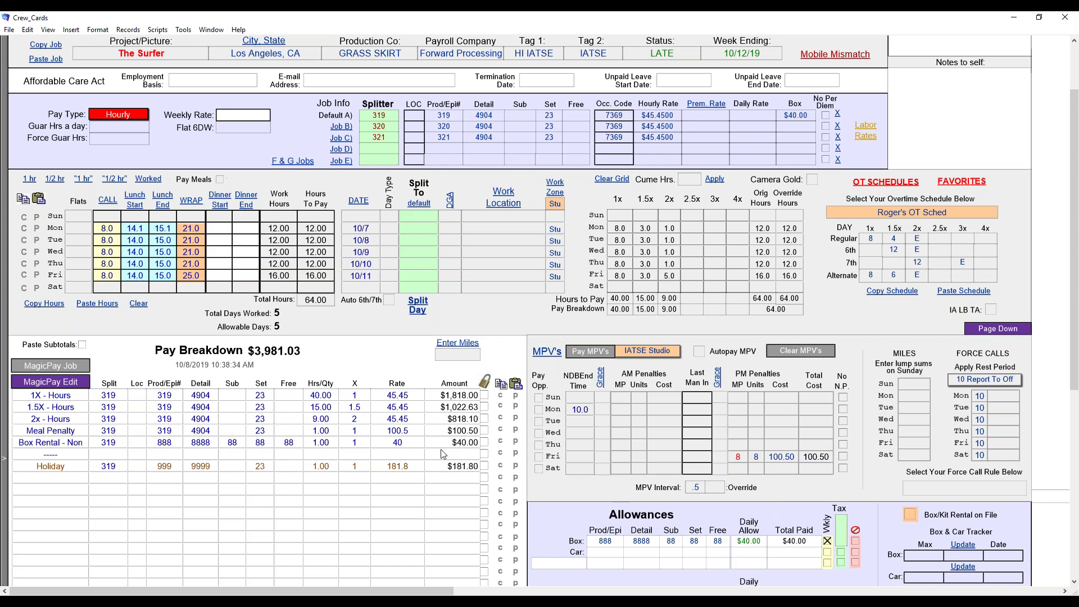
scroll(487, 486, down, 2)
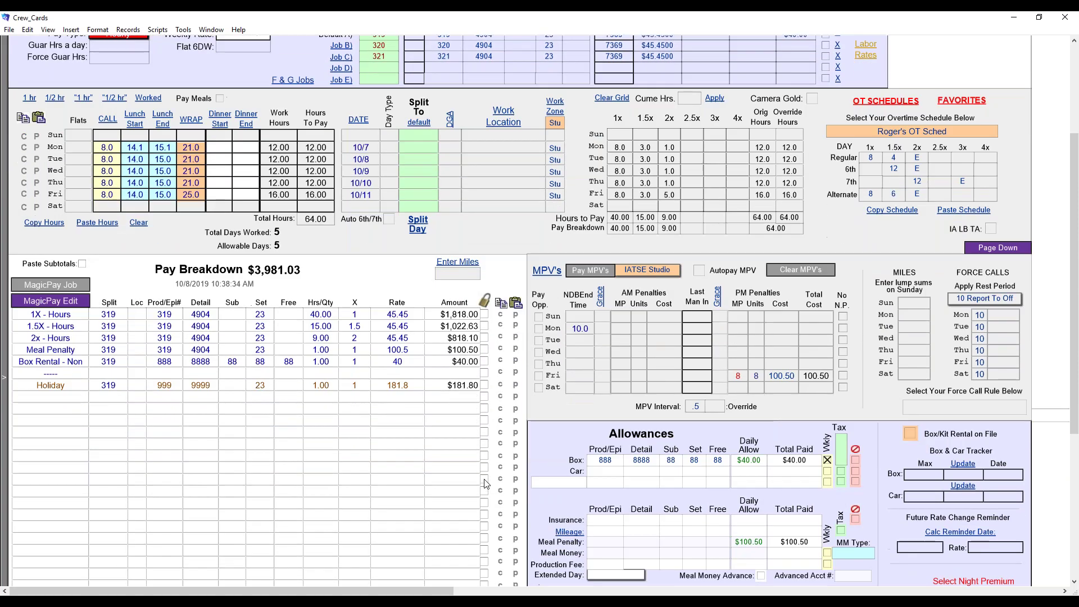
scroll(487, 485, down, 1)
scroll(486, 485, down, 3)
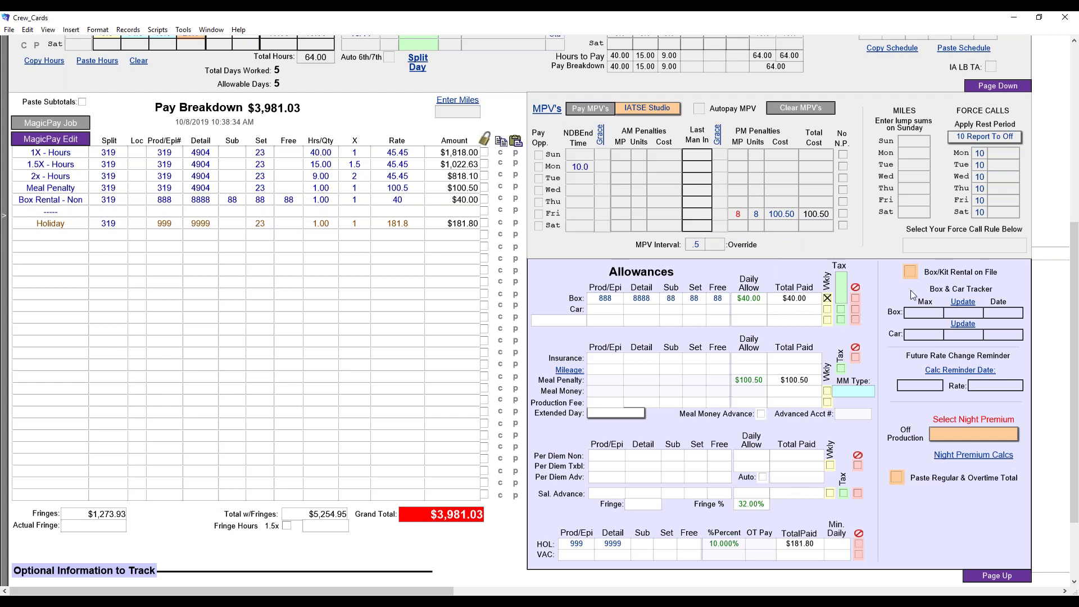
click(963, 436)
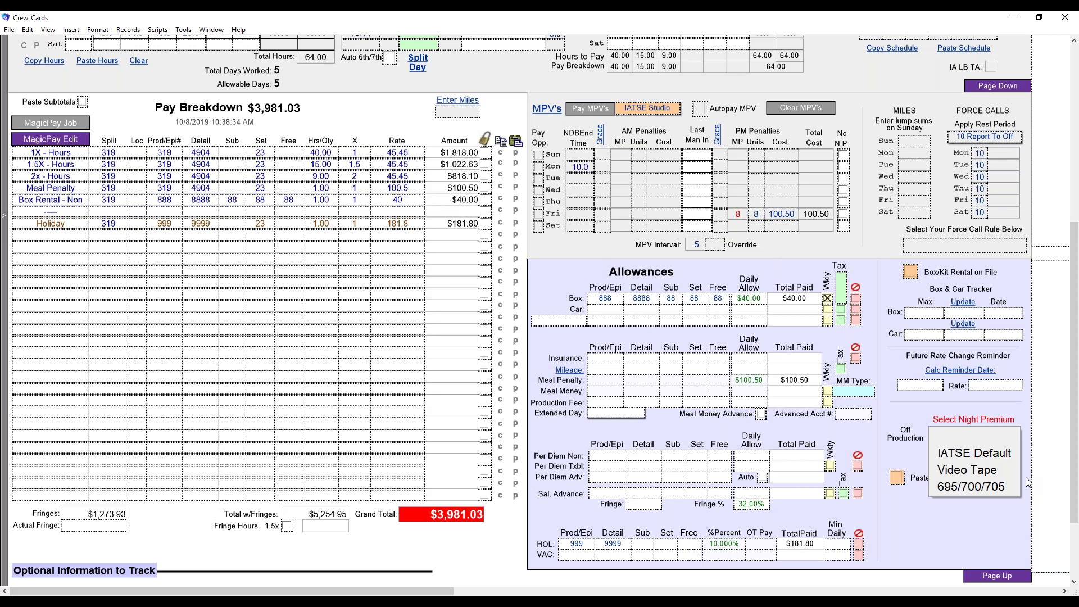
click(963, 453)
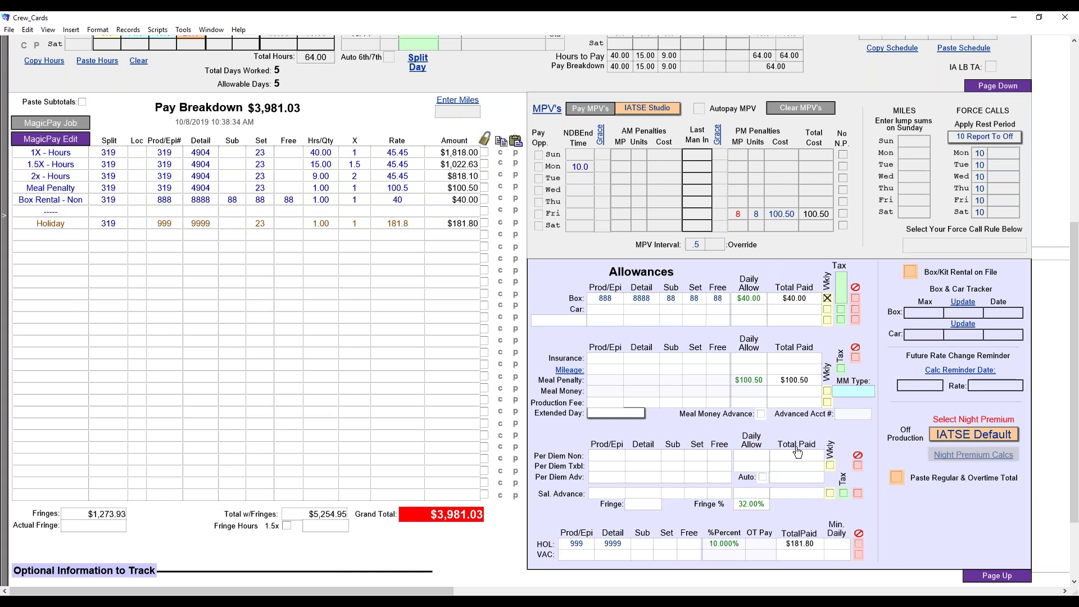
click(989, 458)
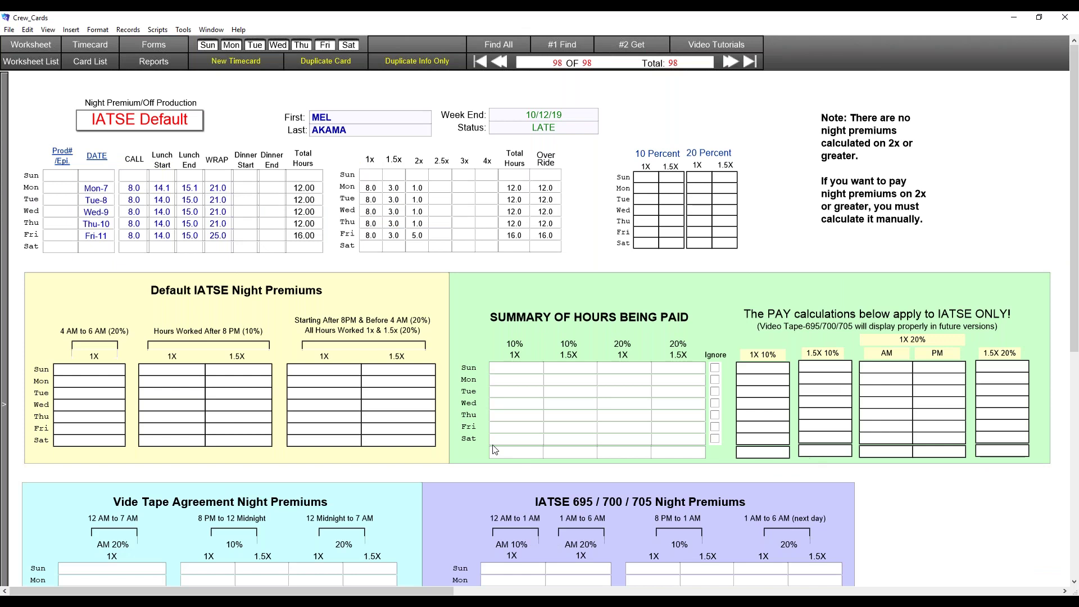
Step: Review the default IATSE, video tape and 695/700/705 night premium grids, and return to the worksheet
scroll(989, 513, down, 4)
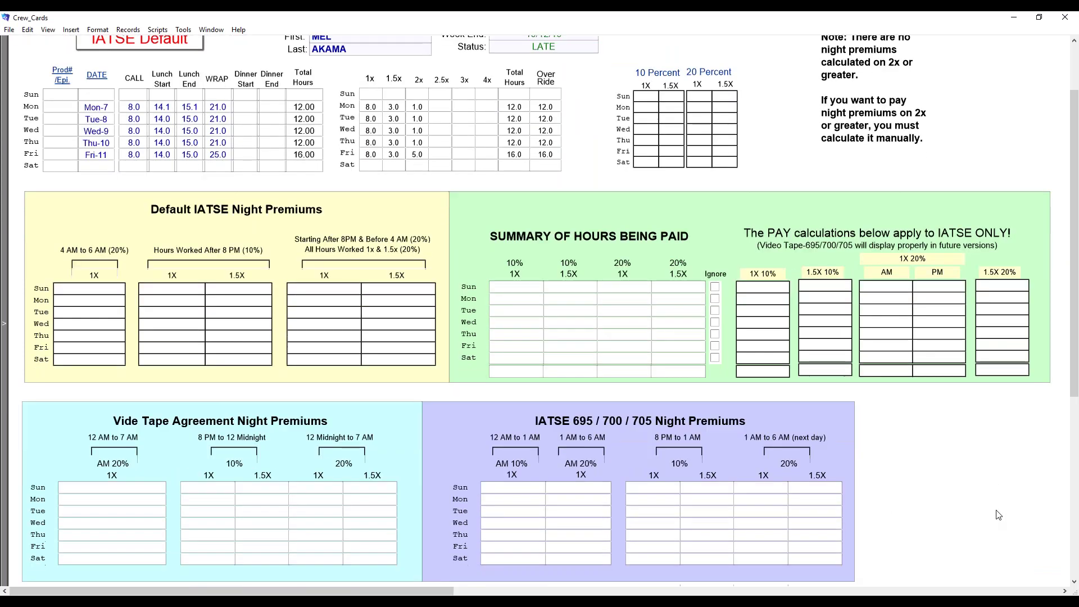
scroll(998, 515, up, 4)
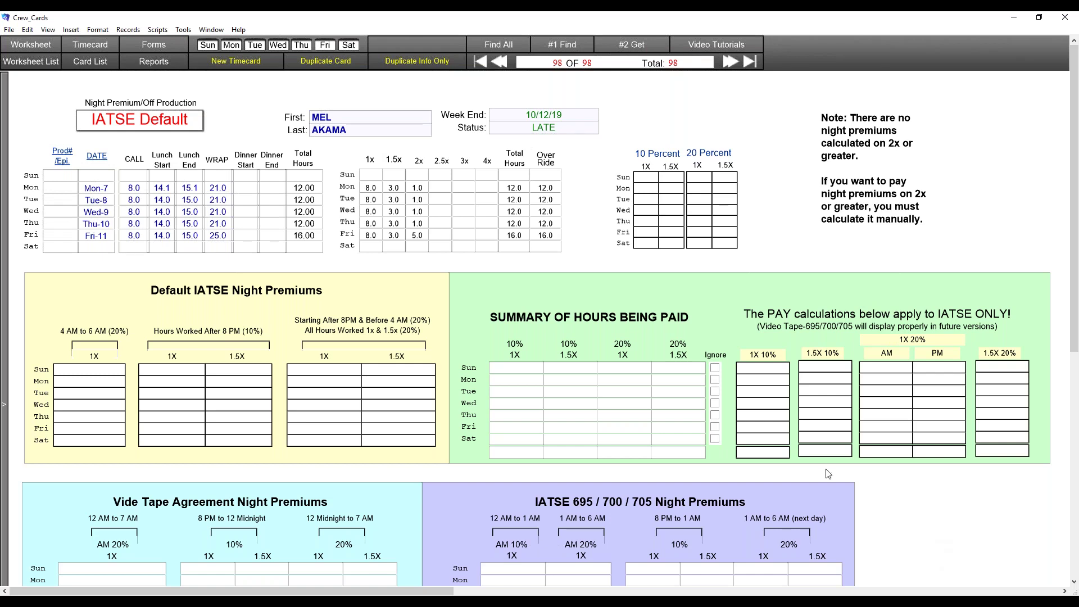
click(4, 200)
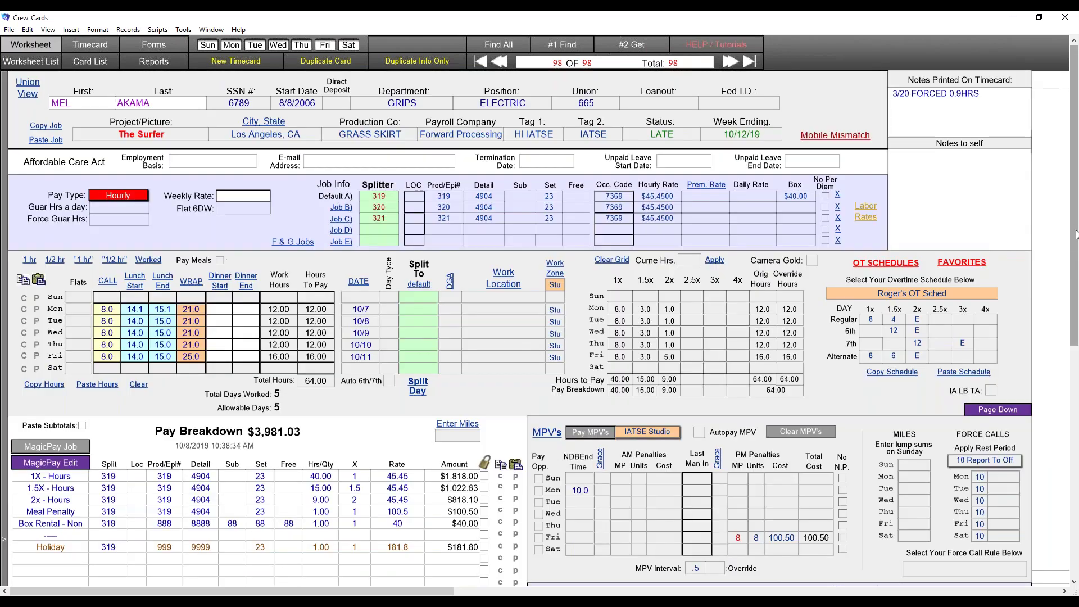
Step: Set the timecard's fringe percentage to 25% in the Allowances section
scroll(1071, 273, down, 3)
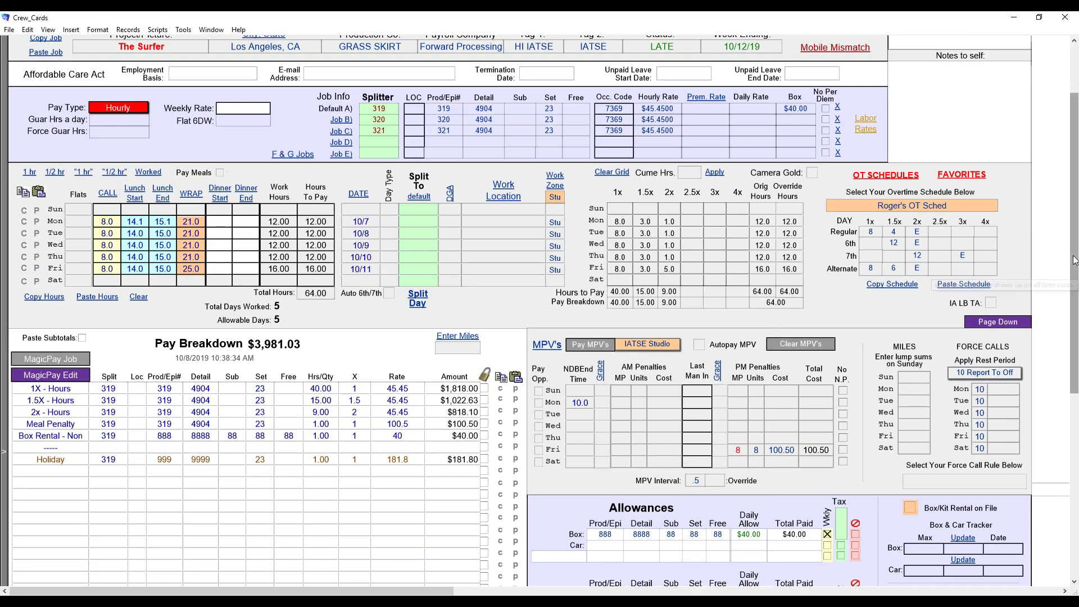
scroll(1072, 315, down, 4)
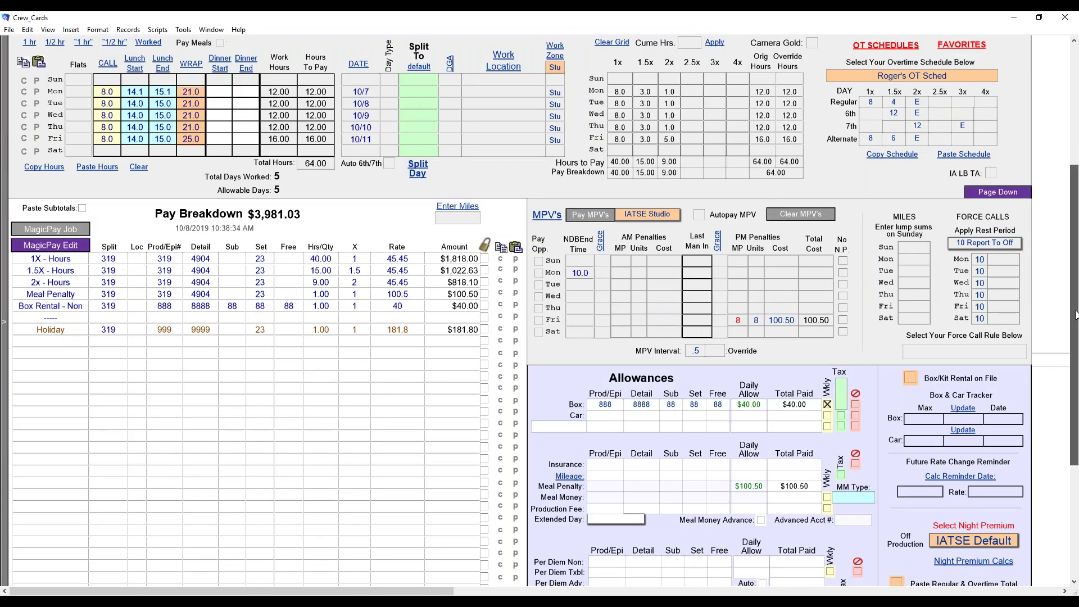
scroll(1072, 328, down, 2)
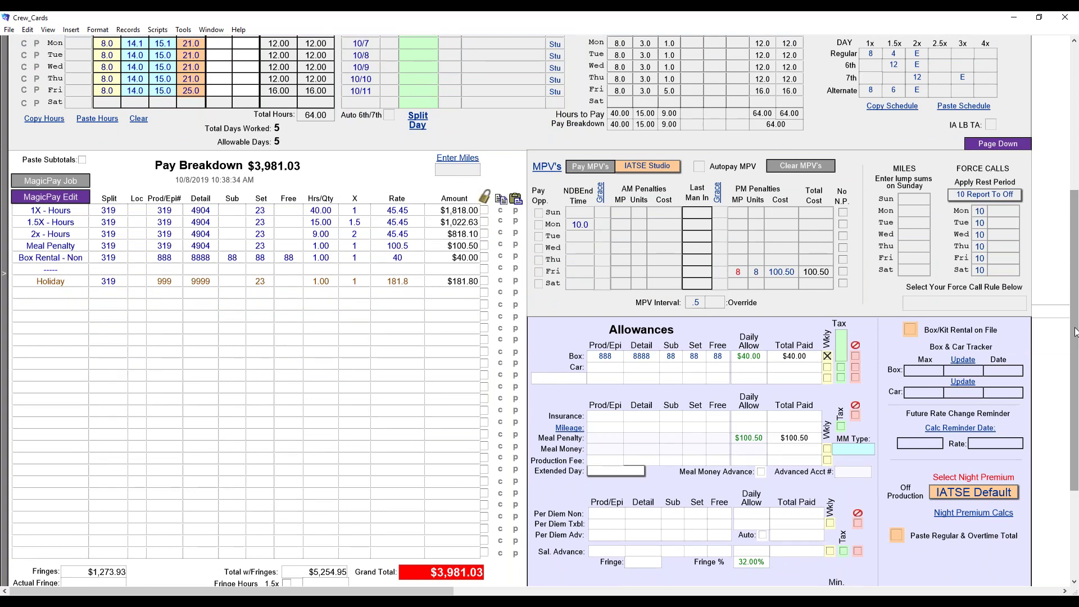
drag(1074, 331, 1072, 384)
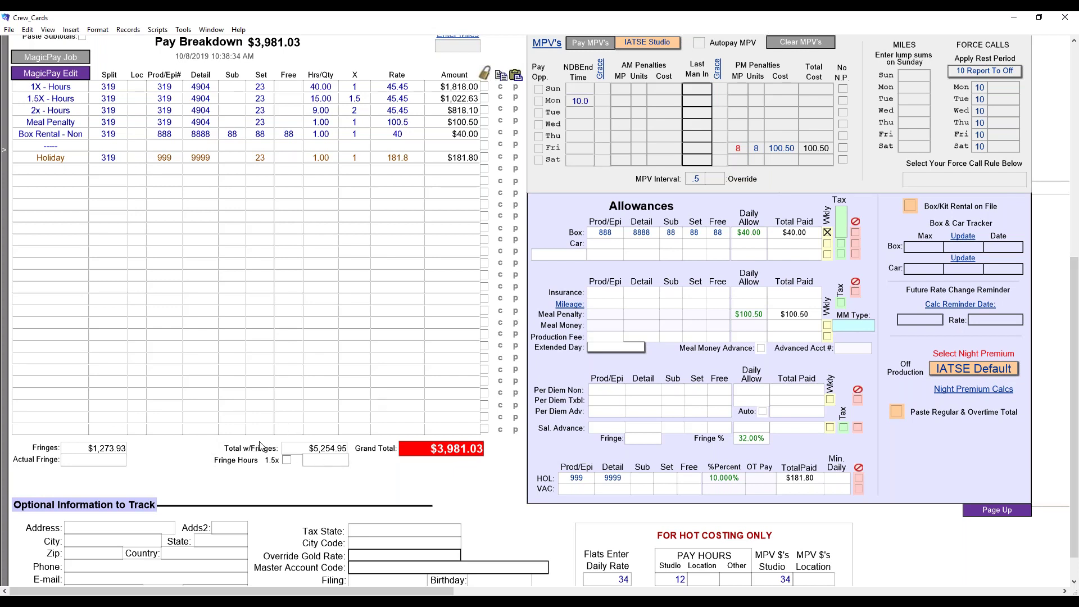
click(762, 442)
text(.25)
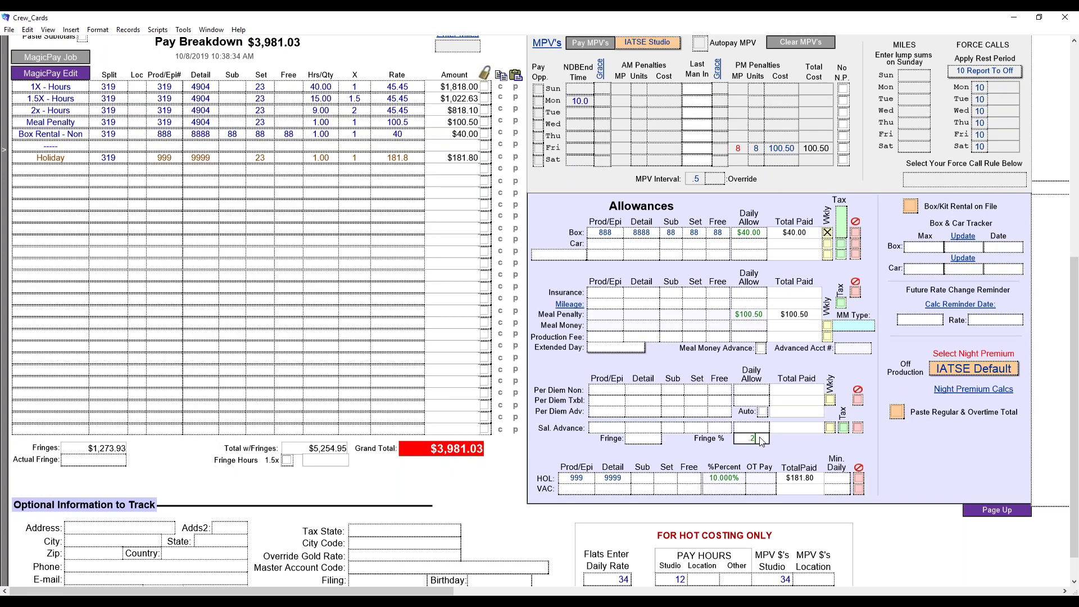
click(885, 461)
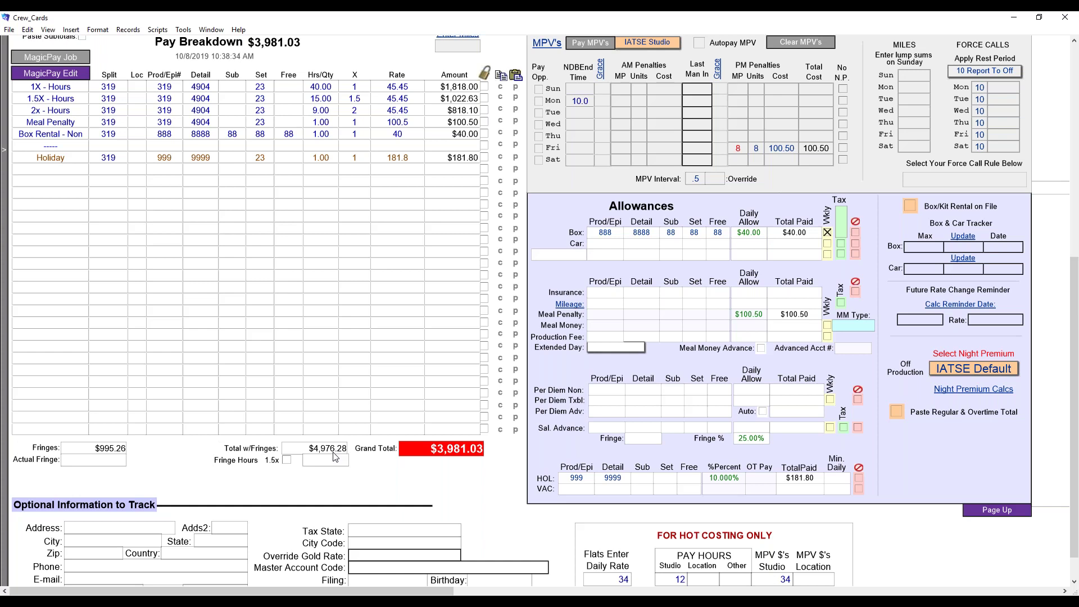
scroll(450, 403, up, 1)
scroll(450, 403, up, 5)
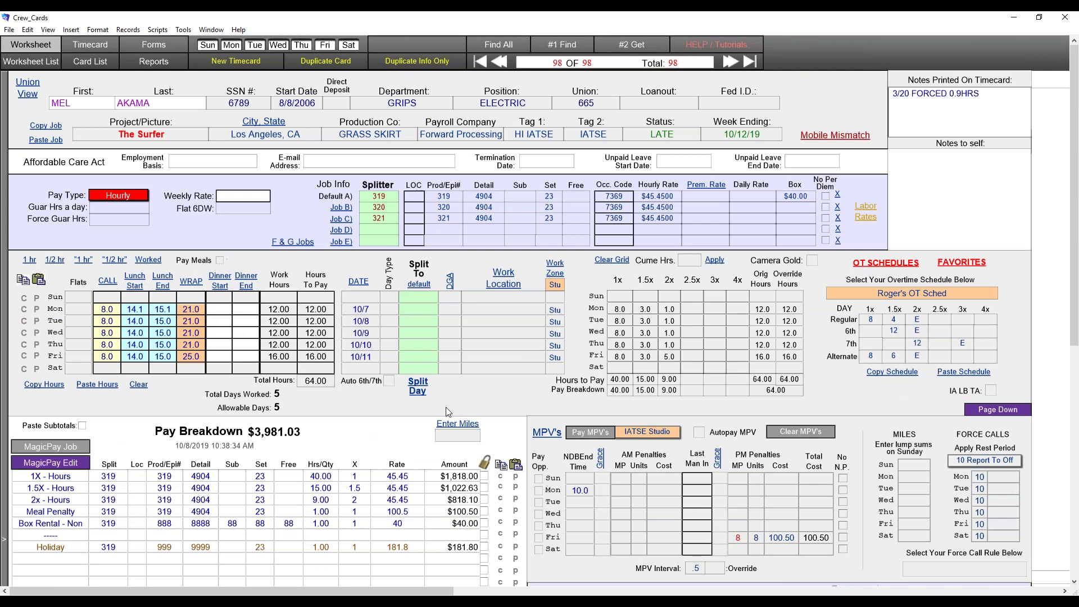
Step: Review the pay breakdown, allowances, fringe amount and total with fringes on the timecard worksheet
scroll(447, 412, down, 2)
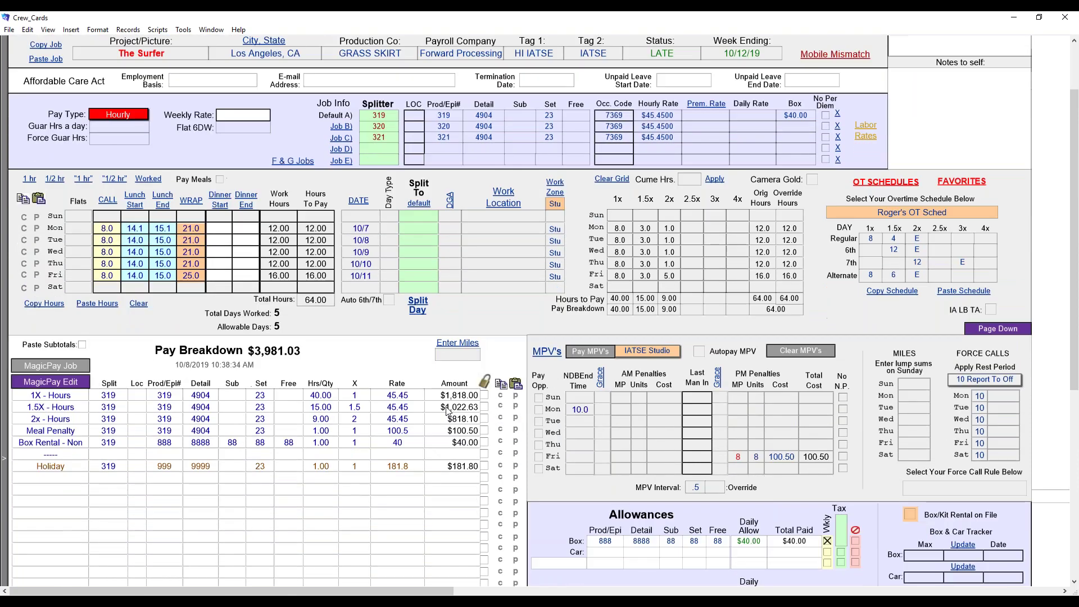
scroll(447, 412, down, 3)
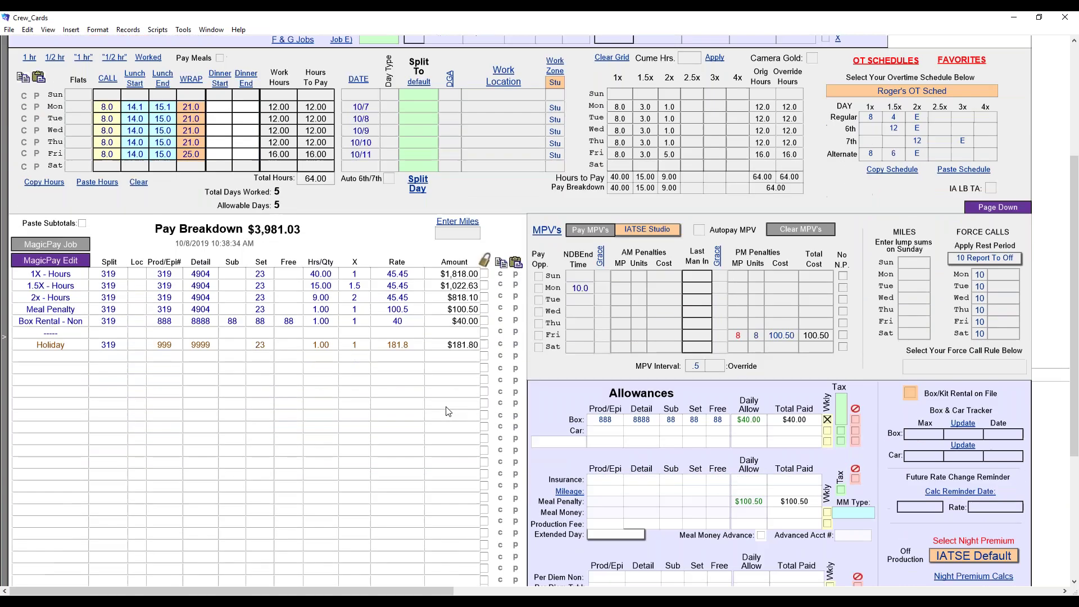
scroll(448, 412, down, 3)
scroll(448, 412, down, 1)
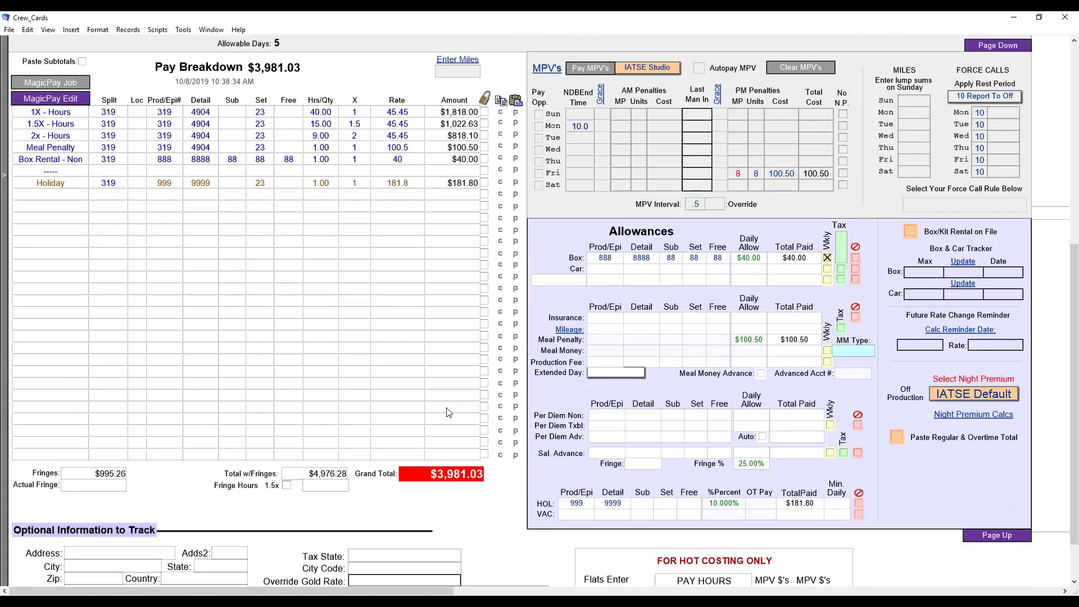
scroll(448, 413, up, 1)
scroll(448, 412, down, 2)
scroll(448, 413, up, 3)
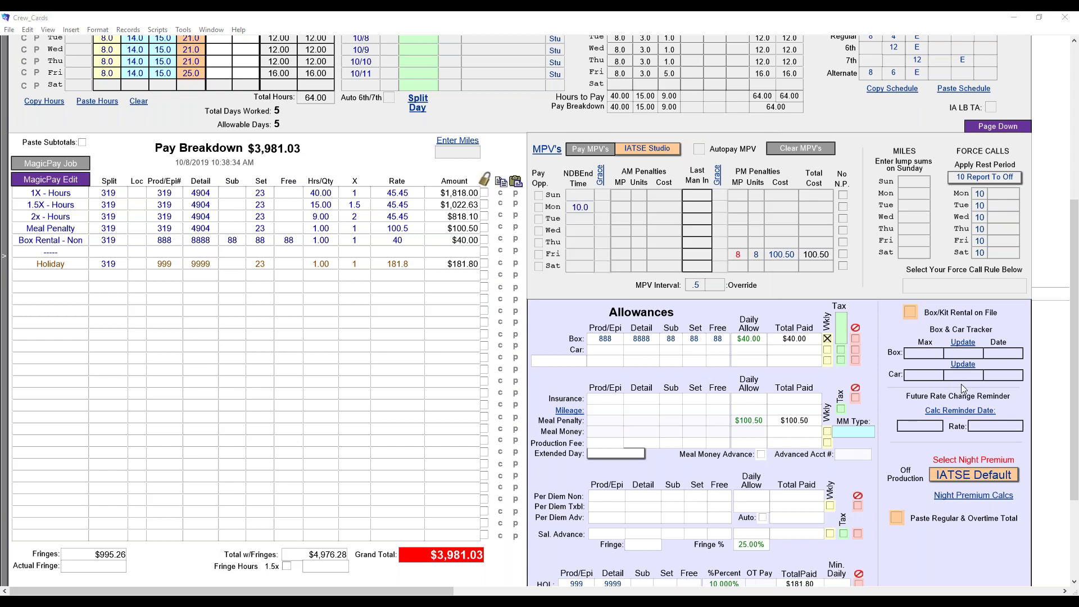
scroll(917, 323, up, 4)
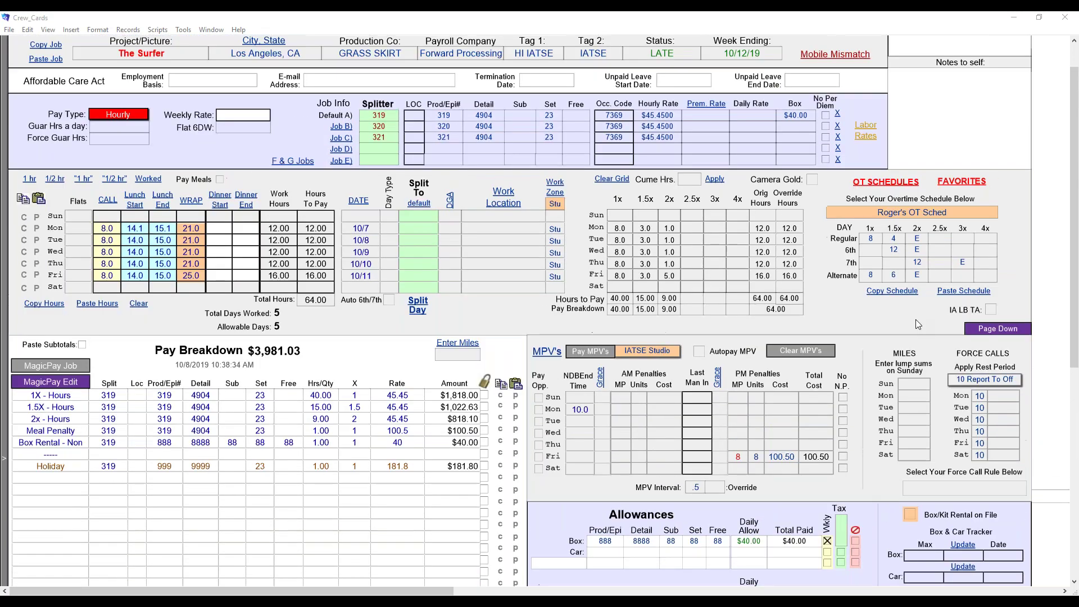
scroll(915, 320, up, 2)
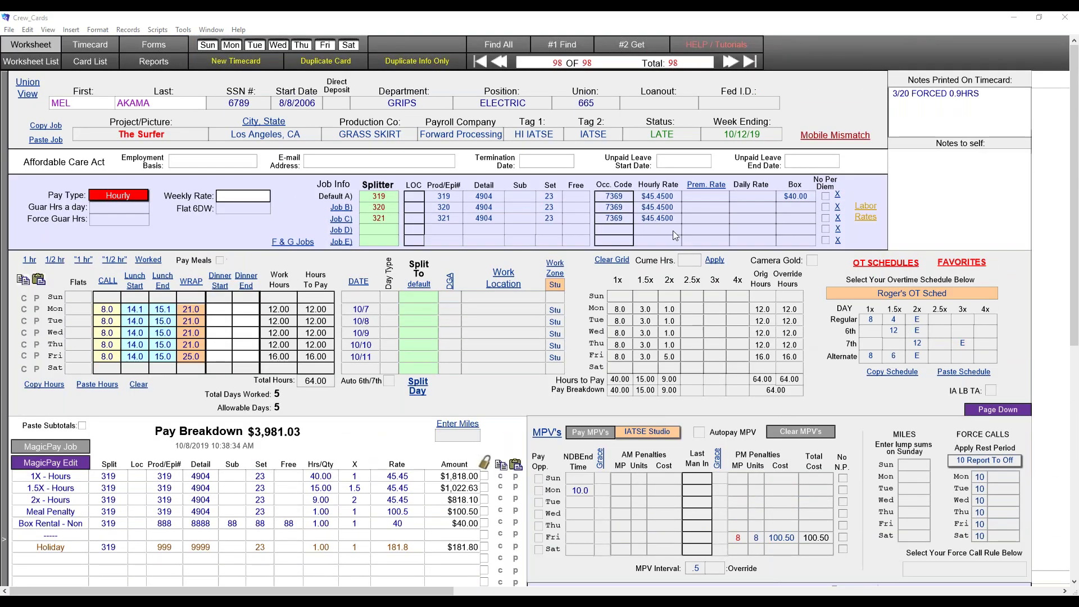
Step: Set Job C's Prod/Epi number to 320 and rename its splitter to RERATE
click(652, 218)
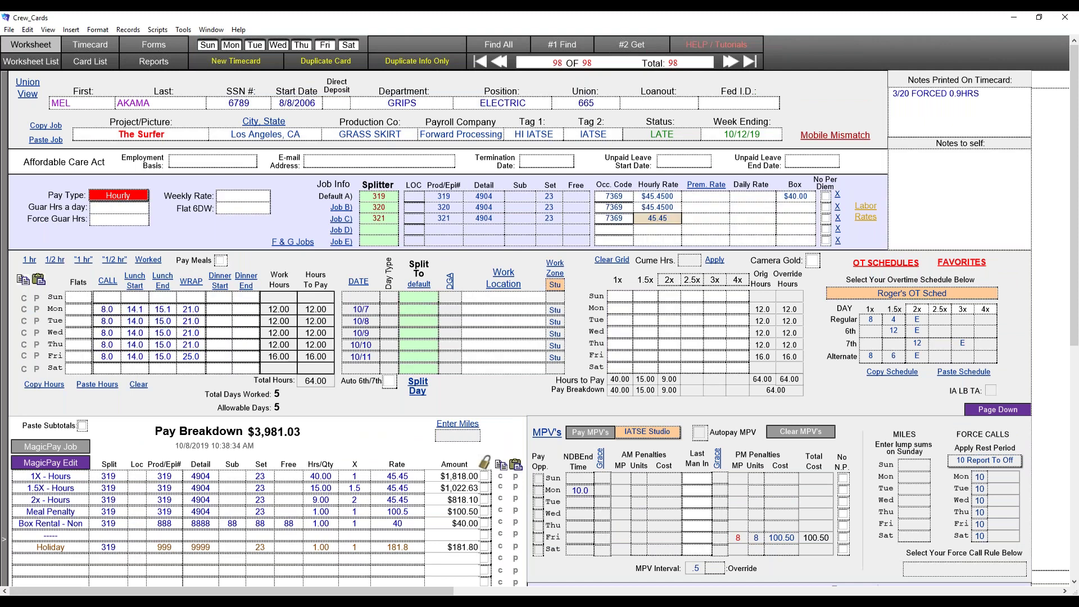
click(392, 221)
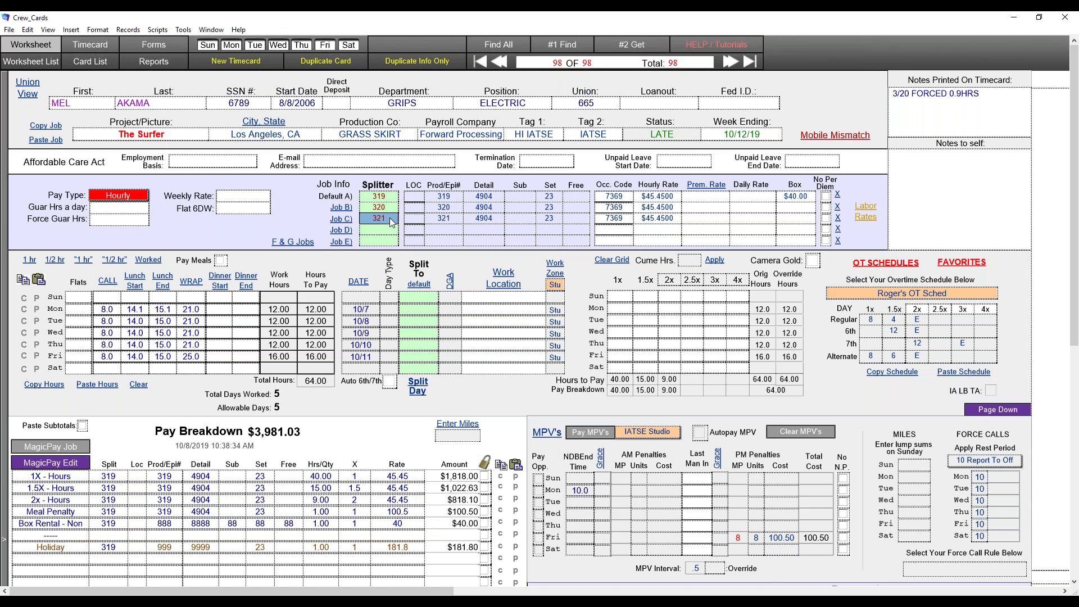
click(454, 221)
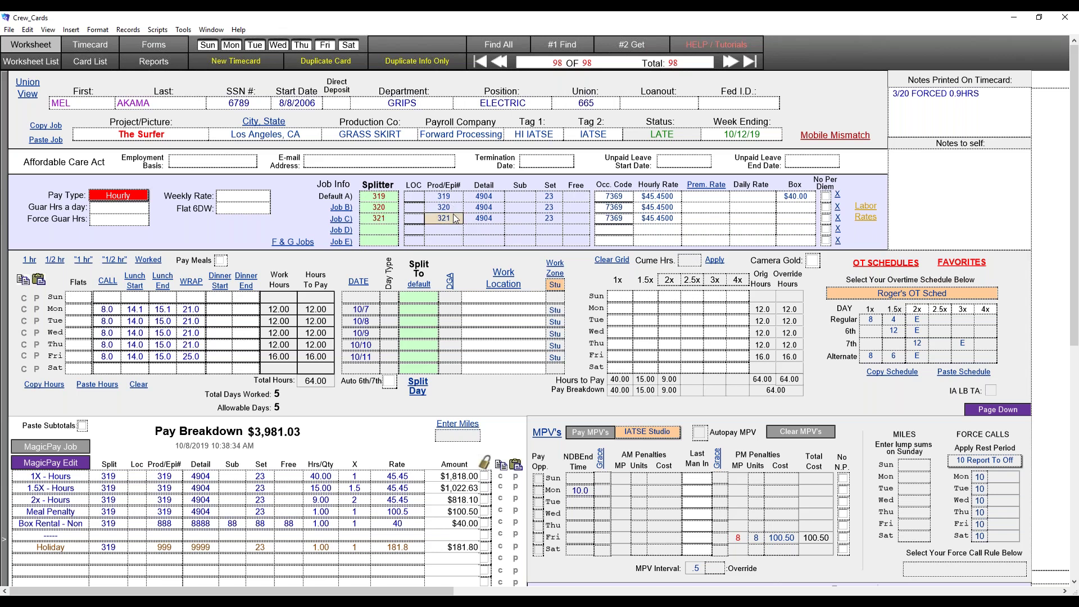
text(320)
click(392, 219)
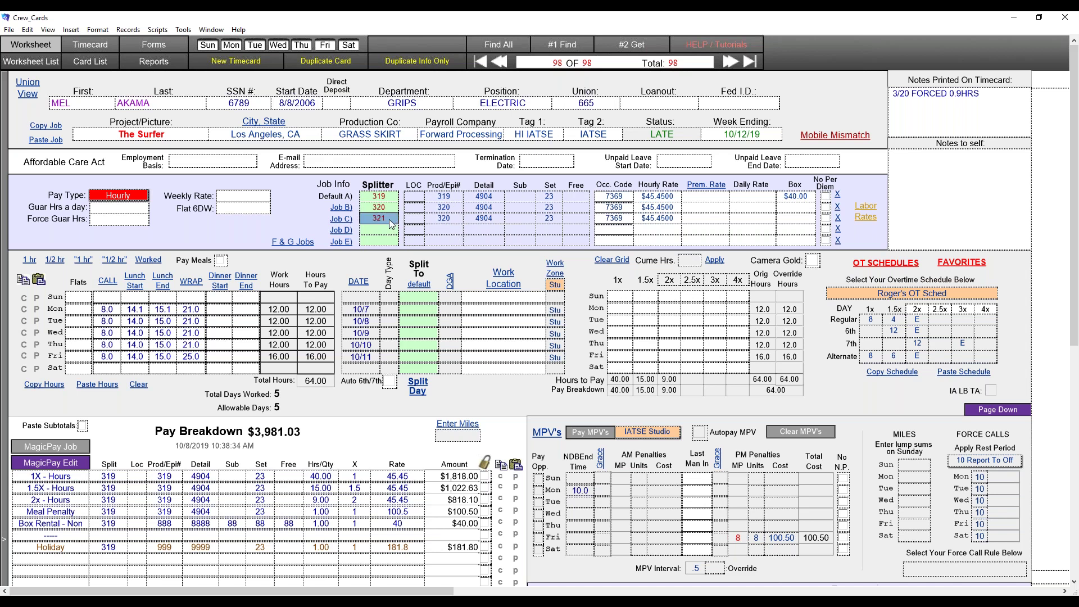
text(RERATE)
Step: Change Job C's hourly rate to 54.54 in the job information grid
click(661, 219)
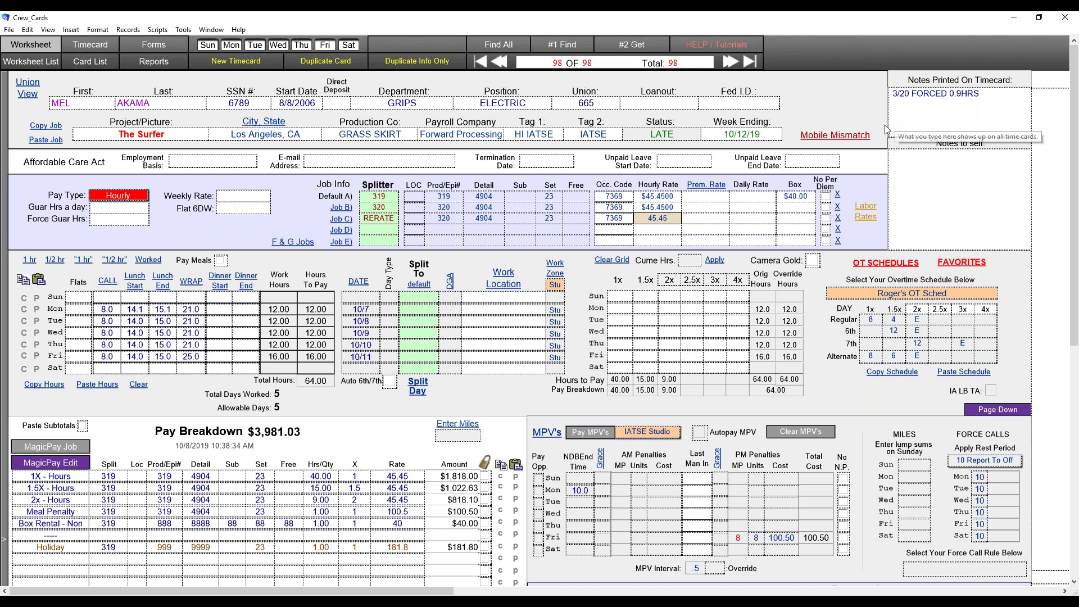
key(BackSpace)
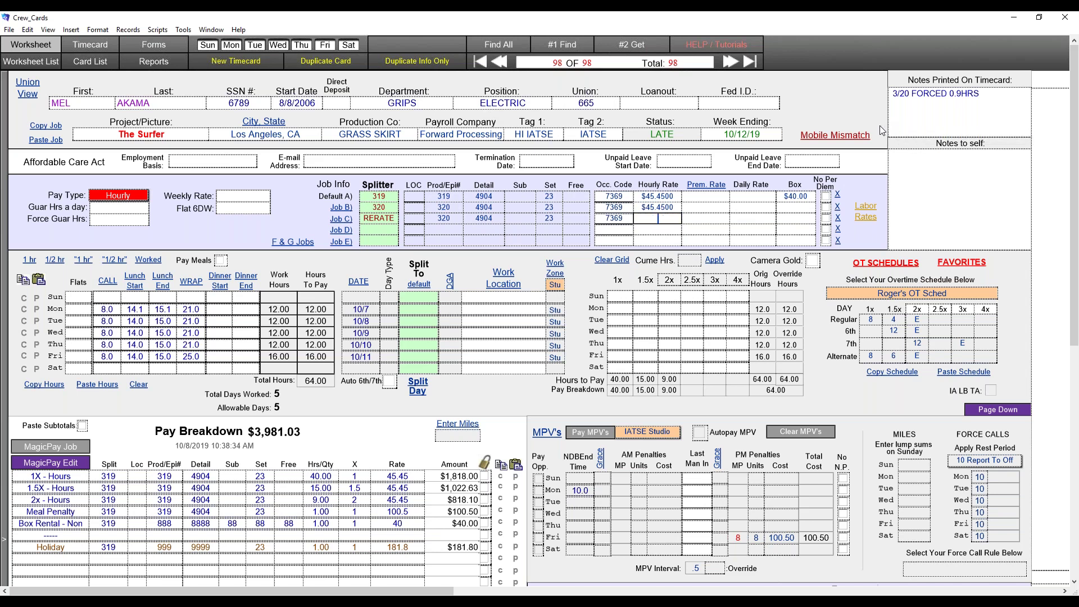
text(54.54)
click(591, 281)
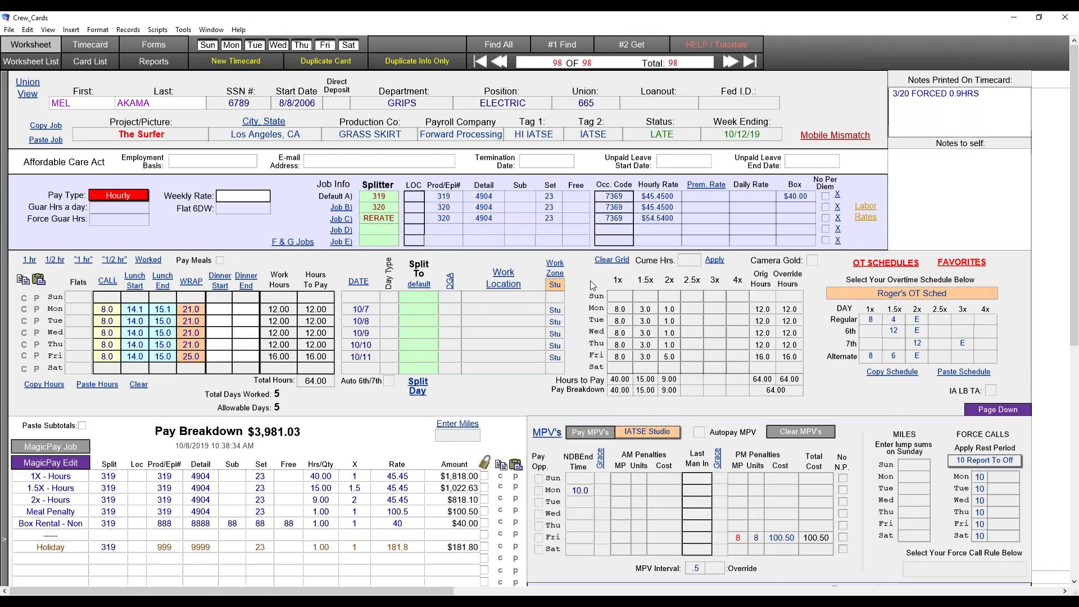
Step: Assign Friday 10/11 to the RERATE job in the day's Split To cell
click(382, 221)
click(420, 333)
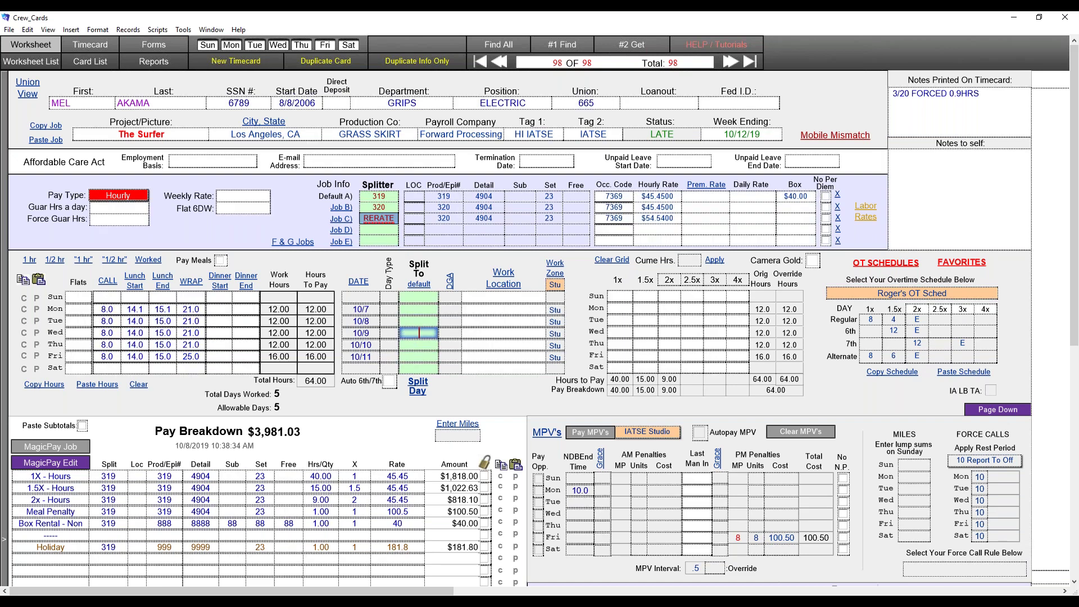
click(418, 356)
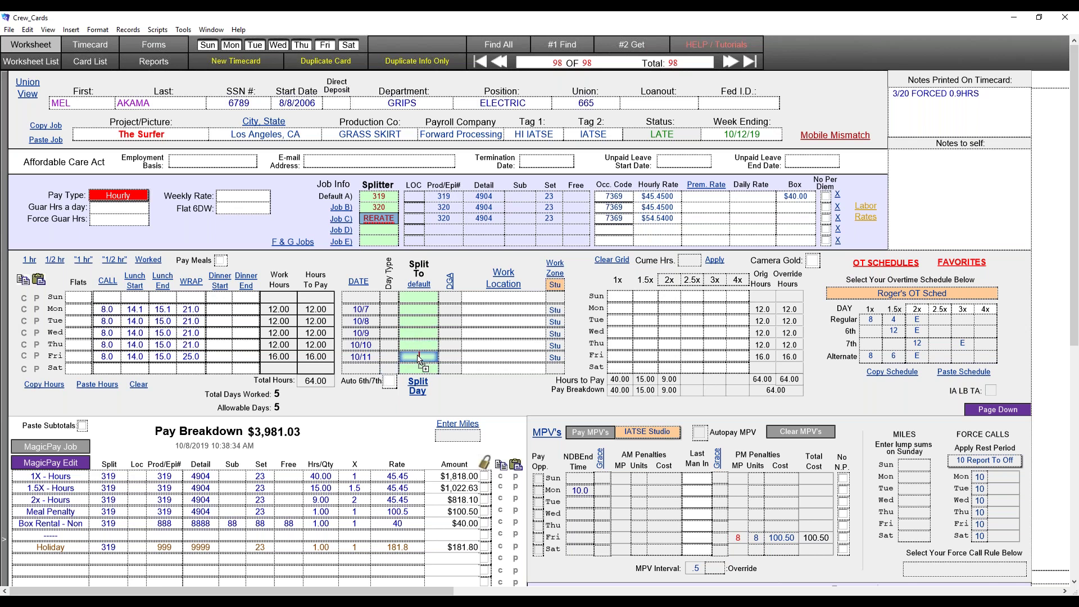
text(RERATE)
Step: Set Job C's occupation code to 7370 and recalculate the pay breakdown
click(620, 219)
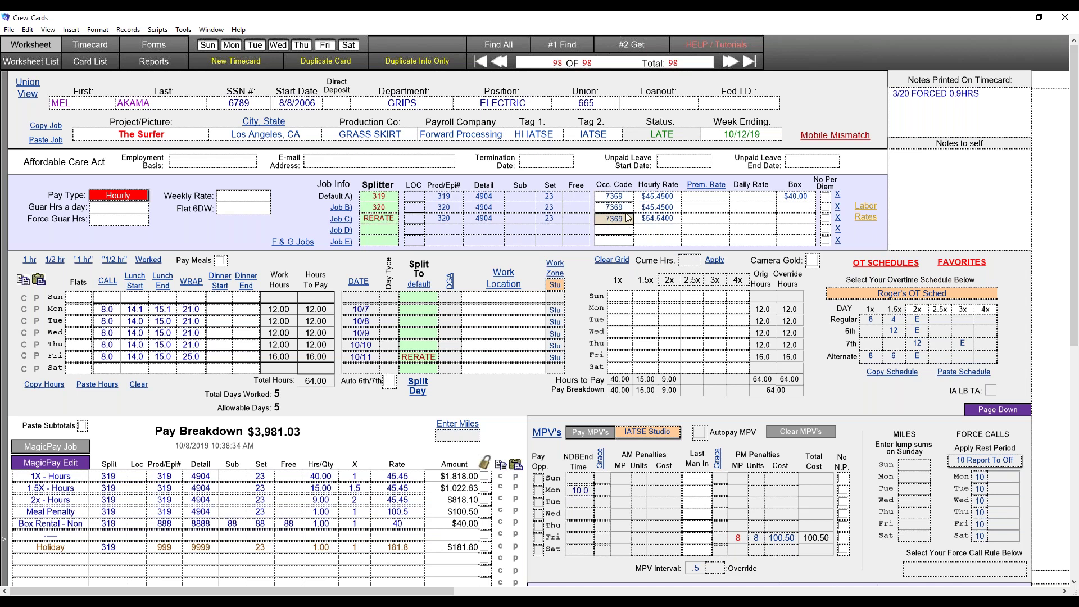
key(BackSpace)
key(BackSpace)
text(70)
click(535, 255)
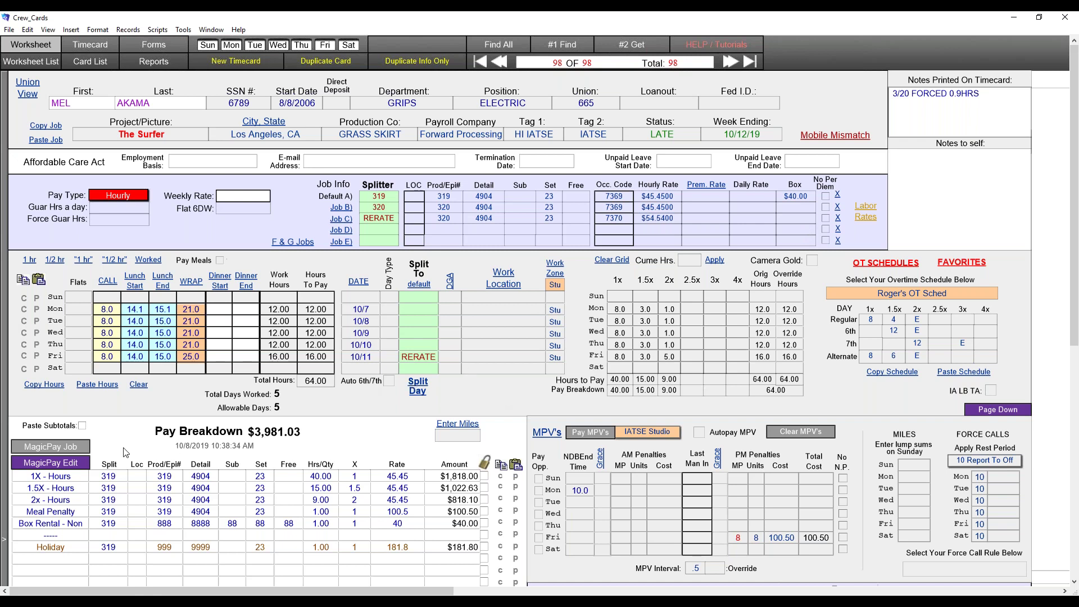
click(77, 453)
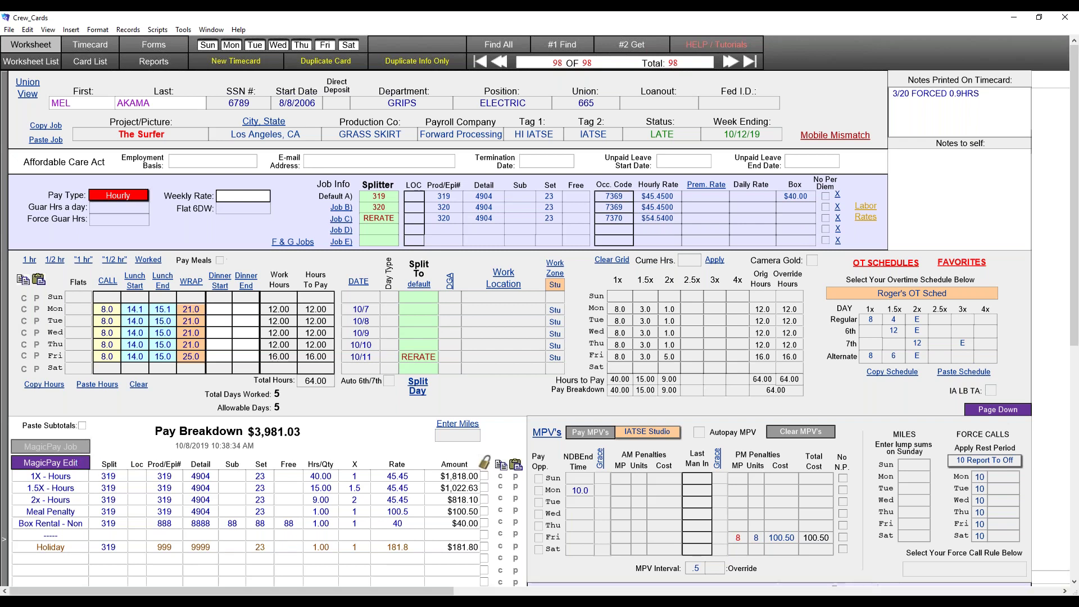
Step: Split Thursday 10/10 to job 320 and recalculate the pay breakdown
scroll(124, 506, down, 3)
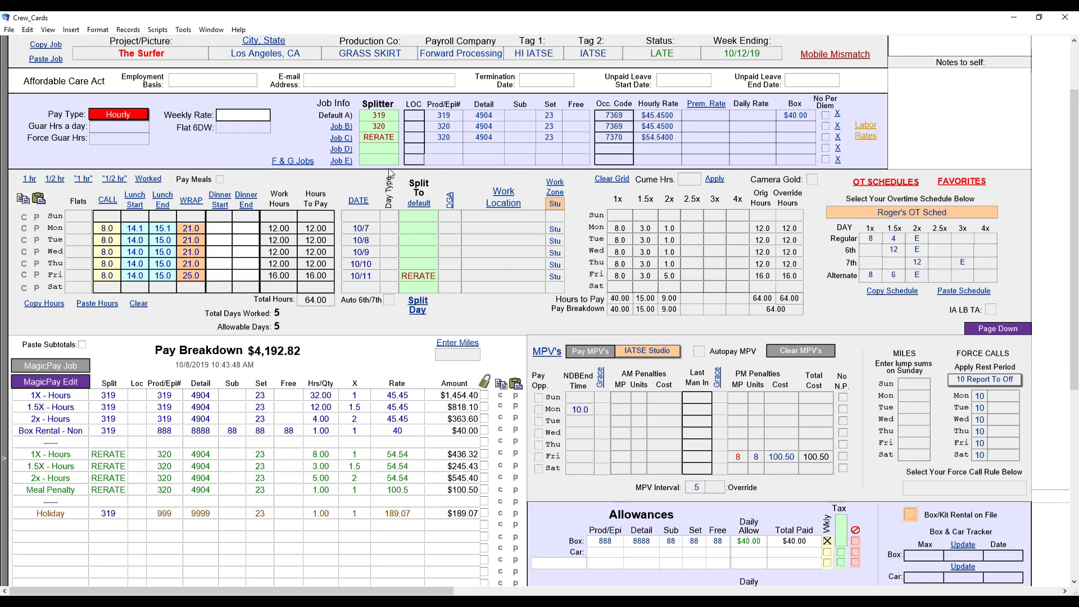
click(423, 257)
text(320)
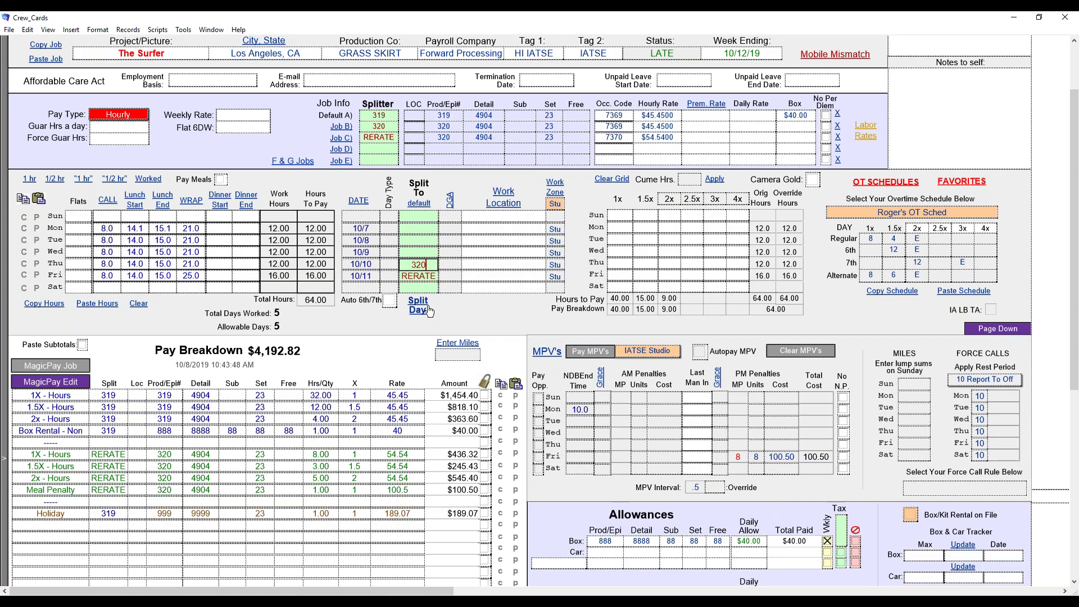
click(68, 380)
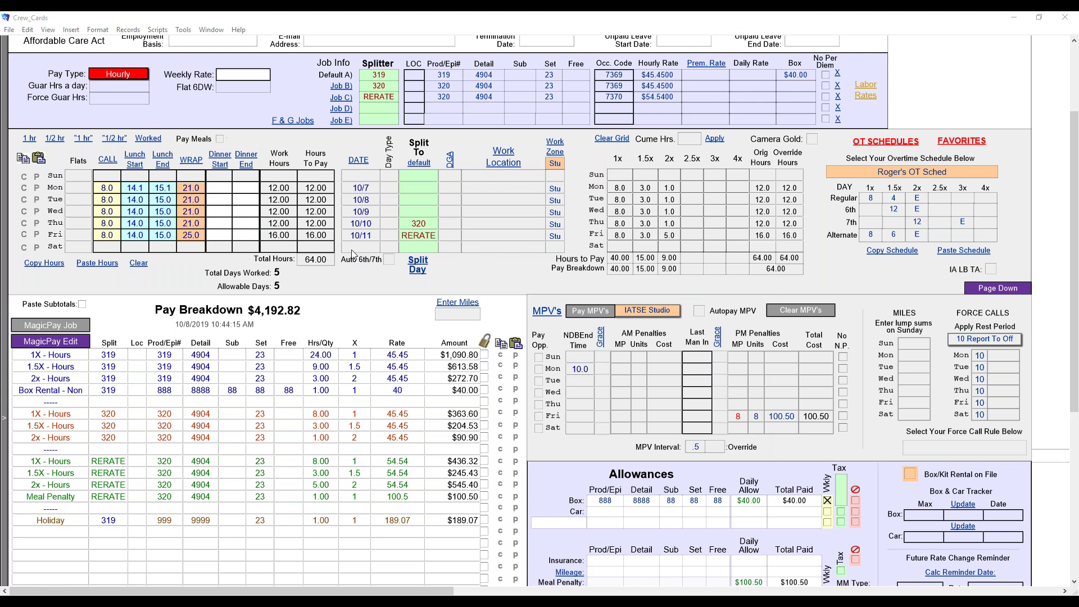
Step: Check the recalculated pay breakdown and fringes on the worksheet, and open the printable timecard view
click(1064, 533)
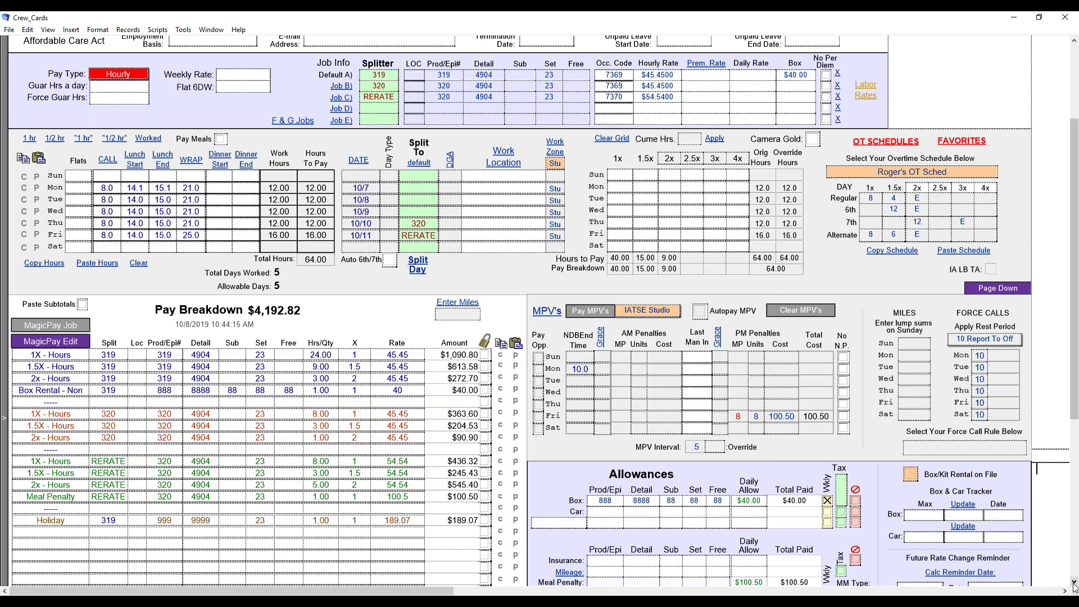
scroll(487, 209, down, 3)
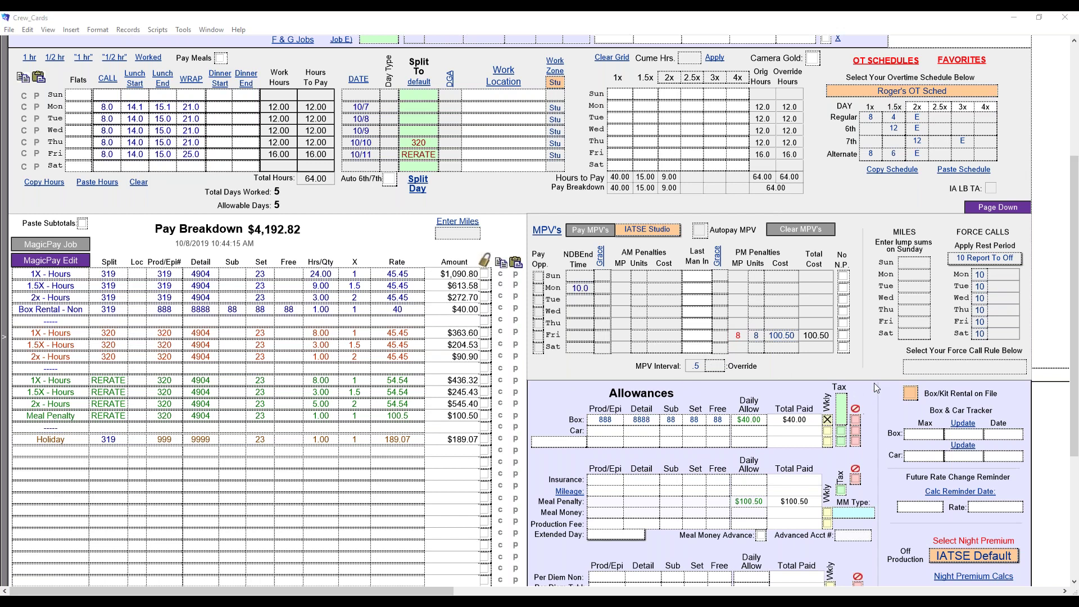
scroll(879, 377, down, 3)
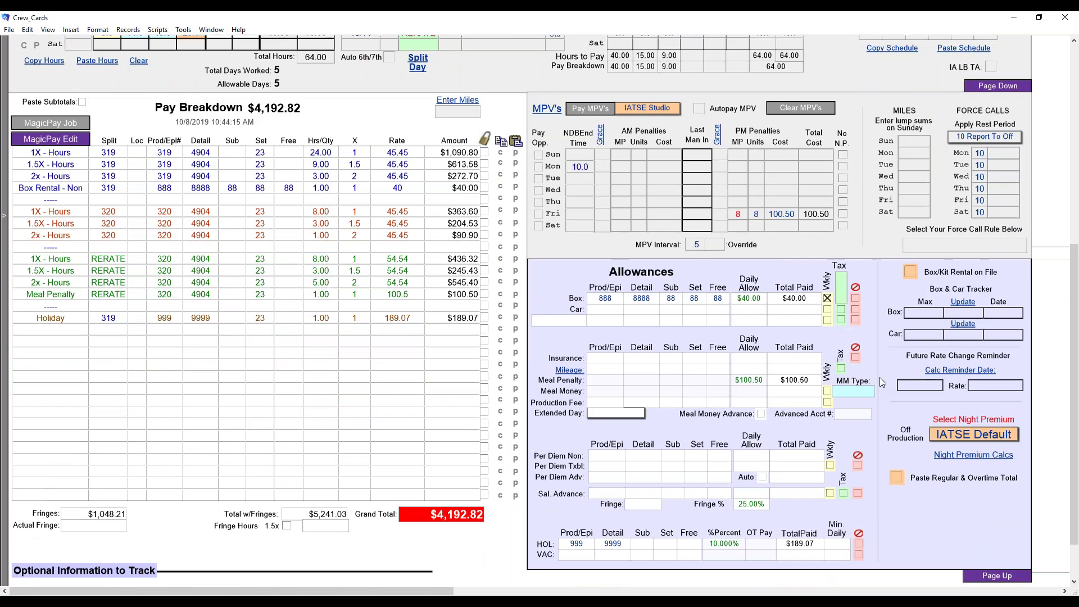
scroll(879, 376, up, 10)
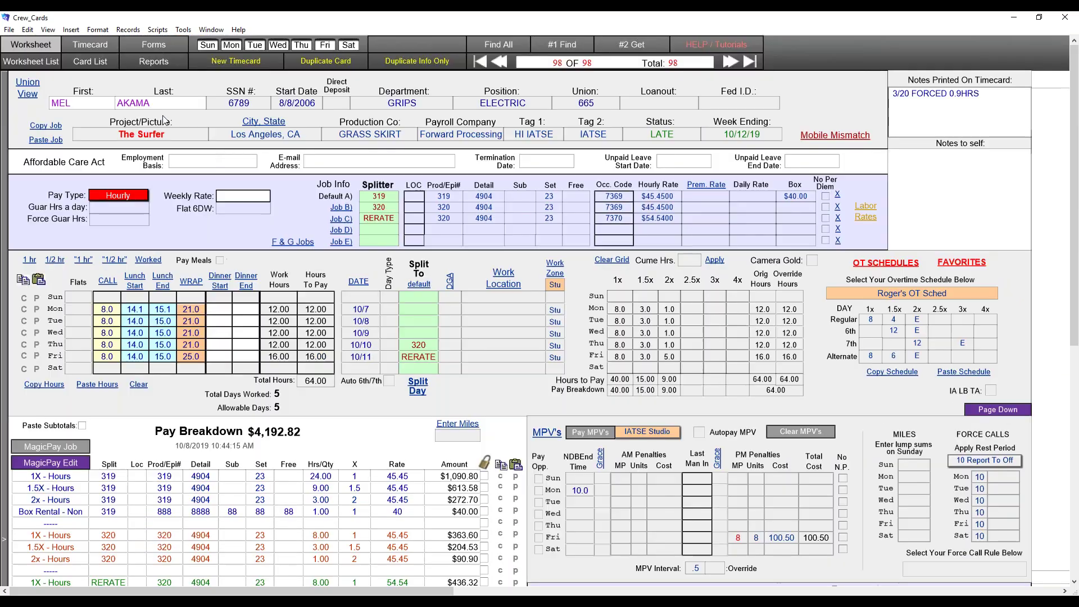
click(99, 54)
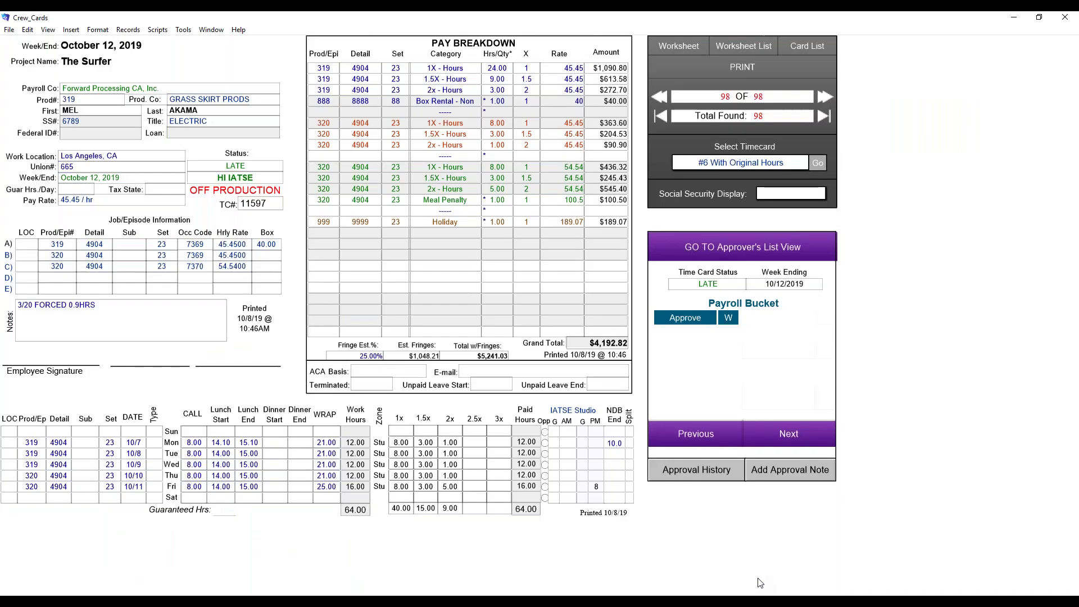
Step: Enter "On file" as the employee signature and switch the timecard layout to #9 Limited With No Rates
click(80, 363)
text(On)
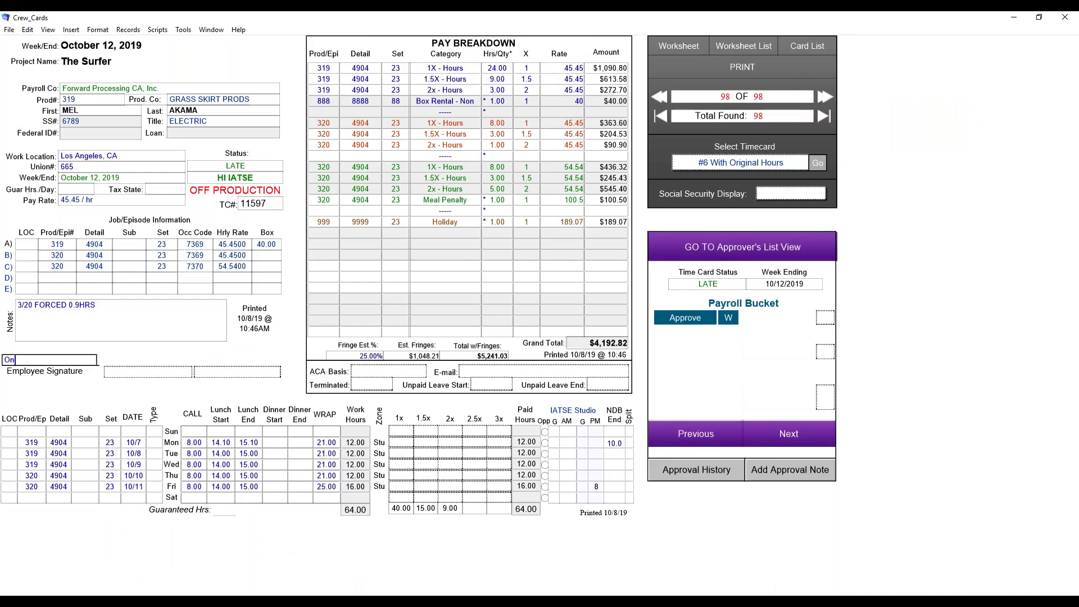
text( file)
click(144, 373)
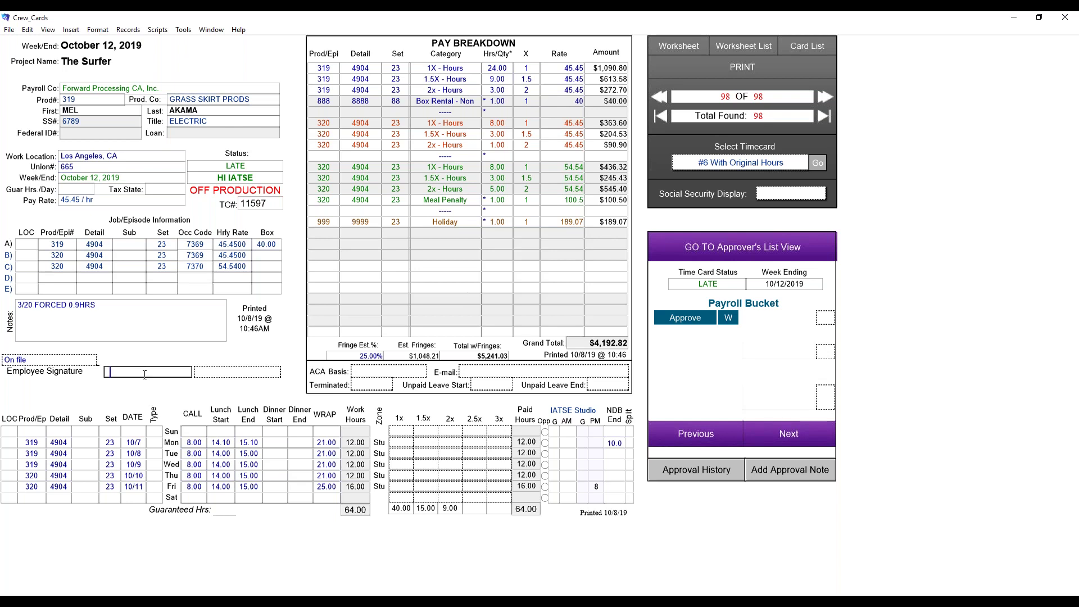
click(761, 163)
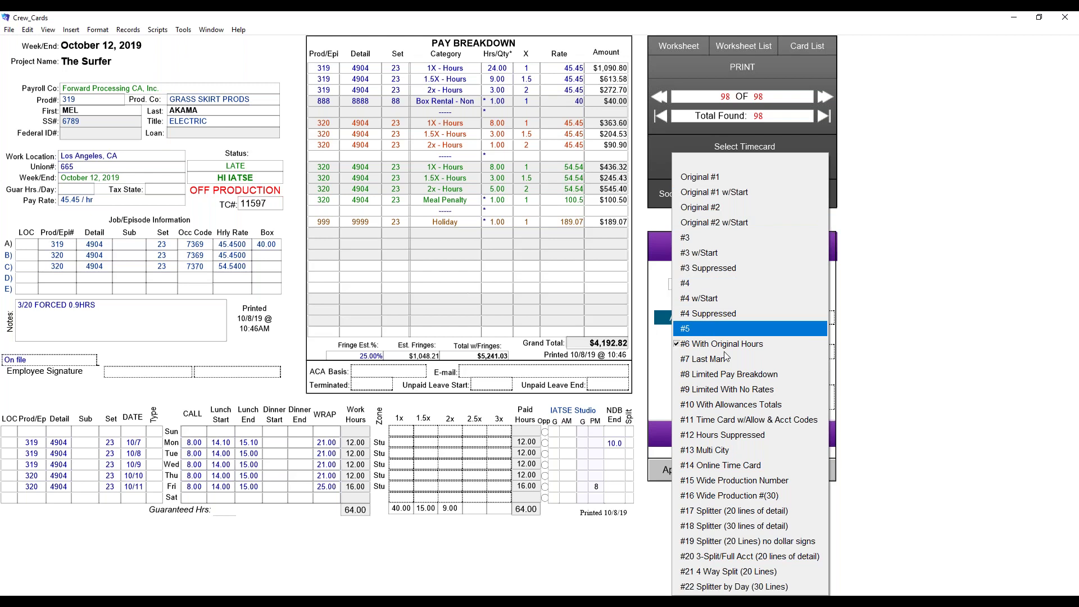
click(746, 389)
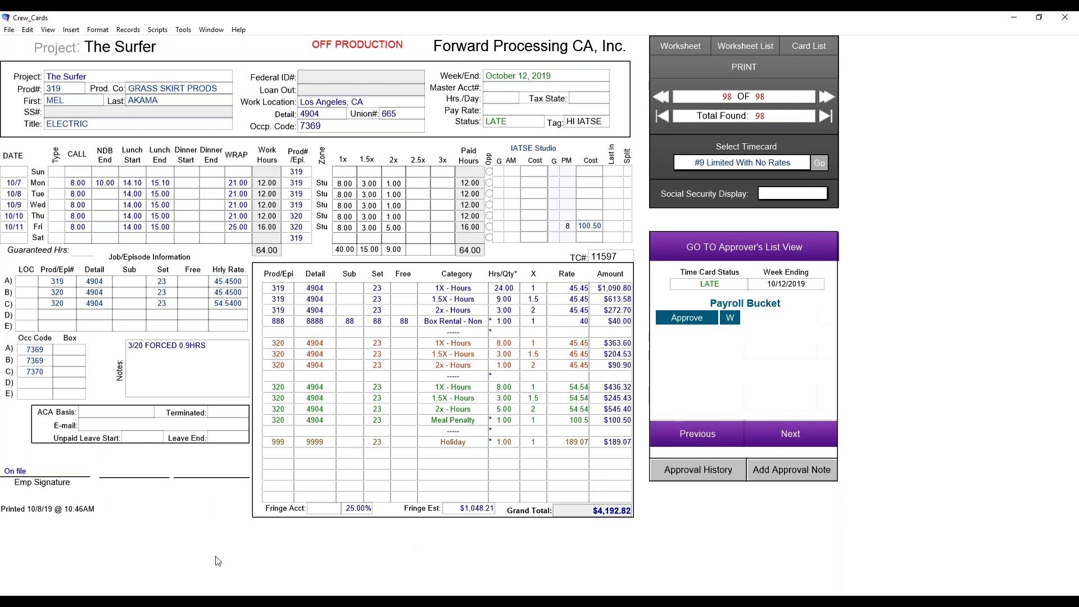
Step: Fill in the two approval signature lines with the lead's and the UPM's names and titles
click(141, 485)
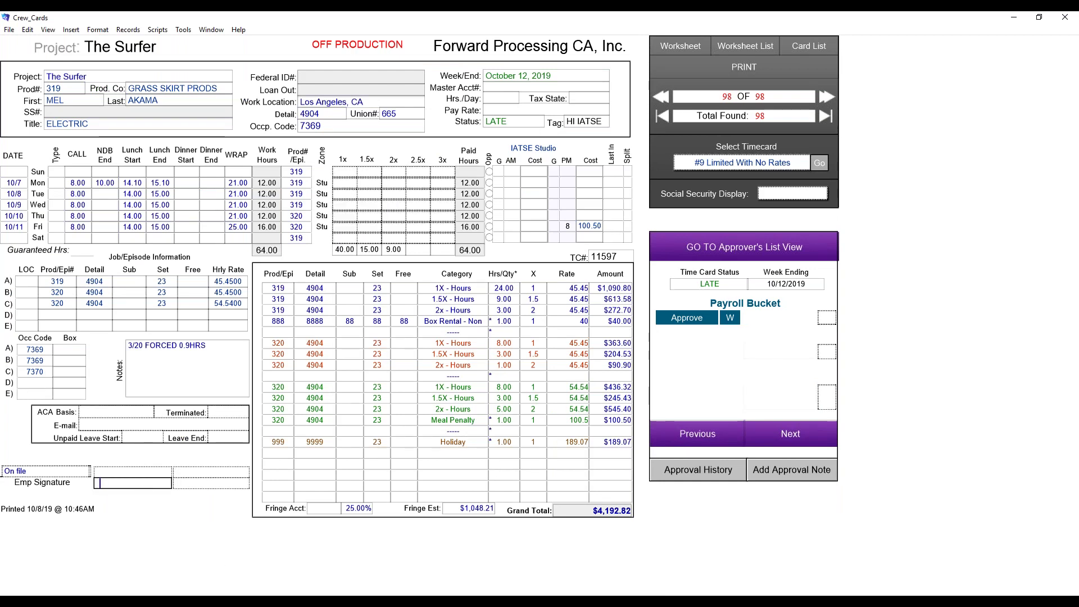
text(Bob - Lead)
click(192, 486)
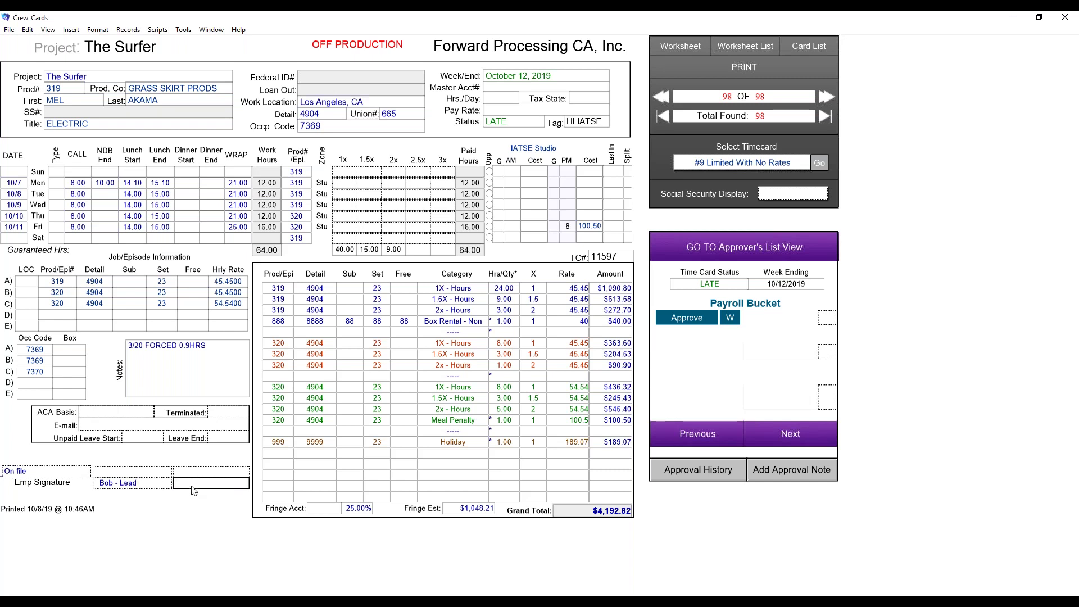
text(Mary UPM)
click(207, 521)
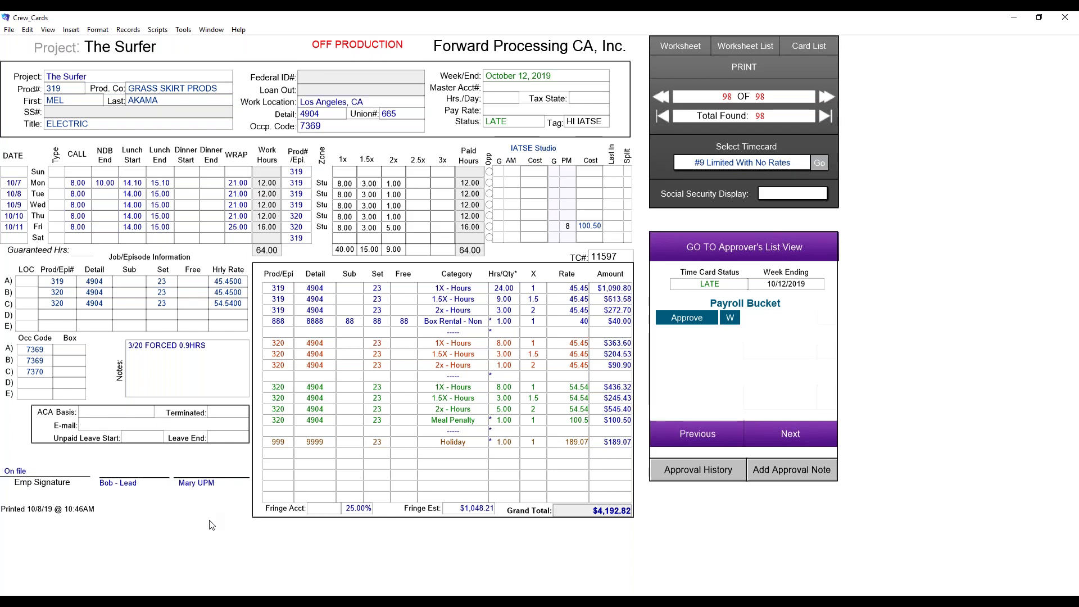
Step: Enter 10/819 on the lead's approval signature line and 10/8/19 on the UPM's line
click(106, 473)
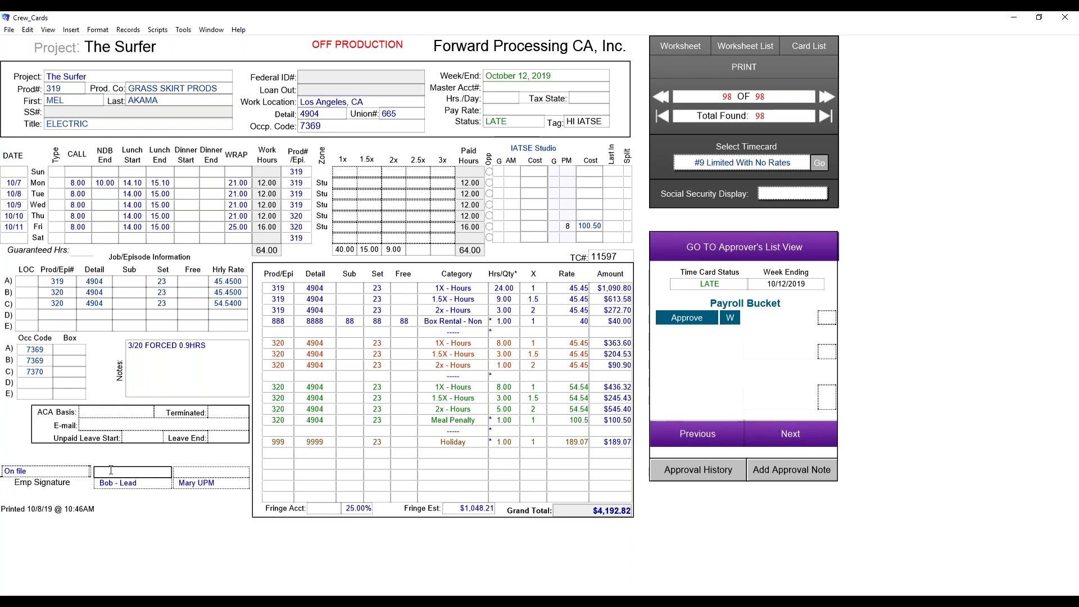
text(10/819)
click(214, 477)
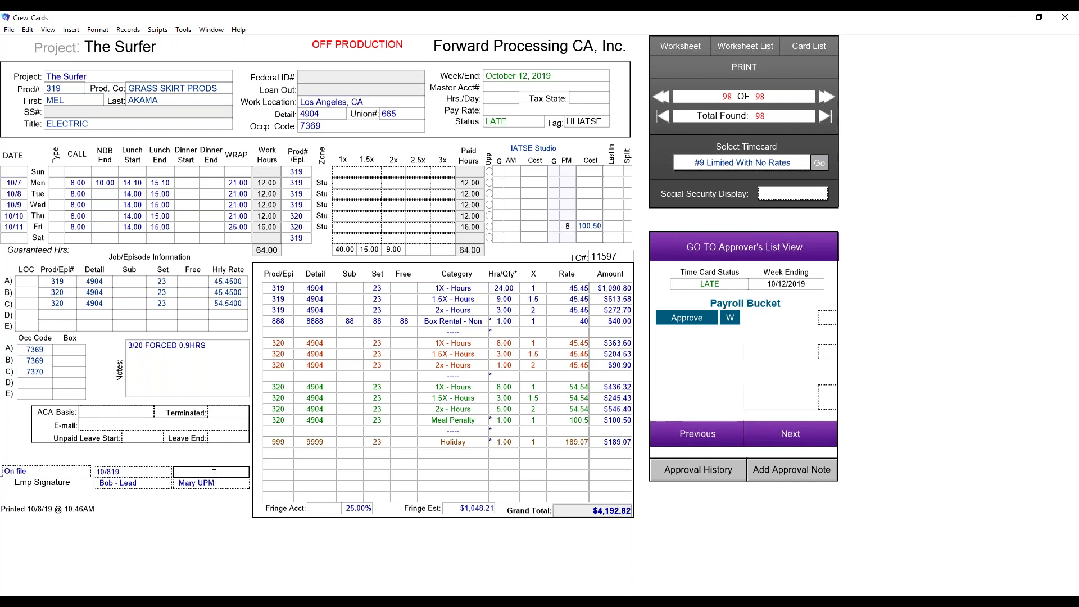
text(10)
text(/8/19)
click(176, 529)
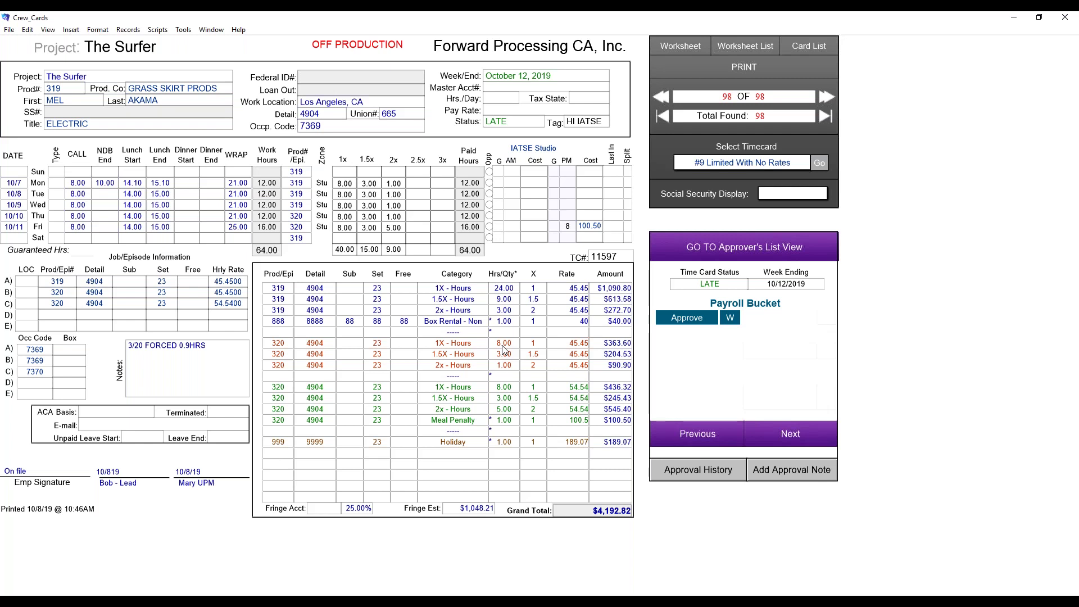
Step: Return to the worksheet, view the Worksheet List, and open the Box & Car Report
click(685, 47)
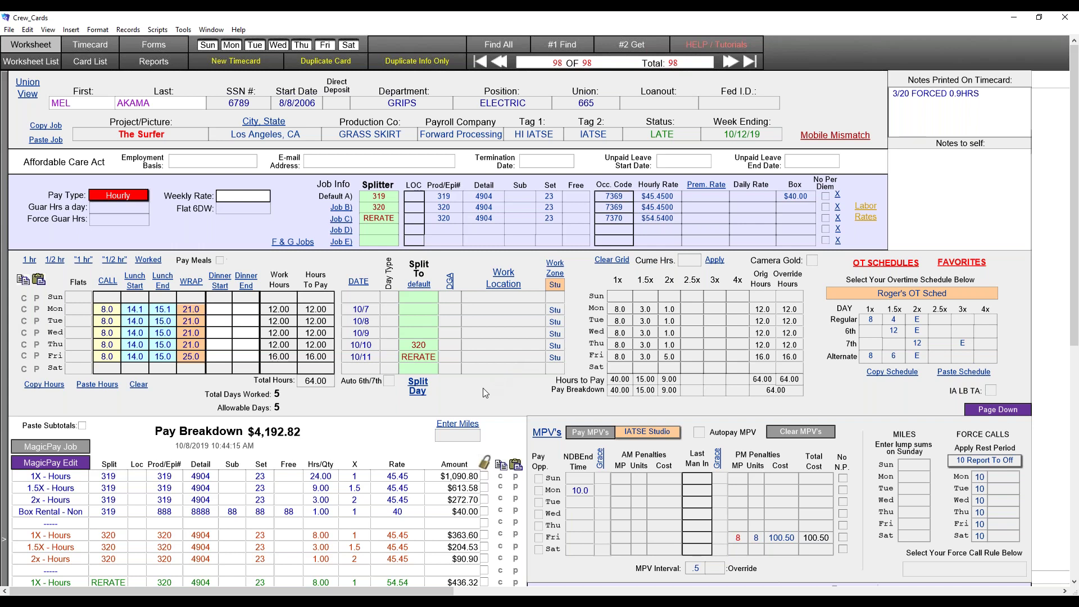
click(163, 63)
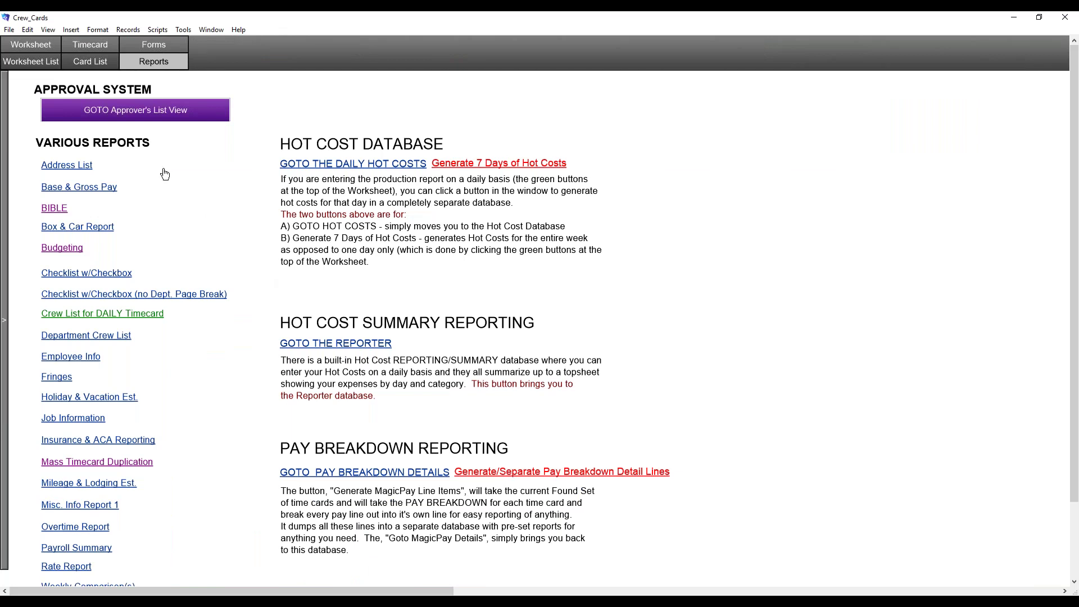
click(44, 64)
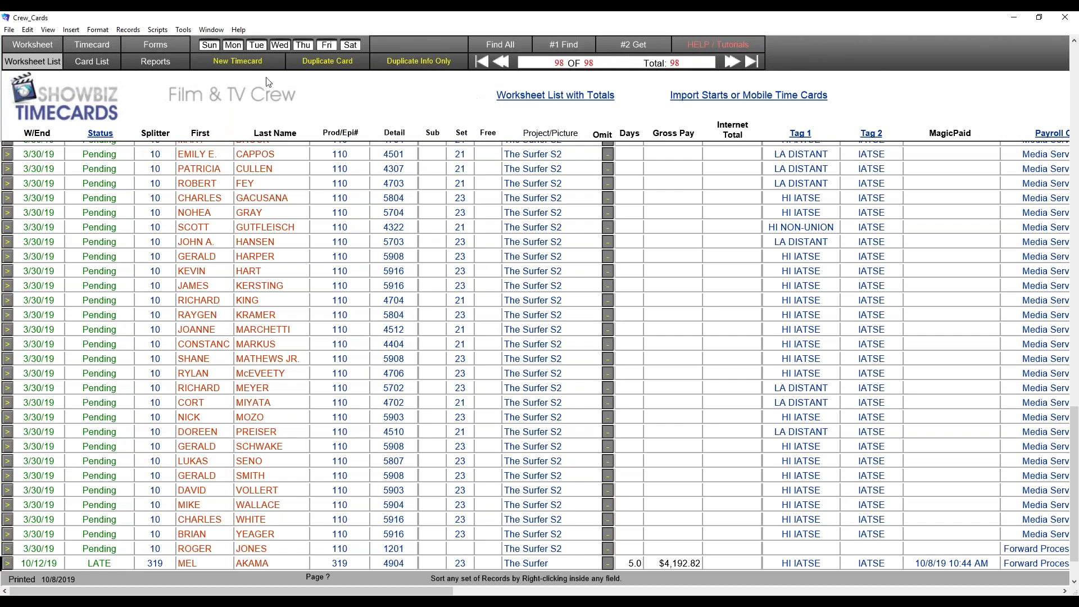
click(166, 67)
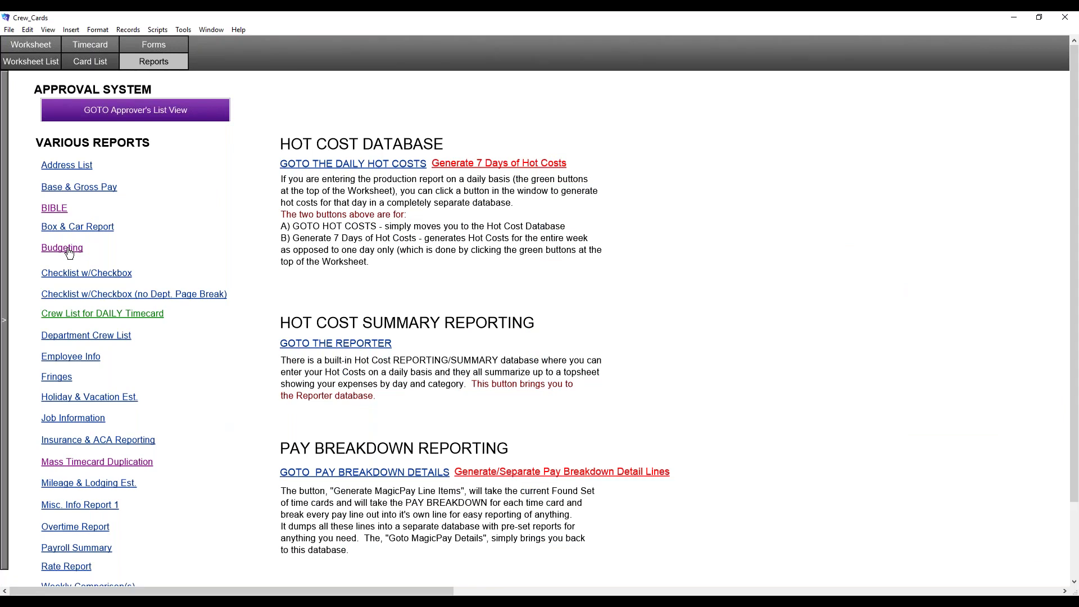
click(87, 228)
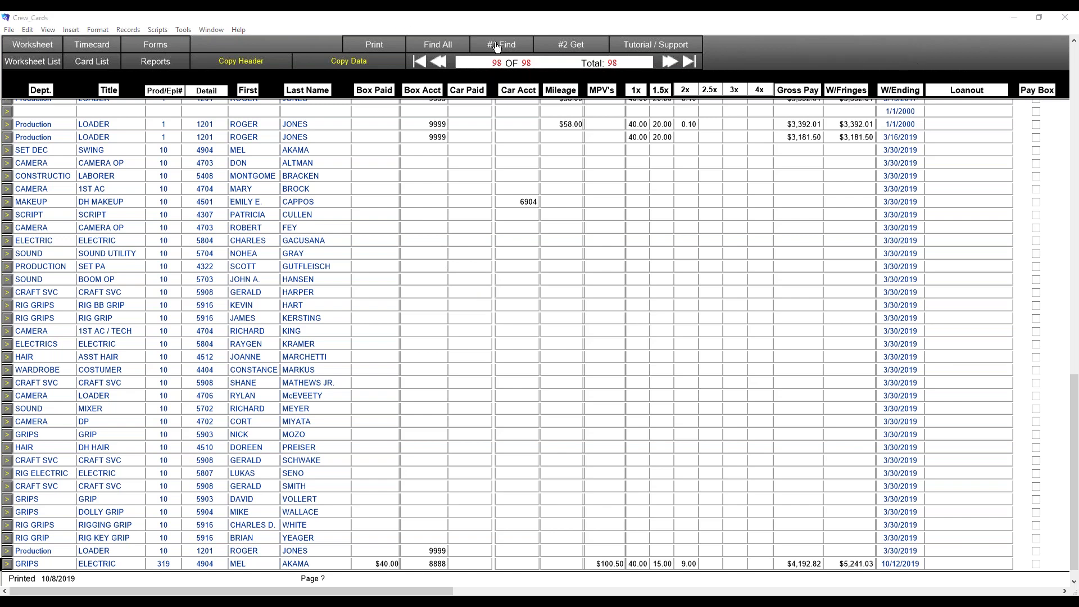
Step: Find the Box & Car Report records with week ending 3/30/2019
click(523, 50)
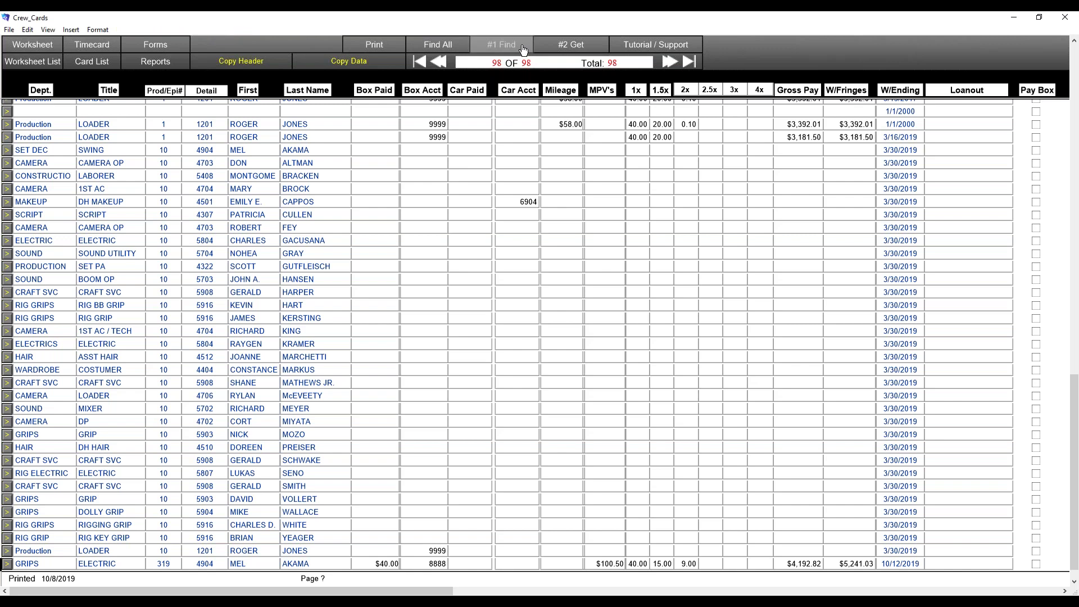
click(897, 108)
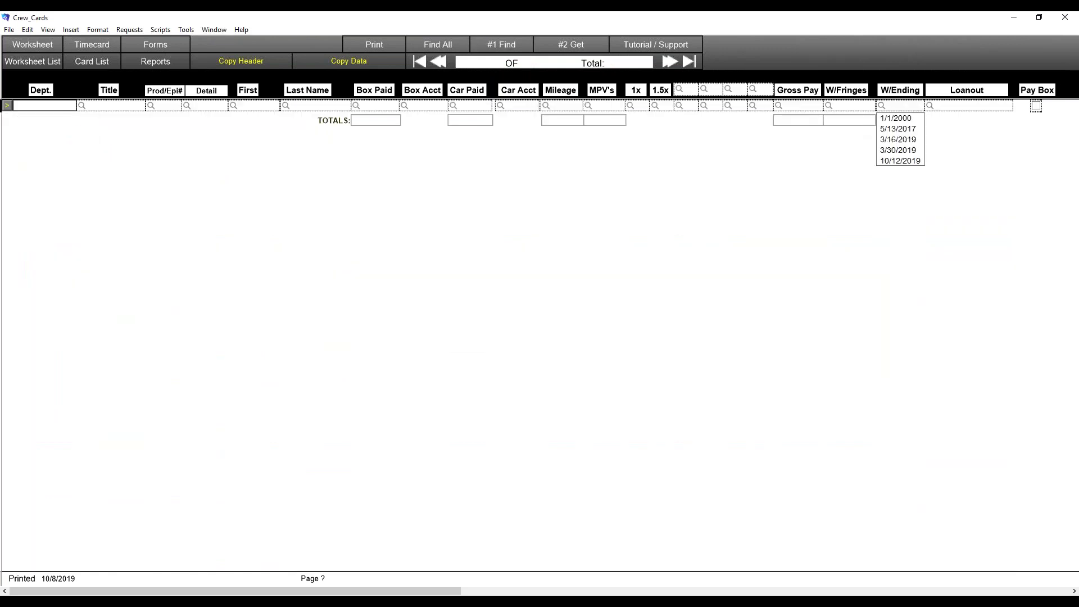
click(901, 151)
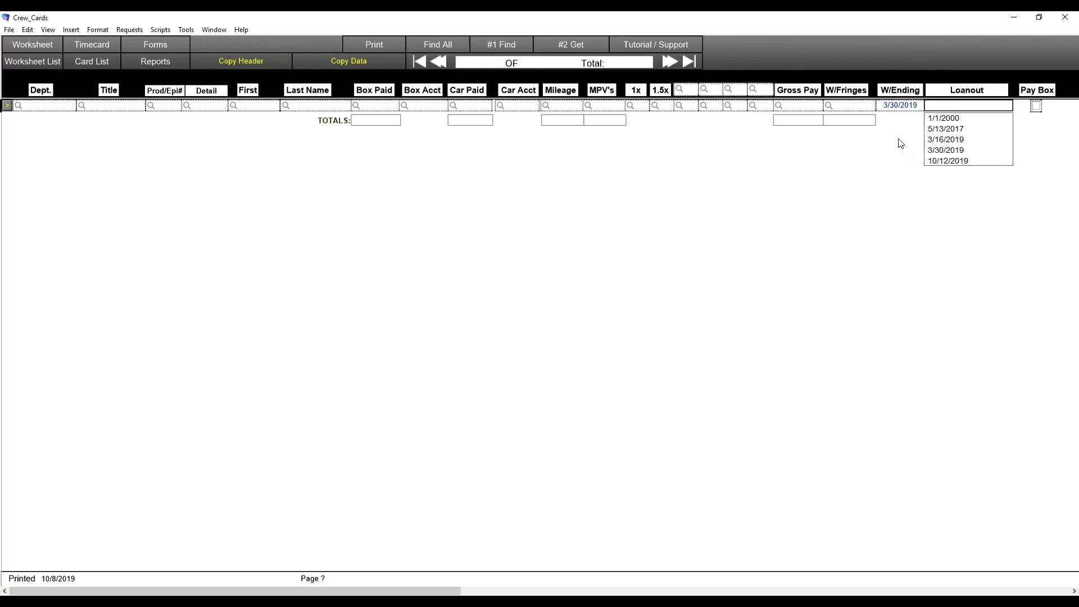
click(590, 49)
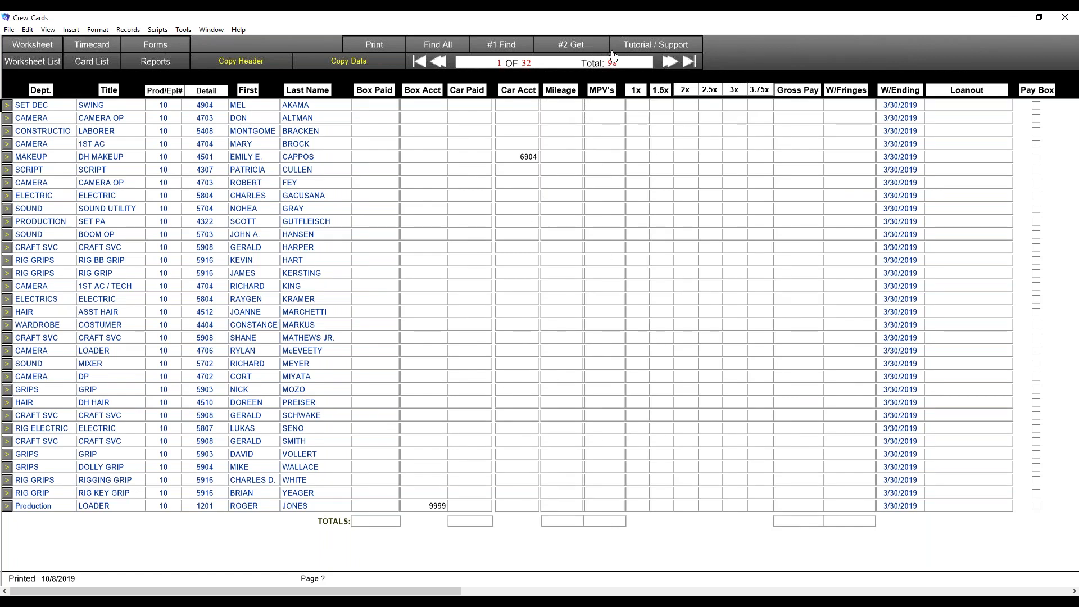
Step: Run a new find in the Box & Car Report for week ending 5/13/2017
click(507, 50)
click(901, 106)
click(905, 129)
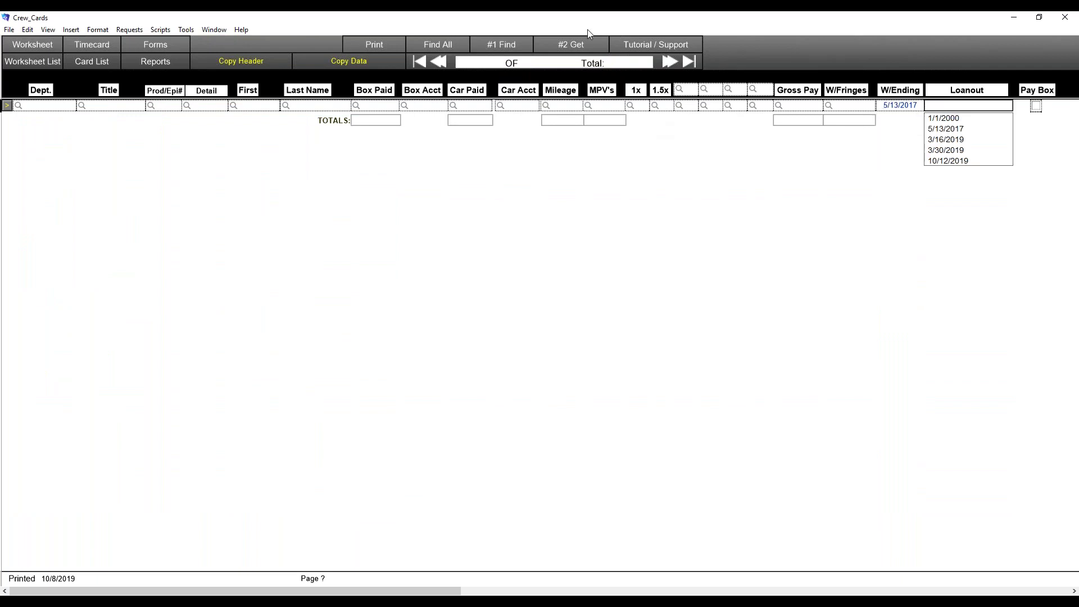
click(571, 44)
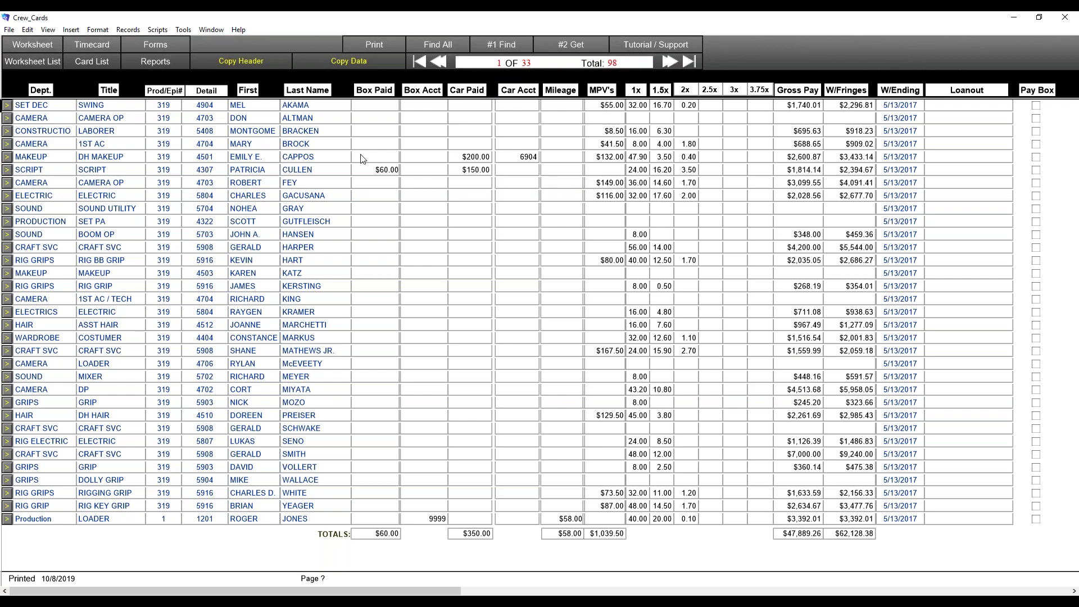
Step: Bring up the save-as-Excel dialog for the found report records and cancel it without saving
click(9, 30)
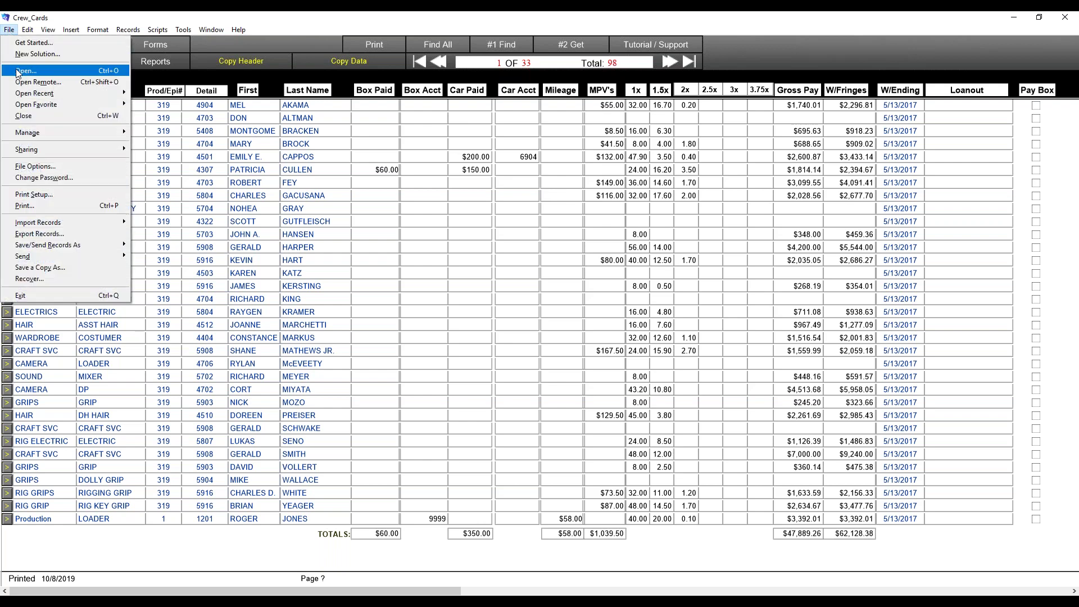
mouse_move(56, 228)
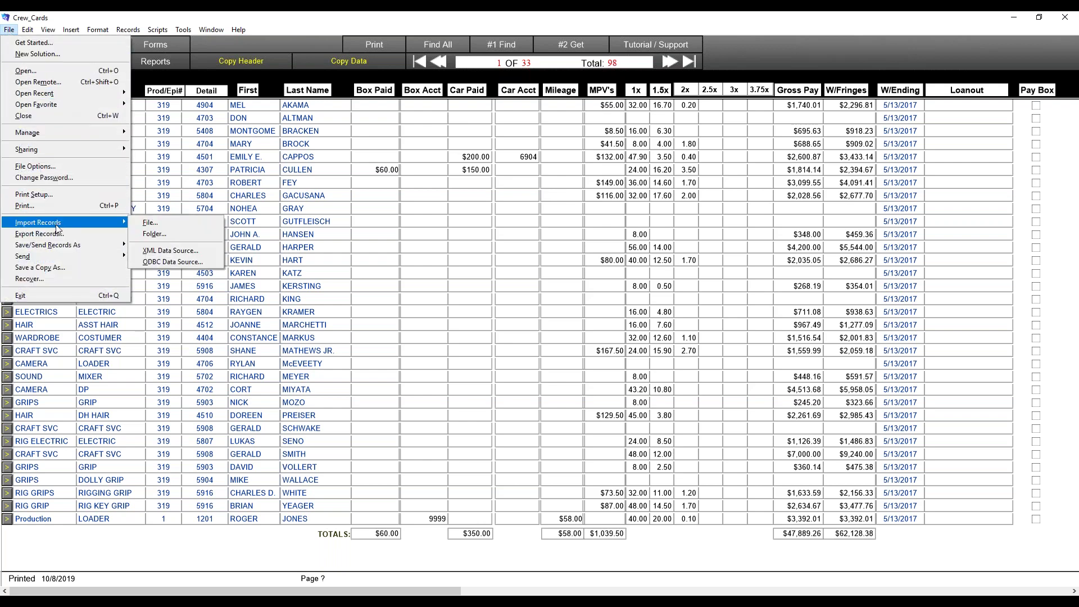
mouse_move(58, 249)
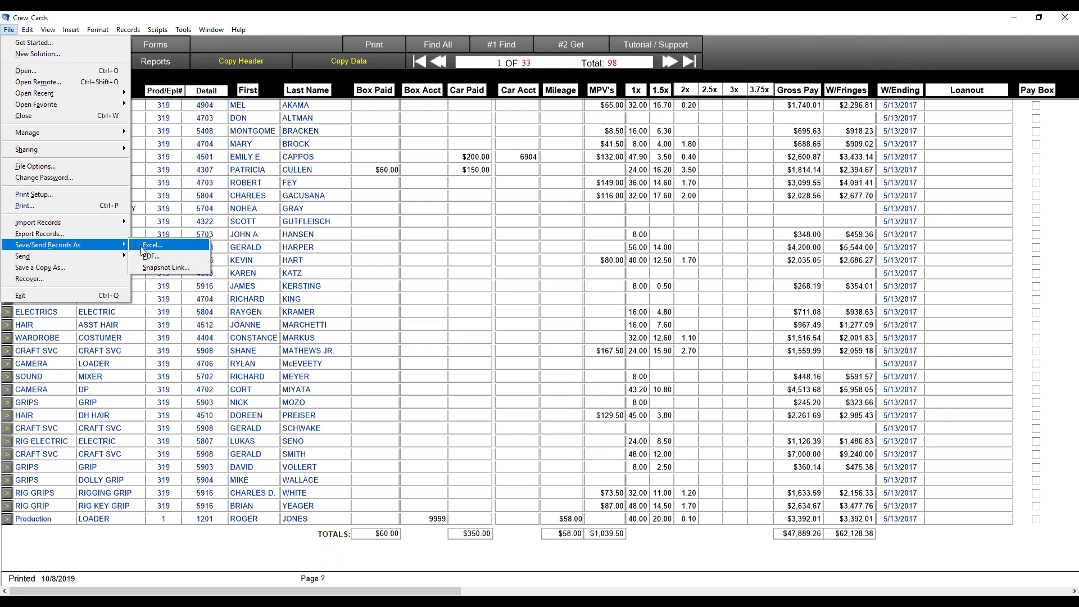
click(149, 245)
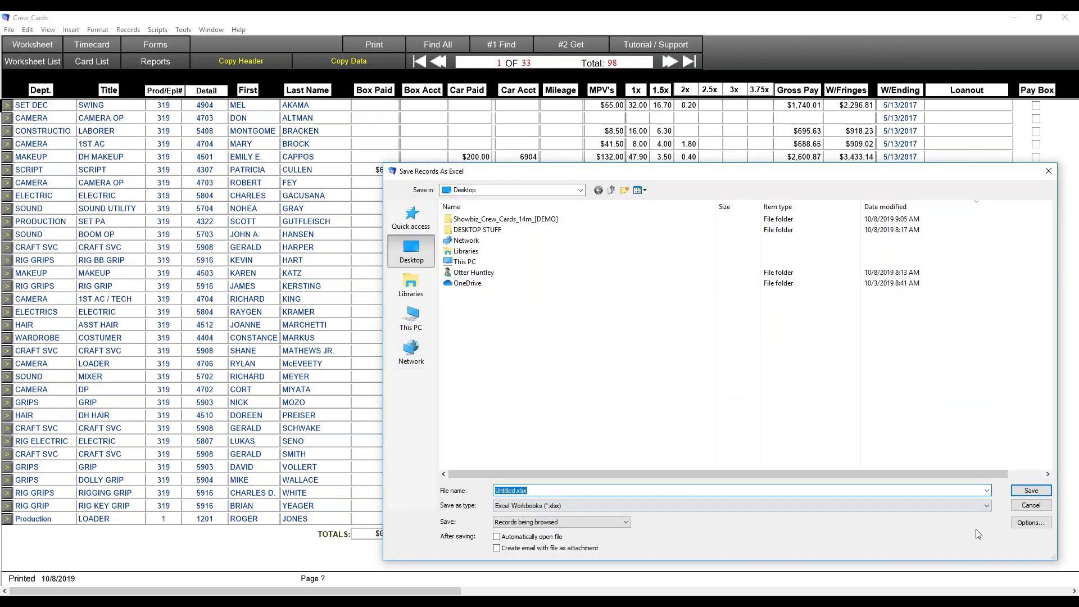
click(1031, 504)
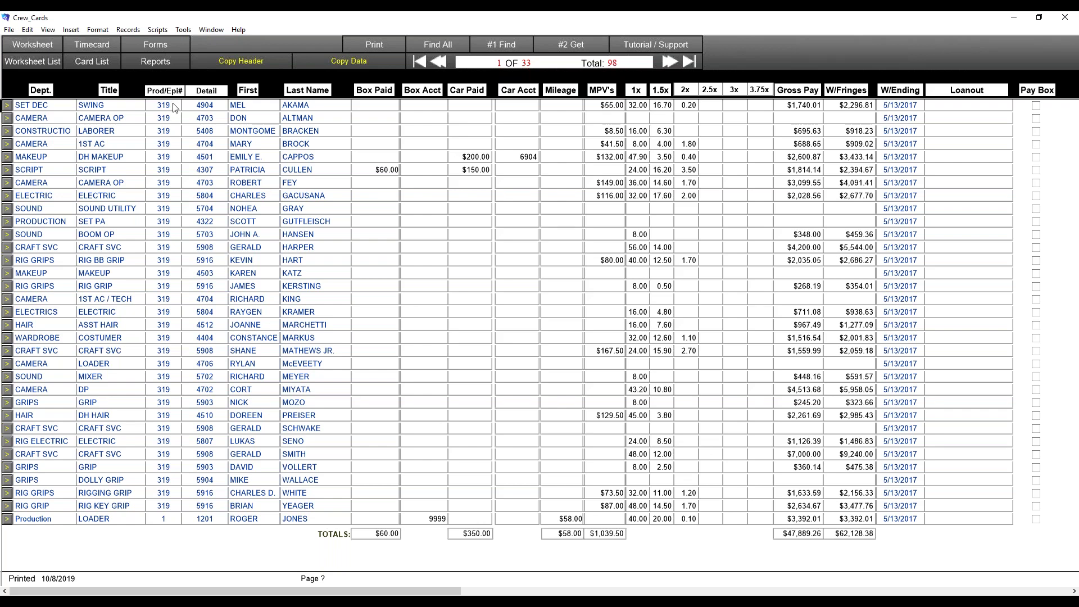
Step: Look through the available reports list and the contents of the Forms page
click(165, 67)
scroll(126, 436, down, 3)
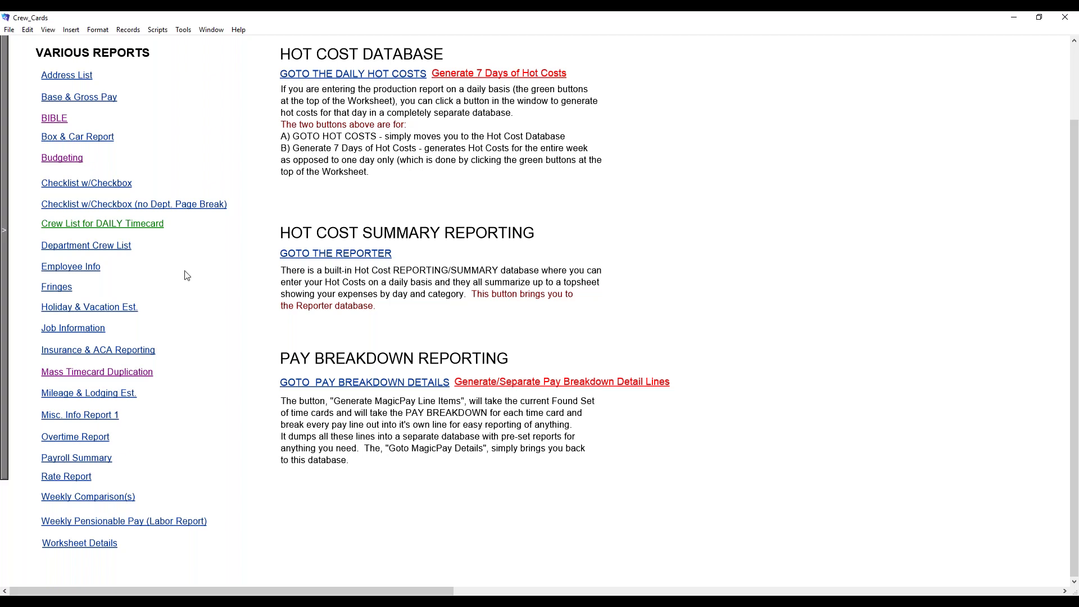
scroll(198, 268, up, 3)
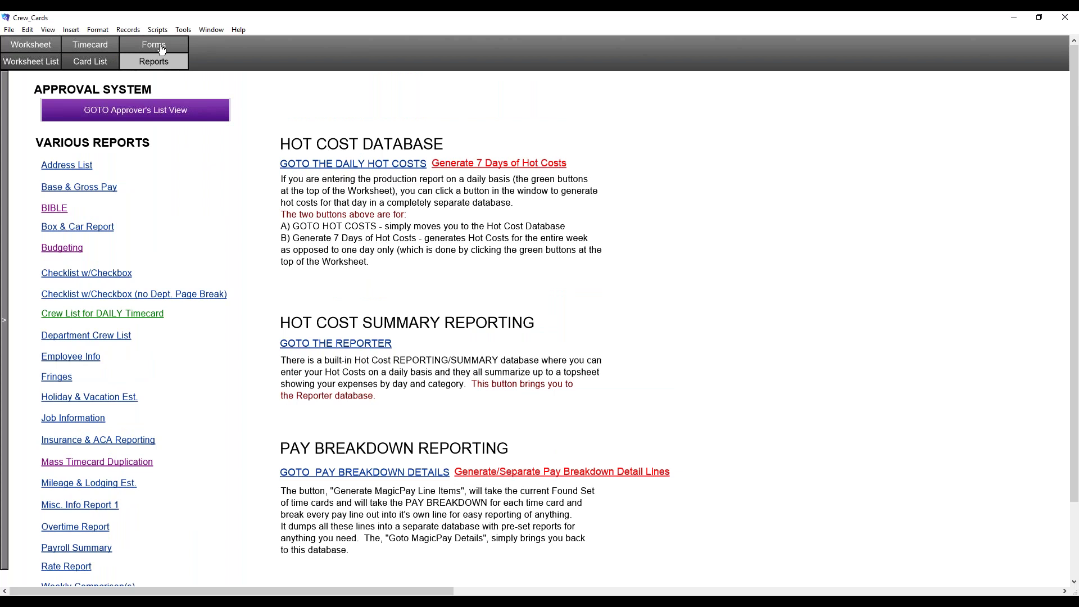
click(162, 49)
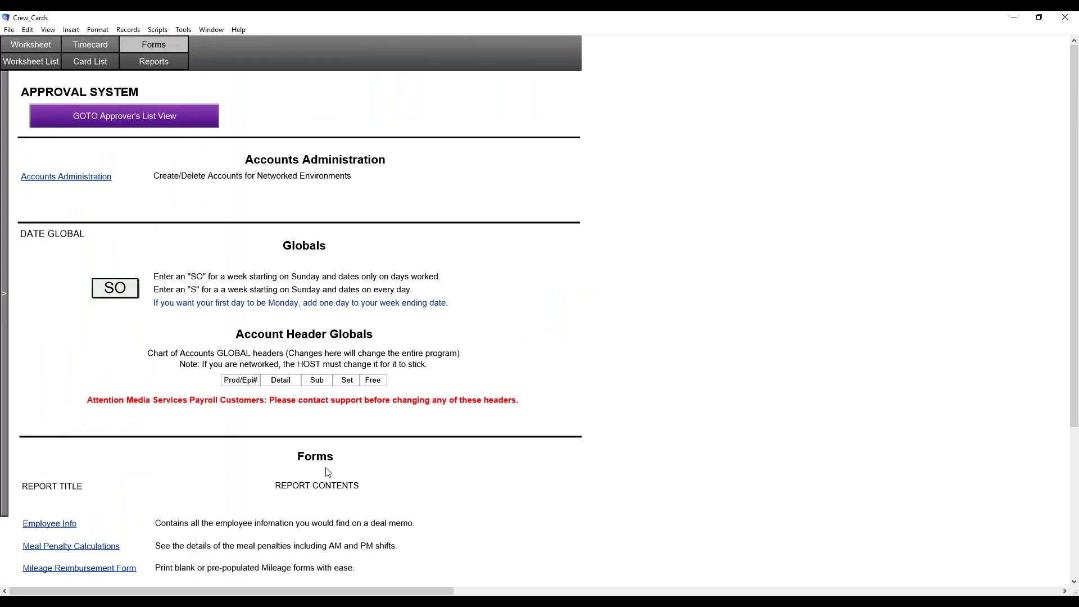
scroll(330, 471, down, 2)
scroll(330, 471, down, 2)
scroll(330, 471, up, 5)
Step: View the found timecards in the Worksheet List and the Card List, ending on the Worksheet List
click(37, 64)
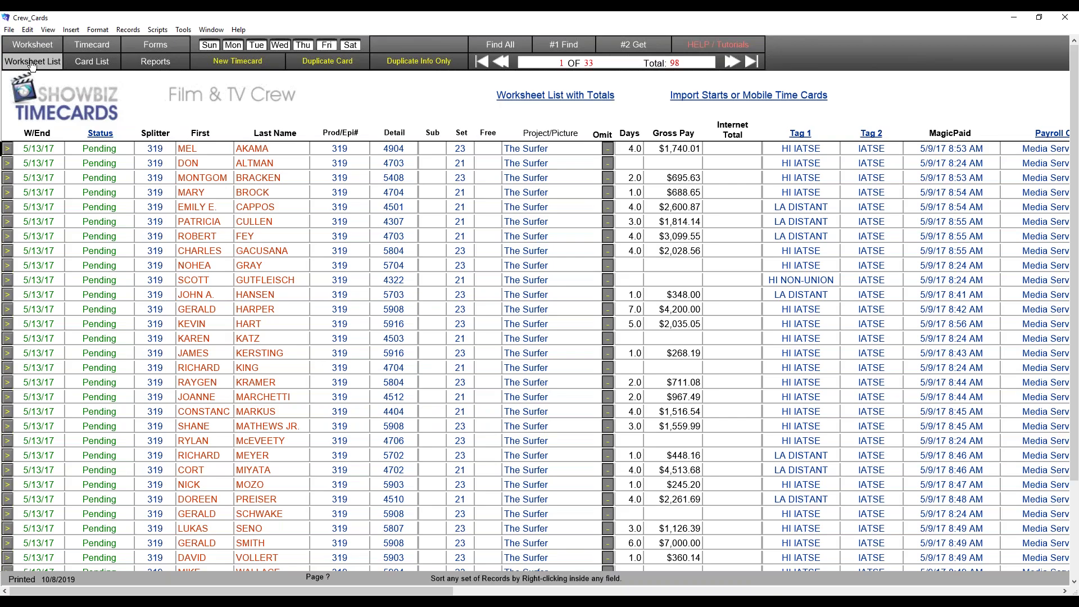
click(84, 66)
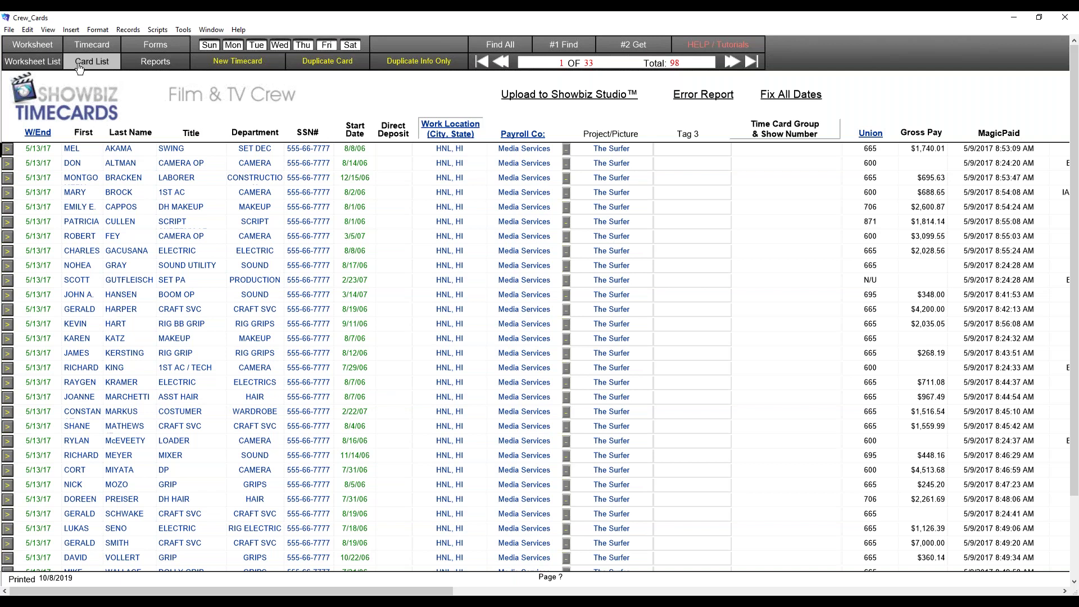
click(42, 67)
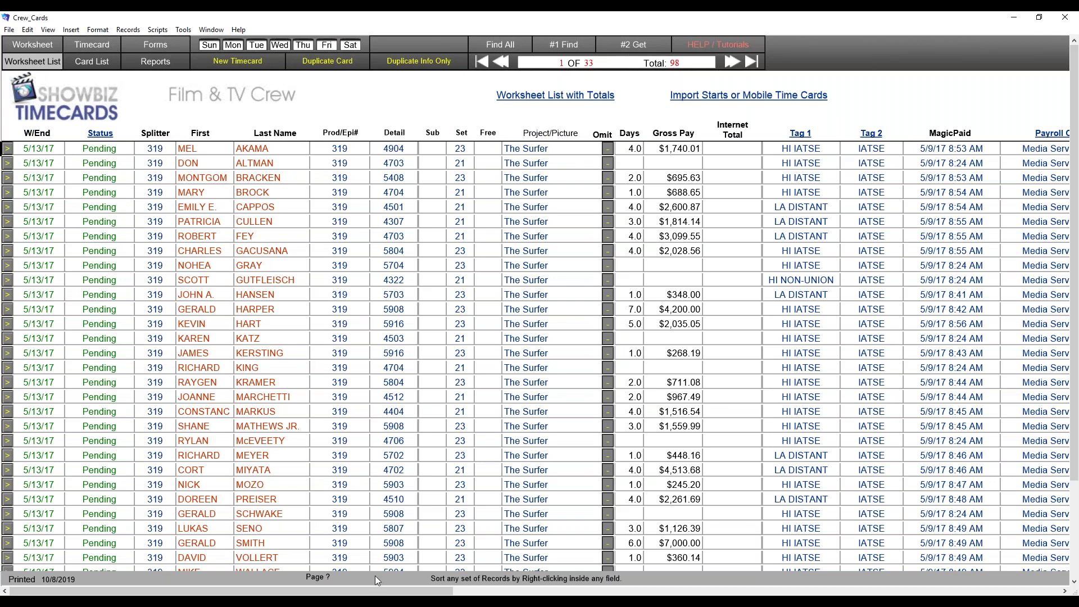
drag(376, 595, 331, 580)
Step: Find the timecards for the project The Big Kahuna with week ending 5/13/2017 in the Worksheet List
click(574, 49)
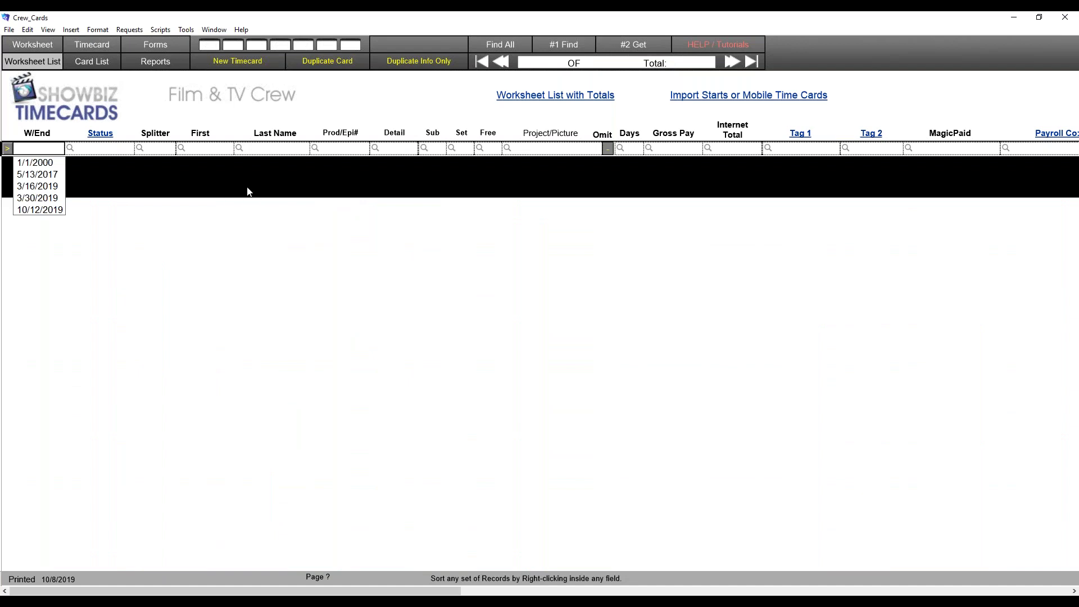
click(552, 148)
click(551, 163)
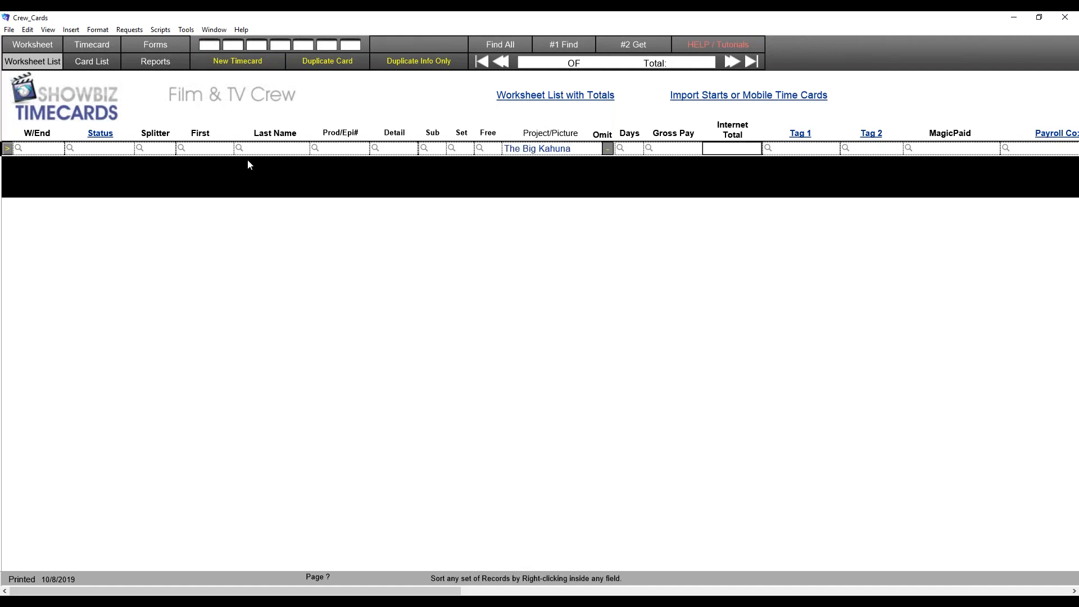
click(43, 150)
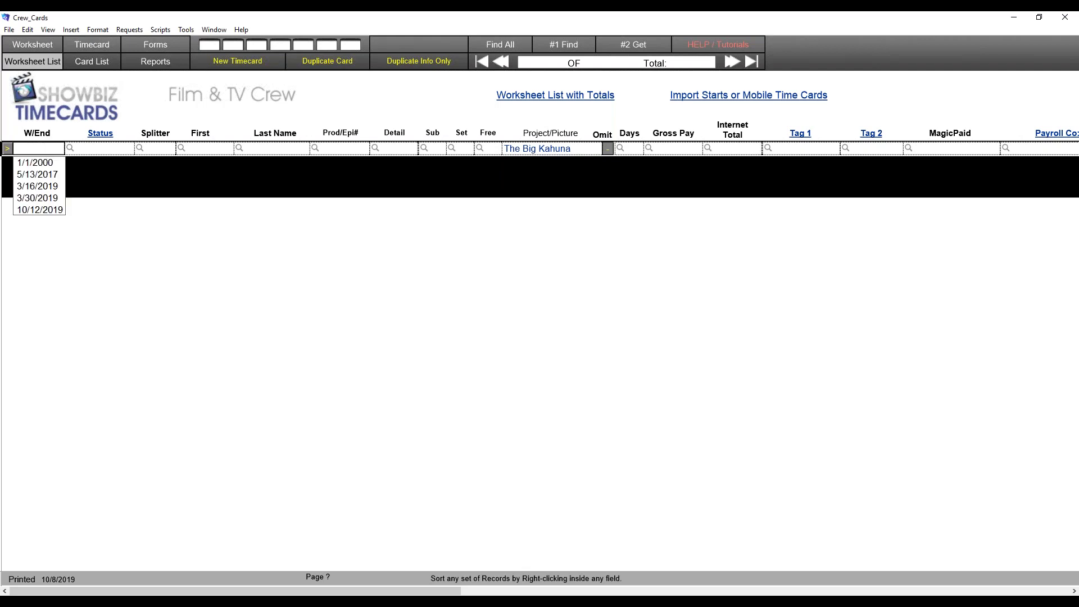
click(57, 179)
click(630, 44)
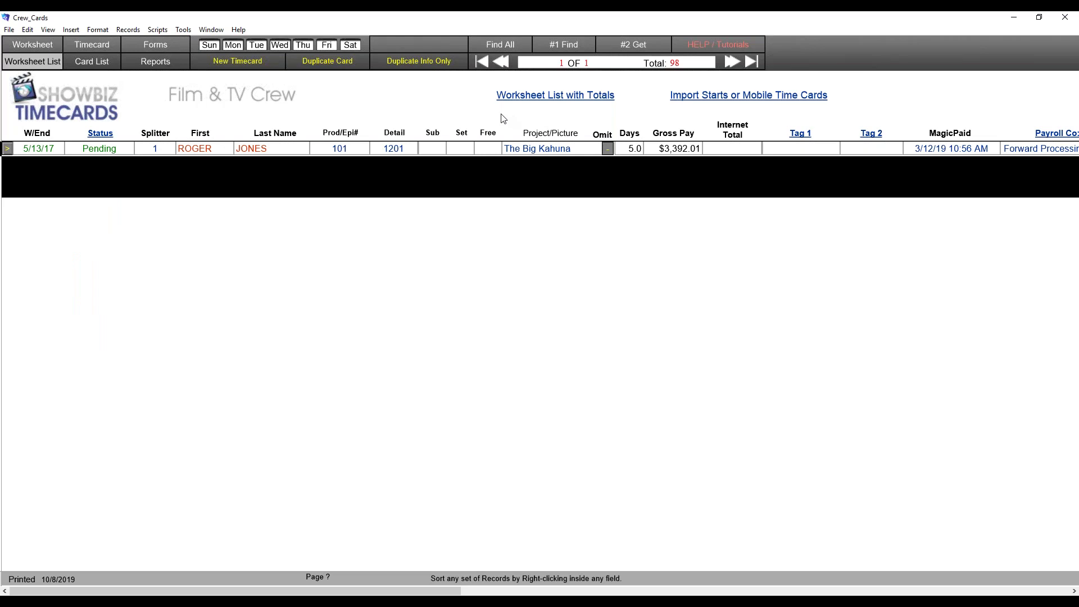
Step: Show all timecards in the Card List and find those in the Grip department
click(506, 47)
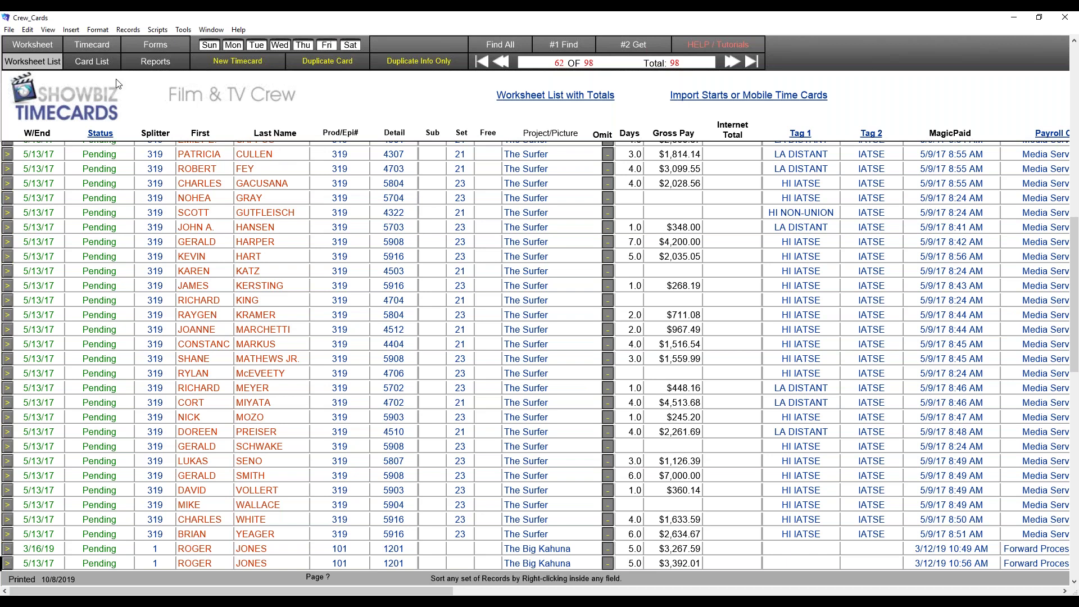
click(107, 63)
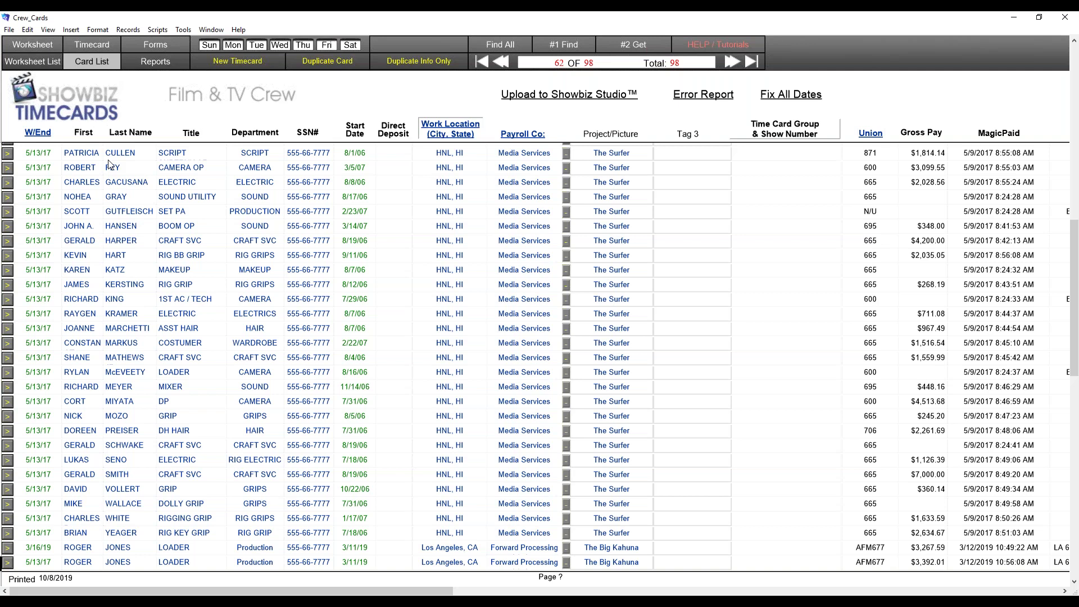
click(561, 47)
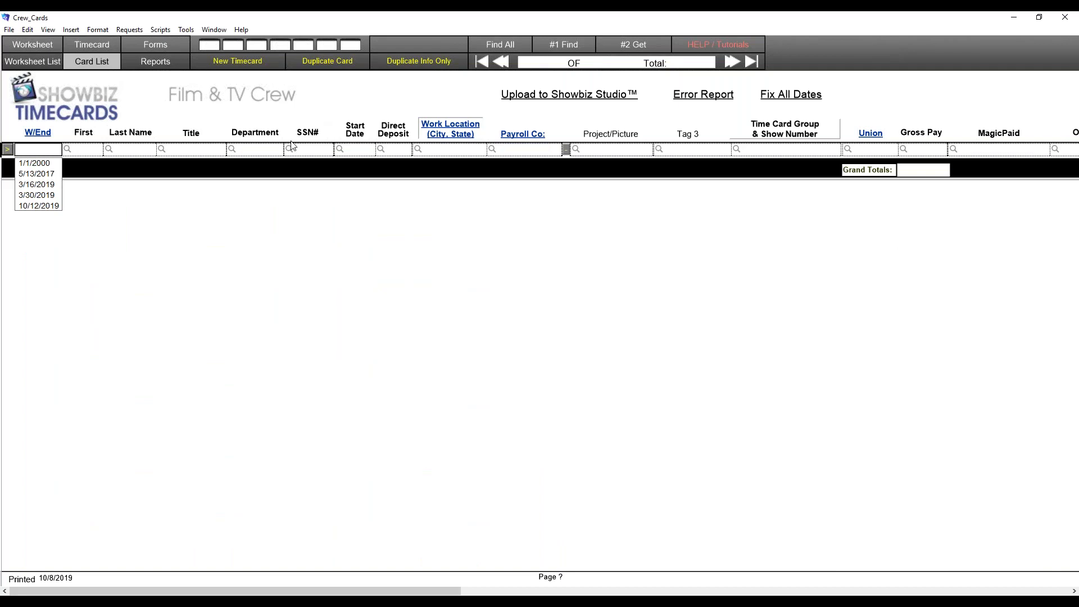
click(270, 151)
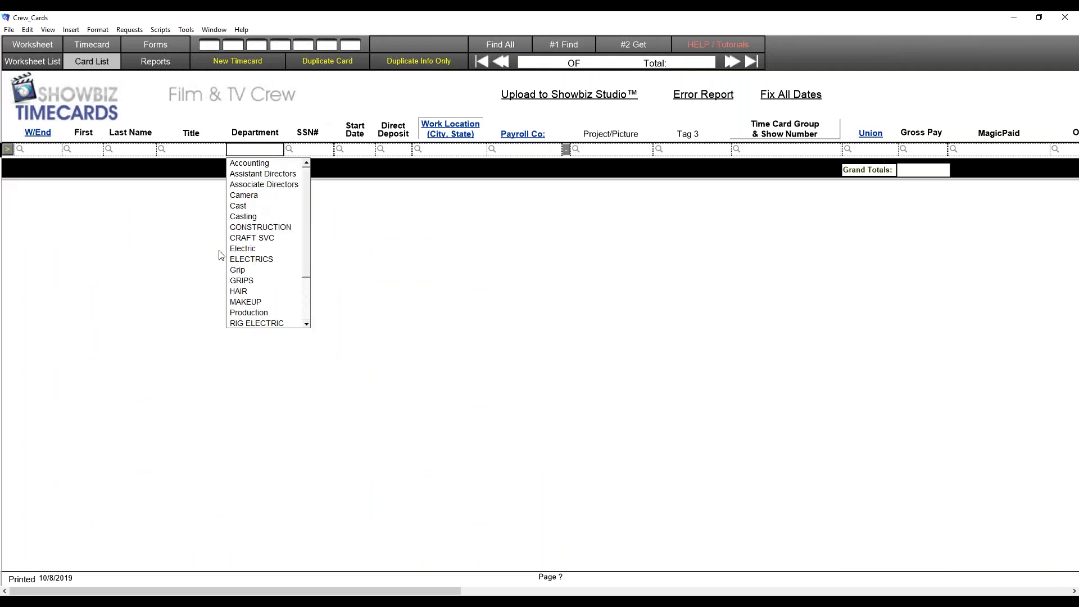
key(g)
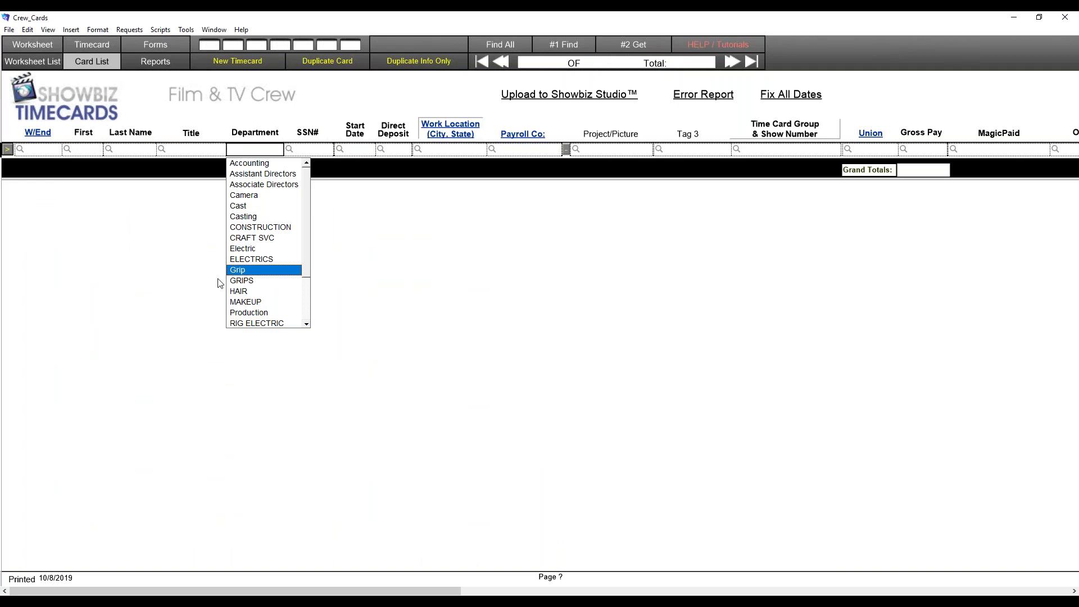
click(240, 272)
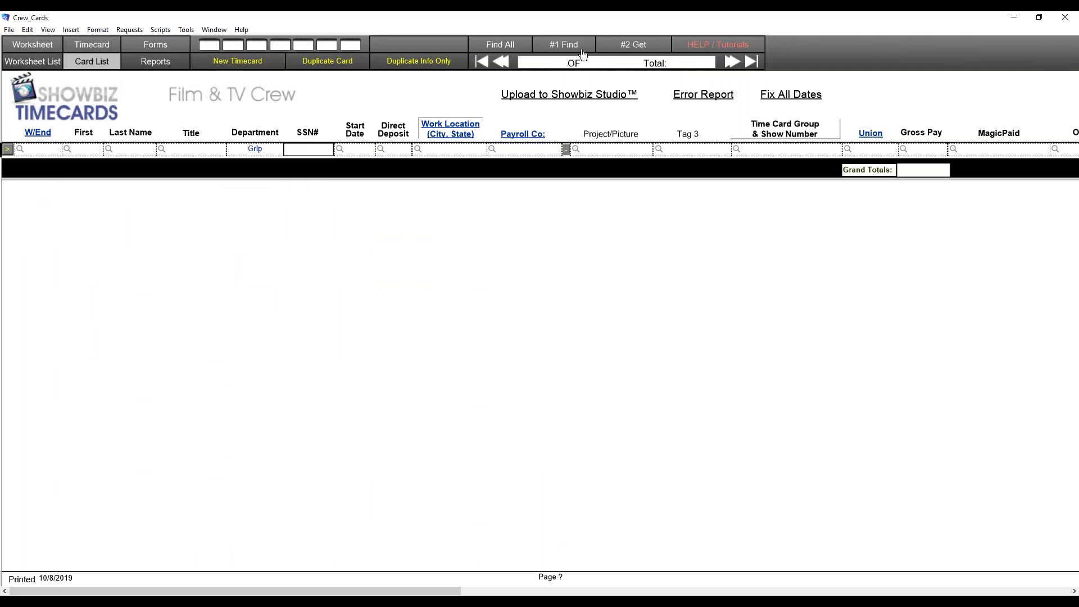
click(652, 45)
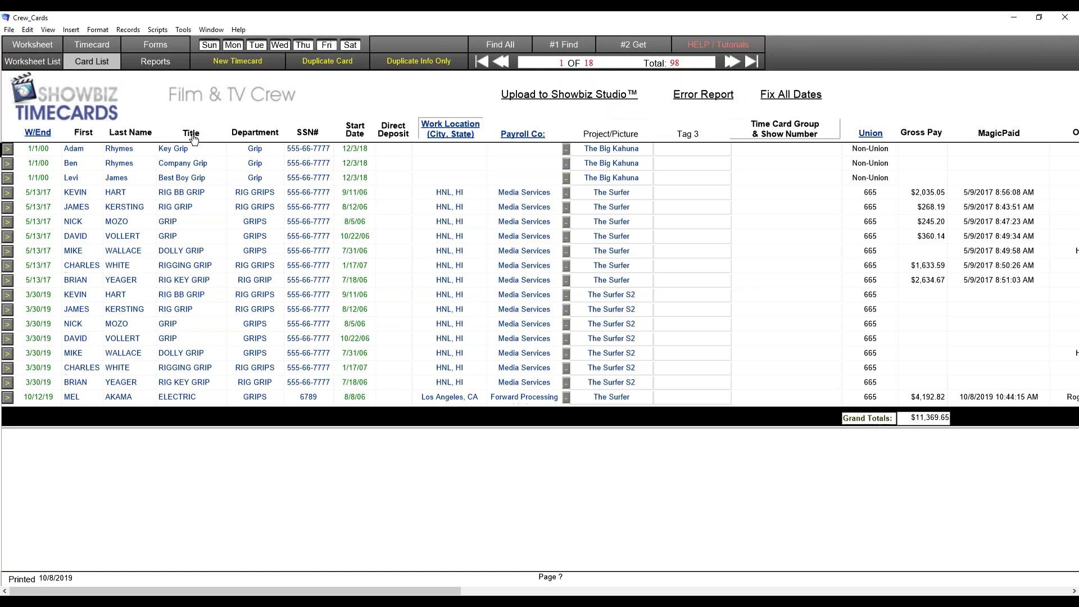
Step: Back up the timecards as a compacted copy named Crew_Cards Copy.fmp12 on the Desktop
click(166, 29)
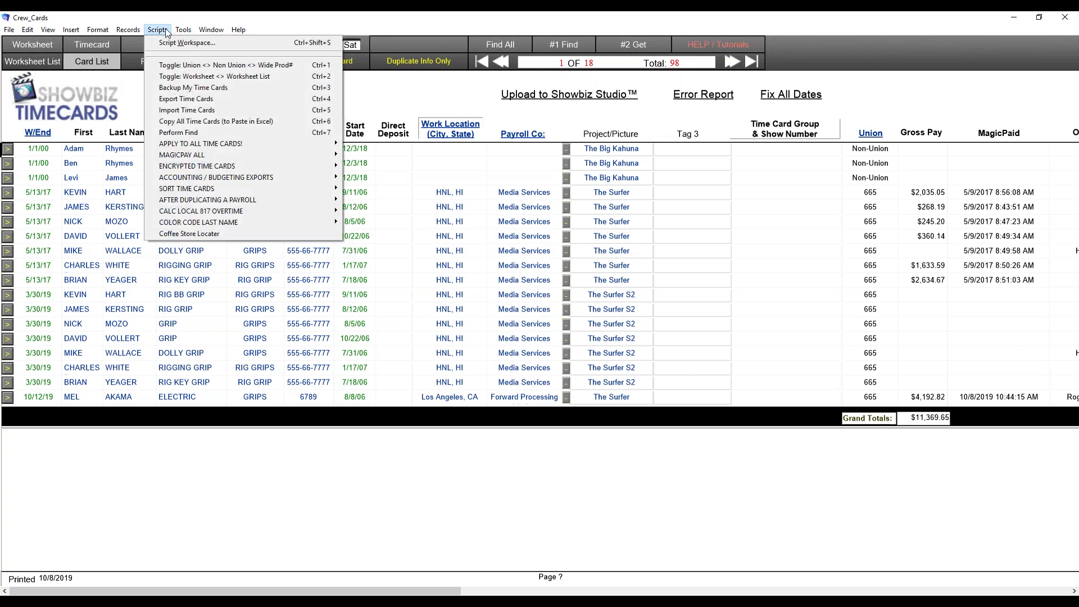
click(206, 88)
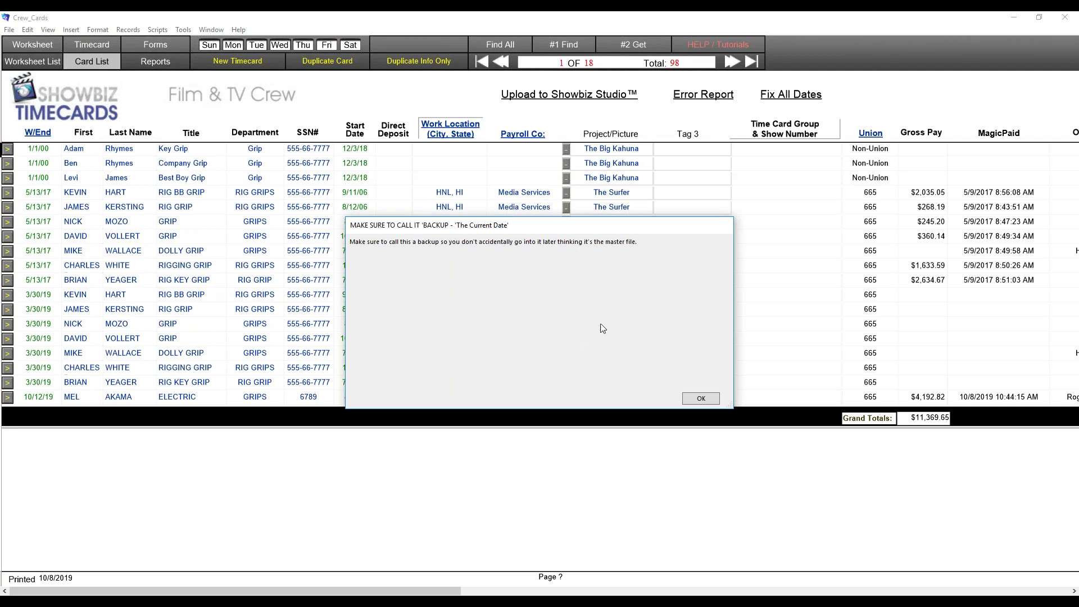
click(709, 401)
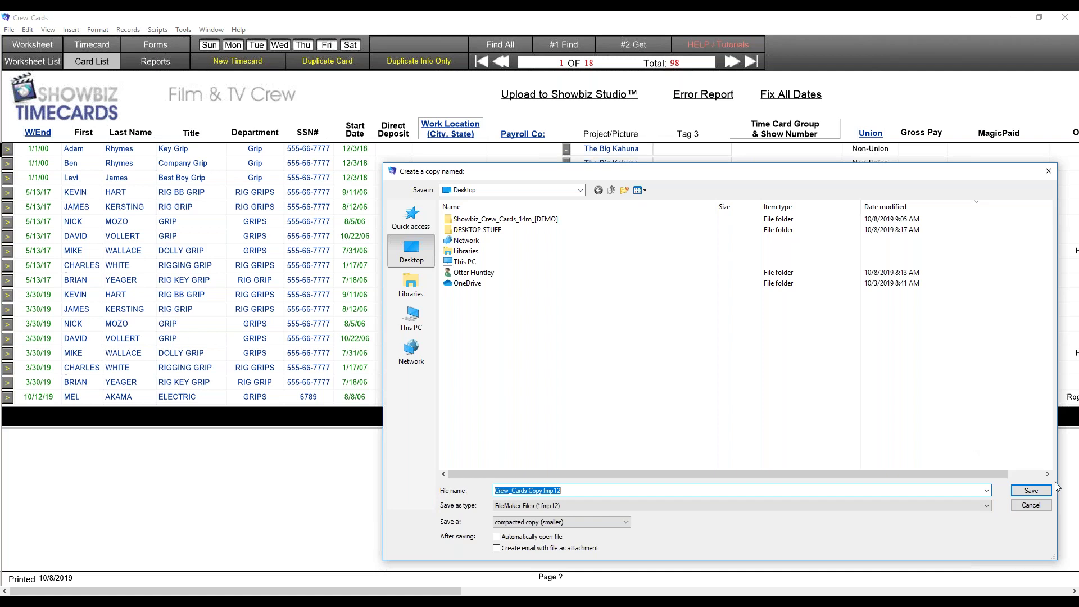
click(1030, 491)
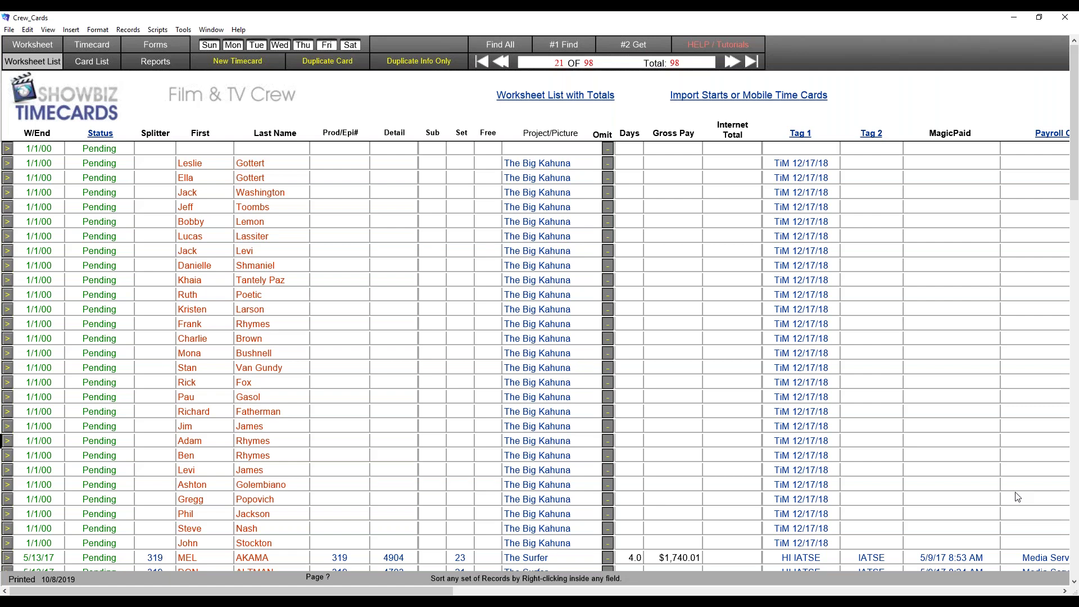
click(158, 30)
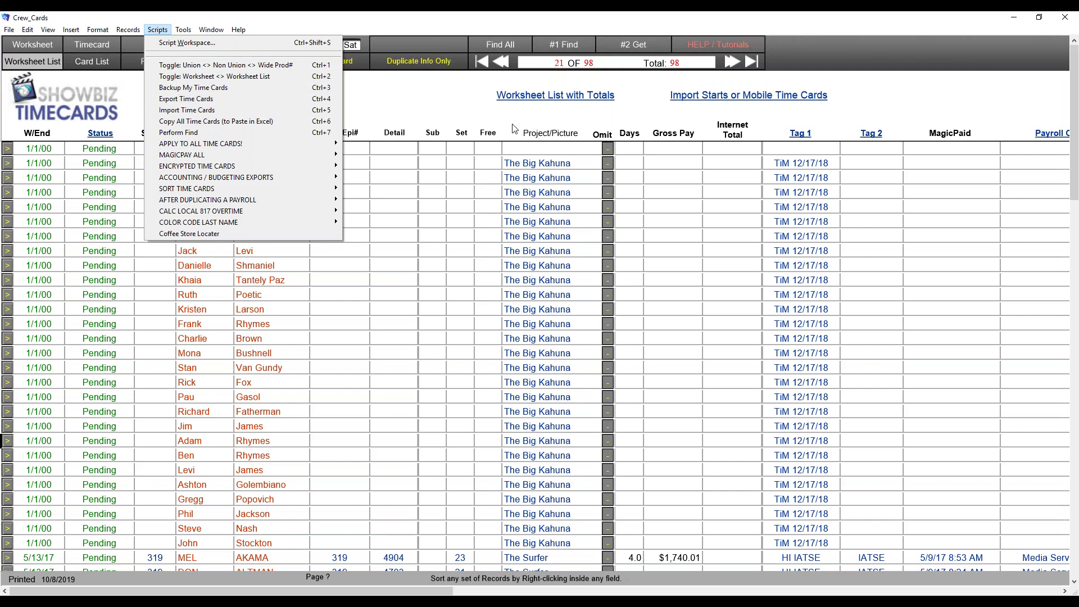
click(824, 22)
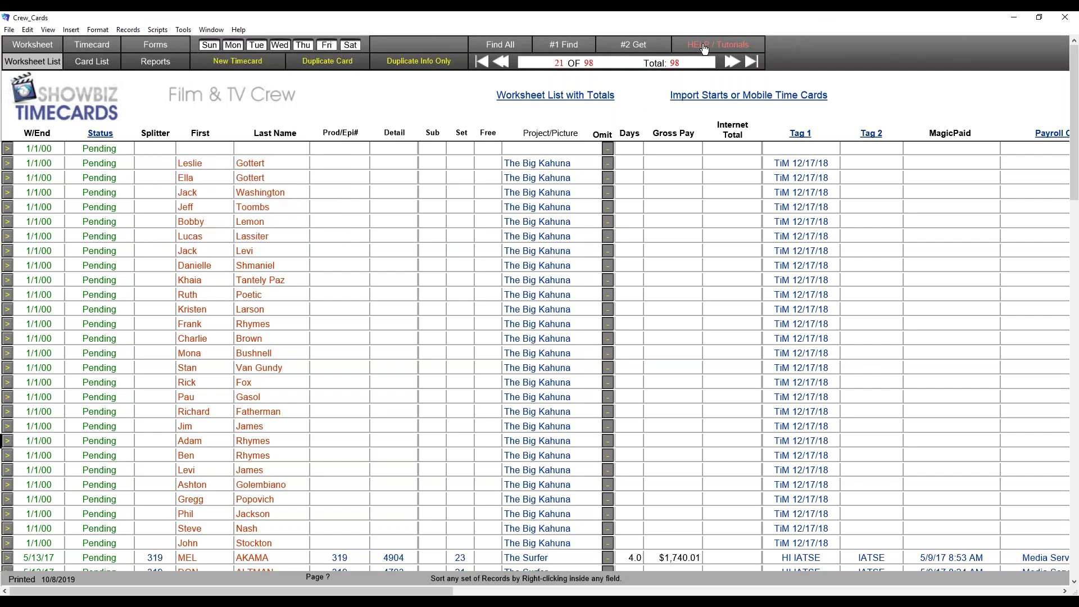
Step: Go to the help website and look through the video tutorials for Showbiz Timecards Film & TV Crew
click(704, 47)
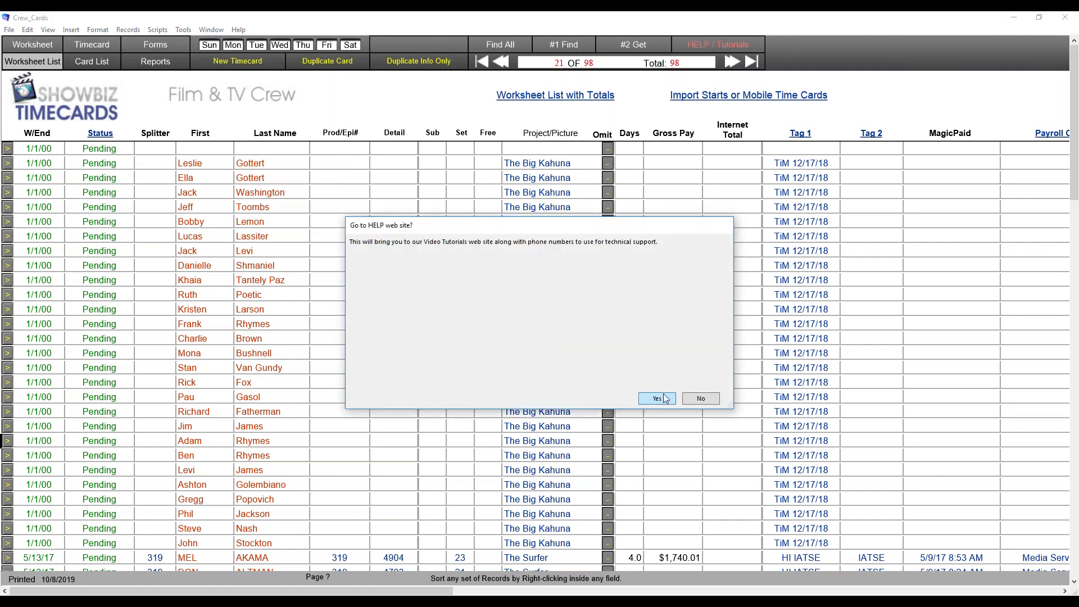
click(663, 398)
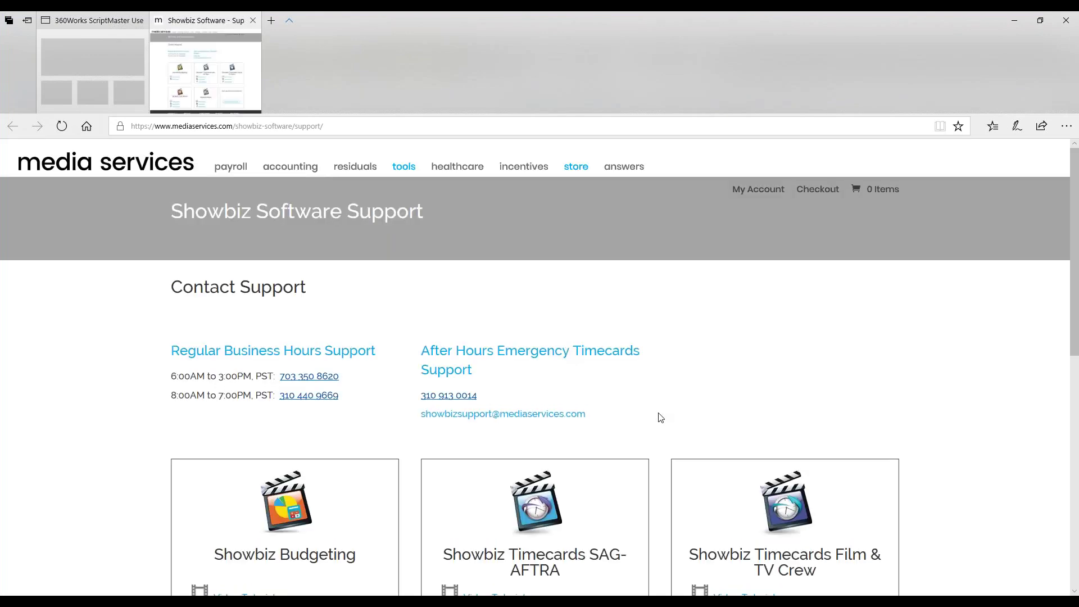
scroll(660, 417, down, 2)
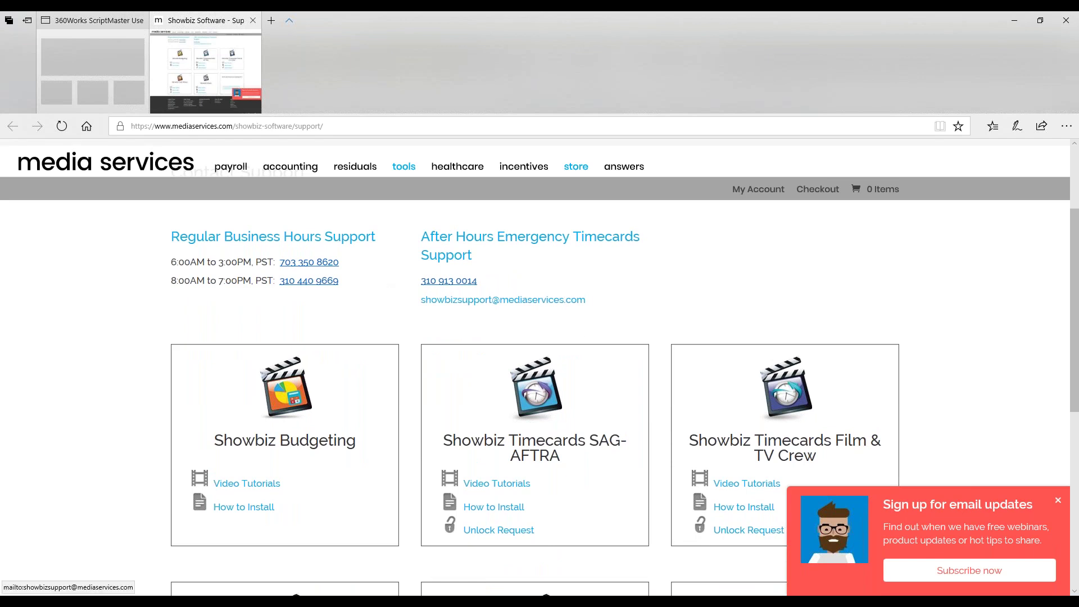
scroll(956, 379, down, 1)
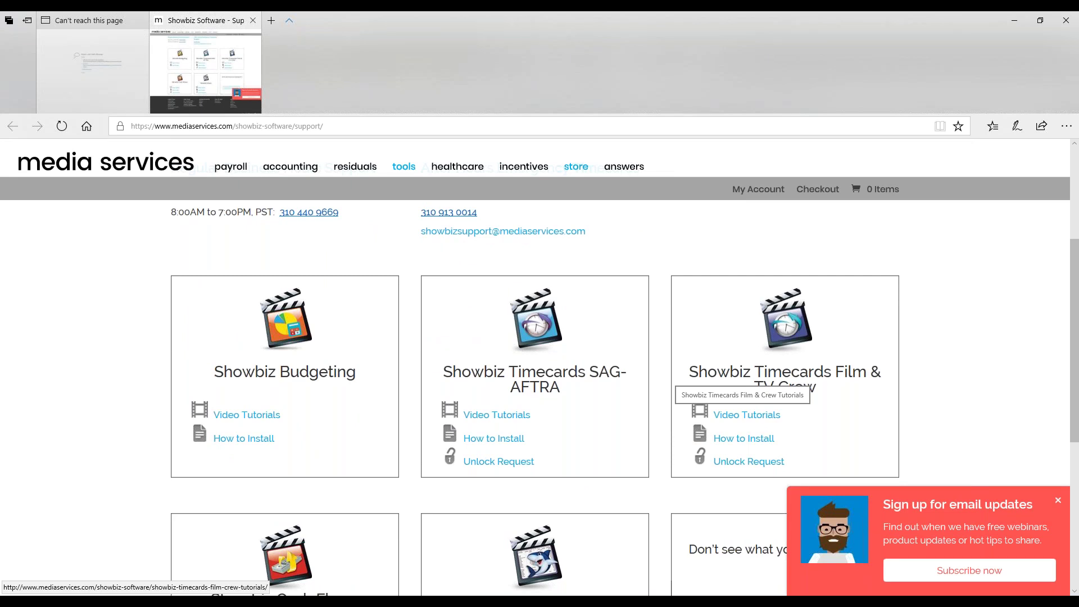
click(744, 418)
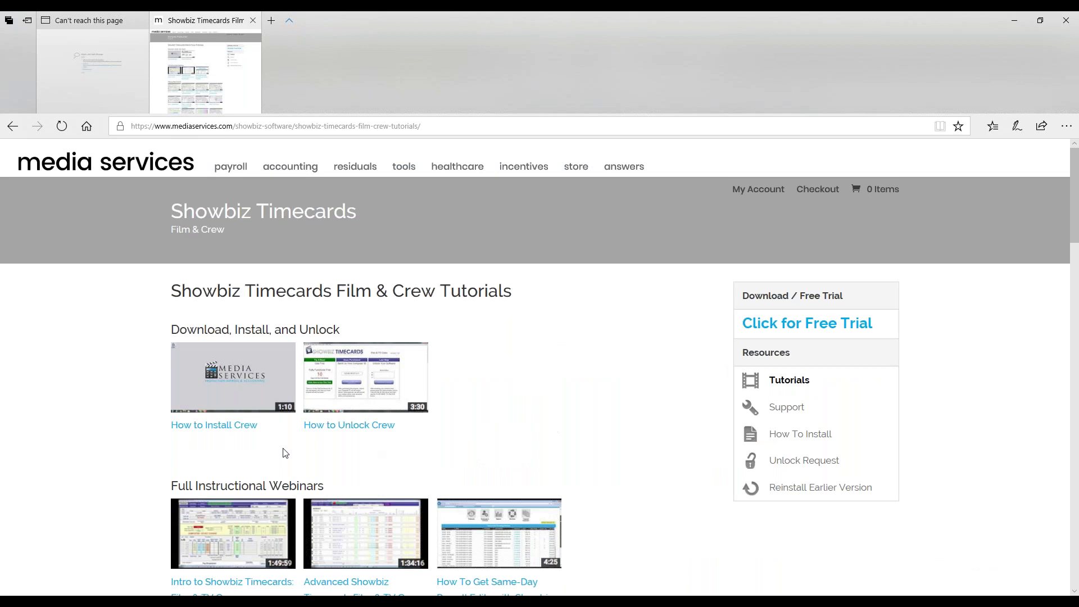
scroll(645, 404, down, 2)
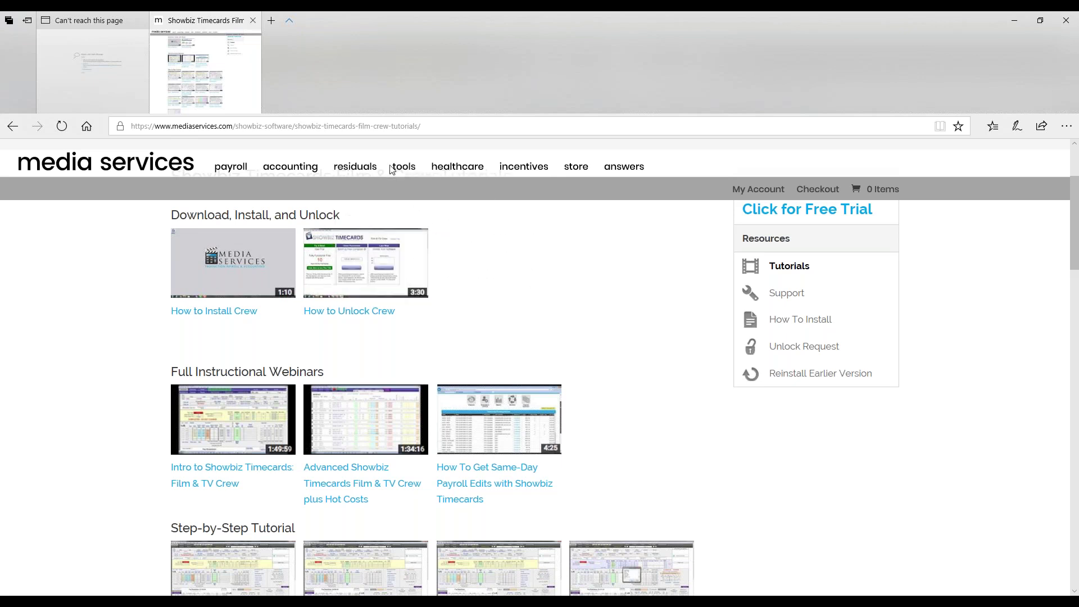
Step: Open the recordings page in the website's webinars and events section
mouse_move(404, 168)
mouse_move(421, 285)
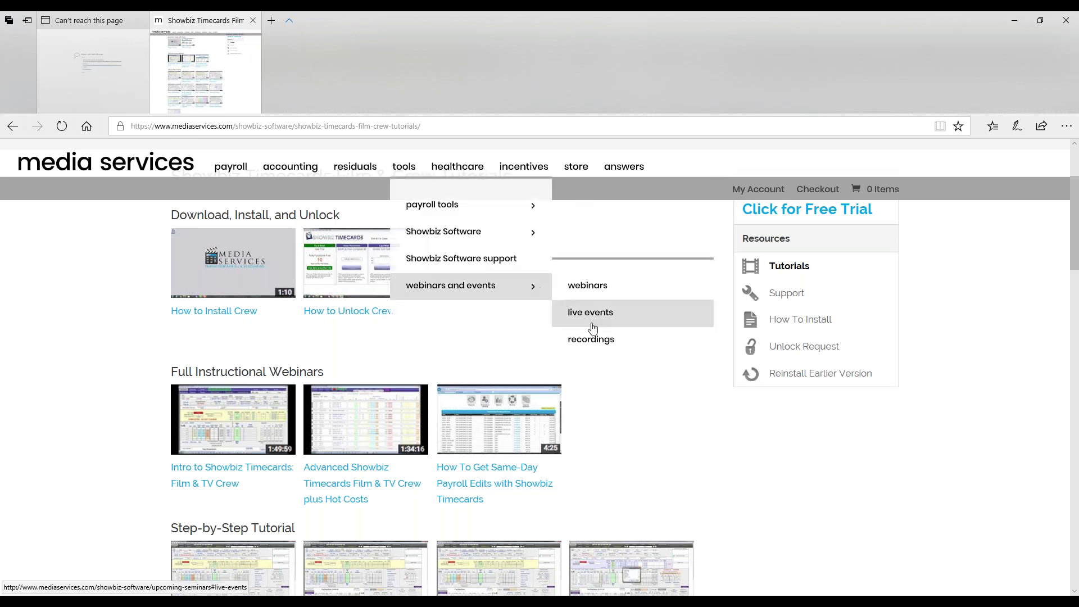
click(582, 352)
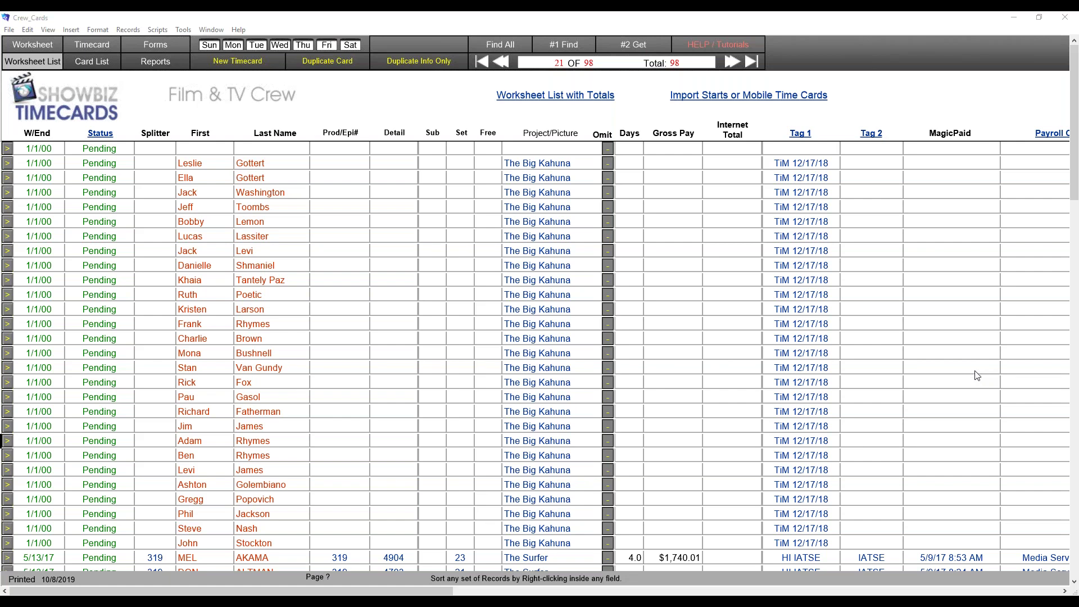
Step: Reopen the Showbiz help website from the timecards file, and switch to Webinar End Screen_Timecards.pdf in Adobe Acrobat Reader
click(718, 44)
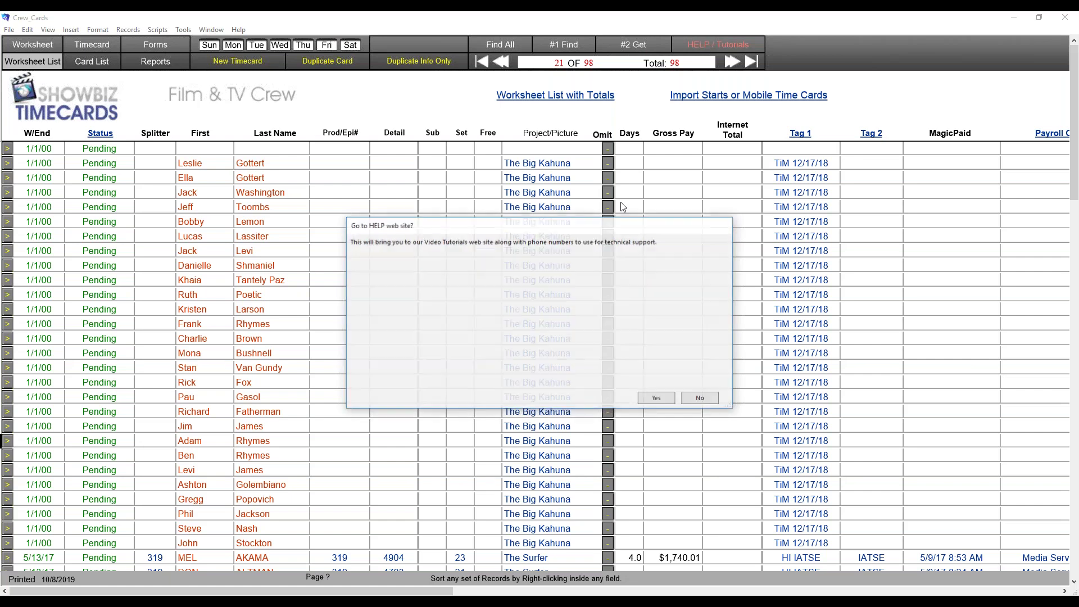
click(657, 398)
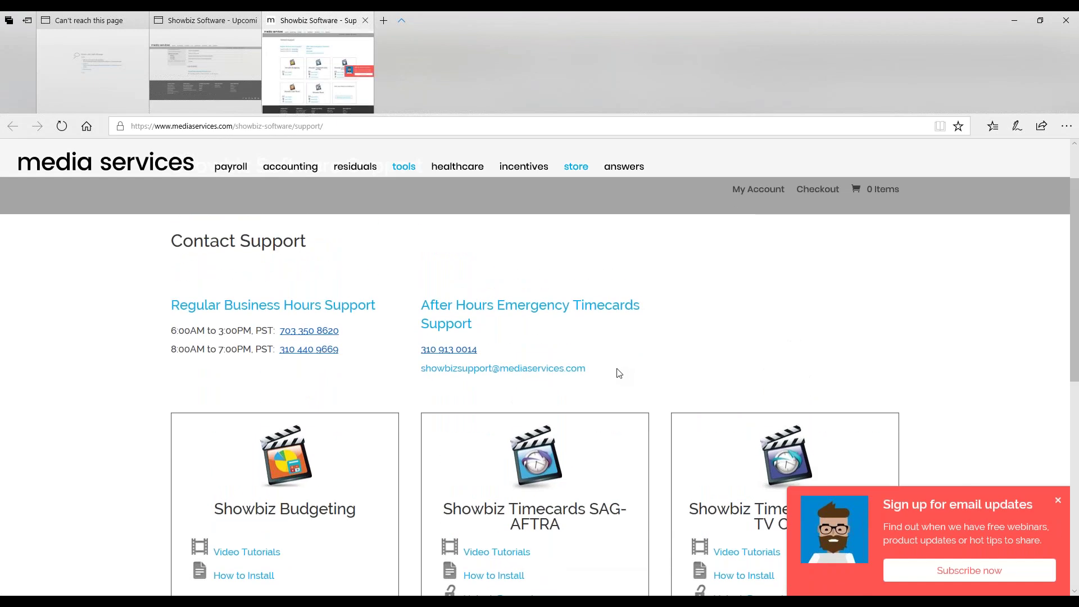
click(567, 597)
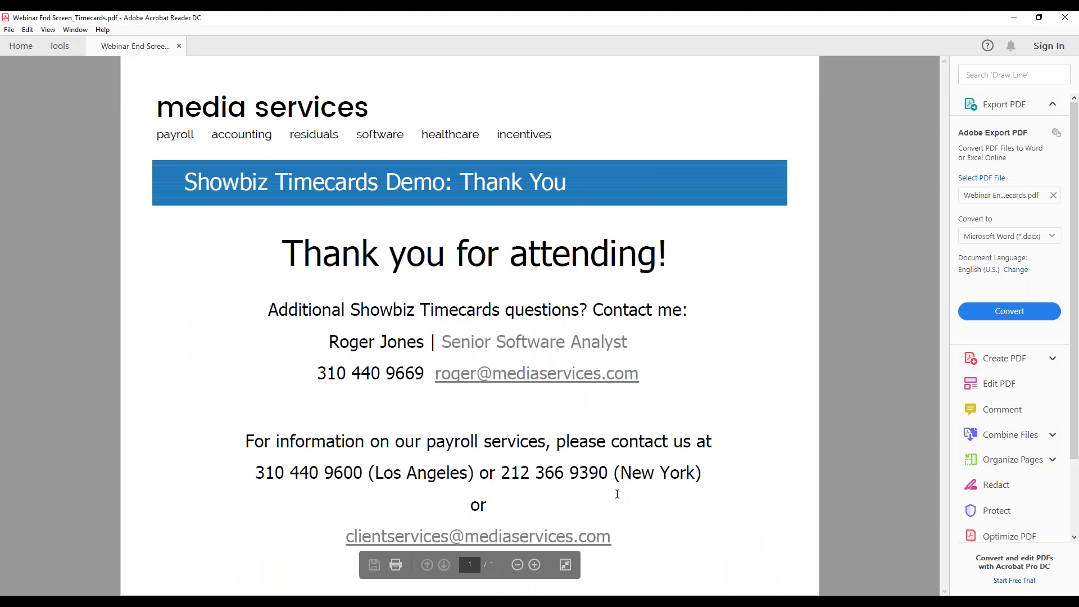